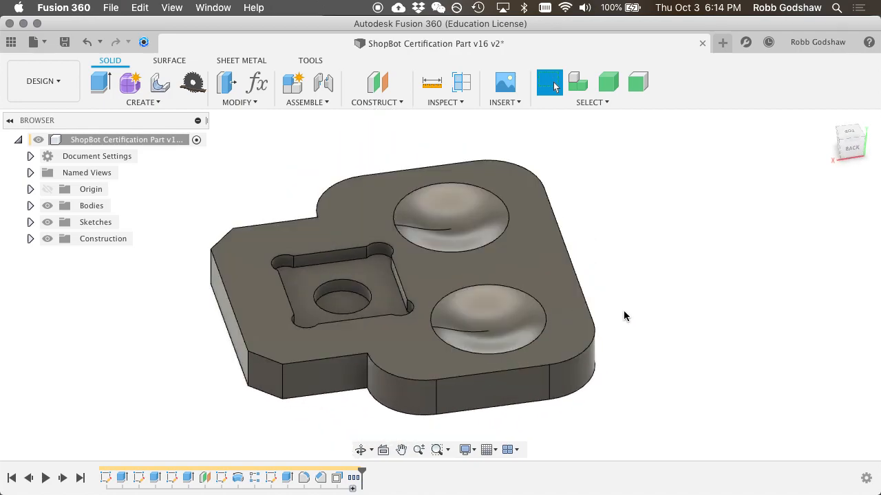
Step: Examine the ShopBot certification part from several sides, including its two dished recesses, square pocket, round hole and outer edges
shift+scroll(624, 311, right, 10)
shift+scroll(624, 311, right, 10)
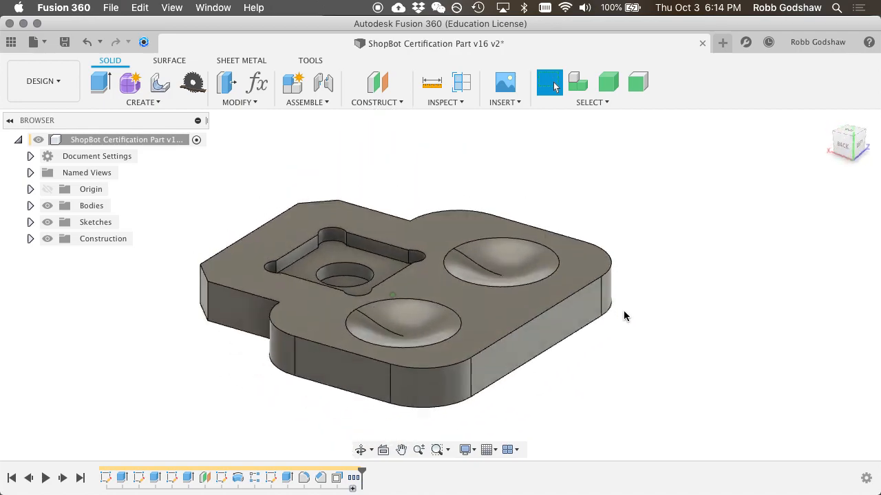
shift+scroll(623, 316, right, 6)
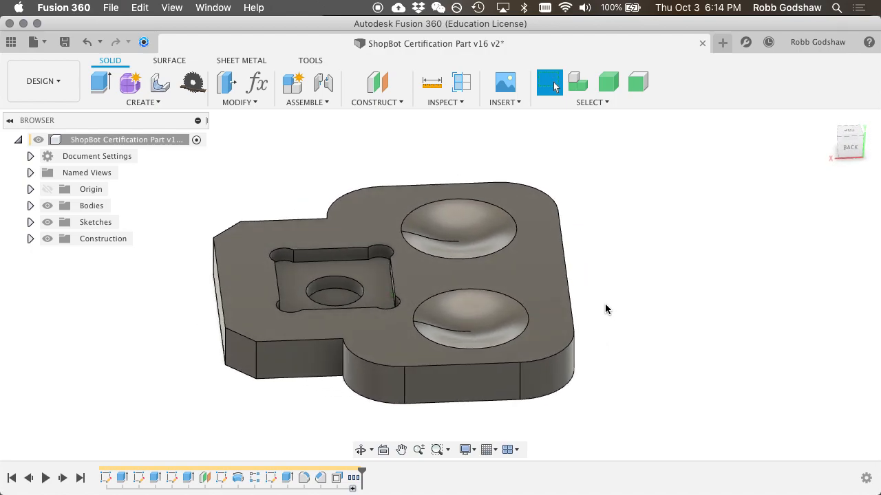
shift+scroll(614, 307, left, 5)
scroll(349, 269, left, 5)
shift+scroll(348, 273, left, 5)
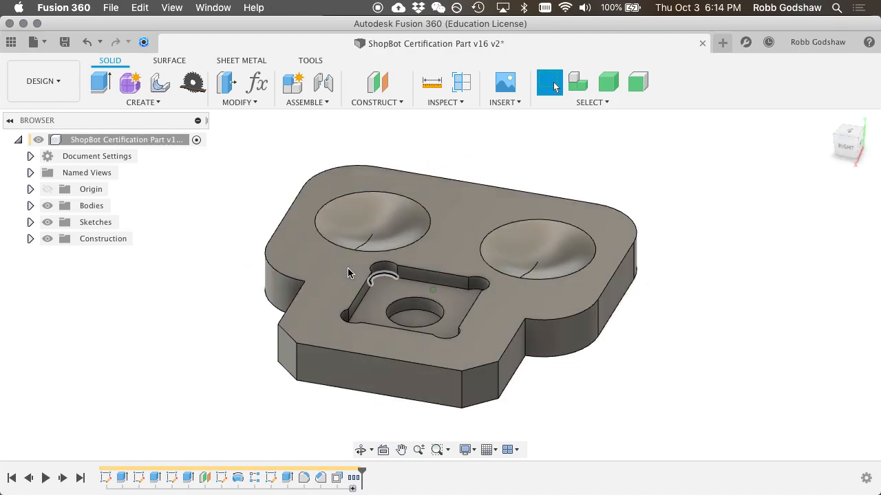
shift+scroll(348, 273, right, 4)
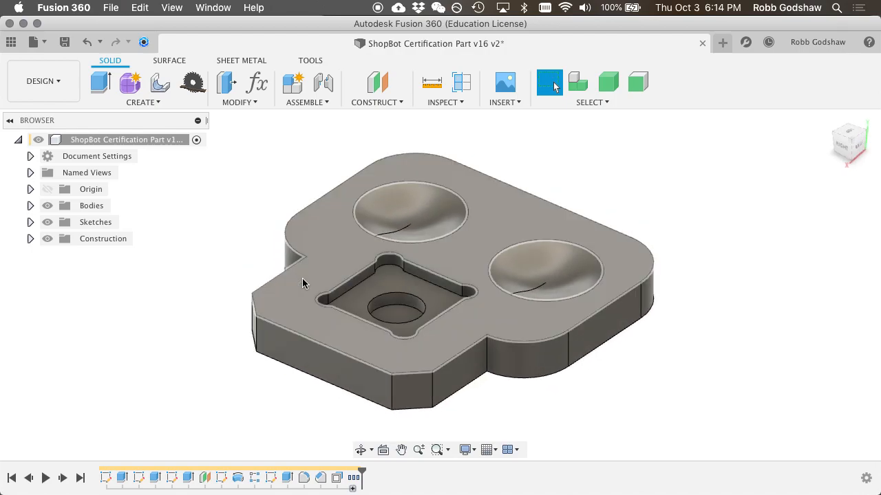
scroll(414, 297, right, 10)
shift+scroll(414, 297, right, 5)
shift+scroll(414, 296, right, 4)
shift+scroll(414, 296, left, 9)
shift+scroll(414, 297, right, 5)
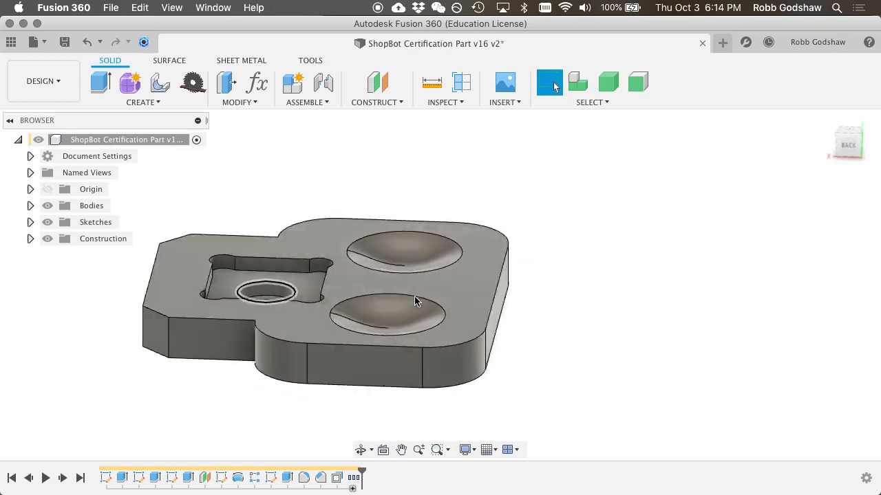
shift+scroll(414, 297, up, 3)
shift+scroll(414, 297, left, 10)
shift+scroll(414, 296, left, 7)
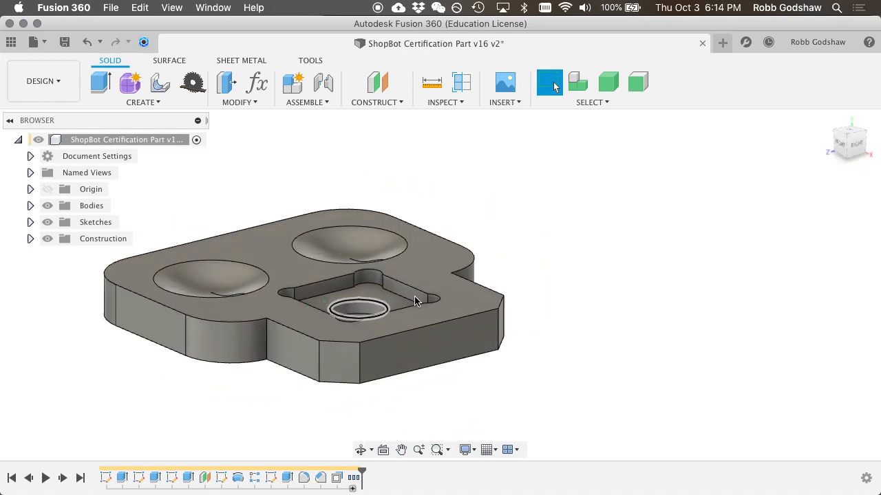
shift+scroll(414, 296, right, 10)
shift+scroll(414, 296, left, 7)
shift+scroll(414, 297, right, 7)
shift+scroll(414, 296, up, 4)
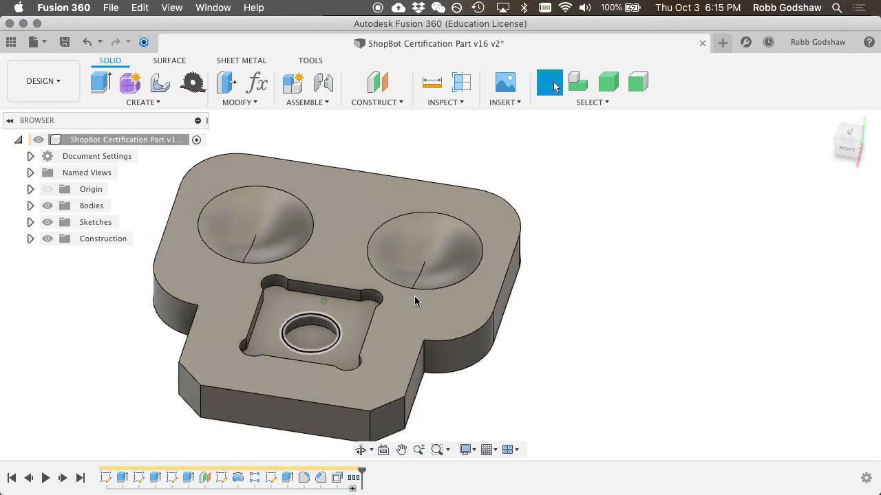
Step: Switch to the Manufacture workspace and delete the existing Setup2 from the setups
click(67, 89)
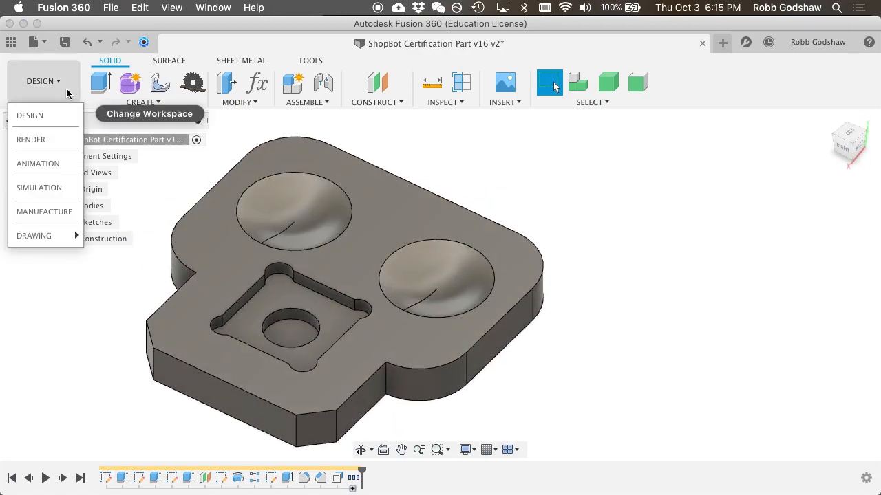
click(62, 215)
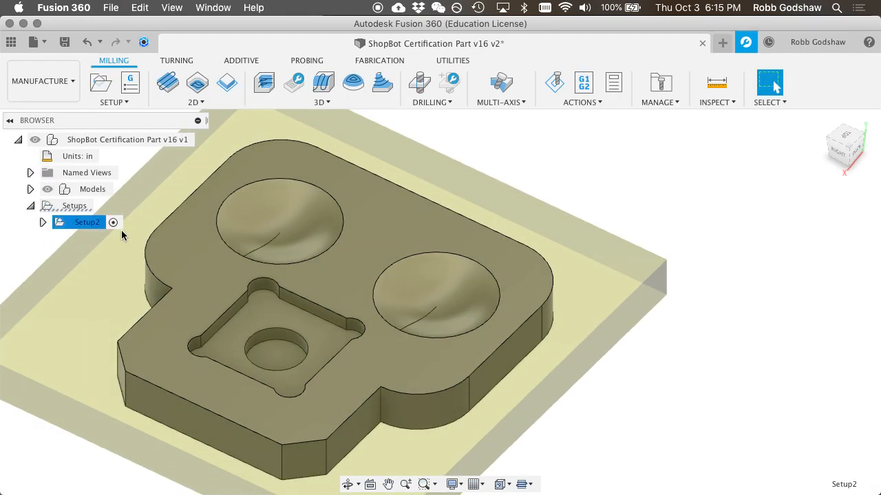
scroll(537, 296, left, 6)
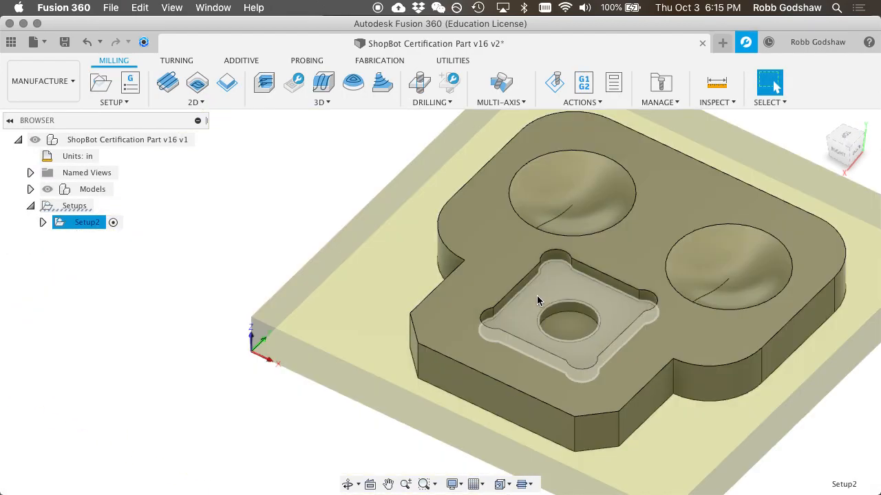
scroll(537, 296, right, 6)
shift+scroll(537, 296, right, 2)
shift+scroll(537, 296, right, 8)
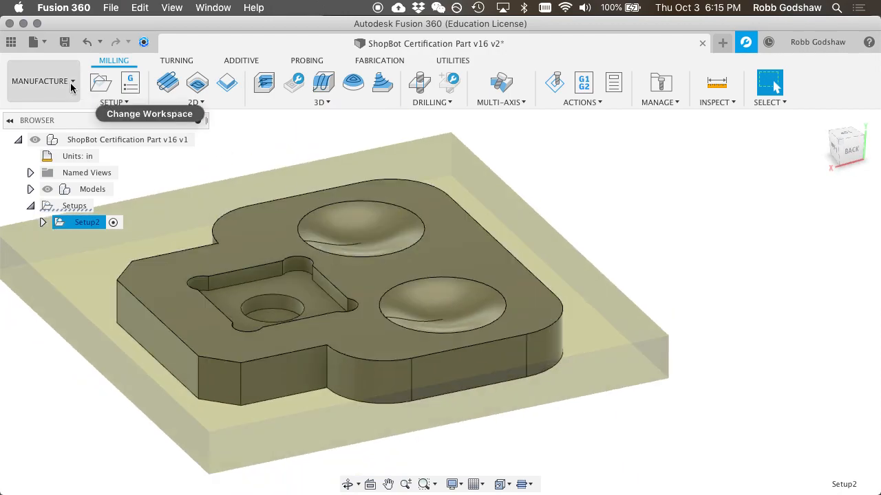
scroll(346, 312, left, 5)
shift+scroll(346, 316, right, 10)
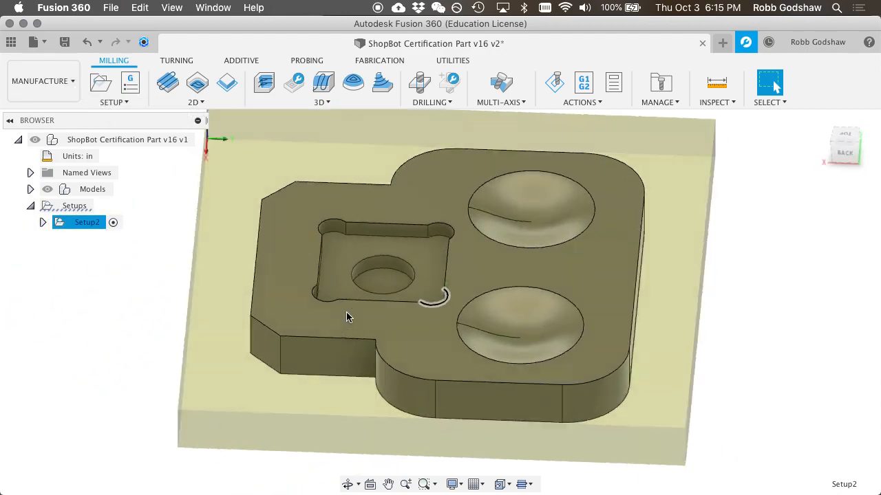
shift+scroll(346, 316, right, 10)
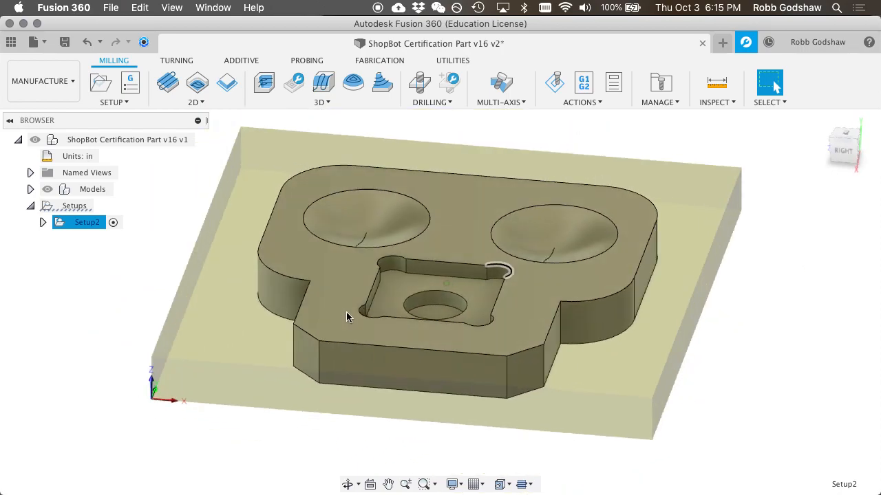
right_click(61, 224)
click(106, 286)
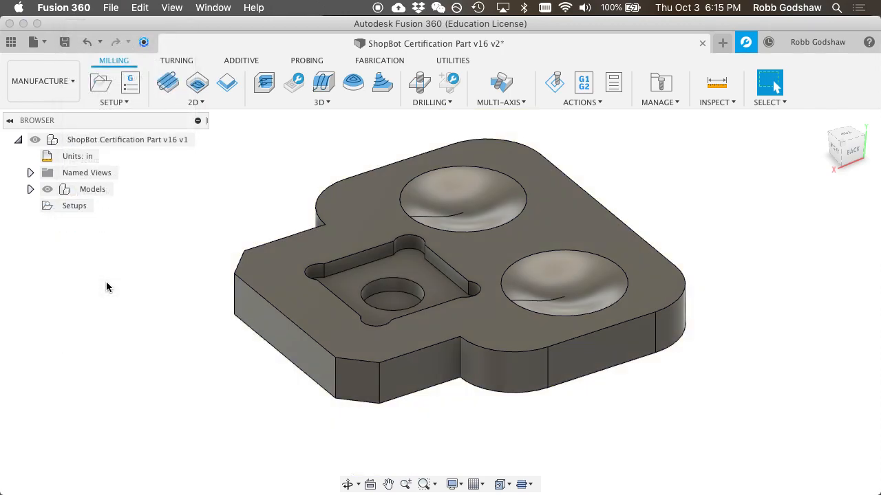
shift+scroll(221, 213, right, 10)
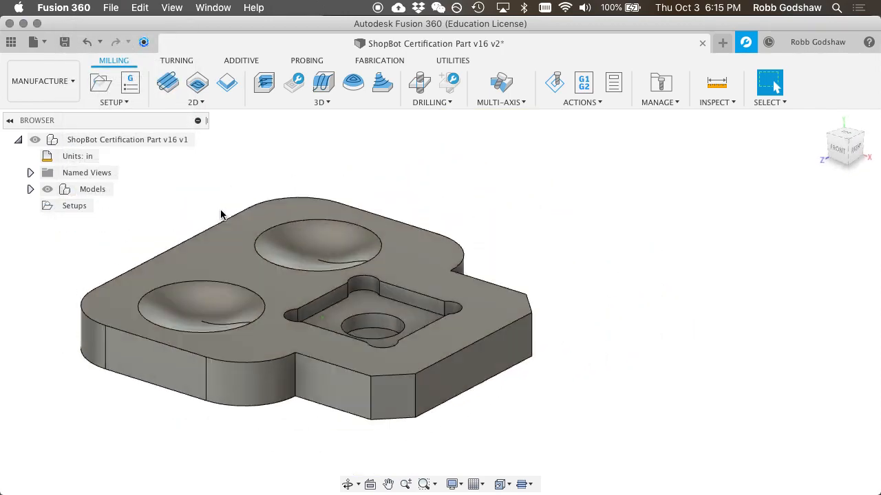
shift+scroll(220, 212, right, 8)
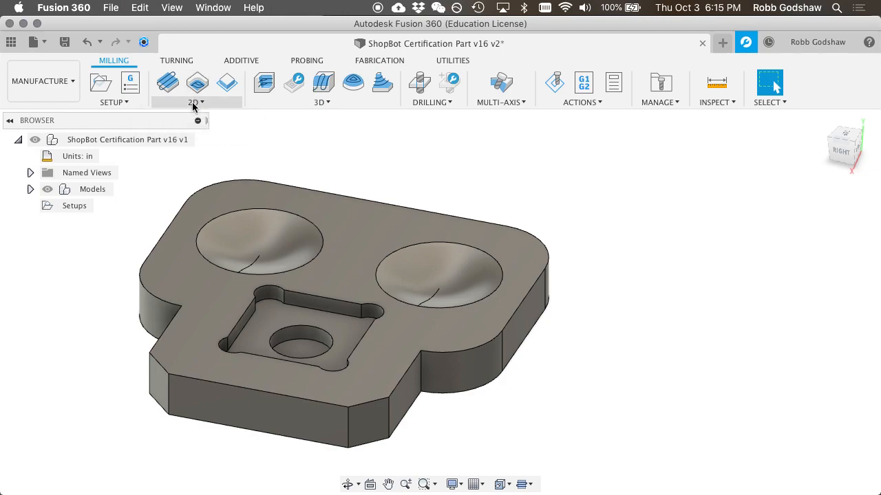
scroll(282, 171, left, 5)
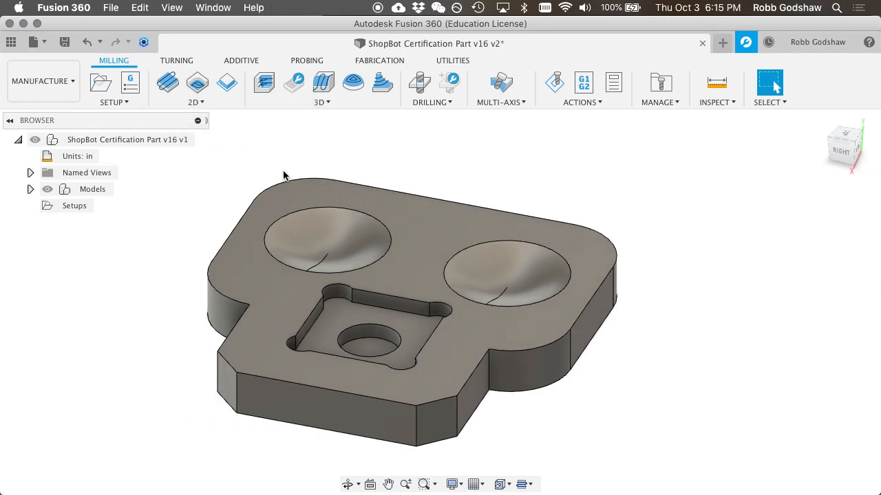
scroll(283, 171, right, 2)
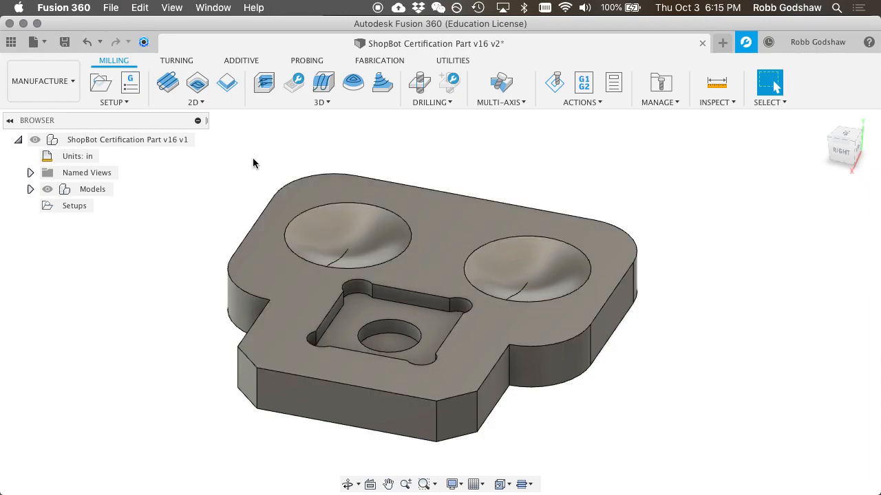
shift+scroll(240, 165, right, 8)
shift+scroll(240, 165, right, 1)
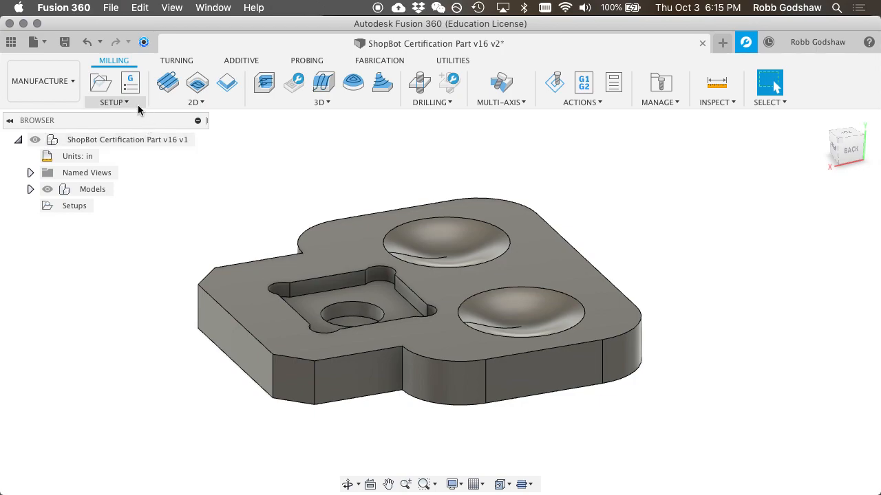
click(194, 102)
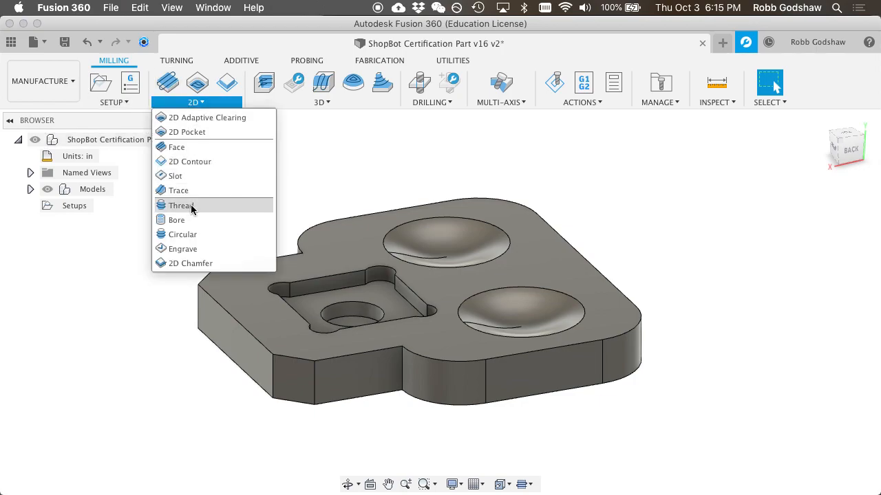
click(191, 163)
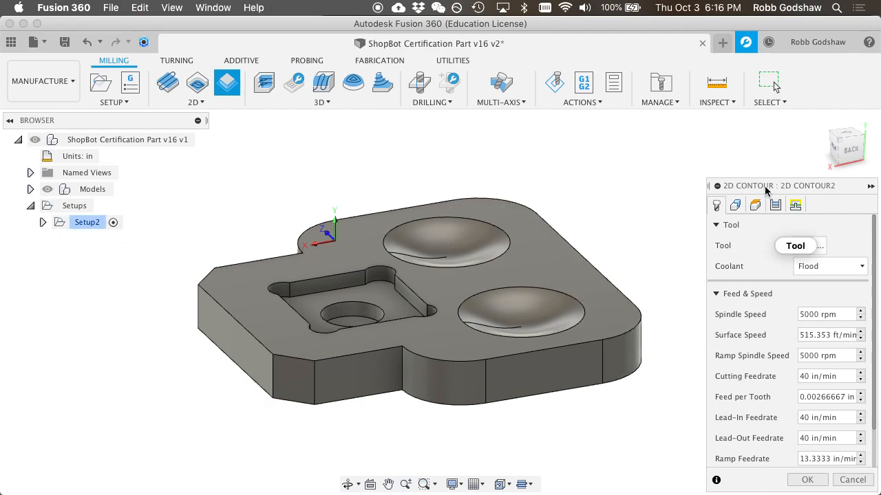
drag(766, 191, 710, 132)
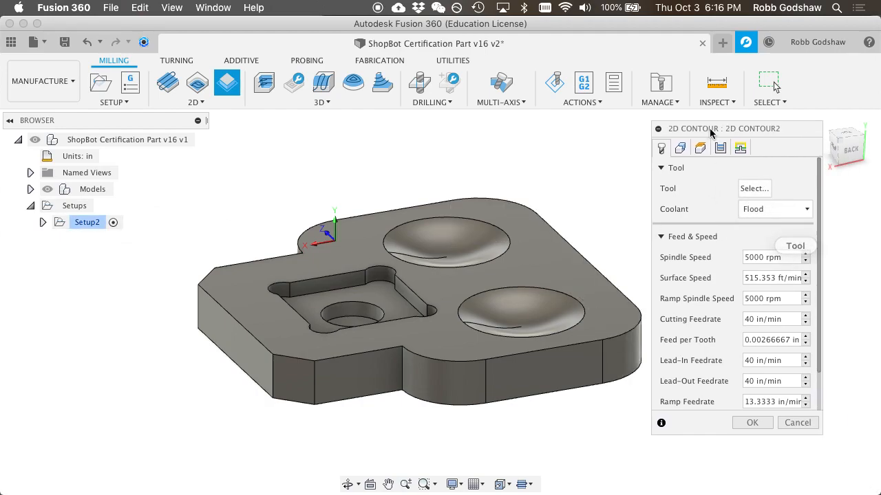
click(797, 423)
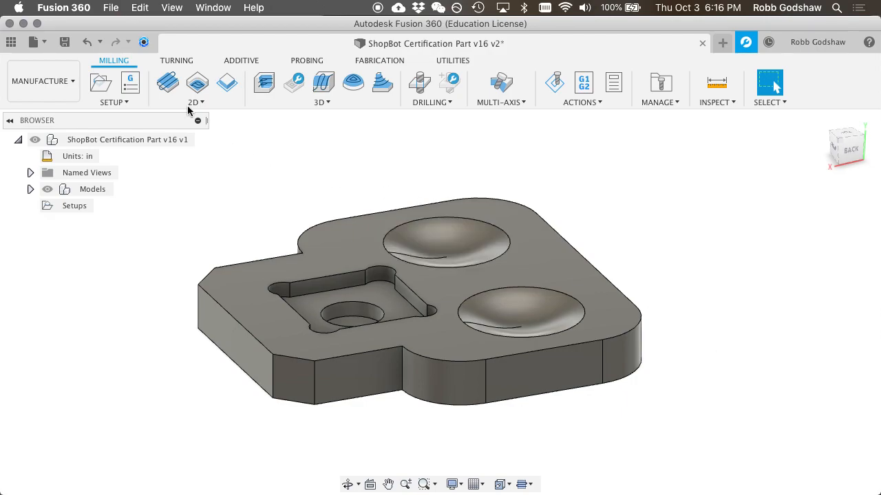
Step: Create a new milling setup for the part and review the orientation of its work coordinate system
click(101, 83)
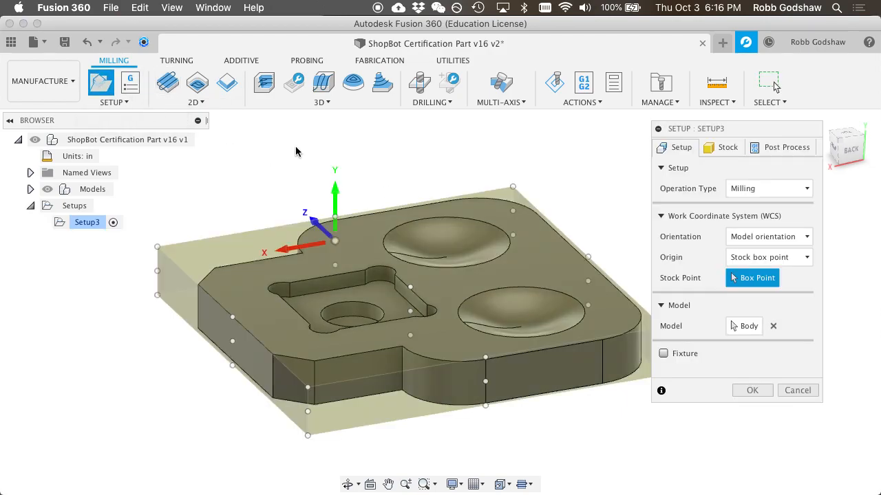
shift+scroll(188, 194, right, 10)
shift+scroll(187, 194, left, 10)
scroll(236, 285, right, 8)
shift+scroll(235, 284, left, 5)
shift+scroll(235, 284, right, 6)
scroll(235, 285, down, 5)
scroll(235, 285, left, 4)
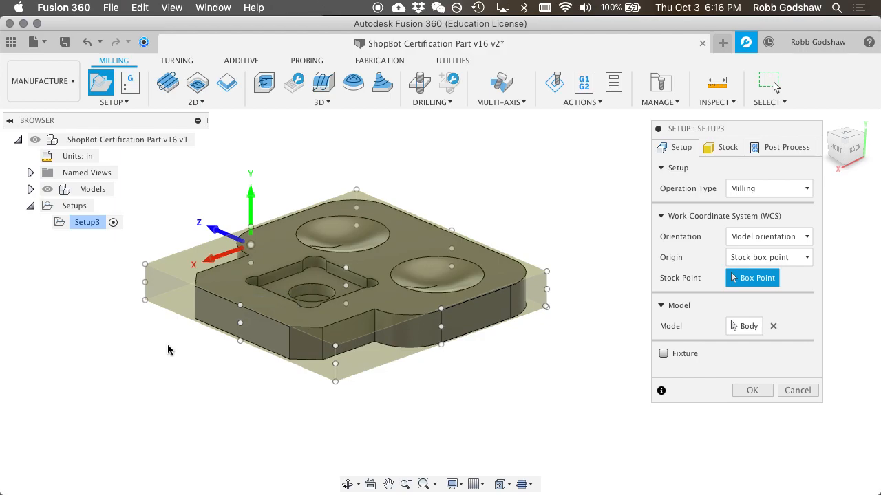
shift+scroll(232, 269, left, 8)
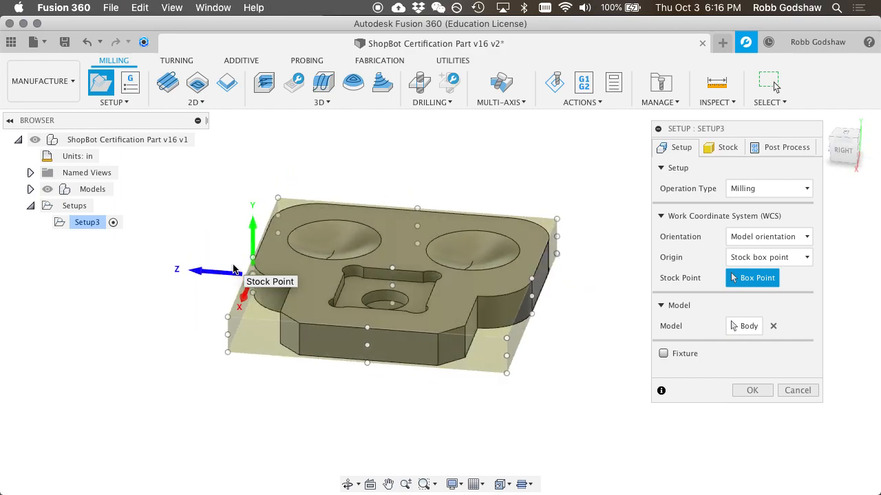
shift+scroll(233, 268, right, 12)
shift+scroll(233, 269, left, 8)
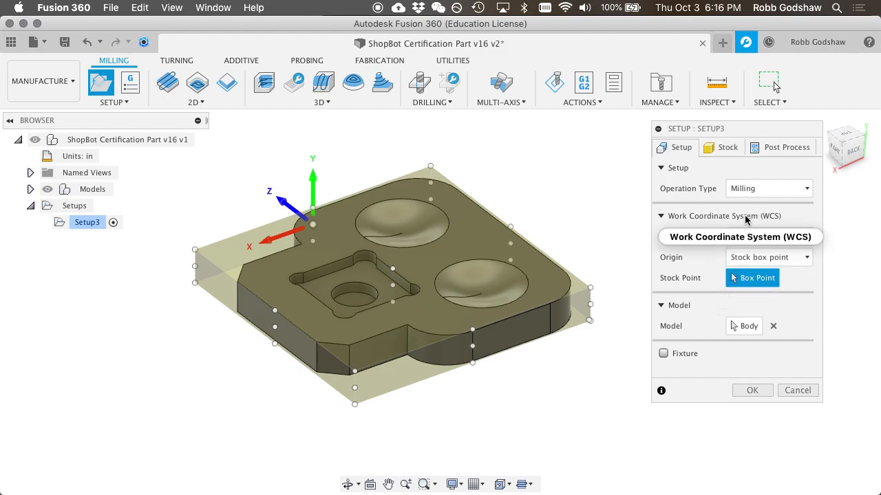
mouse_move(766, 223)
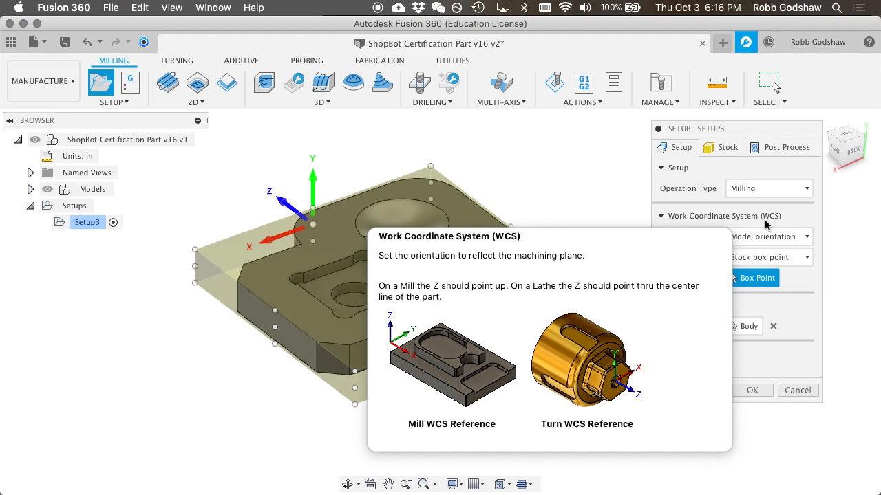
Step: Place the setup's origin on the lower corner point of the stock box beside the part's chamfered end
shift+scroll(522, 186, left, 5)
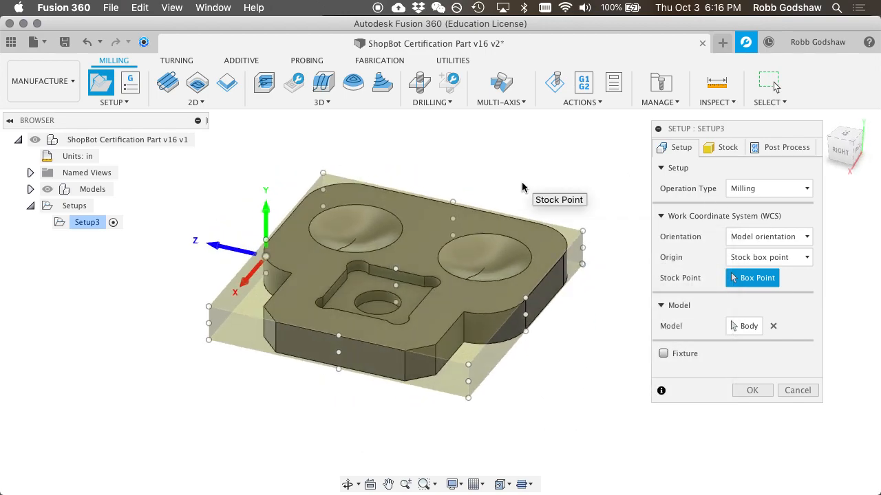
shift+scroll(522, 186, up, 5)
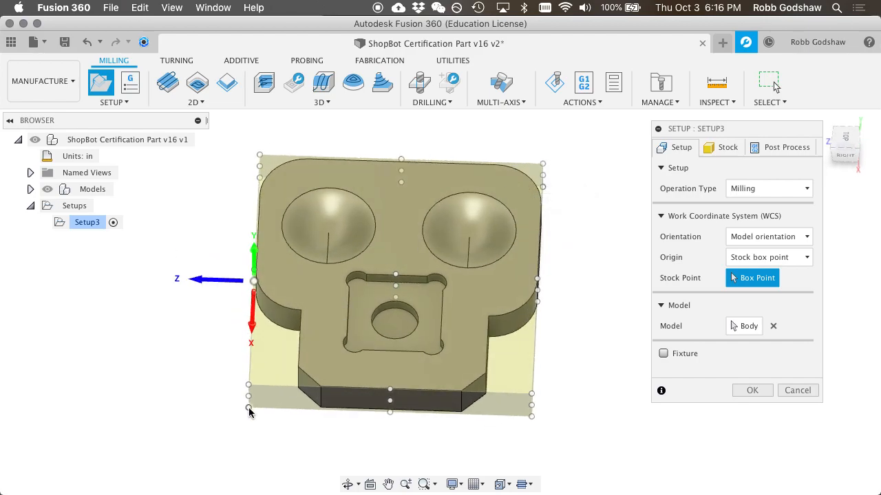
shift+scroll(249, 409, down, 5)
shift+scroll(248, 413, down, 2)
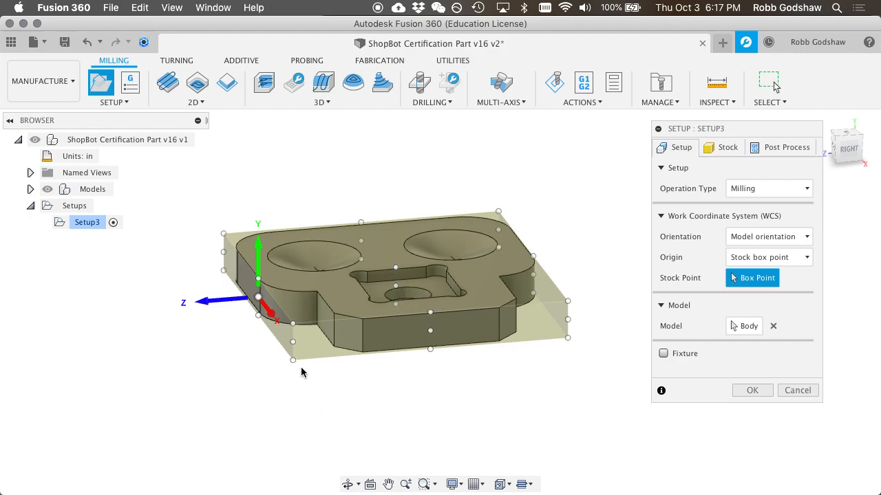
shift+scroll(372, 373, down, 5)
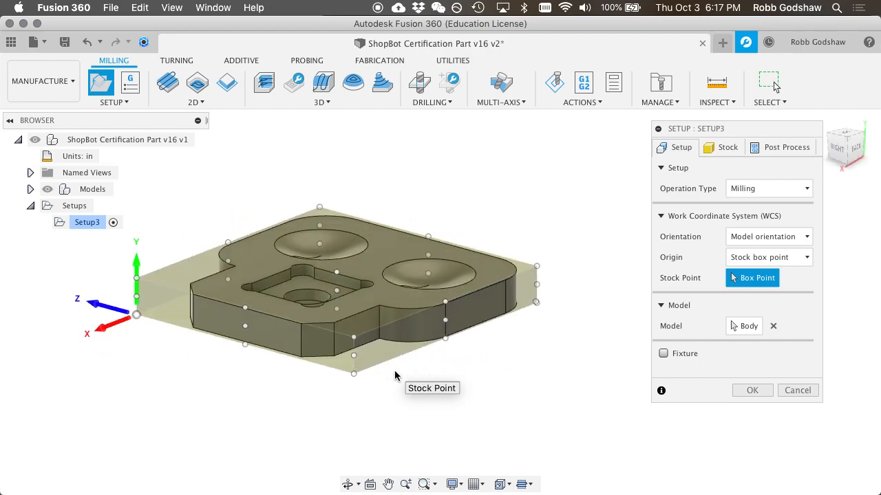
shift+scroll(394, 370, up, 5)
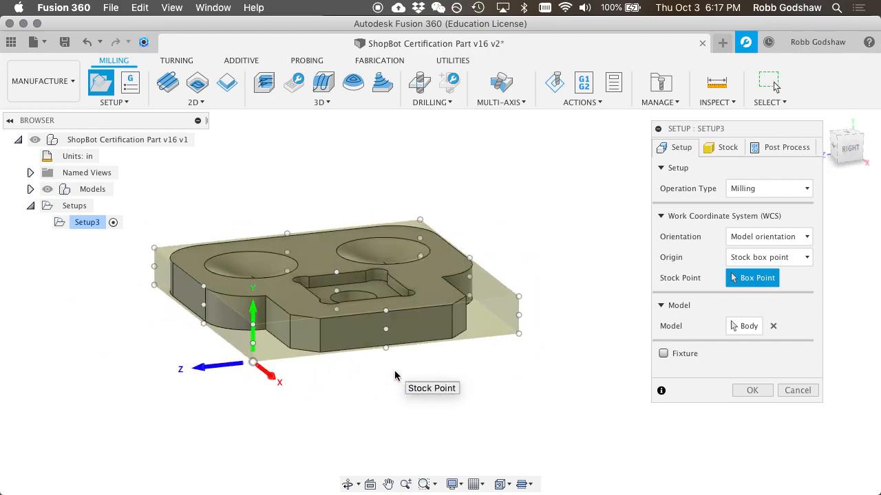
shift+scroll(395, 371, left, 6)
shift+scroll(395, 371, right, 4)
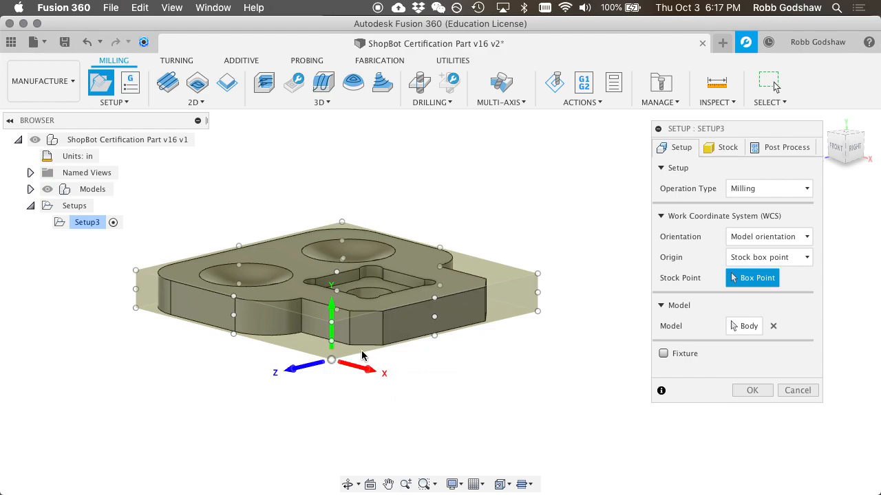
scroll(480, 397, right, 3)
scroll(480, 397, left, 5)
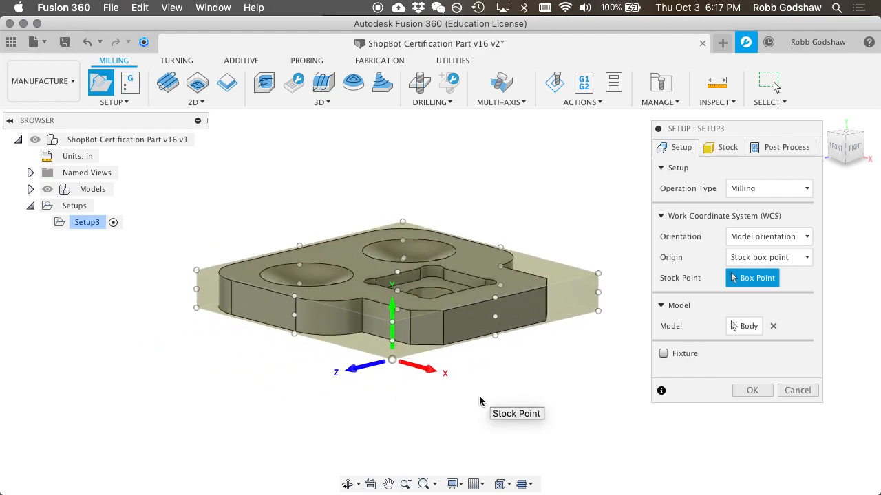
Step: Examine the directions of the setup's X, Y and Z axes against the part and stock box from the side and above
shift+scroll(480, 397, right, 5)
shift+scroll(480, 397, left, 5)
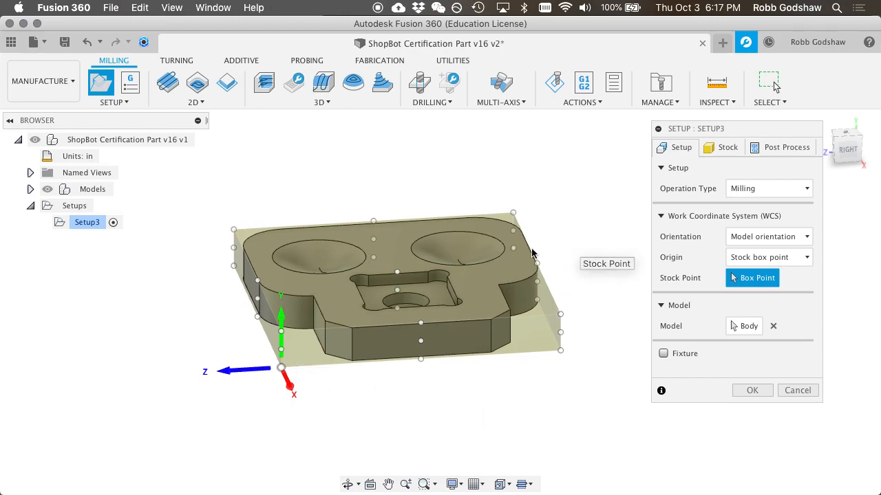
shift+scroll(327, 275, left, 8)
shift+scroll(326, 275, down, 5)
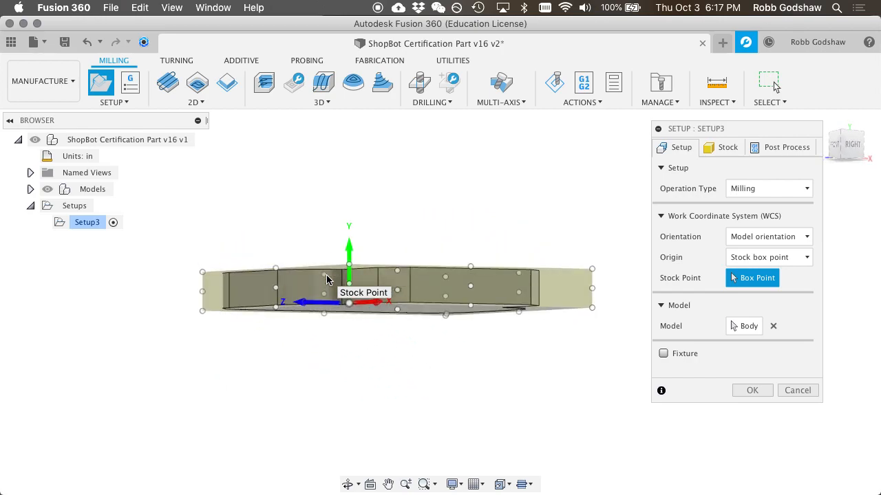
shift+scroll(327, 280, left, 4)
shift+scroll(327, 280, up, 5)
shift+scroll(327, 280, right, 8)
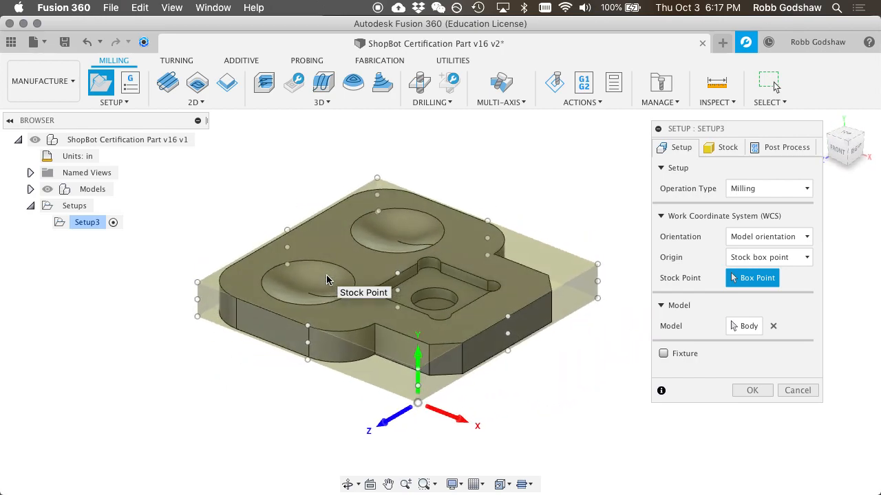
shift+scroll(327, 278, right, 4)
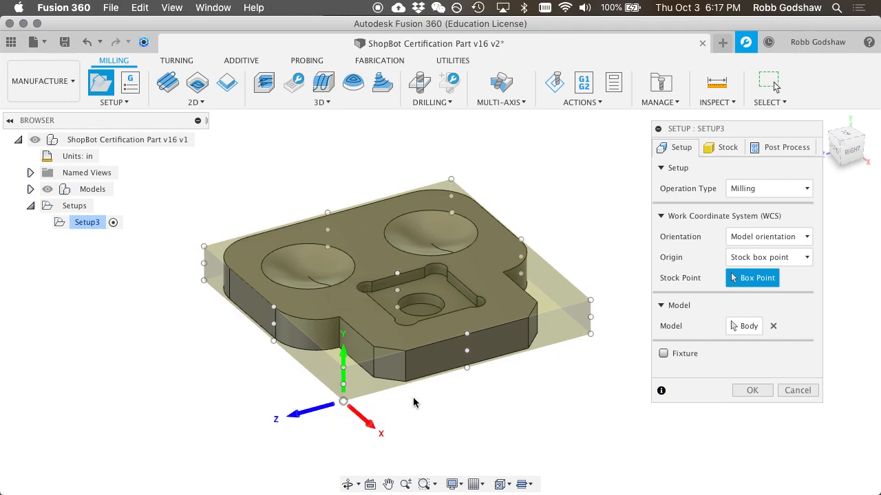
shift+scroll(413, 402, right, 5)
shift+scroll(413, 402, up, 2)
shift+scroll(413, 402, left, 5)
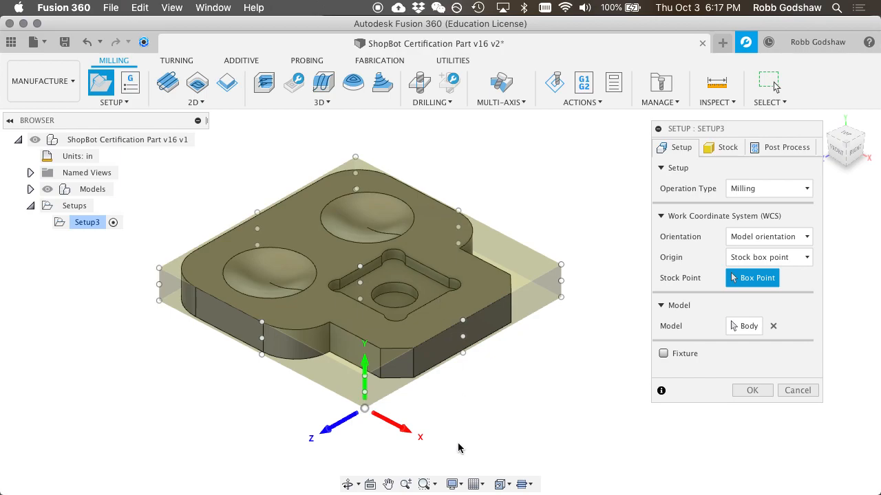
shift+scroll(476, 406, left, 5)
shift+scroll(476, 405, down, 3)
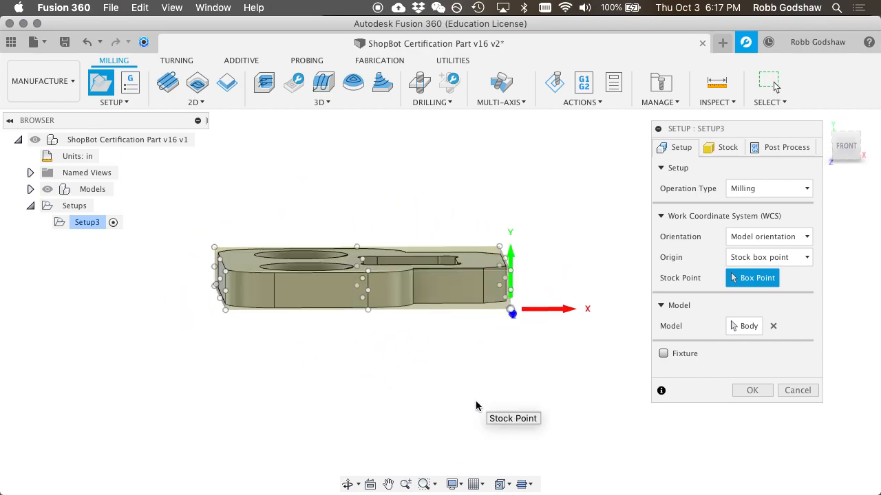
shift+scroll(475, 403, down, 3)
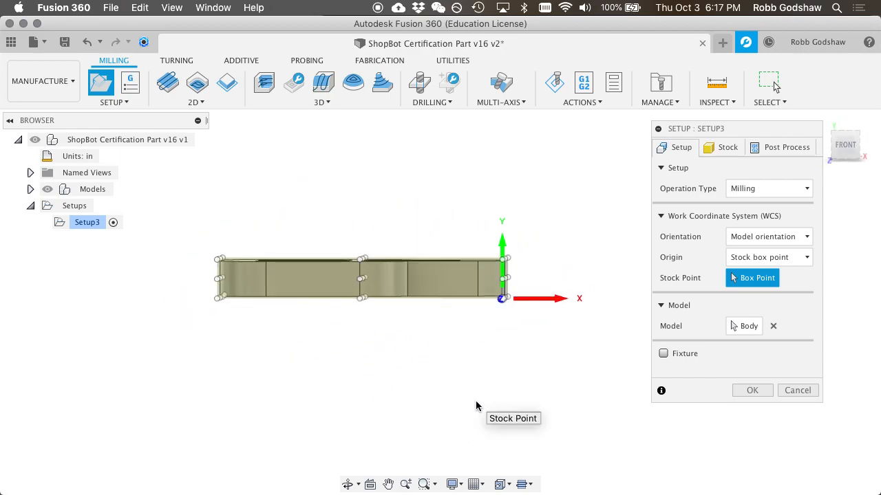
shift+scroll(476, 406, down, 1)
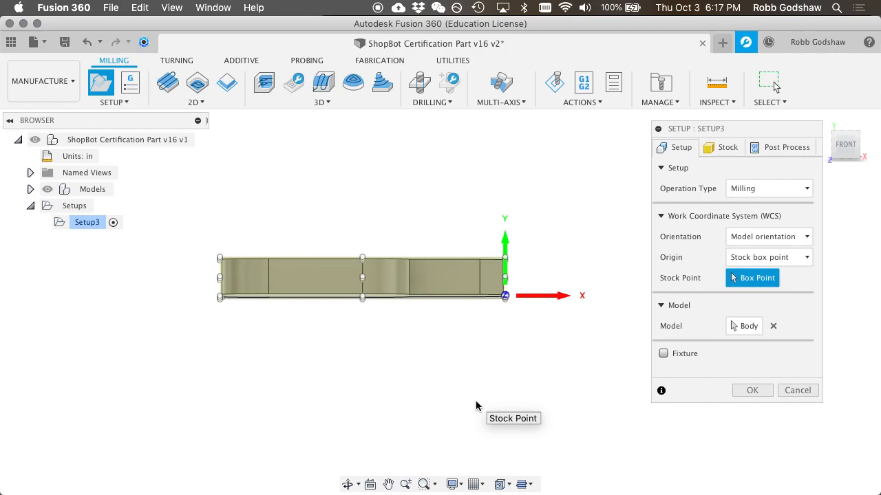
shift+scroll(475, 406, right, 6)
shift+scroll(475, 405, up, 5)
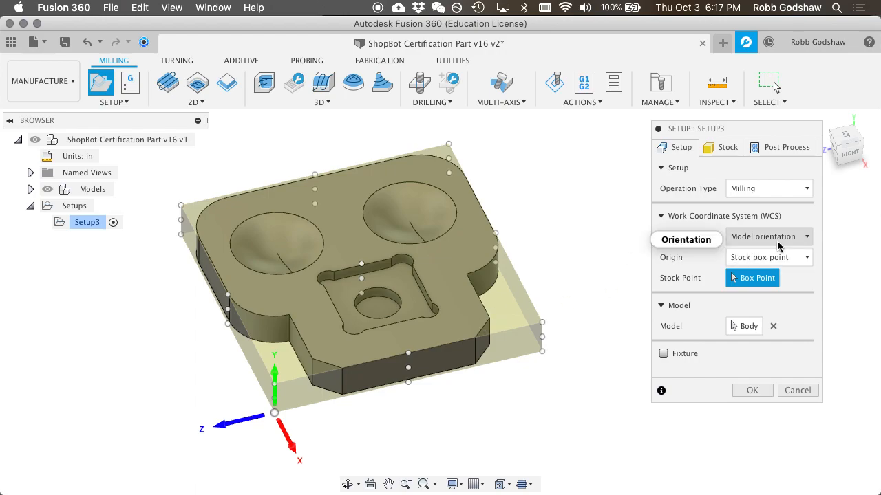
Step: Set the work coordinate system orientation to Z axis/plane & X axis, using the part's vertical corner edge as a flipped Z axis
click(767, 241)
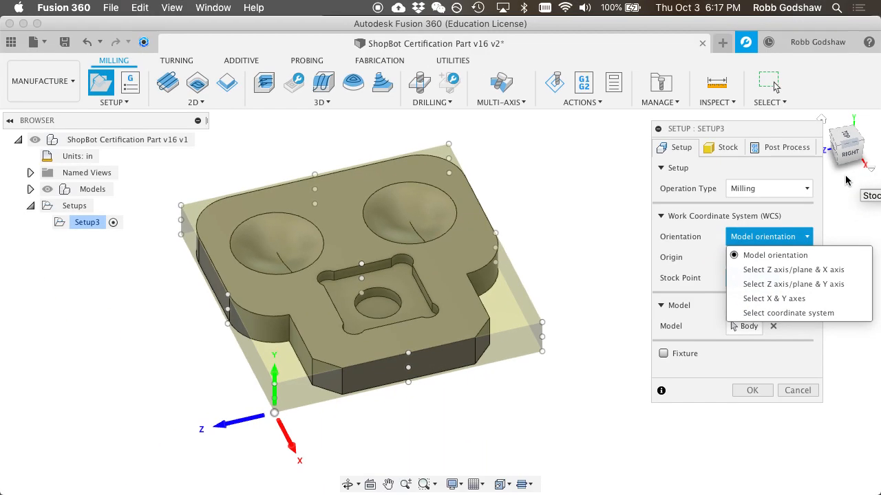
click(776, 270)
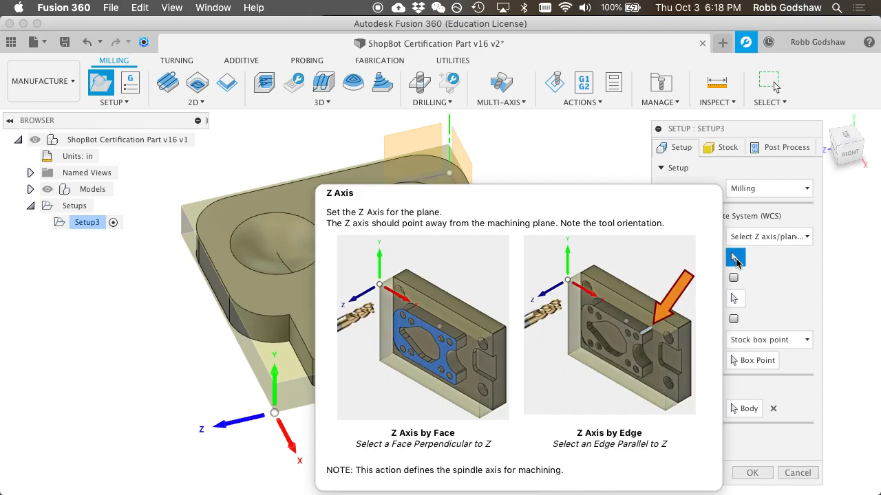
click(313, 372)
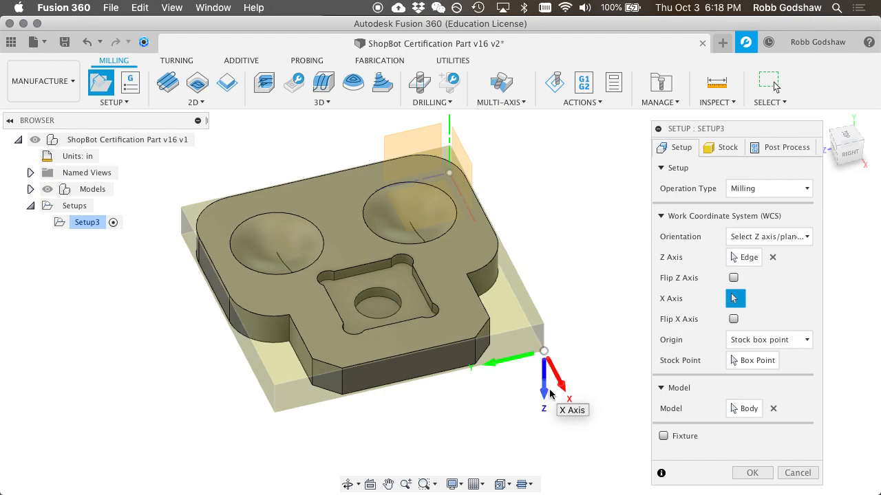
click(733, 278)
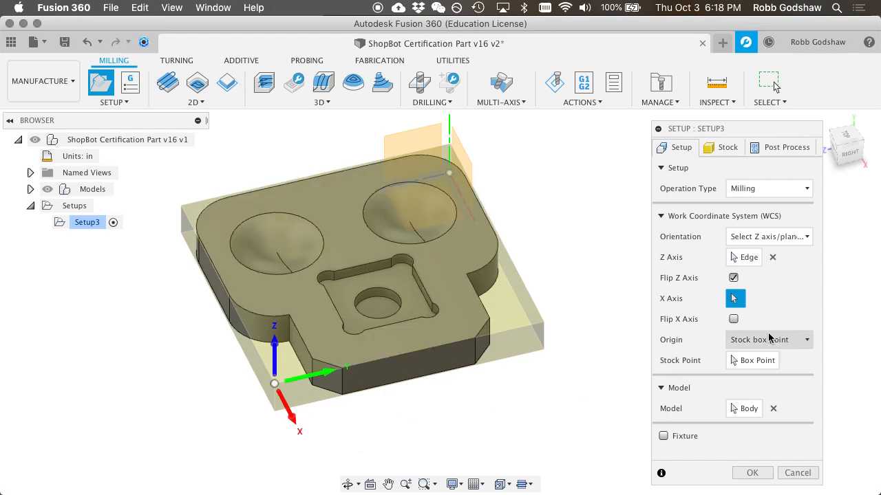
Step: Flip the X axis of the work coordinate system and check its direction against the part
click(733, 320)
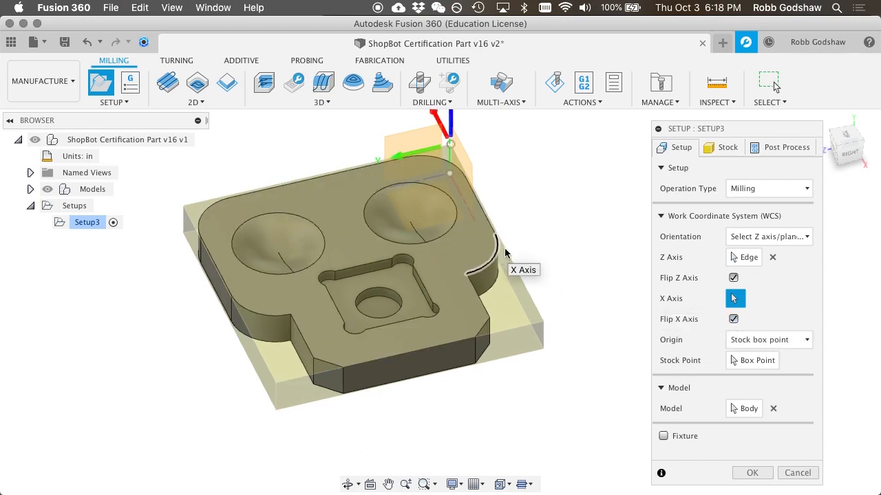
shift+scroll(544, 229, right, 5)
shift+scroll(545, 229, right, 5)
shift+scroll(544, 229, left, 5)
shift+scroll(544, 229, left, 5)
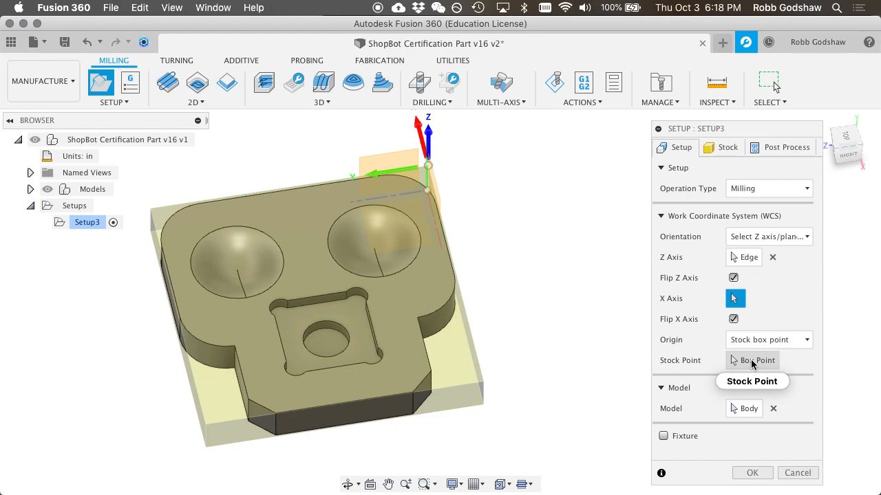
Step: Place the setup's origin on the lower stock corner beside the chamfered end and inspect the axes around it
click(749, 360)
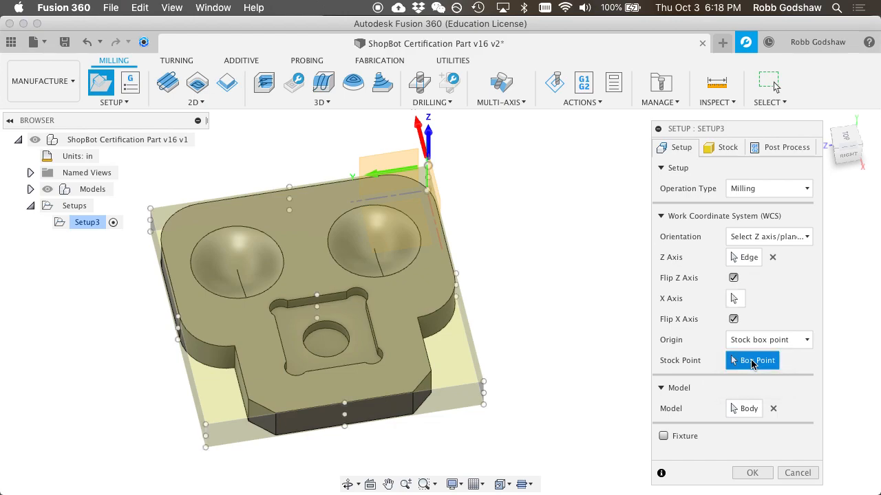
click(206, 426)
scroll(242, 418, down, 3)
shift+scroll(242, 424, right, 5)
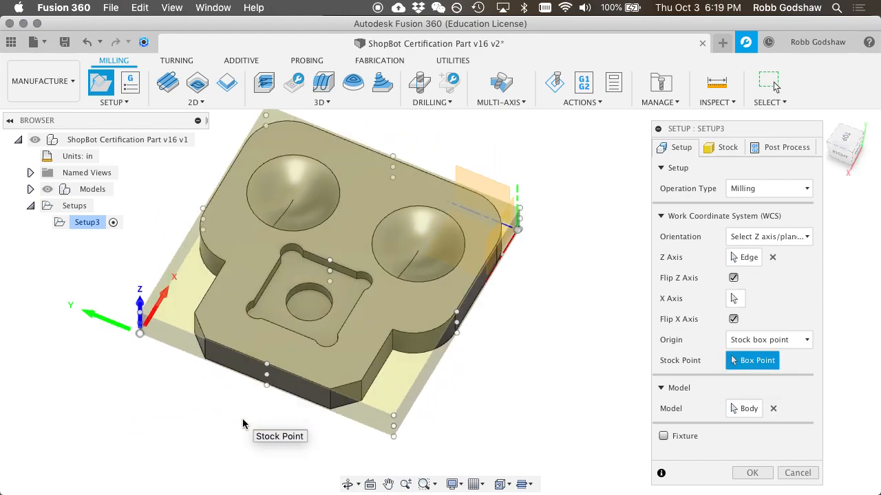
shift+scroll(242, 421, right, 1)
shift+scroll(242, 421, left, 5)
shift+scroll(242, 418, left, 4)
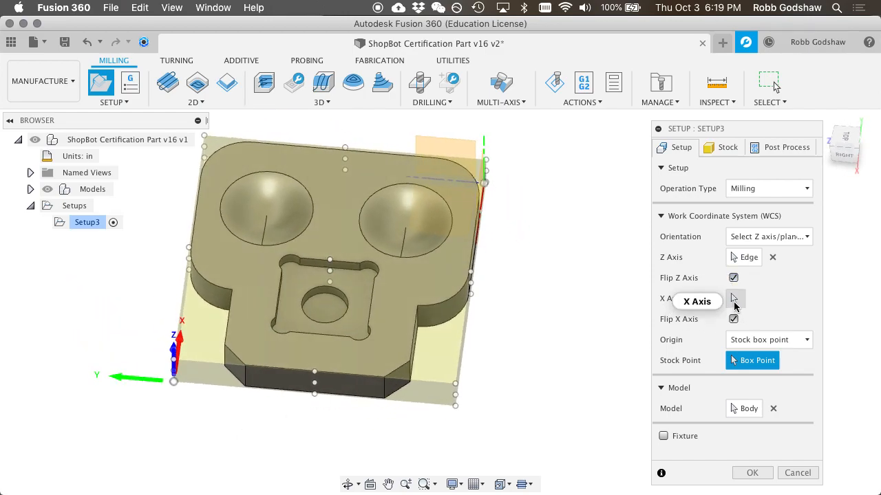
shift+scroll(262, 337, left, 4)
shift+scroll(261, 337, right, 3)
shift+scroll(261, 337, right, 6)
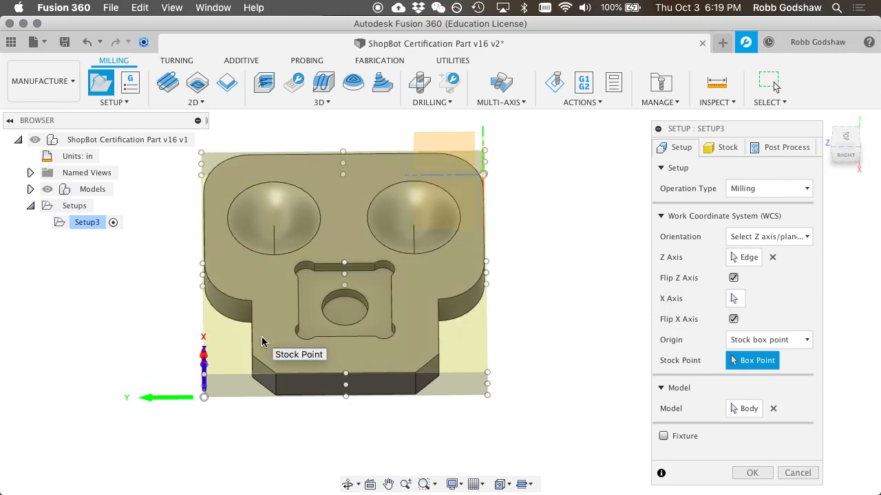
shift+scroll(261, 342, right, 4)
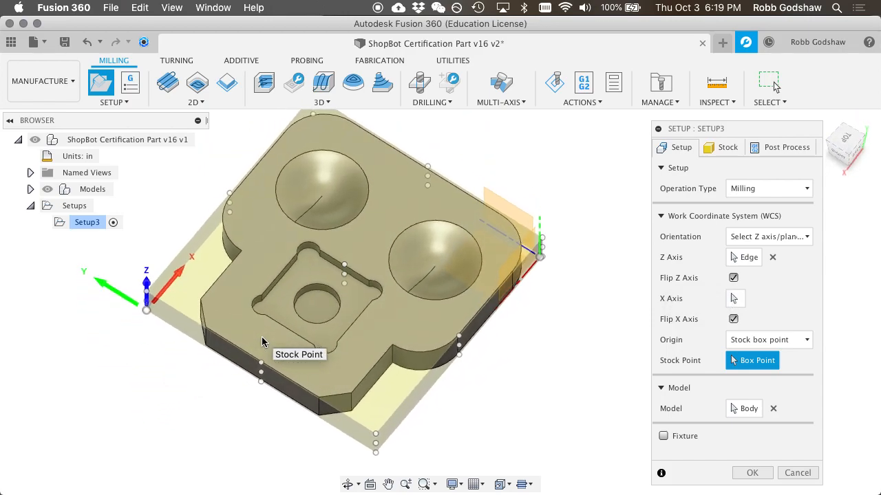
Step: Align the X axis with the straight outer edge of the part's chamfered end and turn off Flip X Axis
click(733, 298)
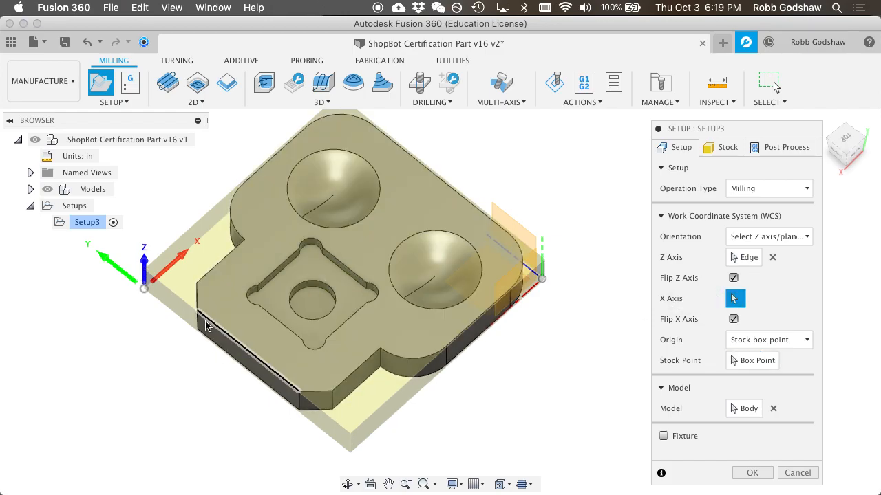
click(214, 329)
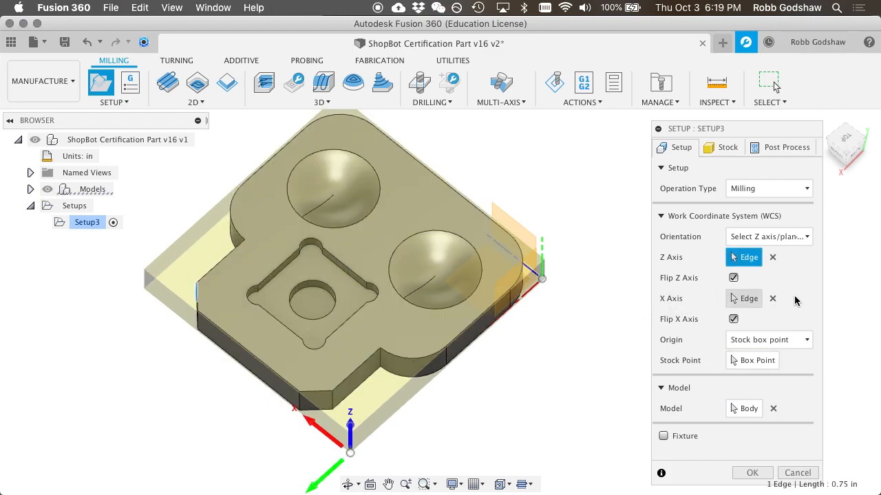
scroll(262, 340, down, 1)
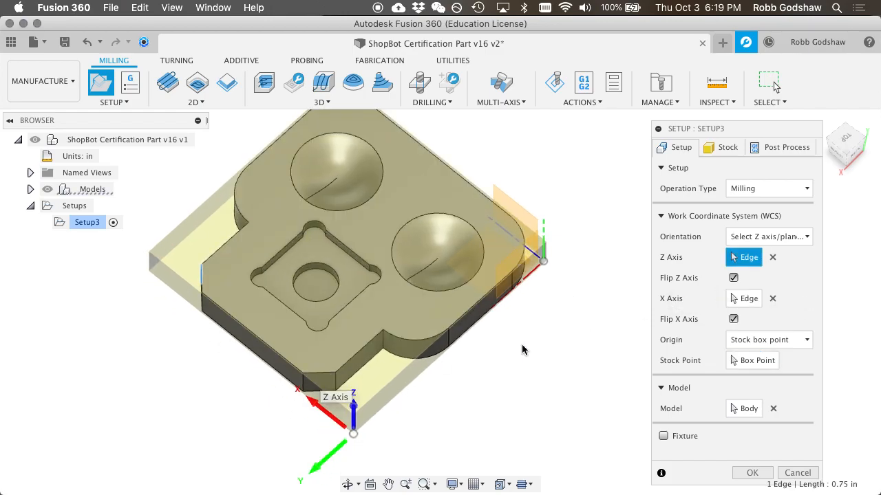
click(733, 319)
scroll(345, 297, down, 5)
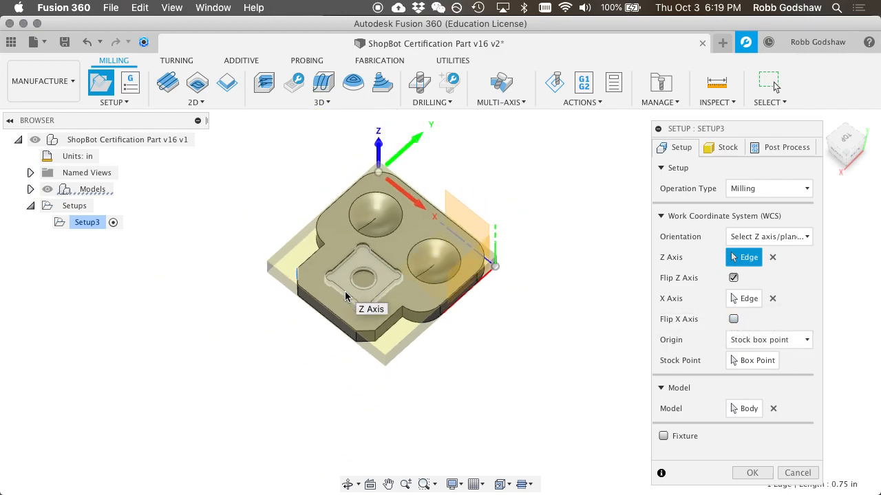
scroll(345, 297, up, 3)
shift+scroll(345, 296, down, 3)
shift+scroll(345, 297, right, 1)
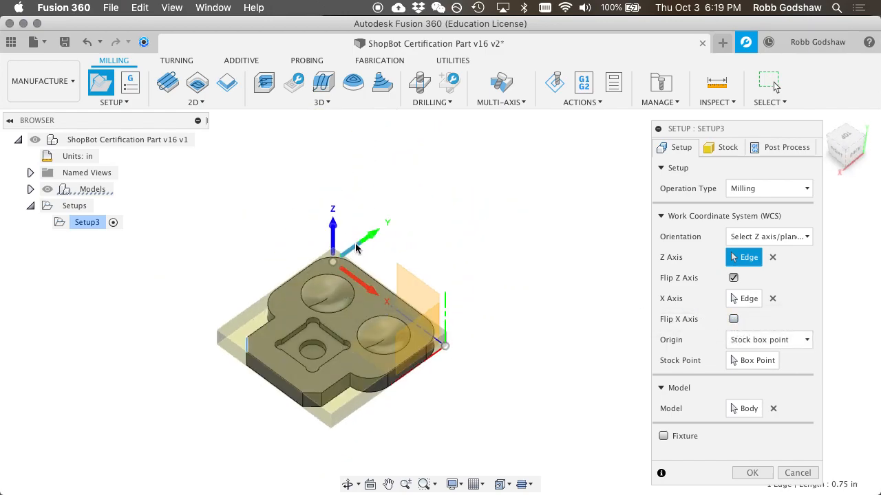
Step: Move the origin to the lower stock box corner where X runs along the chamfered end and Y runs toward the dished recesses
click(752, 361)
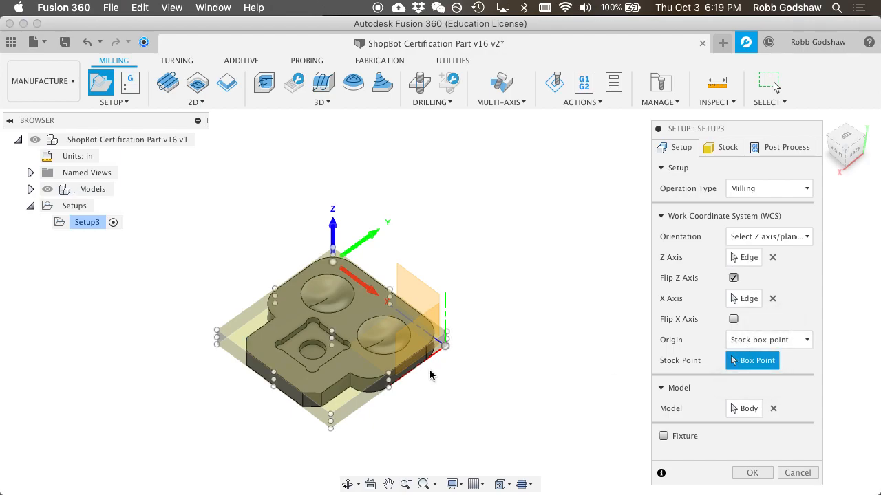
click(217, 344)
shift+scroll(226, 337, down, 5)
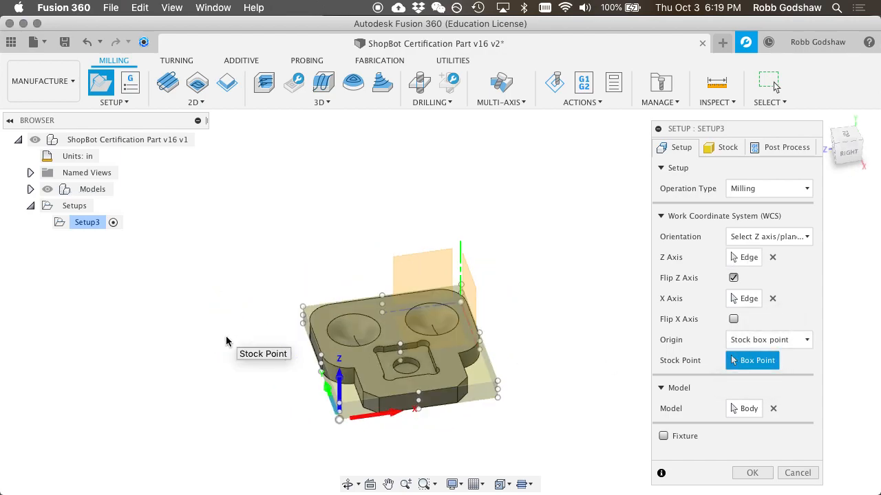
Step: Inspect the origin corner and all three axis directions up close, edge-on and from above
shift+scroll(226, 336, up, 4)
scroll(225, 335, up, 4)
scroll(225, 336, left, 3)
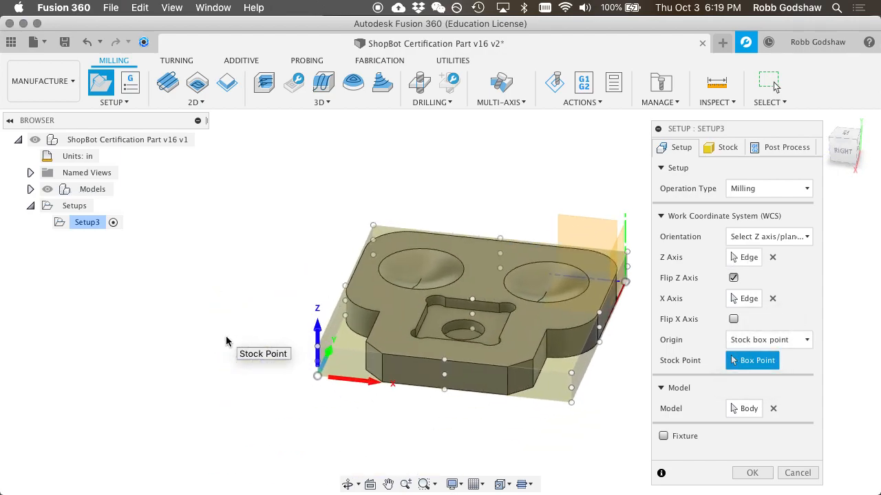
scroll(226, 336, up, 4)
scroll(226, 337, left, 3)
scroll(225, 337, up, 4)
scroll(225, 337, right, 3)
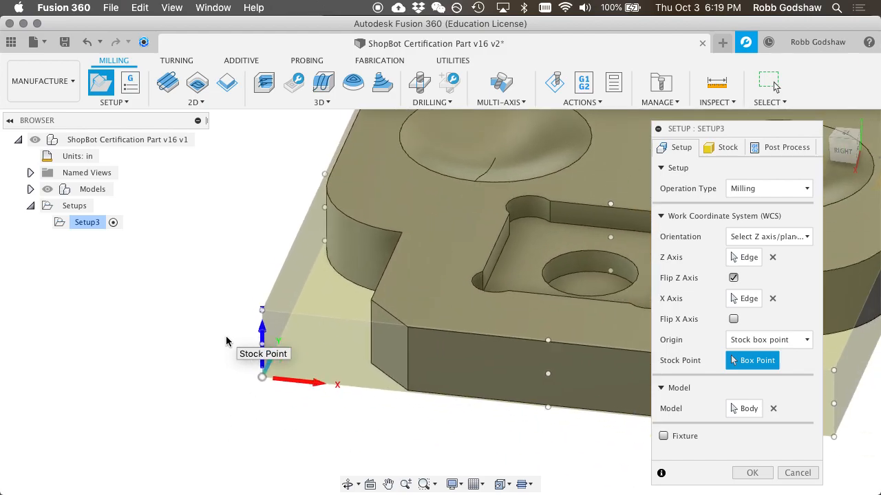
shift+scroll(225, 337, left, 5)
scroll(226, 337, down, 4)
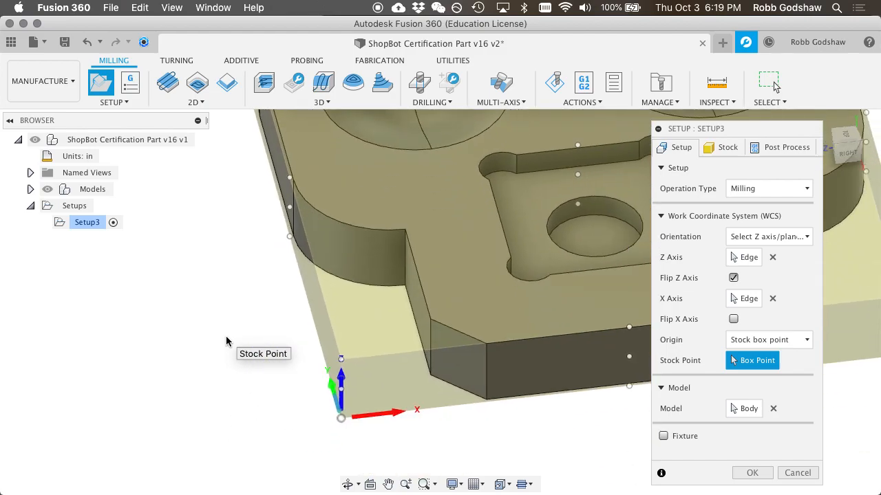
shift+scroll(226, 336, left, 5)
shift+scroll(225, 336, right, 5)
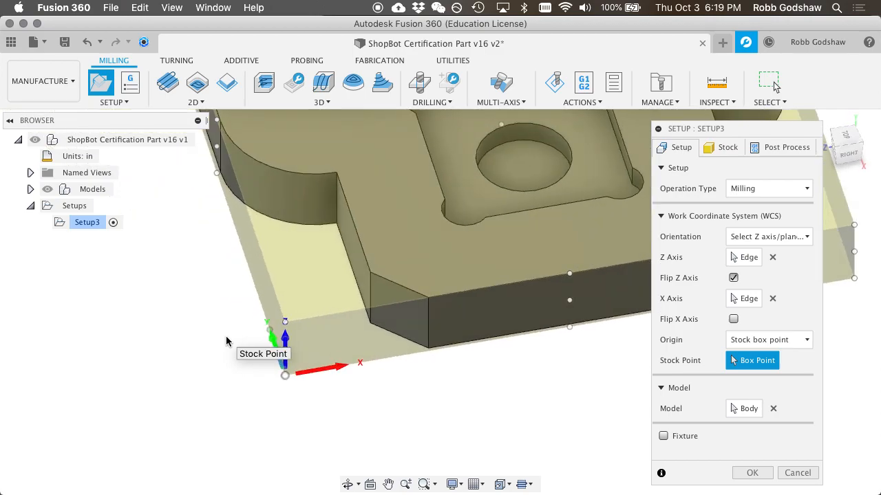
shift+scroll(226, 335, down, 3)
shift+scroll(226, 336, down, 5)
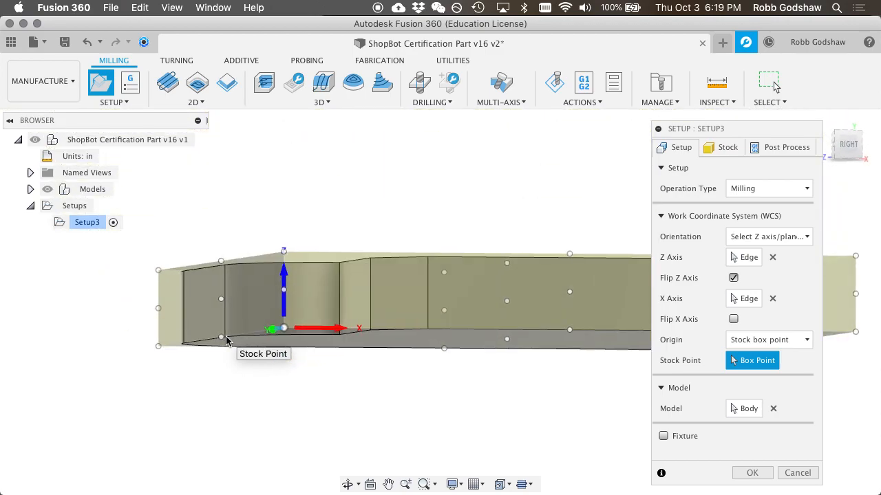
shift+scroll(225, 339, up, 10)
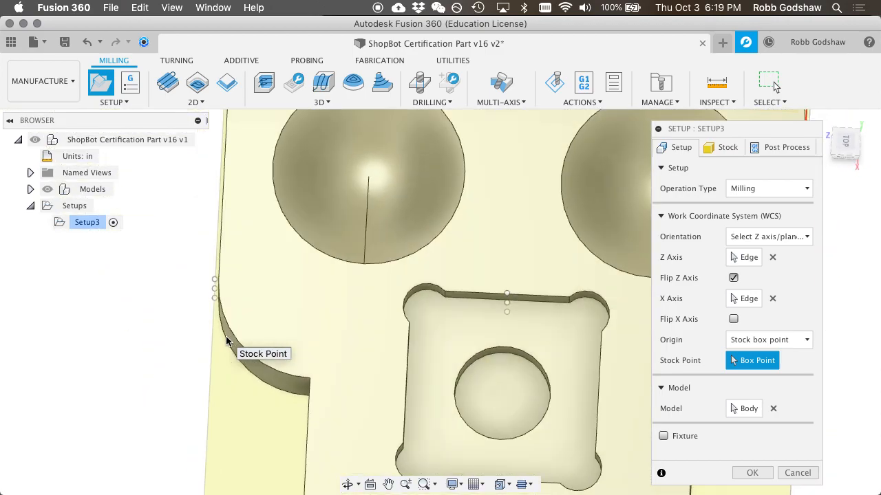
scroll(226, 336, down, 5)
shift+scroll(225, 336, down, 6)
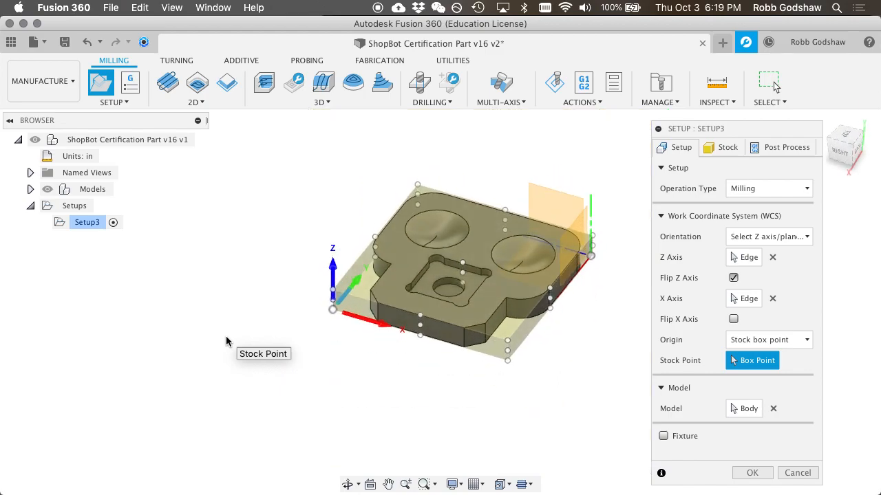
Step: Reselect the part body as the setup's model and define the stock as a relative size box with no additional stock
click(772, 410)
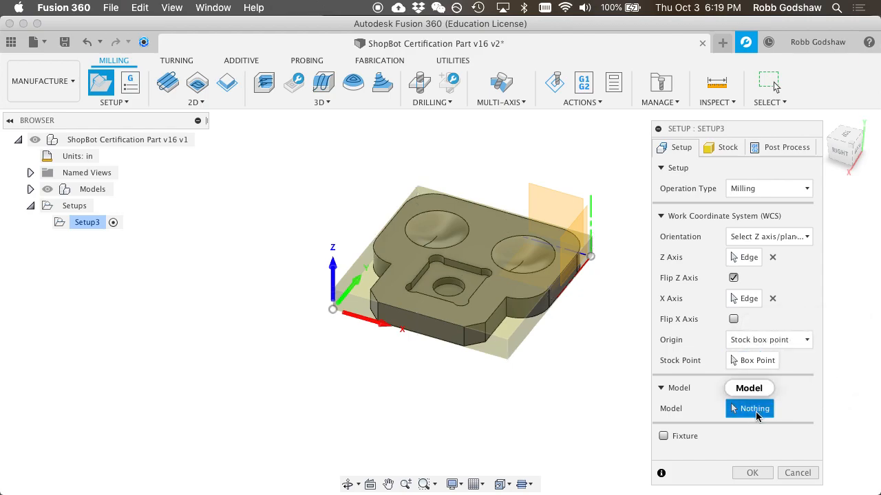
click(473, 248)
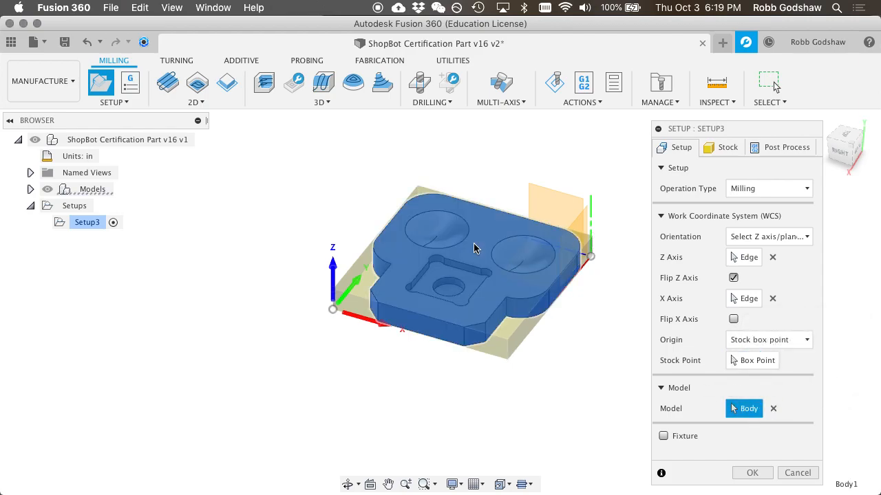
click(716, 149)
click(752, 189)
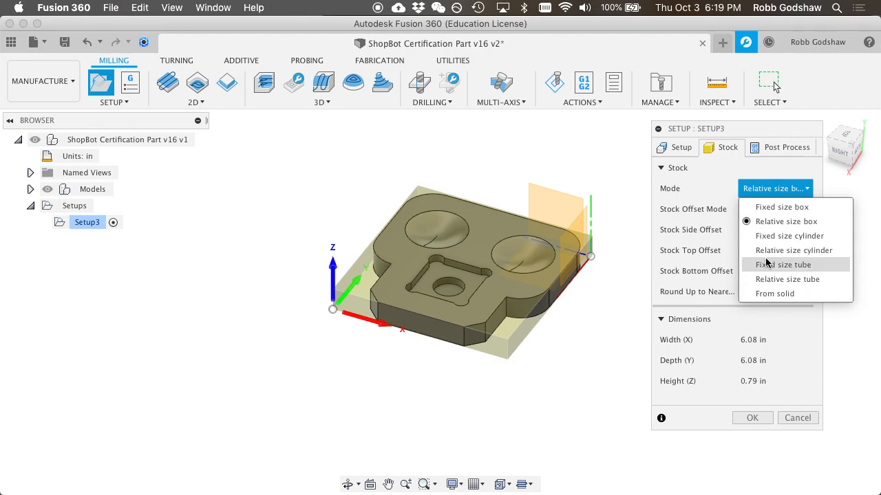
click(784, 221)
click(764, 209)
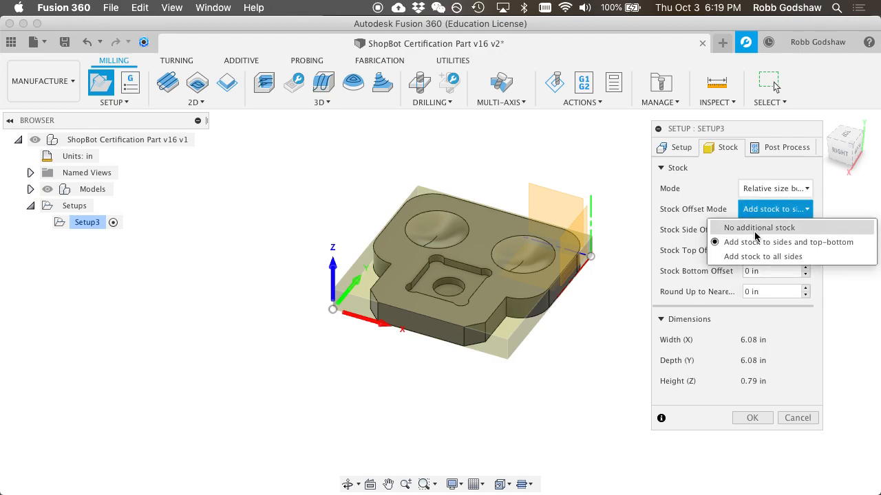
click(755, 227)
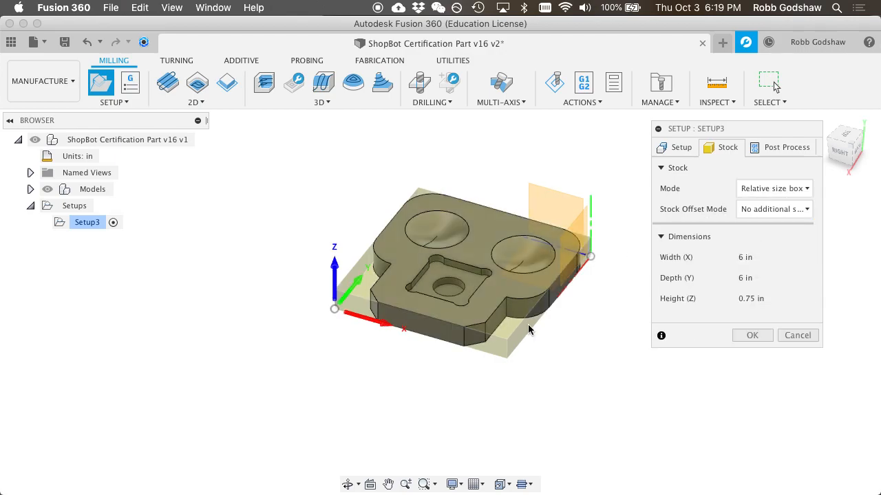
Step: Inspect how tightly the stock box encloses the part and where the origin sits from several angles
shift+scroll(475, 381, right, 10)
shift+scroll(476, 380, left, 4)
shift+scroll(476, 381, left, 6)
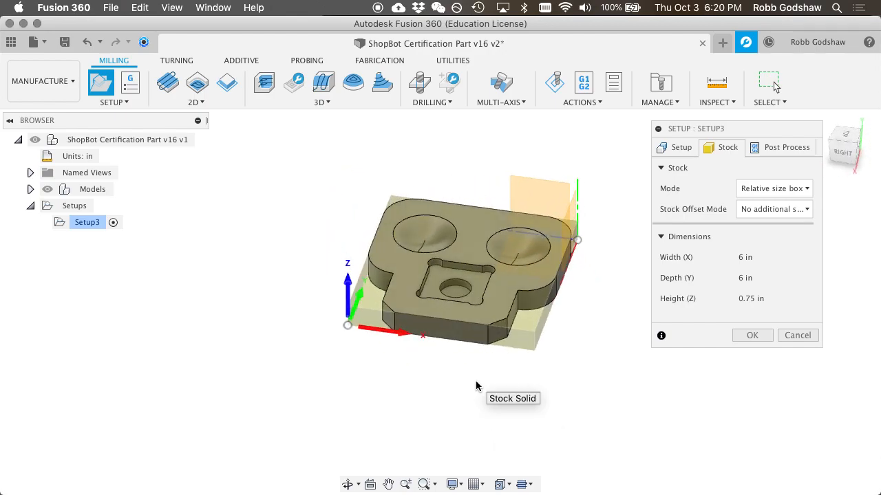
scroll(370, 408, right, 1)
scroll(371, 412, right, 2)
shift+scroll(371, 411, right, 4)
shift+scroll(371, 412, left, 7)
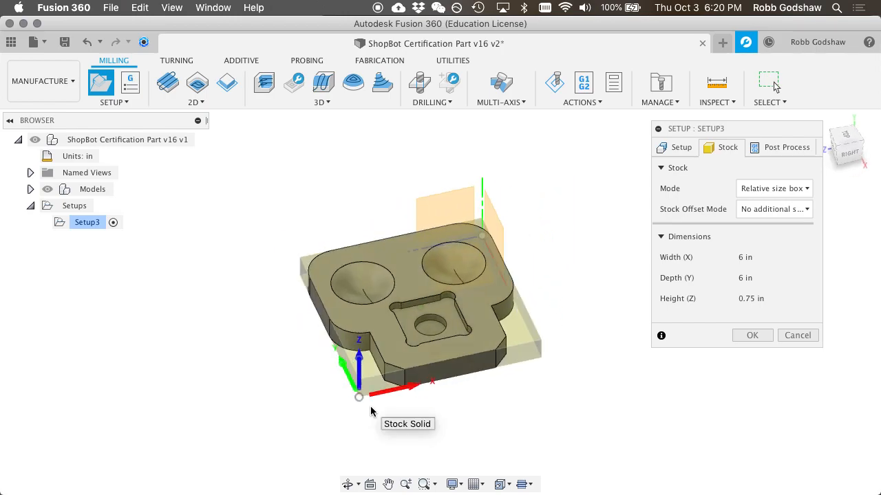
shift+scroll(370, 407, left, 5)
shift+scroll(371, 407, up, 3)
shift+scroll(370, 408, right, 10)
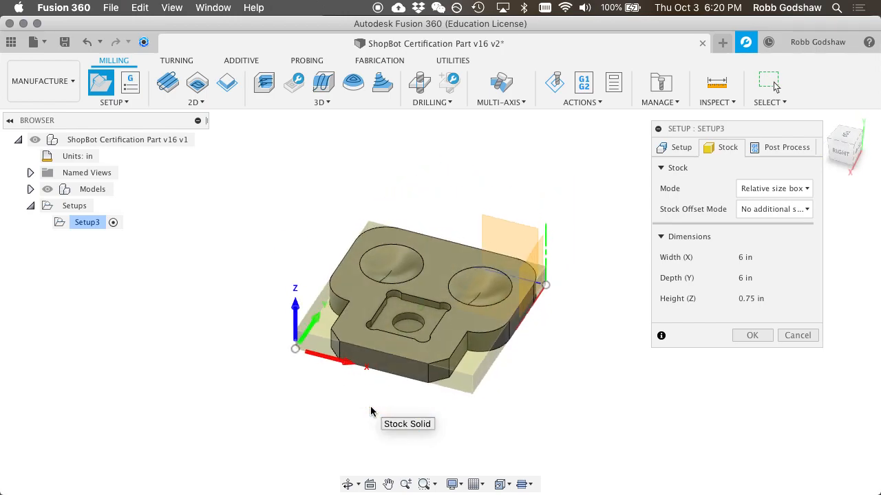
shift+scroll(370, 408, left, 5)
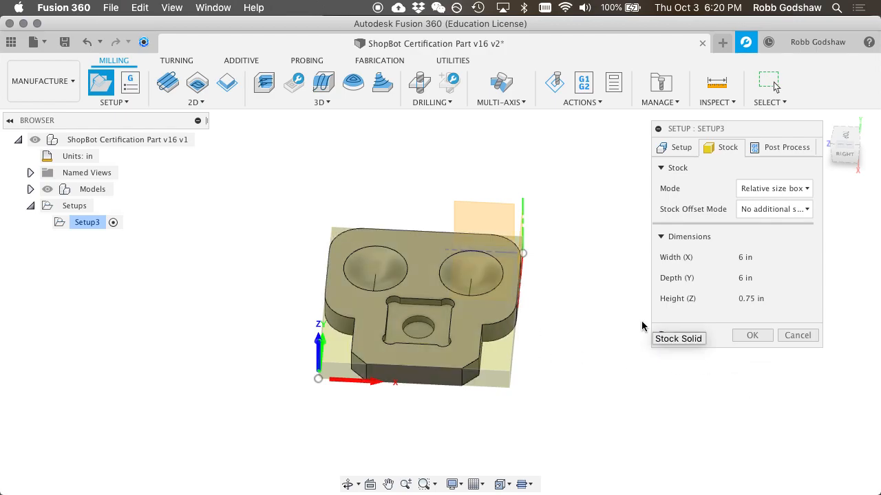
Step: Add stock to sides and top-bottom with a 1 in side offset and a 0 in top offset
click(773, 209)
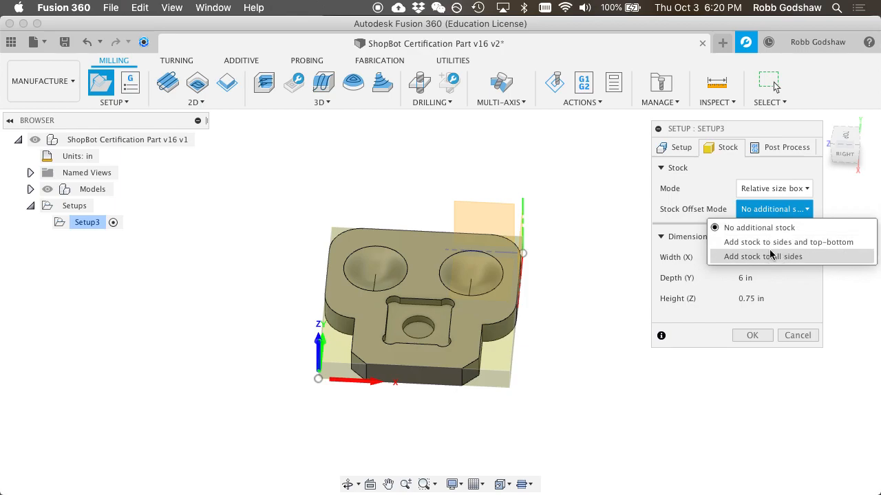
click(772, 242)
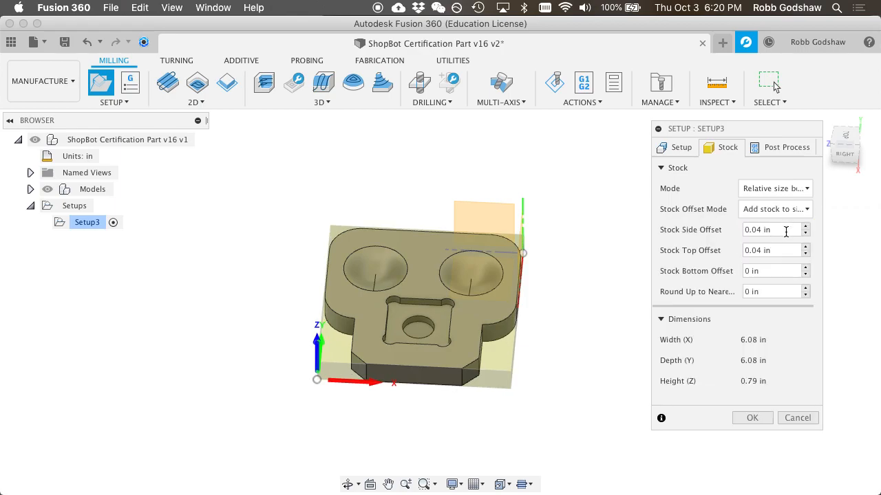
click(779, 249)
text(0)
click(750, 229)
double_click(751, 229)
text(1)
click(751, 250)
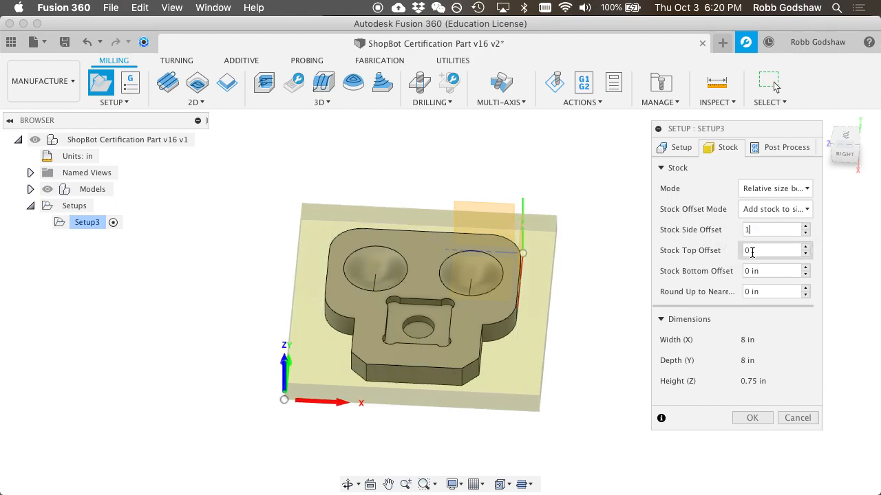
shift+scroll(551, 287, right, 10)
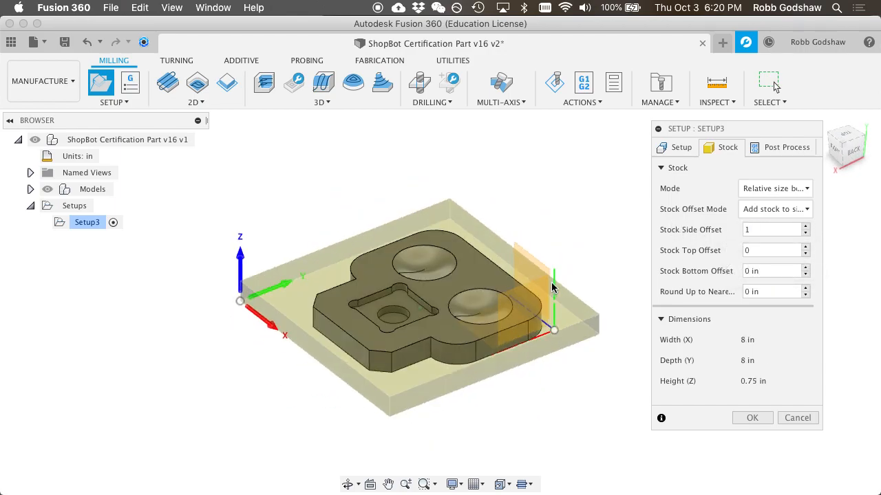
Step: Keep the relative size box and set the stock offset mode to no additional stock
click(795, 197)
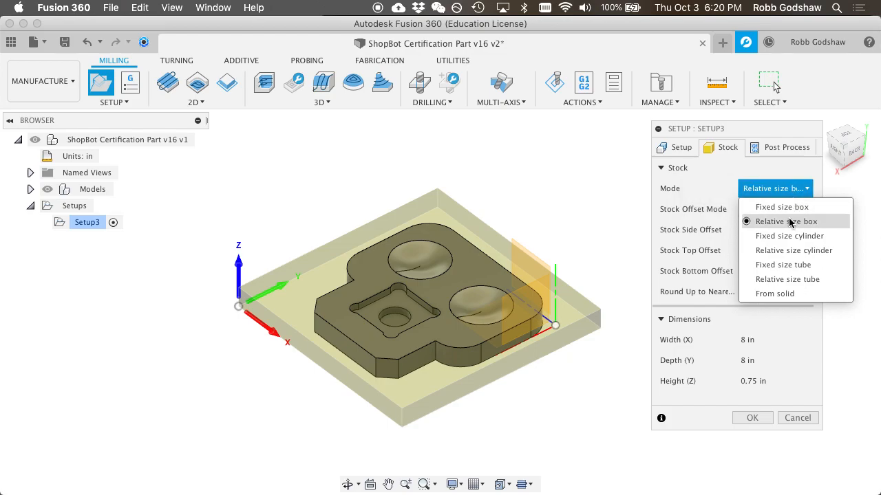
click(789, 221)
click(771, 189)
click(760, 218)
click(764, 208)
click(761, 226)
shift+scroll(469, 297, right, 5)
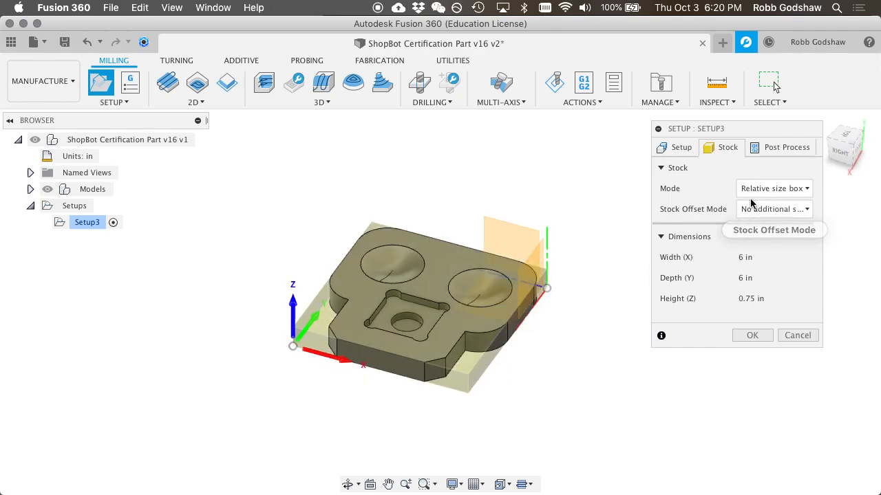
Step: Set the stock offset mode to add stock to sides and top-bottom and accept the setup
click(770, 189)
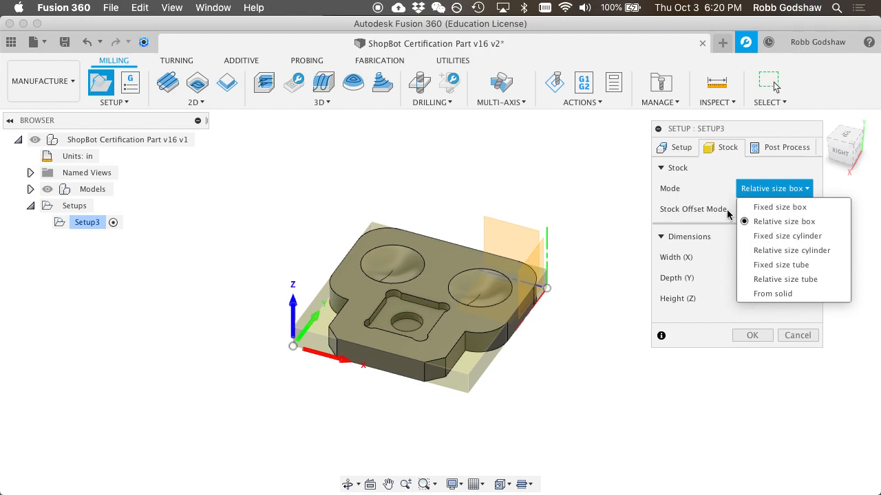
click(764, 209)
click(778, 209)
click(781, 242)
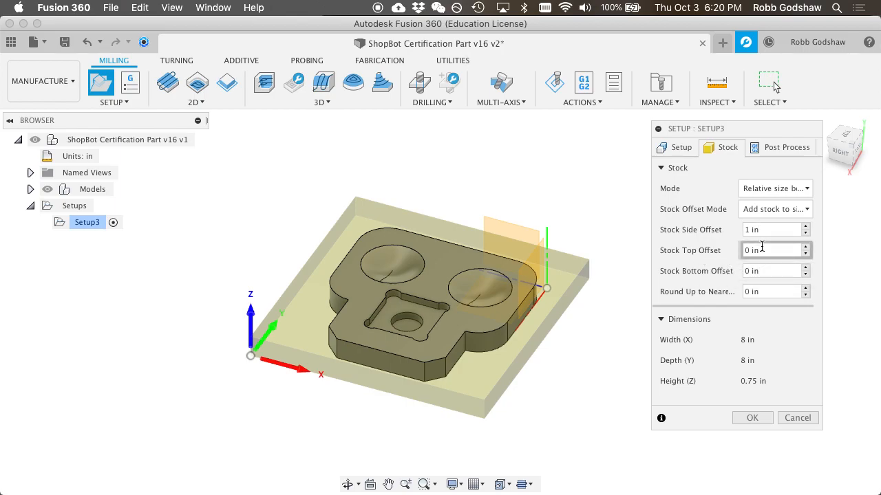
double_click(778, 273)
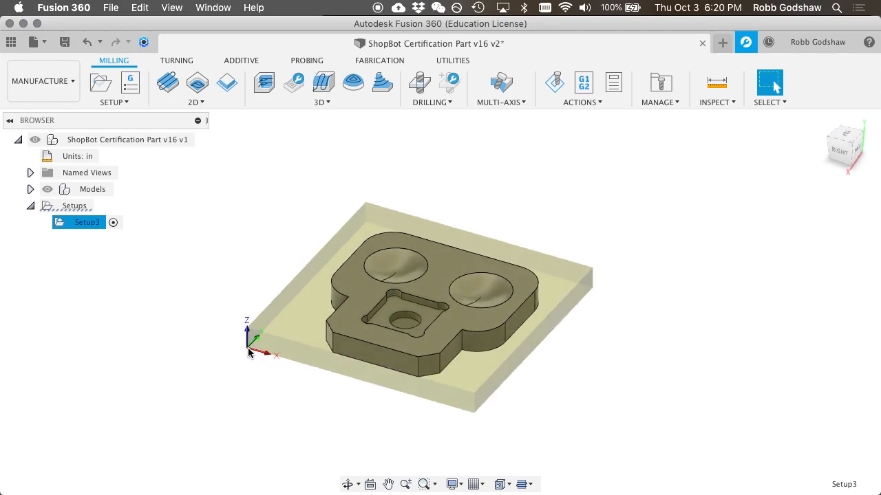
Step: Show the model's own origin to compare it with the setup's origin, and hide it again
click(31, 191)
click(43, 205)
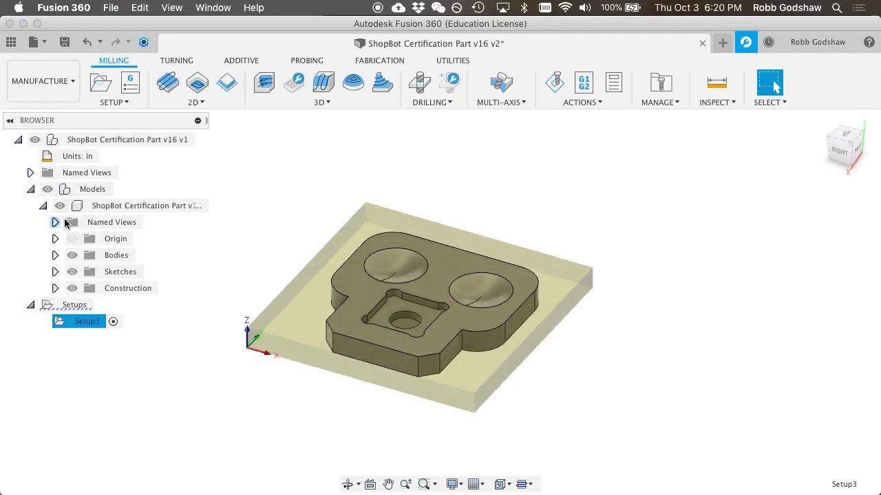
click(550, 303)
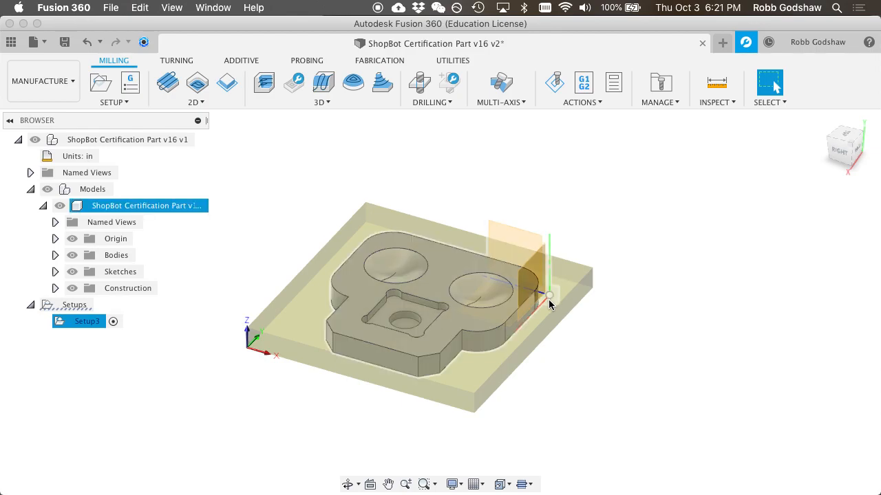
click(73, 239)
click(74, 239)
click(73, 239)
click(45, 207)
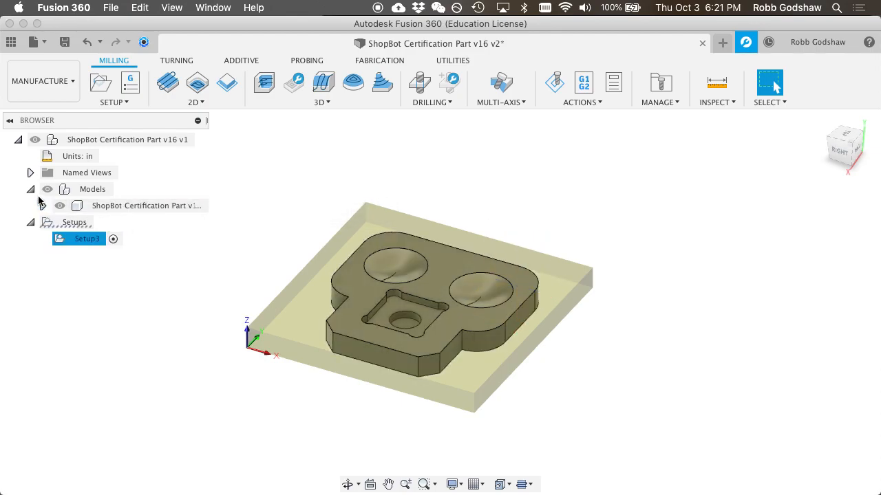
click(33, 192)
Step: Inspect the part inside its enlarged stock box up close from different sides
shift+middle_drag(394, 258, 379, 288)
shift+scroll(379, 288, left, 10)
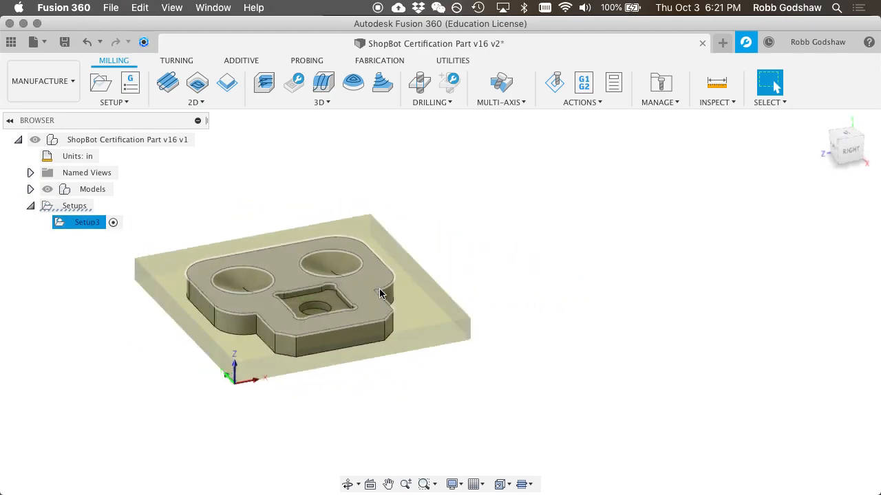
scroll(380, 289, up, 2)
scroll(379, 289, up, 2)
shift+scroll(379, 288, left, 5)
shift+scroll(379, 289, down, 2)
shift+scroll(379, 288, right, 5)
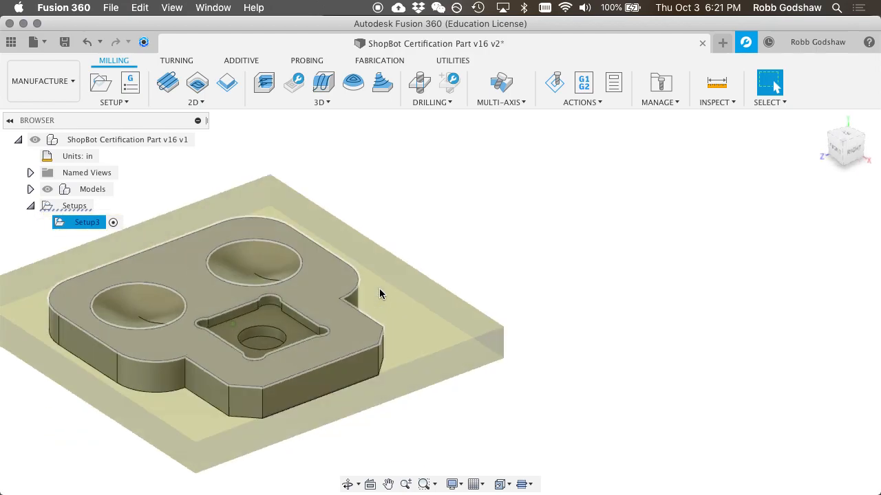
scroll(379, 288, left, 5)
scroll(379, 289, left, 3)
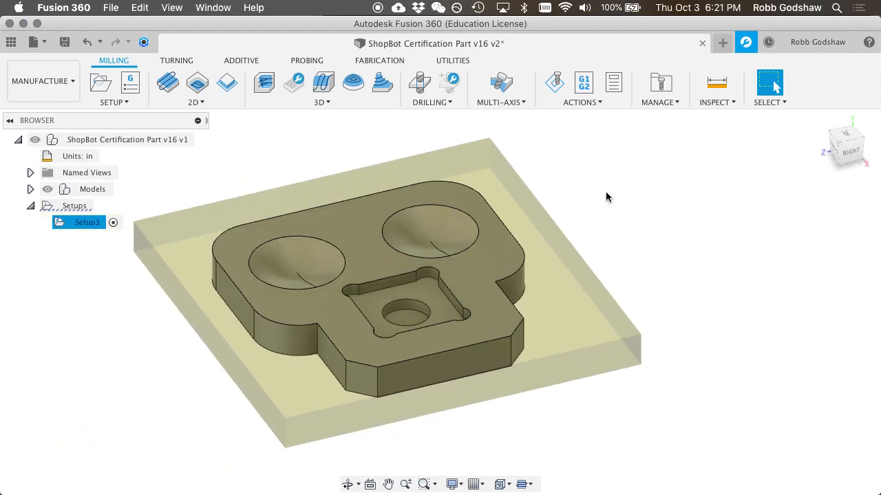
Step: Create a 2D Contour operation and select the part's complete lower outer edge as the contour
click(193, 103)
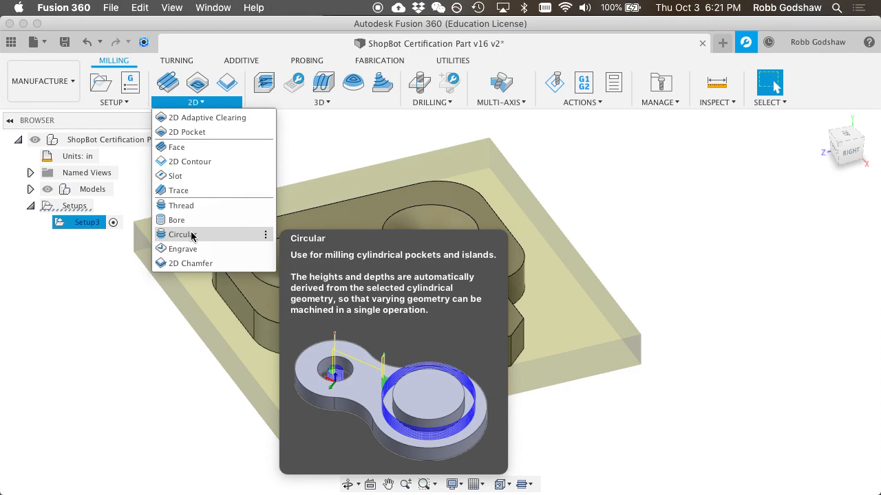
click(188, 164)
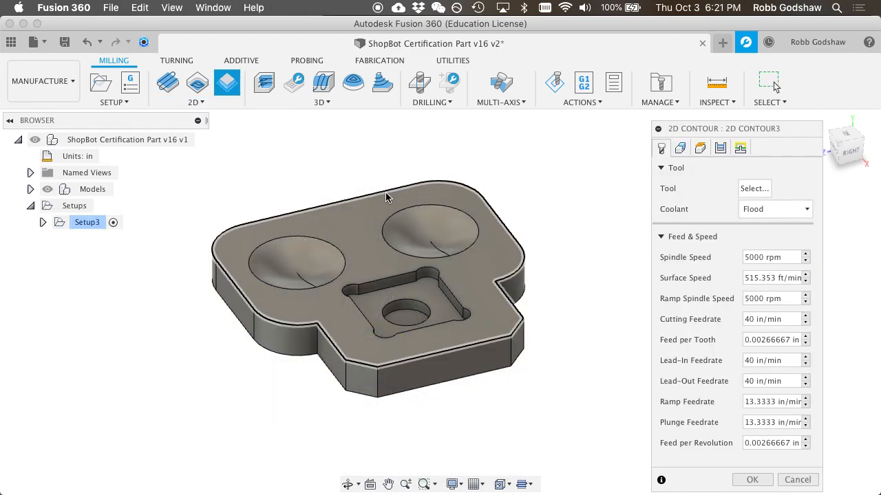
click(679, 148)
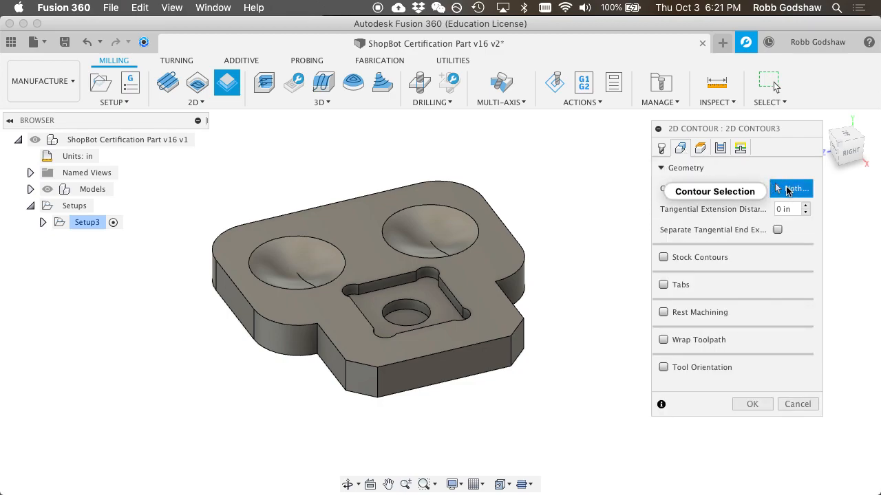
click(661, 147)
click(680, 148)
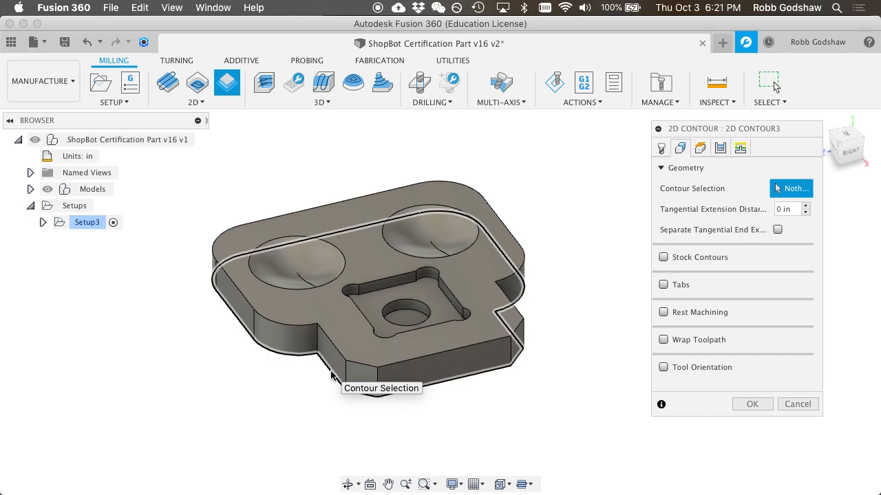
click(331, 376)
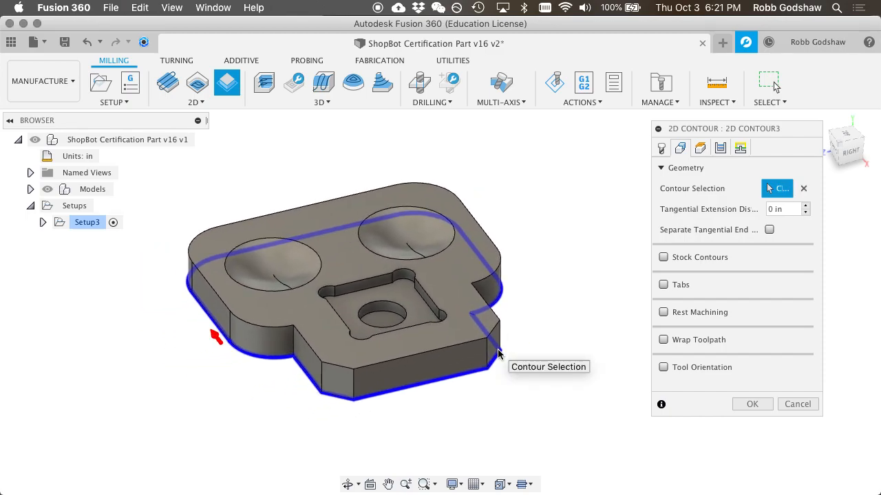
Step: Enable tabs on the contour with a triangular shape, a width of 1 in and a height of 0.1 in
click(663, 285)
drag(761, 129, 746, 74)
click(777, 274)
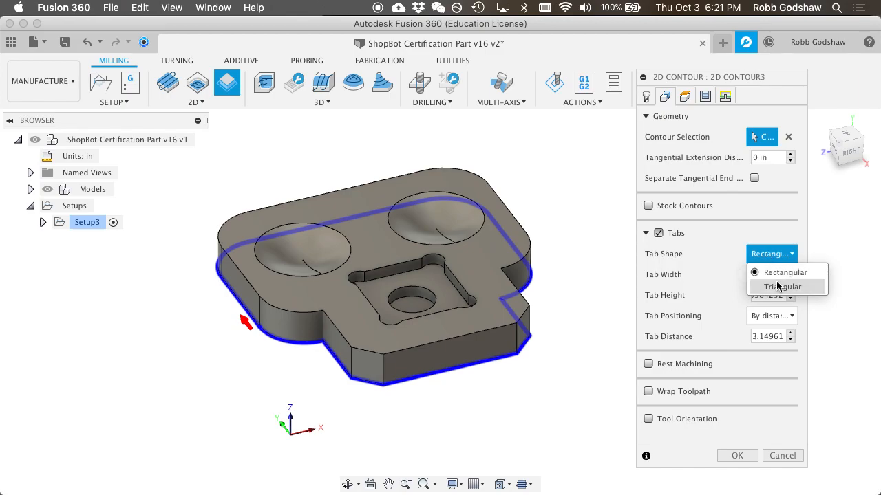
click(779, 287)
click(772, 274)
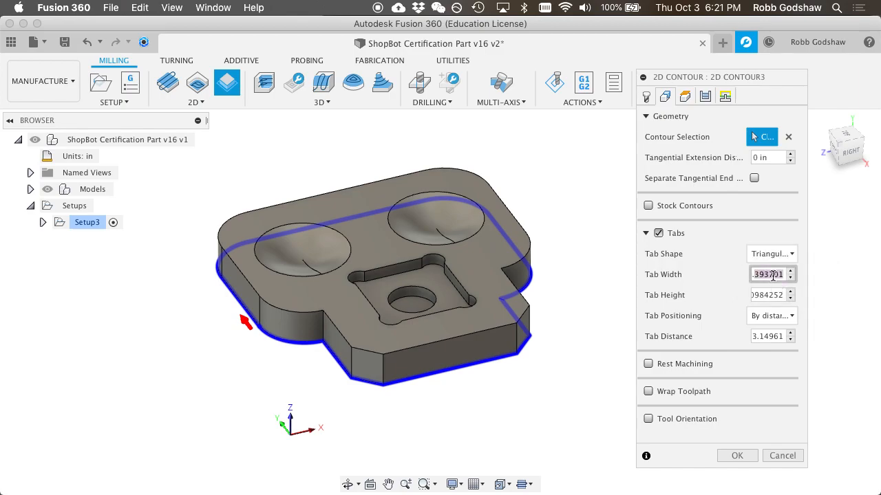
text(1)
click(772, 299)
text(0.1)
Step: Position the tabs at points, one on the chamfered end's lower straight edge and one on the opposite end's edge
click(772, 316)
click(779, 349)
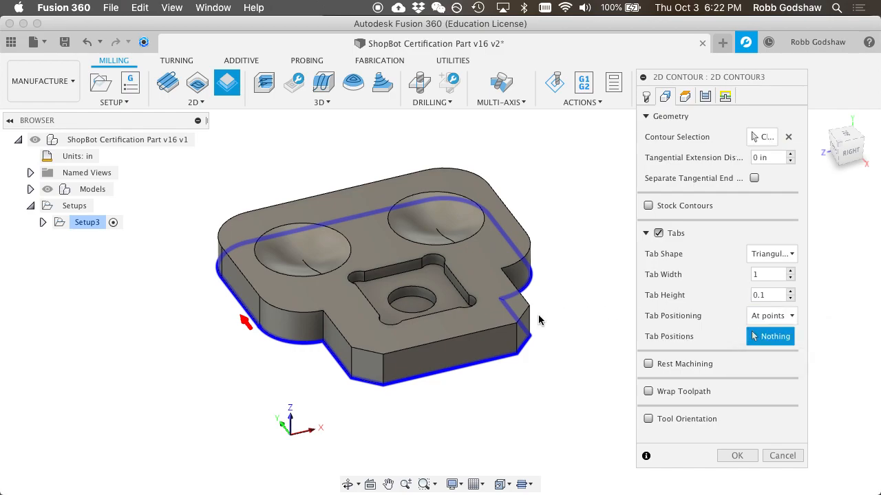
click(459, 366)
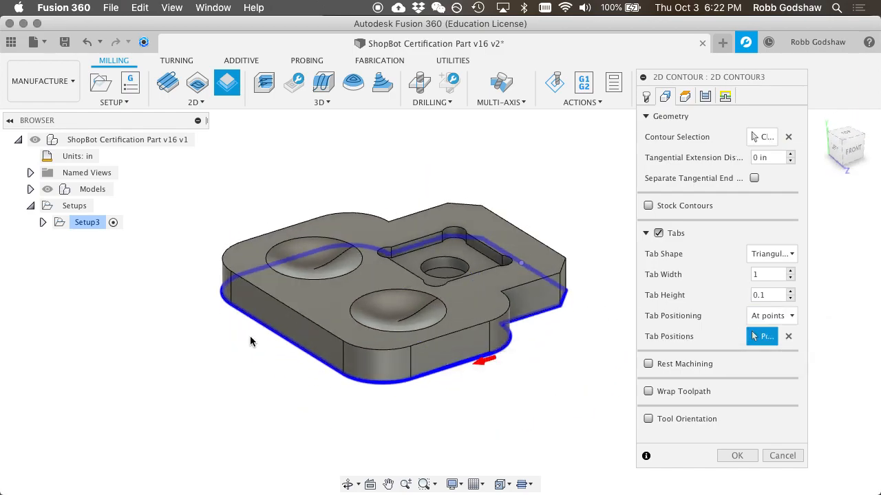
click(278, 335)
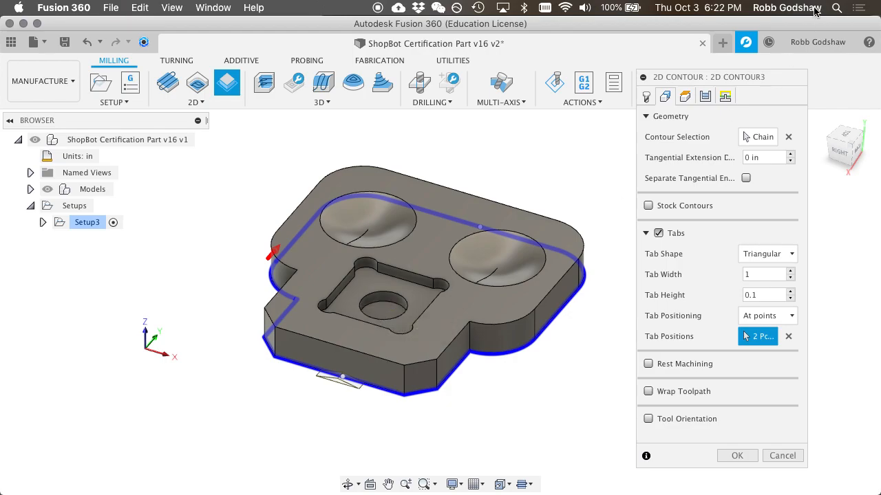
Step: Assign tool 4, the 1/2 in flat compression cutter in the document's tool library, to the 2D Contour operation
click(647, 97)
click(740, 132)
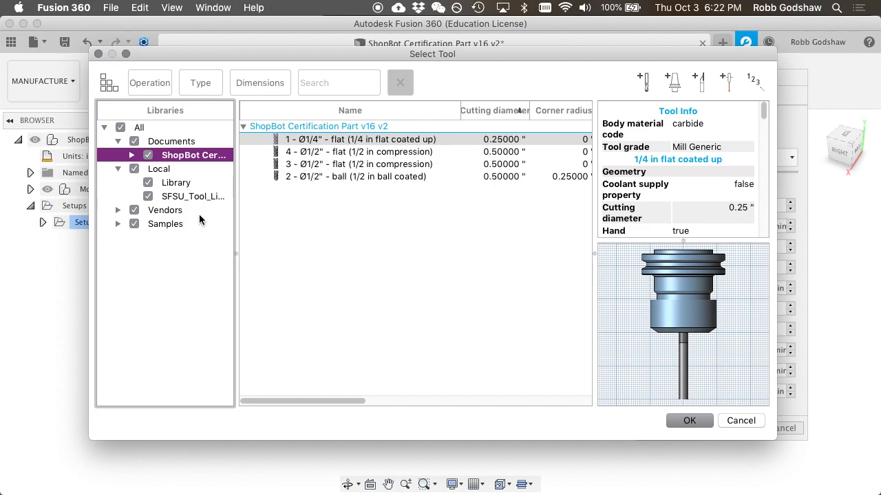
click(325, 152)
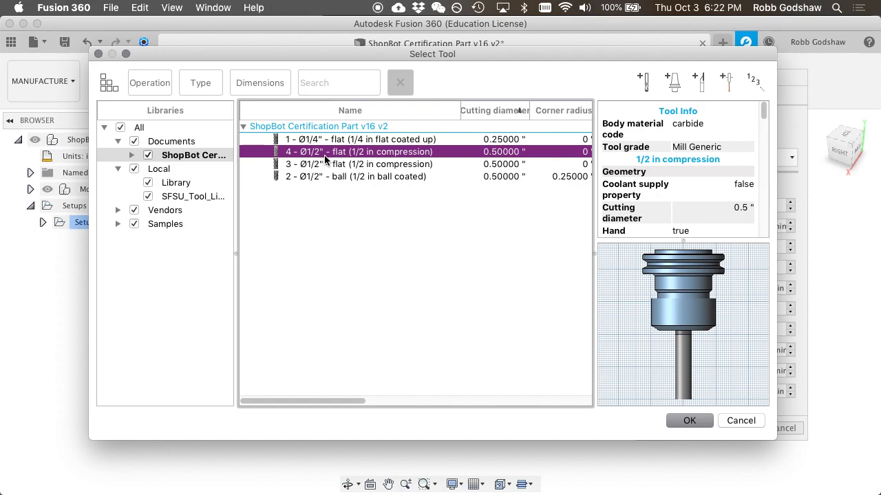
double_click(392, 153)
click(735, 135)
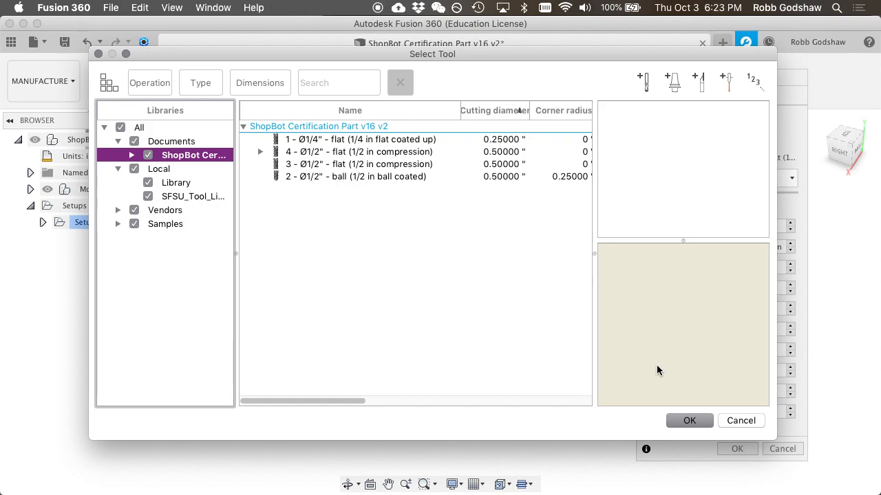
click(682, 421)
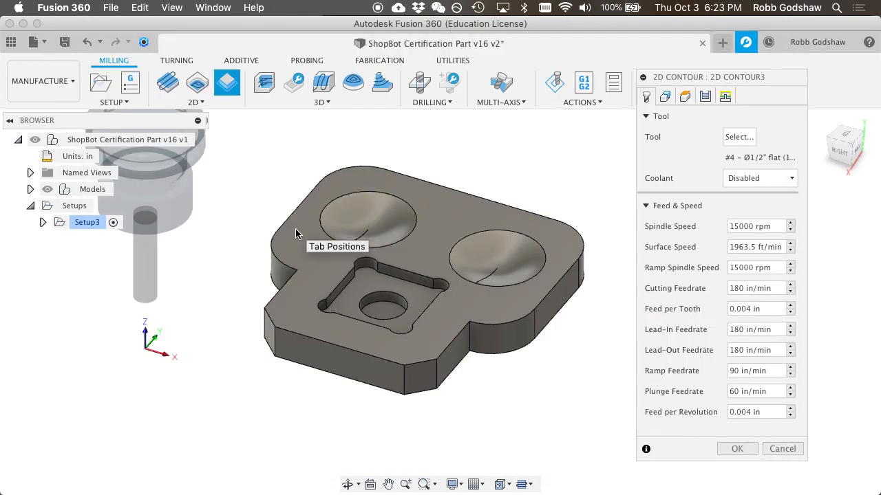
shift+scroll(269, 273, down, 5)
shift+scroll(269, 272, right, 5)
shift+scroll(269, 273, left, 5)
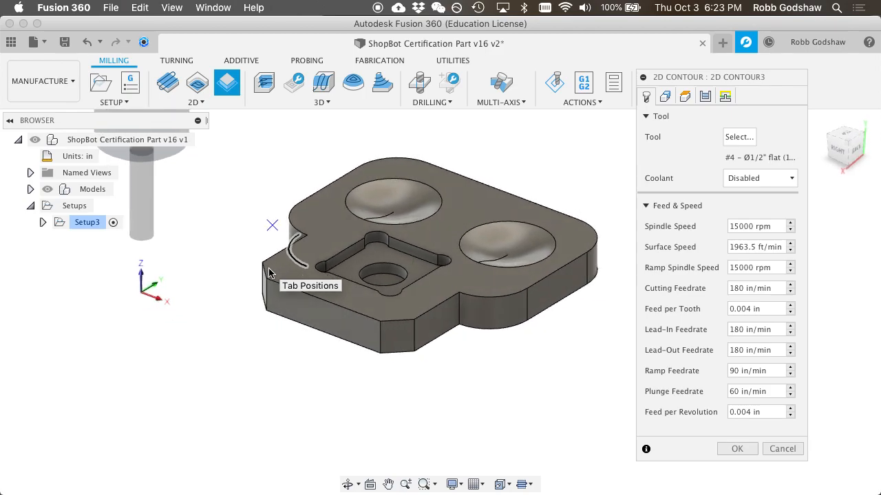
shift+scroll(288, 259, up, 4)
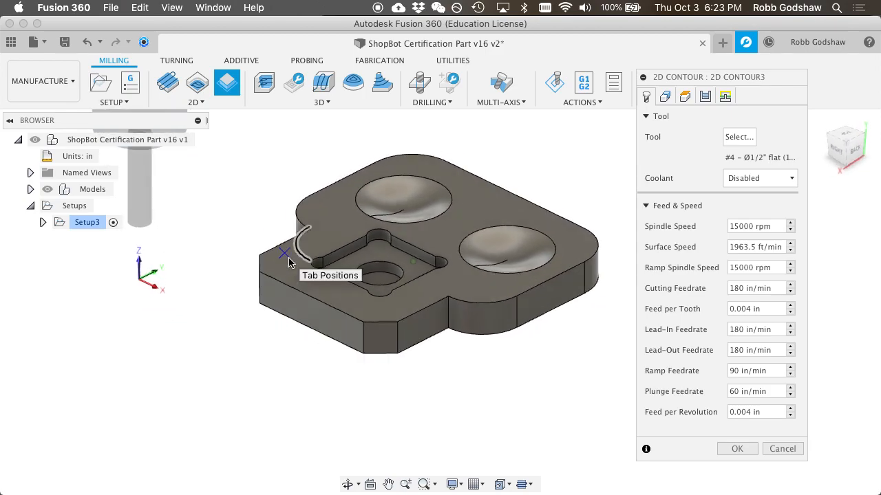
shift+scroll(288, 259, down, 4)
scroll(152, 212, up, 3)
scroll(152, 213, left, 2)
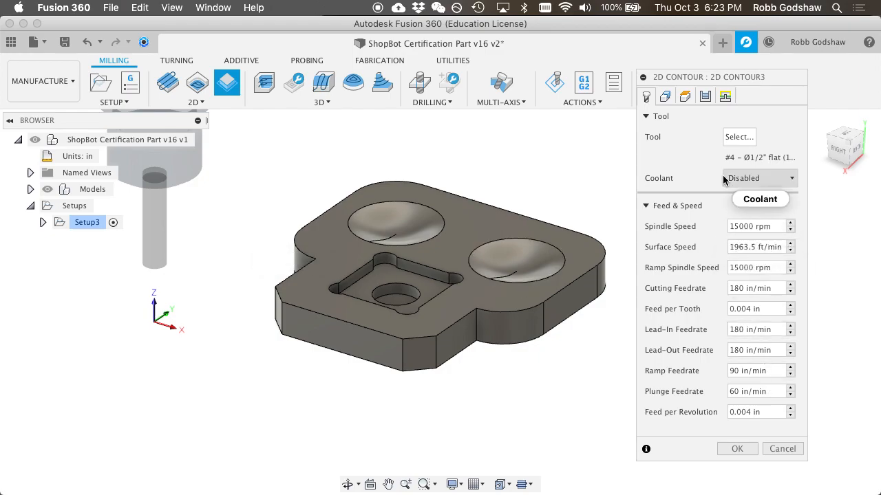
Step: Compare the cutters in the local SFSU_Tool_Library with those in the ShopBot certification part's document library
click(665, 97)
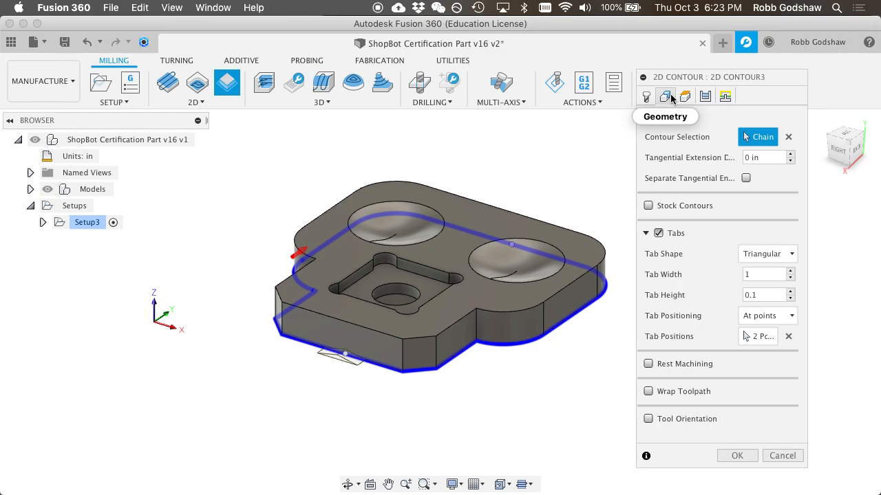
click(647, 97)
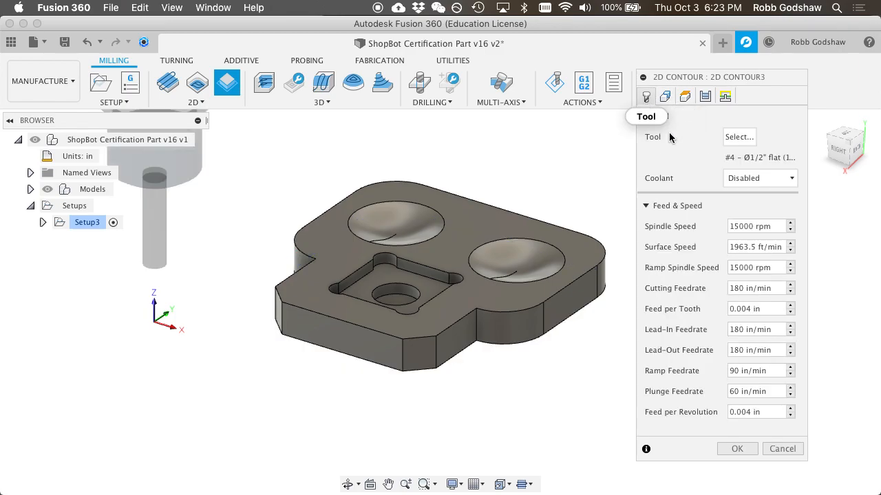
click(739, 137)
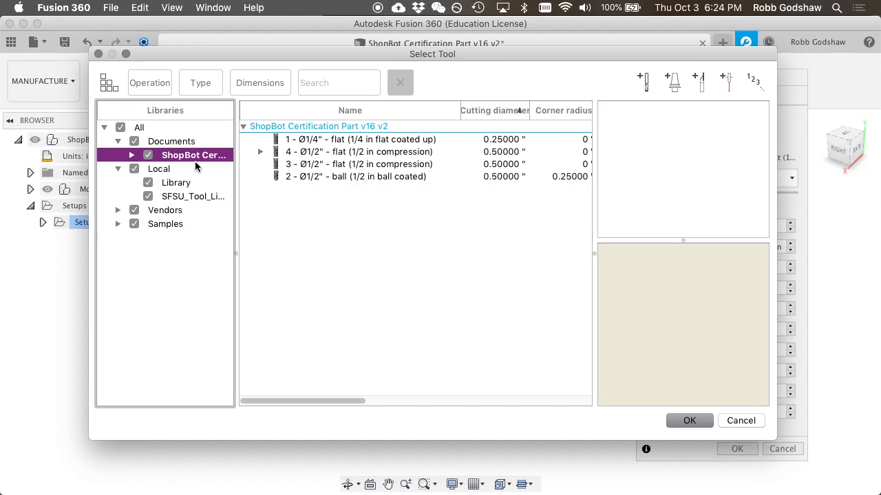
click(197, 198)
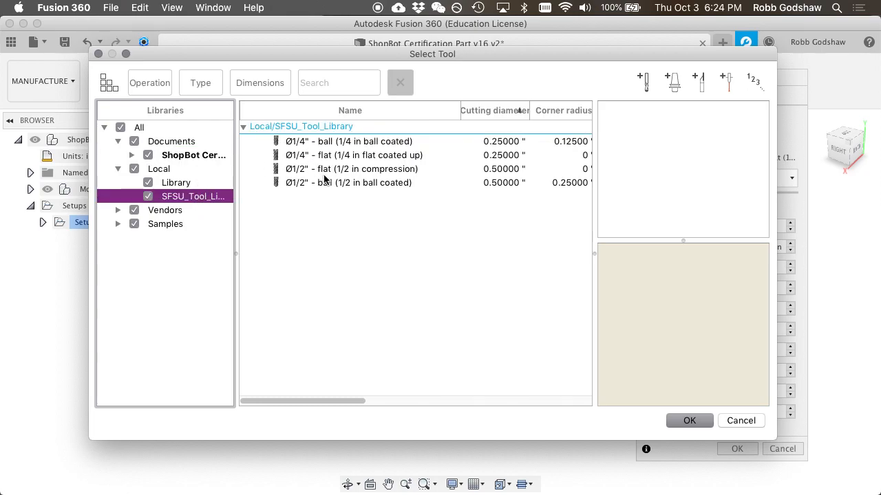
click(207, 156)
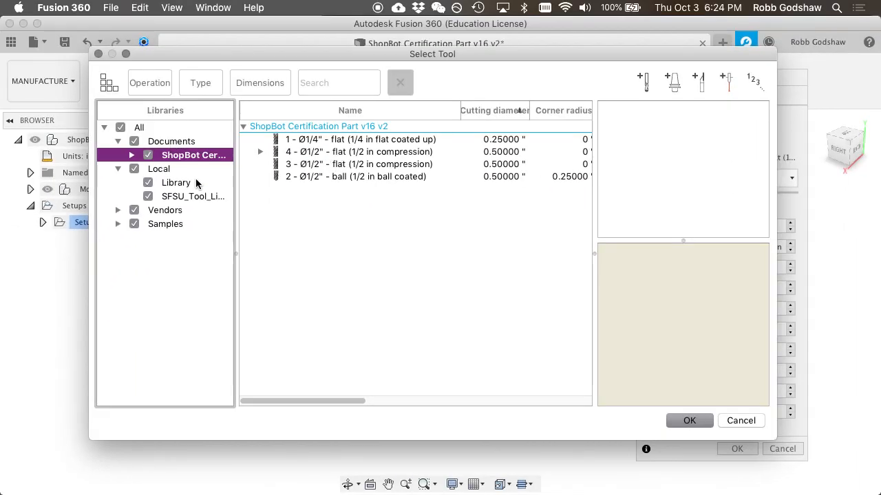
click(197, 195)
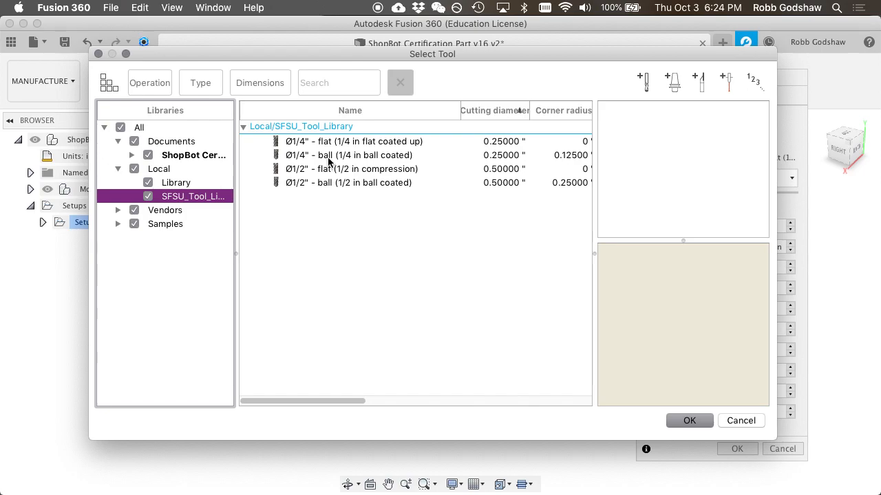
Step: Confirm the document library's tool 4, 1/2 in flat compression, and finish the 2D Contour operation to generate its toolpath
click(177, 156)
click(313, 152)
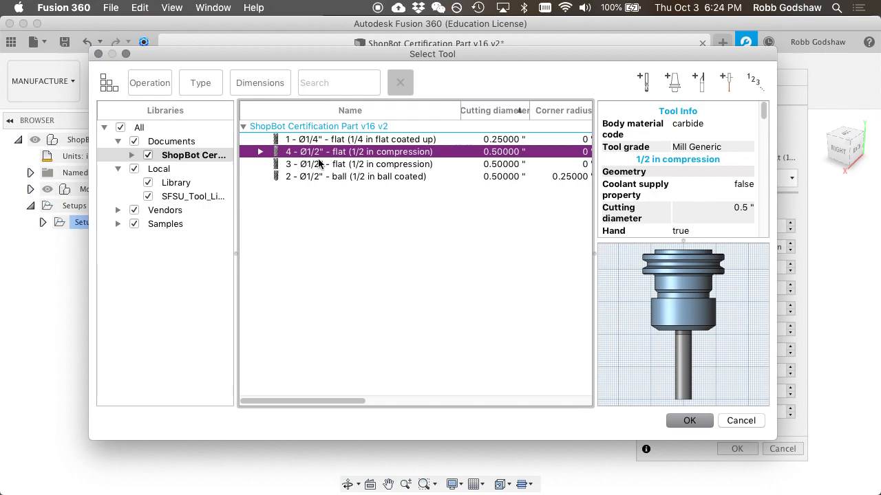
click(696, 421)
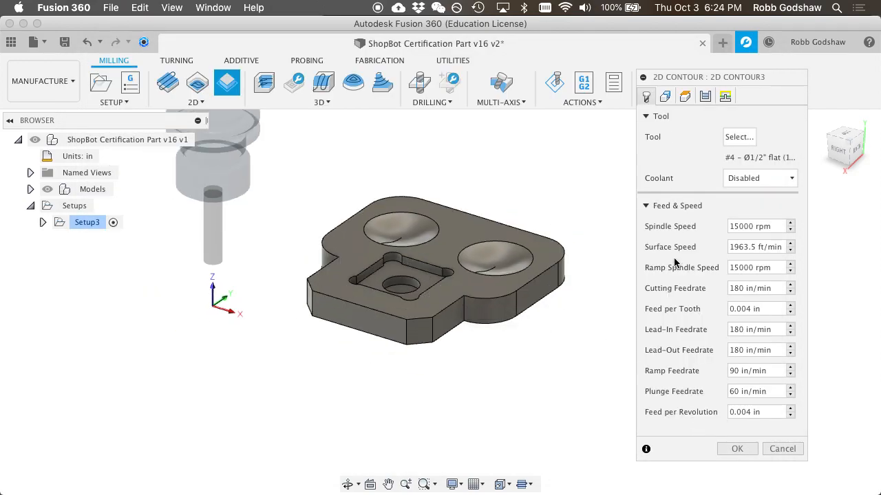
click(738, 448)
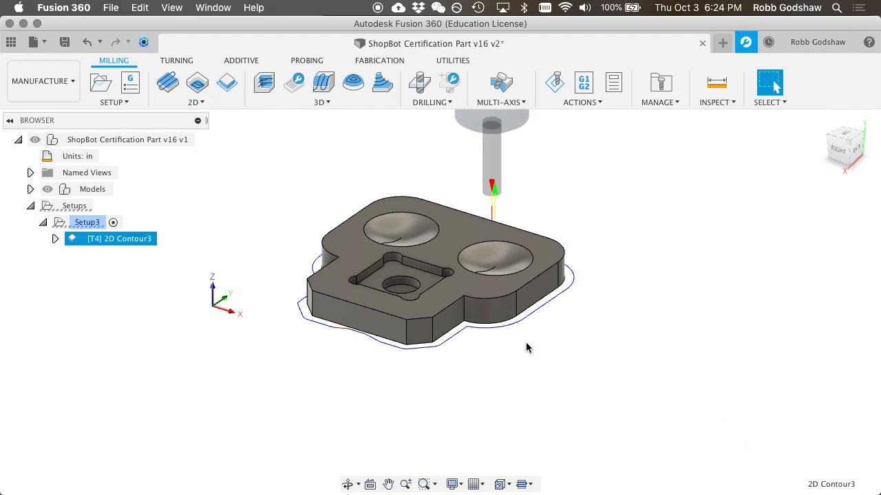
Step: Inspect the contour toolpath from above, below and all sides, checking its cutting depth and the tab moves at both ends
shift+scroll(526, 343, right, 10)
shift+scroll(526, 343, left, 5)
shift+scroll(526, 344, left, 5)
shift+scroll(527, 343, right, 10)
shift+scroll(525, 348, left, 5)
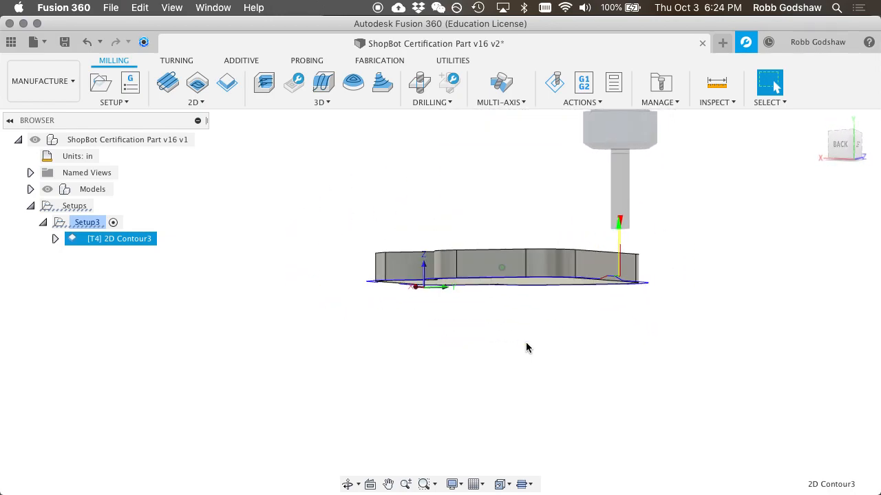
shift+scroll(526, 343, up, 4)
shift+scroll(526, 344, left, 5)
scroll(526, 343, up, 4)
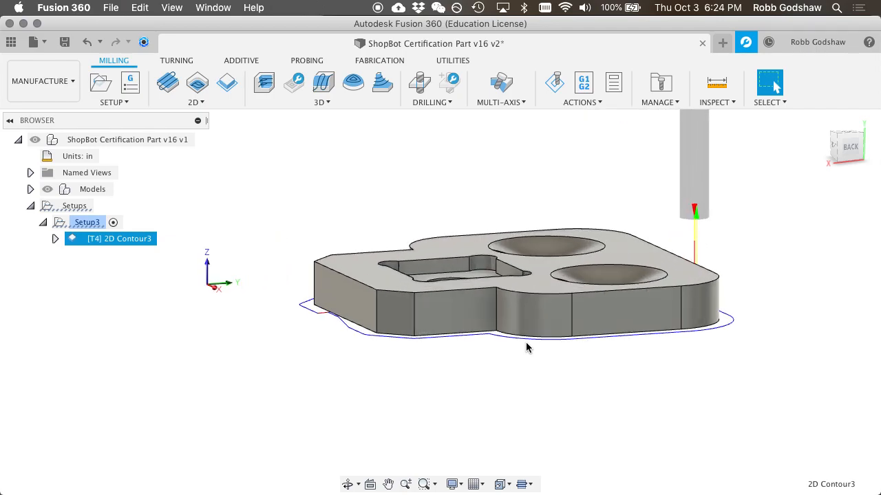
scroll(526, 343, up, 2)
shift+scroll(526, 344, right, 5)
shift+scroll(527, 343, down, 4)
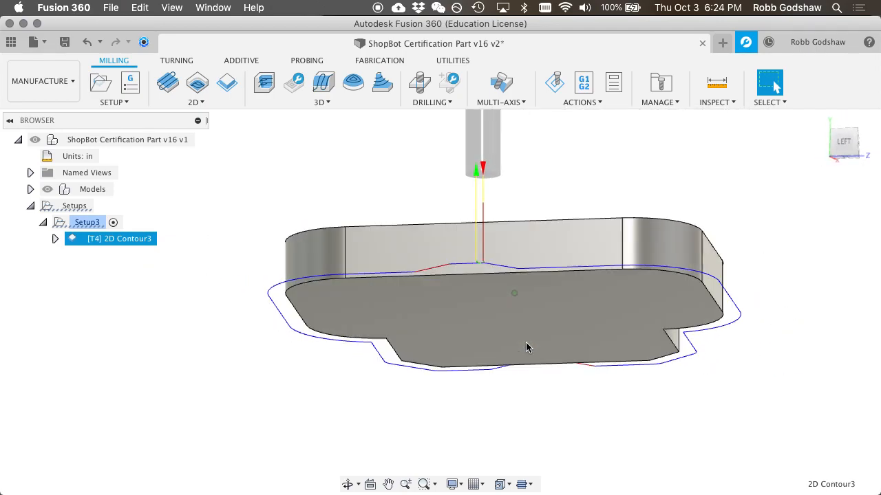
shift+scroll(526, 343, up, 5)
shift+scroll(527, 343, right, 5)
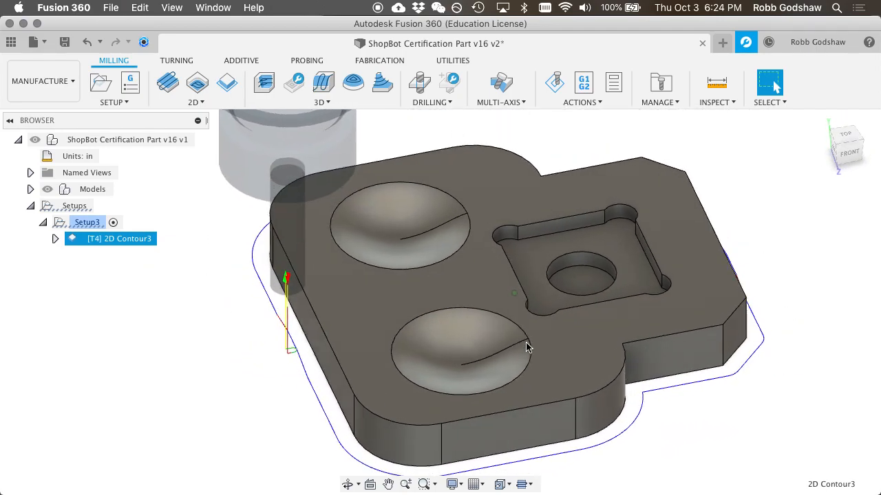
shift+scroll(526, 344, down, 5)
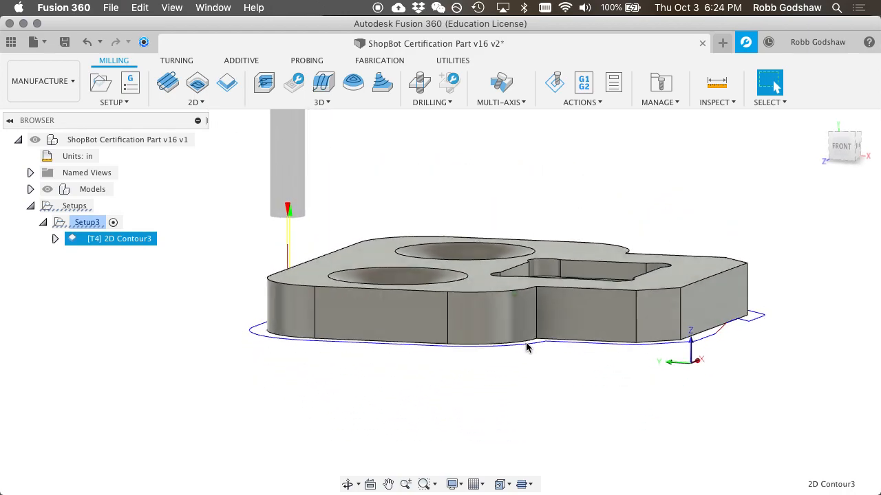
shift+scroll(526, 343, down, 3)
shift+scroll(526, 343, up, 2)
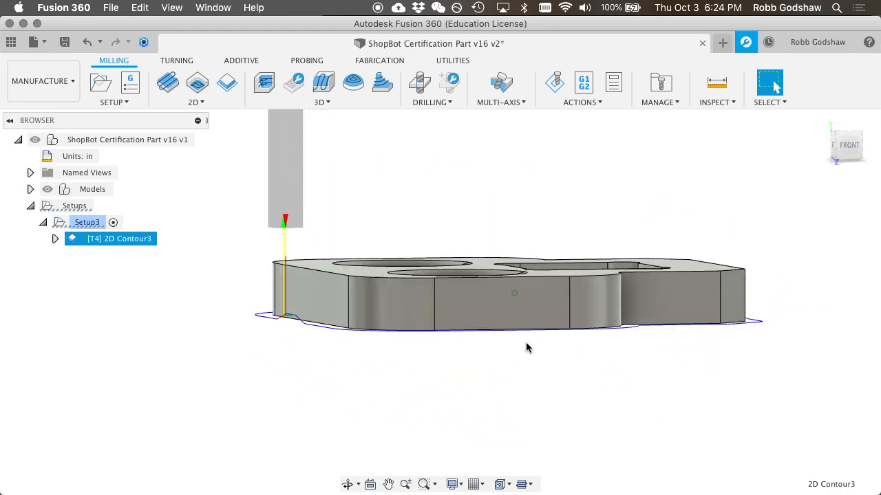
shift+scroll(526, 347, left, 5)
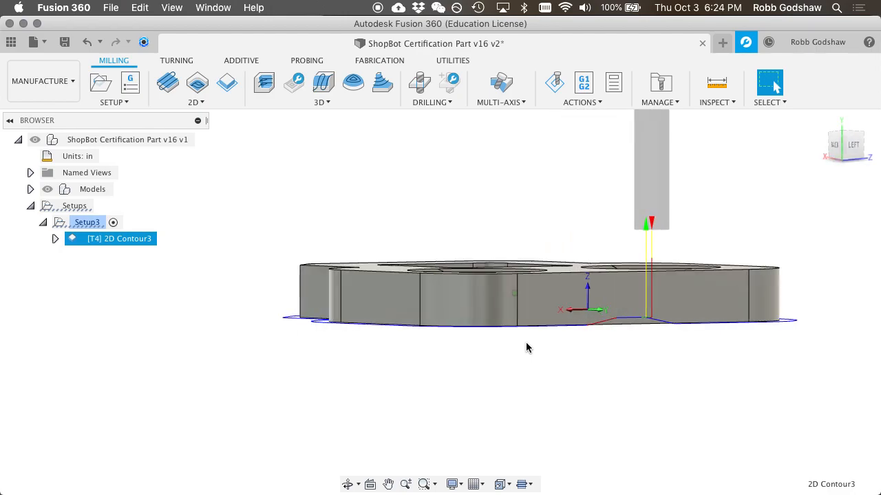
shift+scroll(526, 344, up, 4)
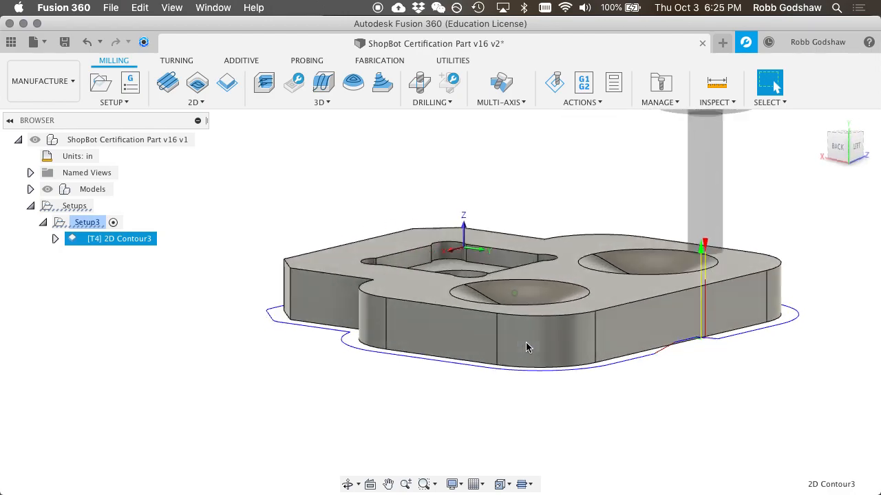
shift+scroll(526, 344, down, 5)
shift+scroll(526, 343, right, 5)
shift+scroll(526, 343, down, 3)
shift+scroll(527, 343, up, 3)
shift+scroll(527, 342, left, 5)
shift+scroll(527, 343, up, 3)
shift+scroll(526, 343, down, 2)
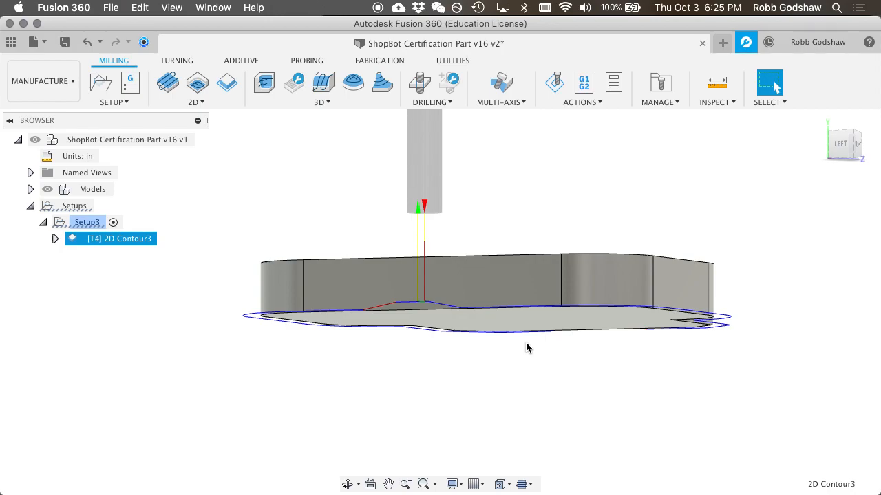
shift+scroll(525, 343, right, 5)
shift+scroll(526, 343, up, 3)
shift+scroll(526, 343, down, 3)
shift+scroll(526, 342, up, 5)
shift+scroll(525, 342, left, 2)
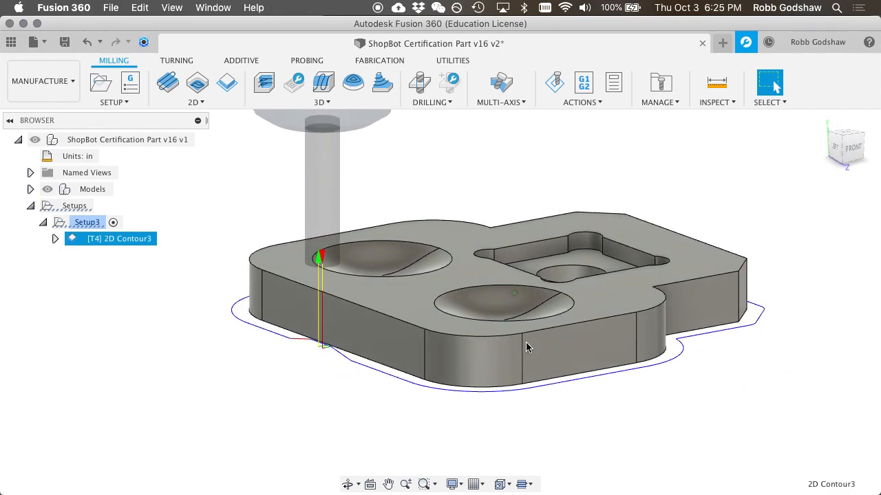
shift+scroll(737, 333, down, 5)
shift+scroll(738, 334, right, 1)
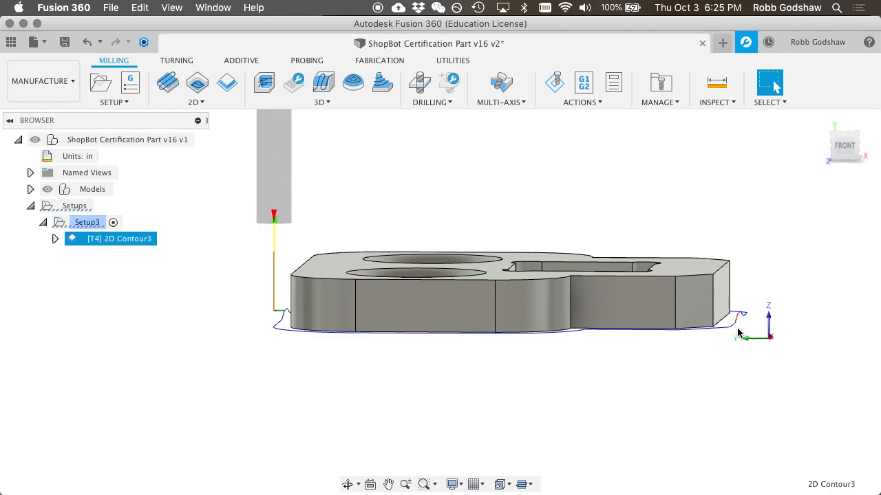
shift+scroll(327, 207, left, 2)
scroll(327, 207, up, 3)
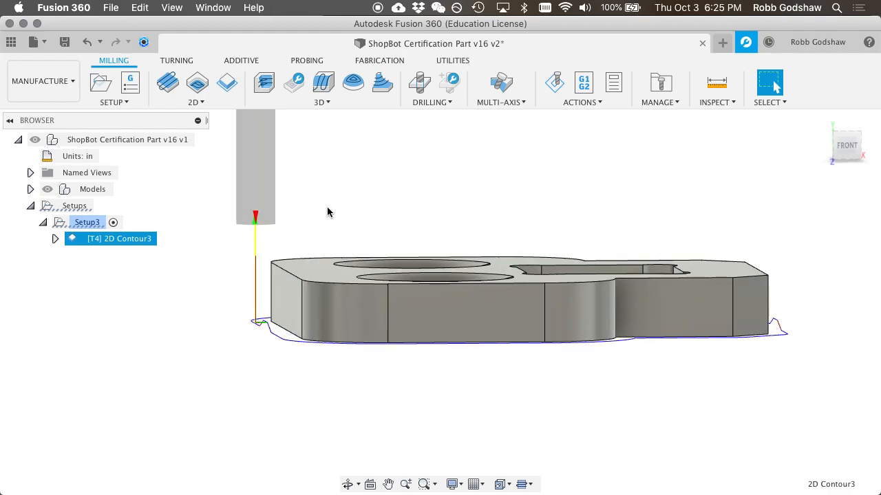
scroll(248, 218, left, 5)
scroll(248, 217, down, 4)
shift+scroll(248, 218, right, 3)
shift+scroll(248, 217, up, 4)
shift+scroll(248, 218, down, 4)
shift+scroll(248, 218, left, 3)
shift+scroll(247, 218, left, 2)
shift+scroll(248, 218, down, 1)
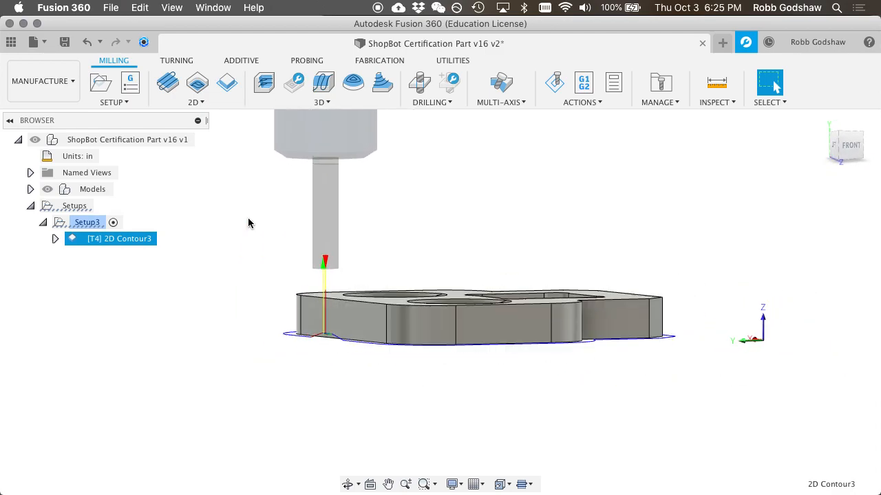
shift+scroll(248, 222, up, 4)
Step: Enable multiple depths on the 2D Contour operation with a maximum roughing stepdown of 0.5 in and even stepdowns, and regenerate the toolpath
double_click(84, 239)
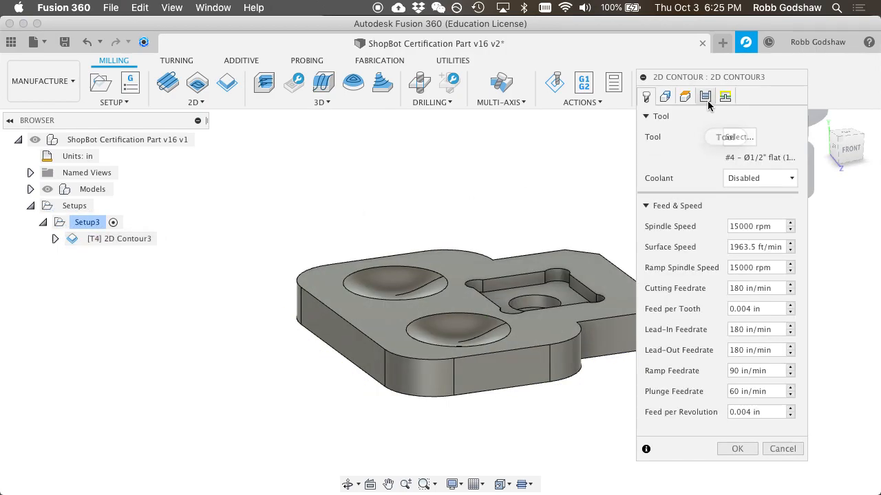
click(704, 98)
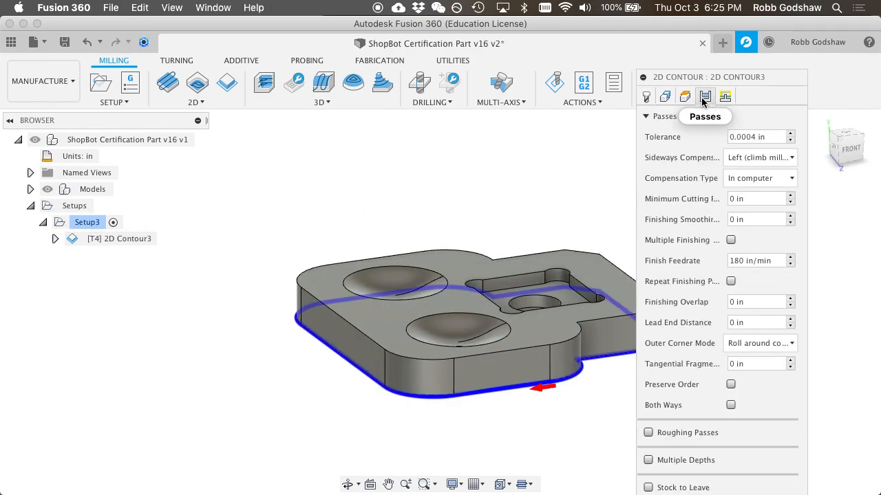
click(646, 117)
click(648, 171)
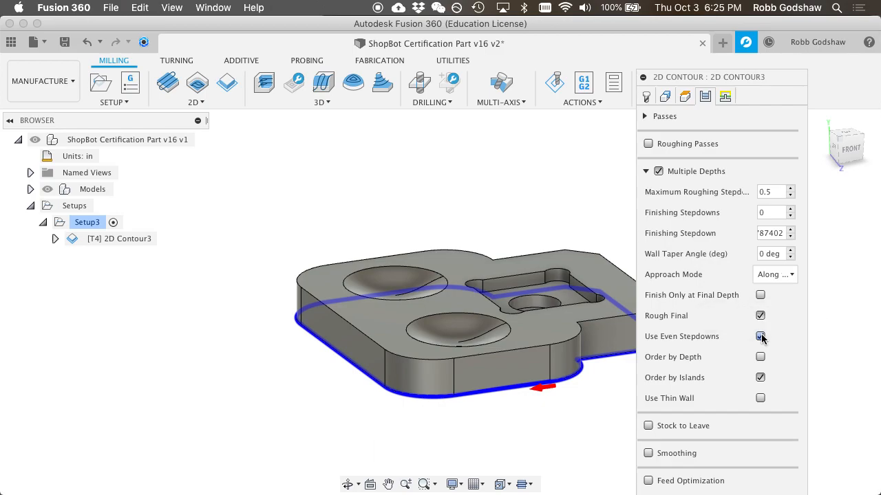
key(Return)
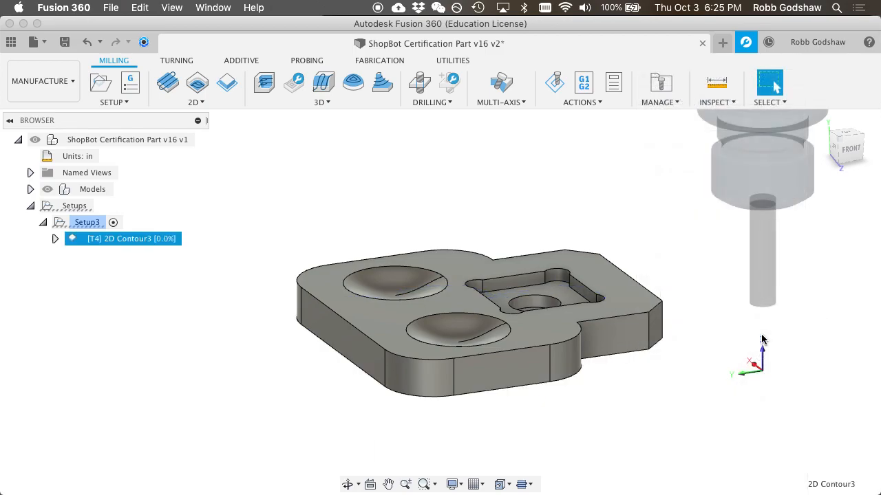
shift+scroll(629, 370, right, 10)
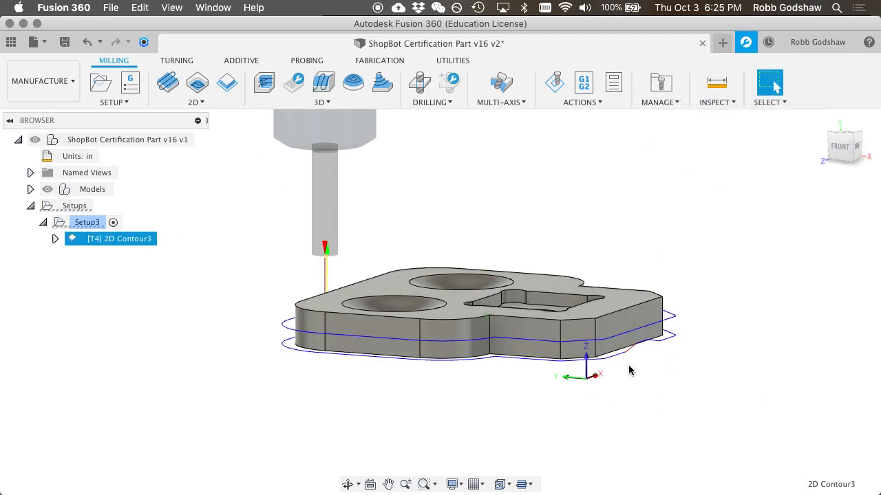
shift+scroll(629, 370, right, 10)
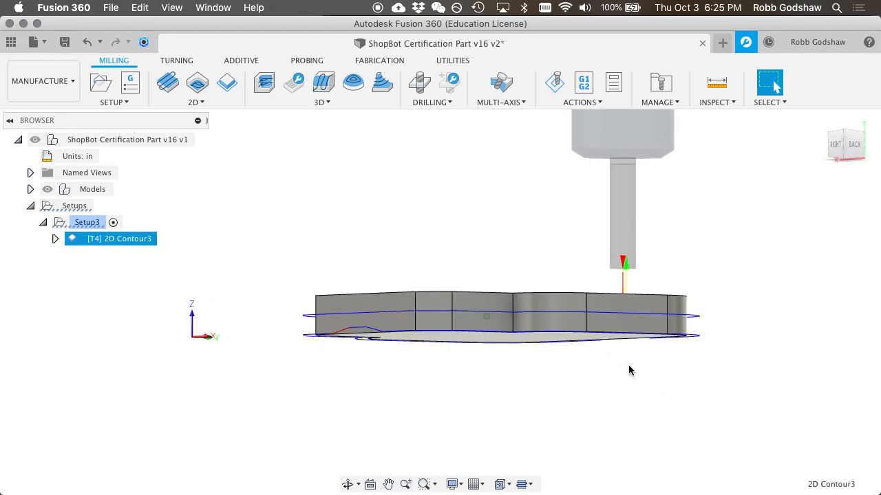
Step: Inspect the two depth passes of the contour toolpath around the part from all sides
shift+scroll(629, 370, up, 5)
shift+scroll(629, 370, right, 10)
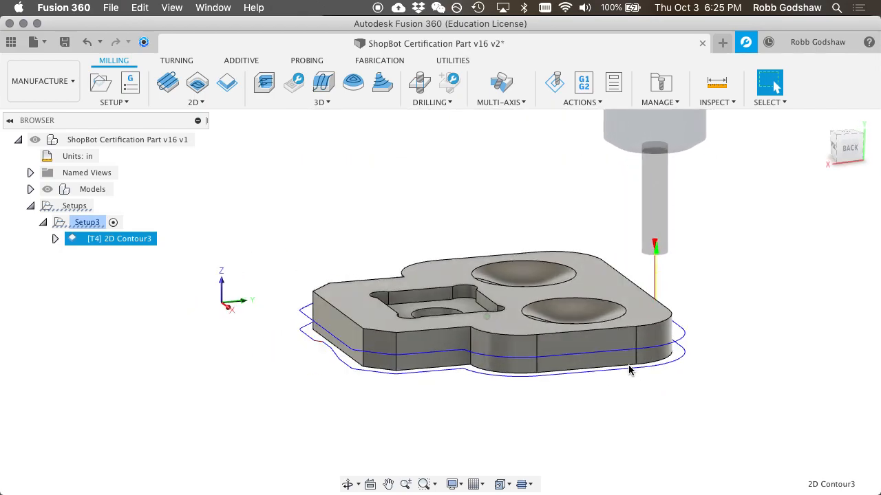
shift+scroll(628, 370, right, 10)
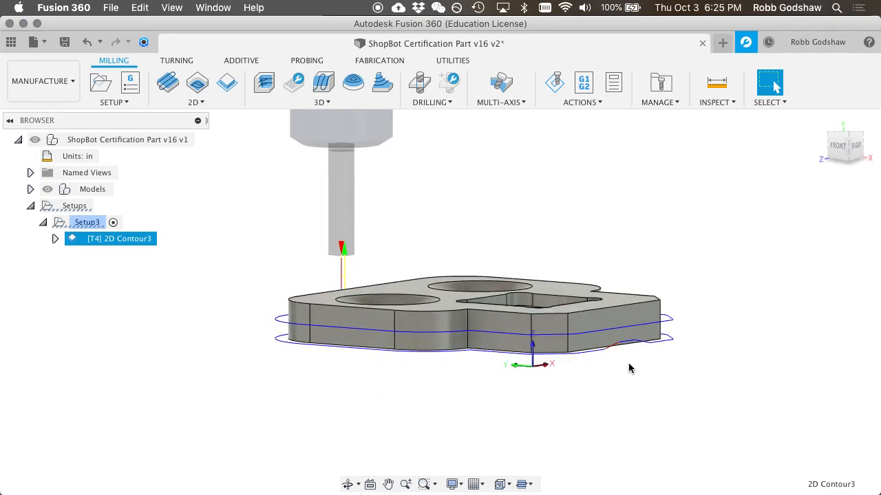
shift+scroll(630, 365, up, 5)
shift+scroll(632, 349, up, 2)
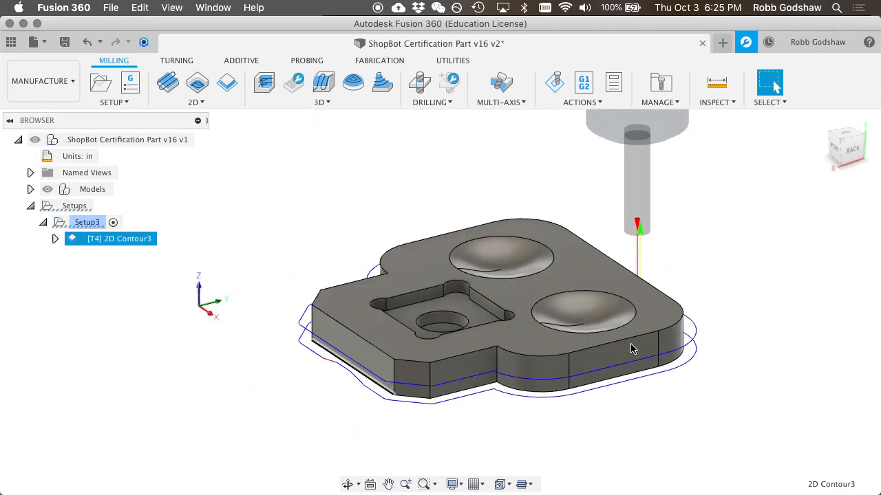
shift+scroll(526, 265, right, 8)
shift+scroll(526, 265, down, 3)
scroll(526, 267, up, 5)
scroll(526, 265, right, 8)
scroll(526, 266, down, 2)
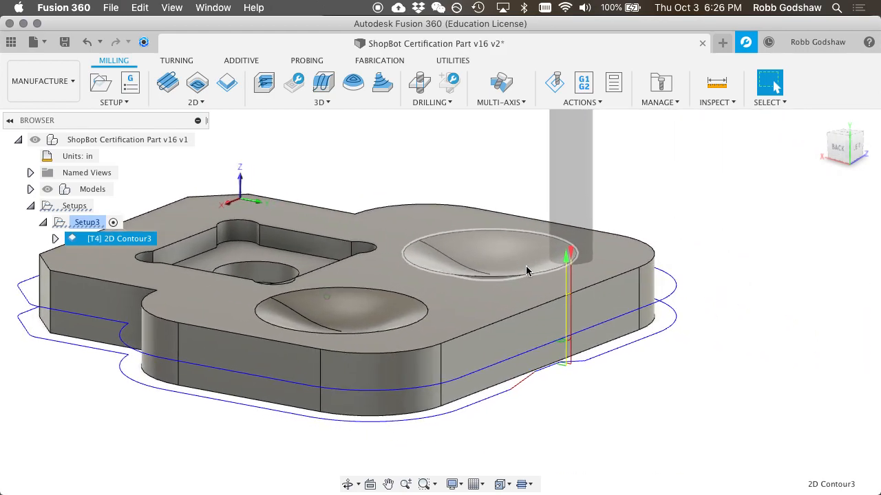
Step: Examine the lead-in and lead-out moves of the contour toolpath up close, beside the part's edge
shift+scroll(526, 265, left, 5)
shift+scroll(526, 266, up, 2)
scroll(575, 297, up, 4)
scroll(721, 329, up, 4)
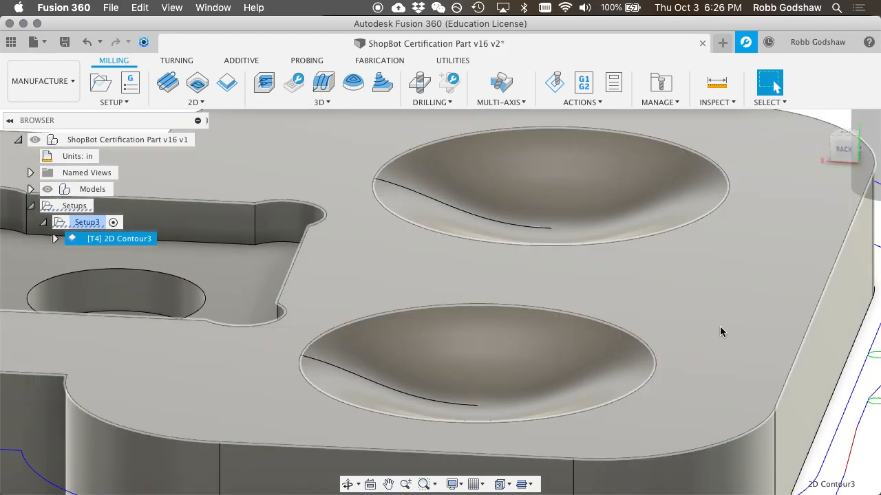
scroll(721, 328, right, 6)
scroll(723, 316, up, 5)
scroll(723, 317, right, 8)
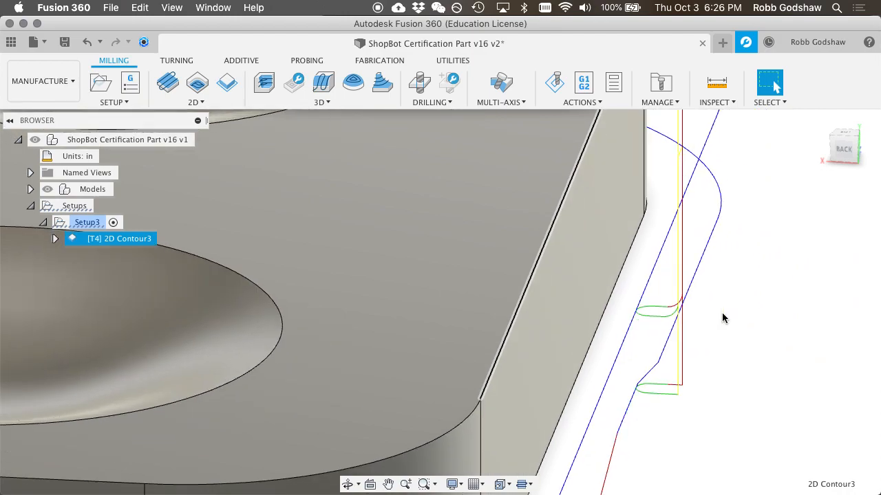
scroll(722, 317, up, 2)
shift+scroll(722, 317, left, 5)
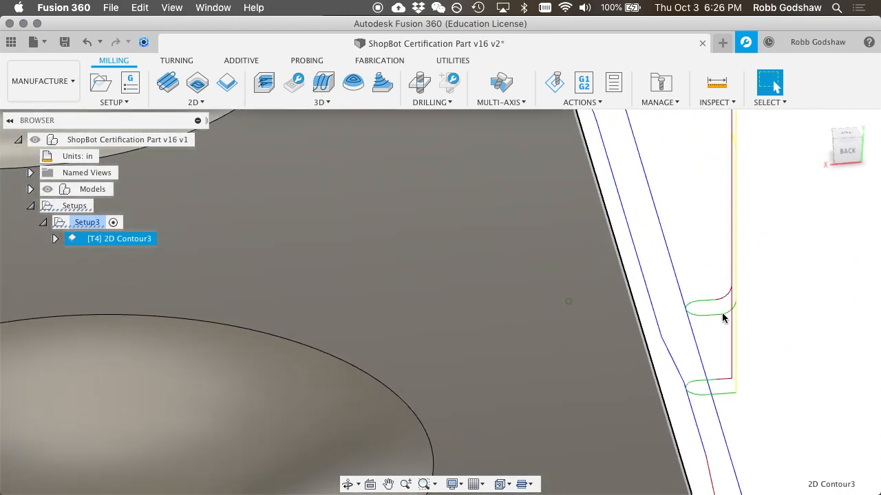
shift+scroll(723, 318, right, 5)
shift+scroll(722, 318, up, 3)
scroll(722, 318, right, 4)
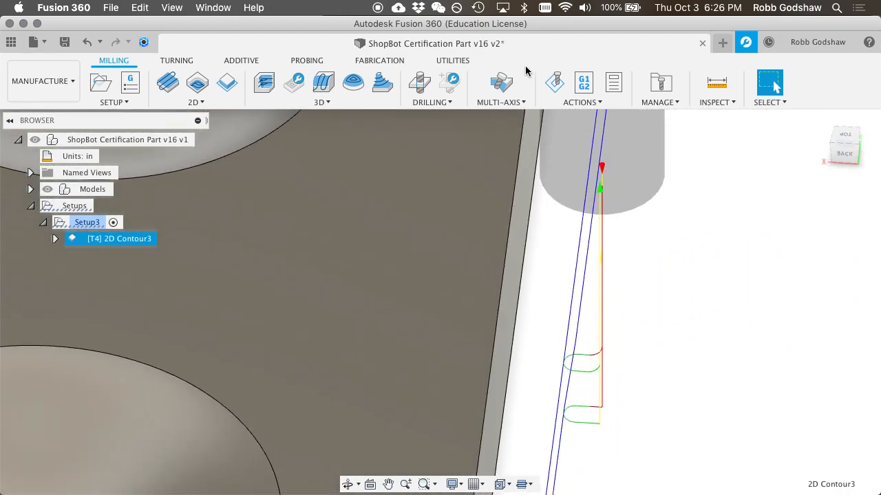
Step: Briefly play the simulation of the contour toolpath with its lead moves and close it
click(555, 83)
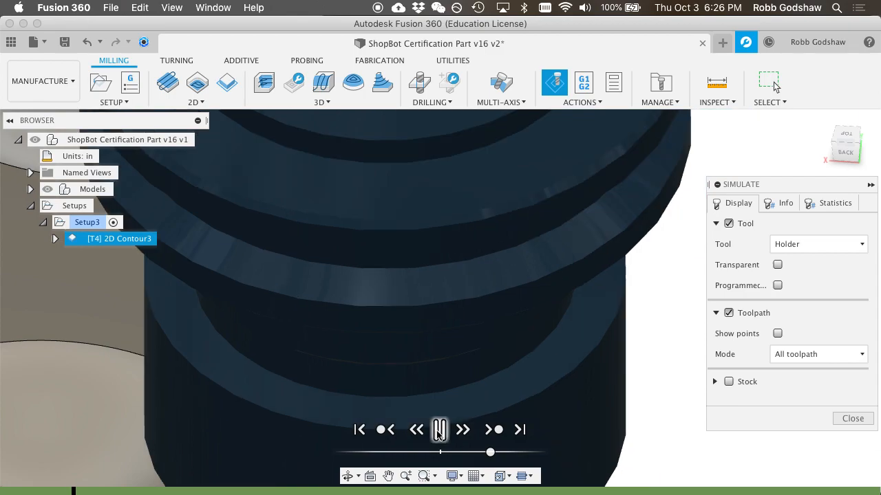
click(438, 430)
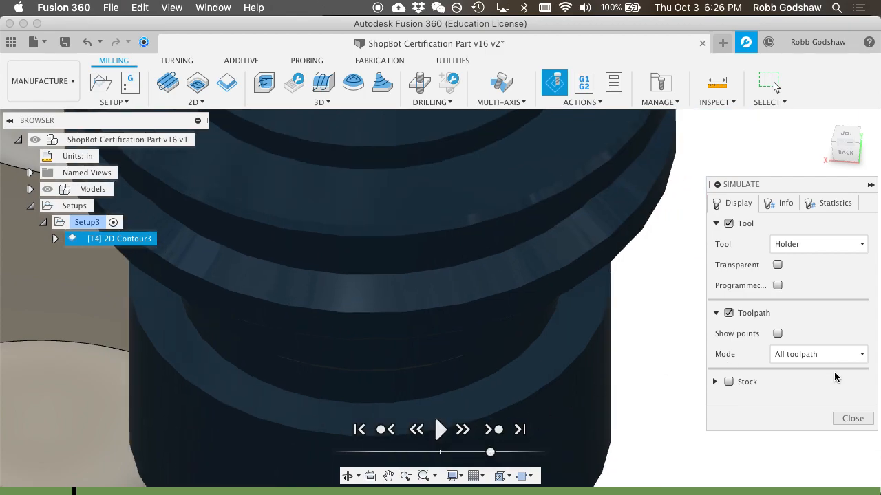
click(857, 420)
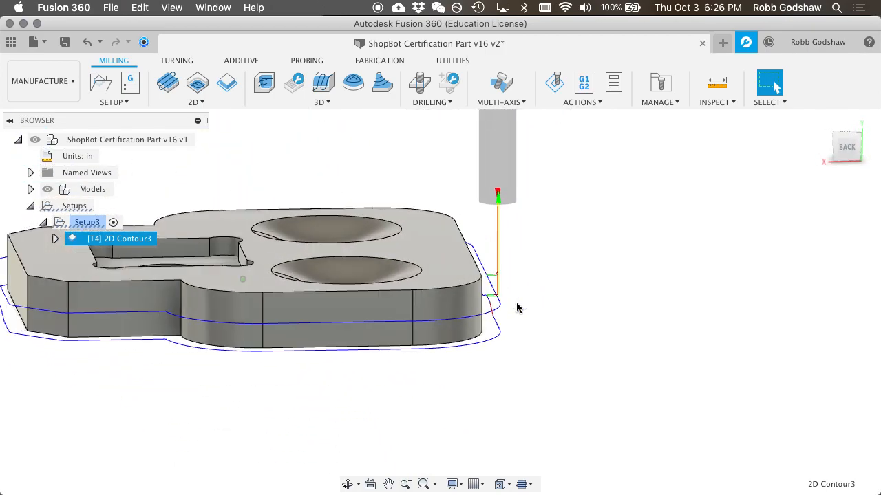
Step: Edit the 2D Contour operation's linking settings to disable both lead-in and lead-out
shift+scroll(517, 307, up, 4)
click(76, 240)
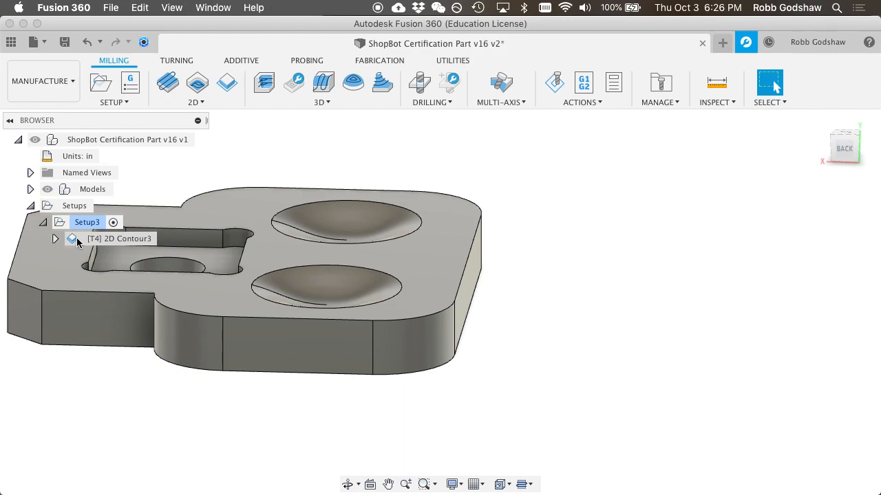
double_click(80, 240)
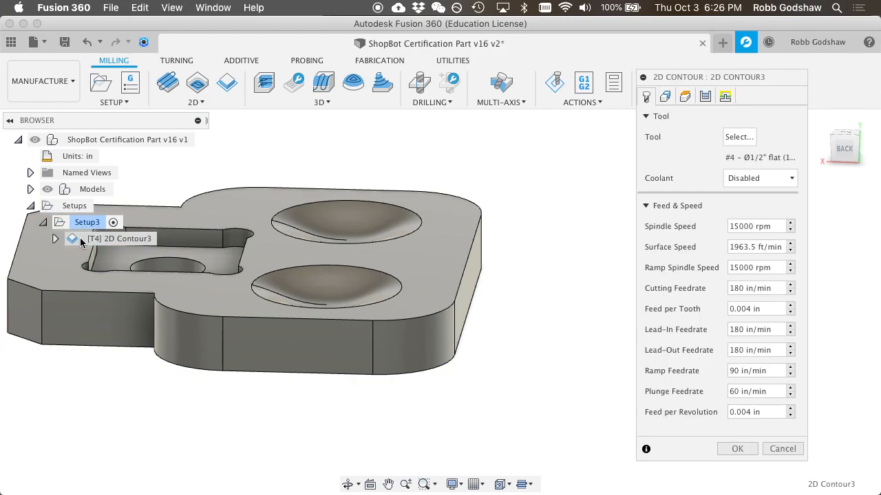
click(700, 100)
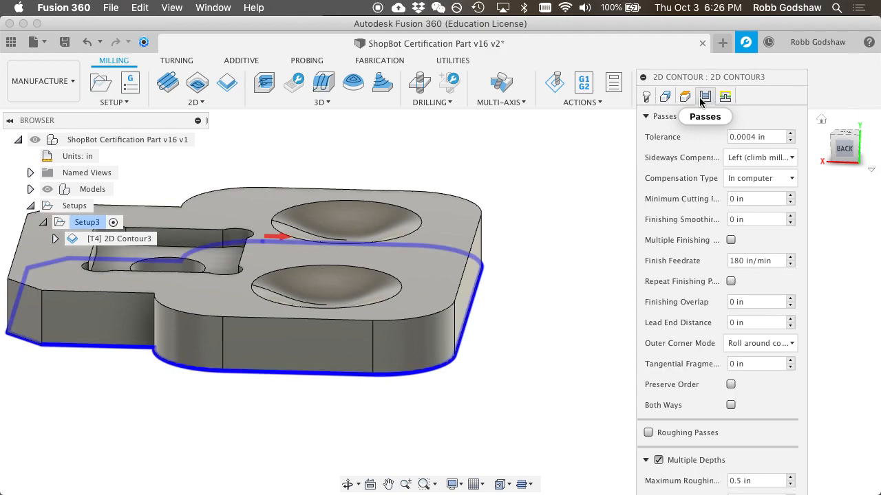
click(724, 97)
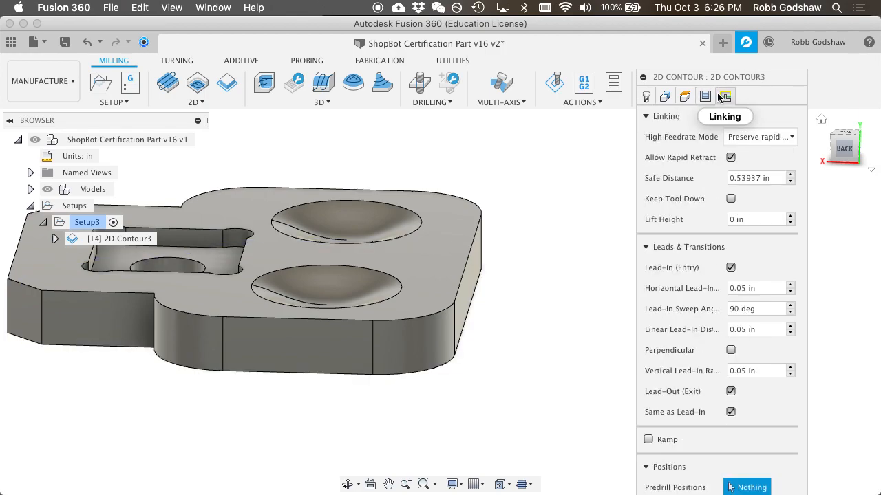
click(730, 268)
click(731, 288)
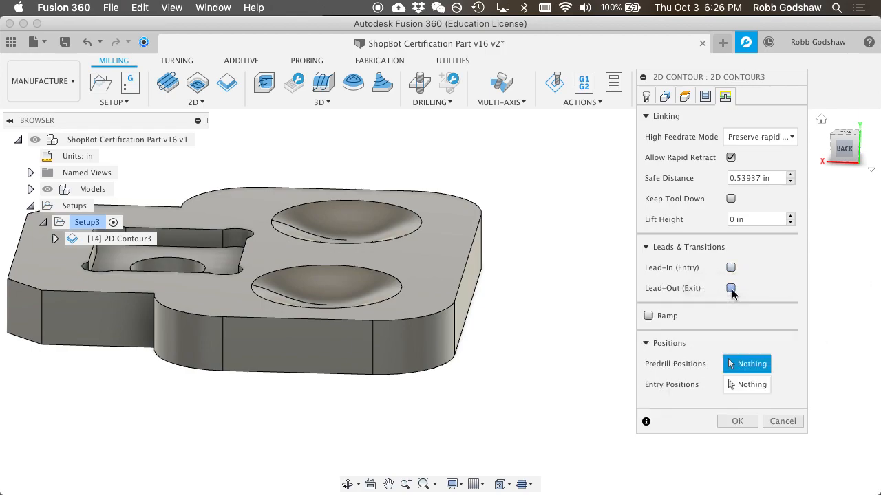
Step: Enable ramping on the 2D Contour operation and regenerate the toolpath
click(646, 248)
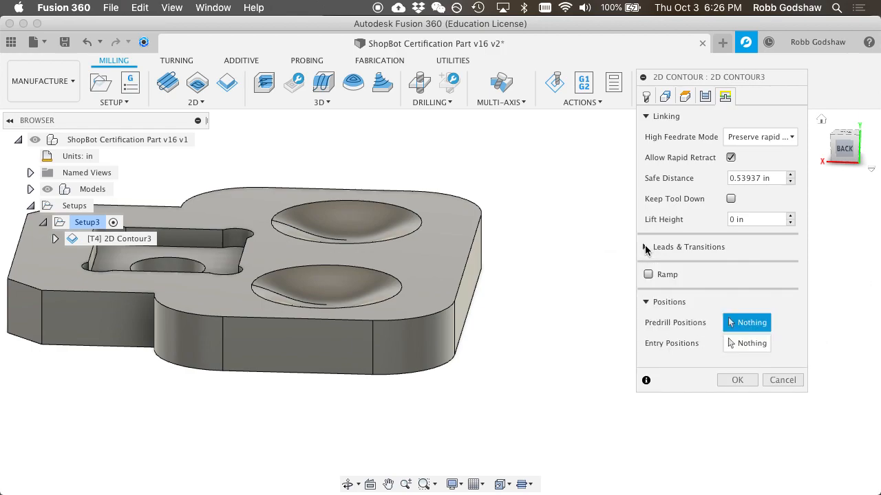
click(649, 274)
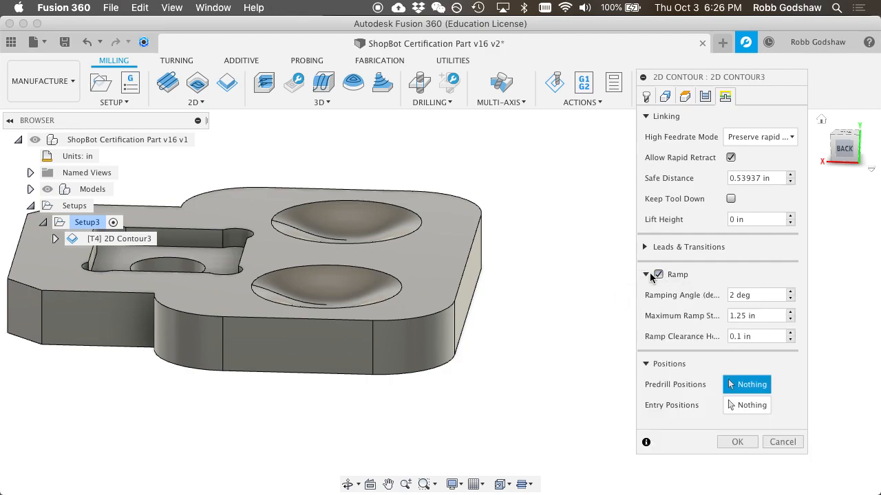
drag(764, 291, 720, 292)
click(735, 443)
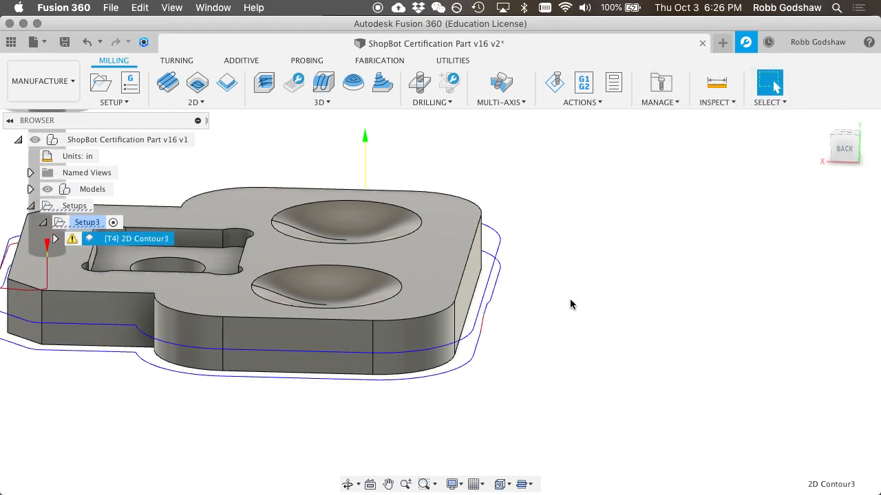
Step: Inspect the ramped entry of the regenerated contour toolpath from above and from the part's narrow end
shift+scroll(506, 288, right, 5)
shift+scroll(505, 288, left, 8)
shift+scroll(506, 293, left, 10)
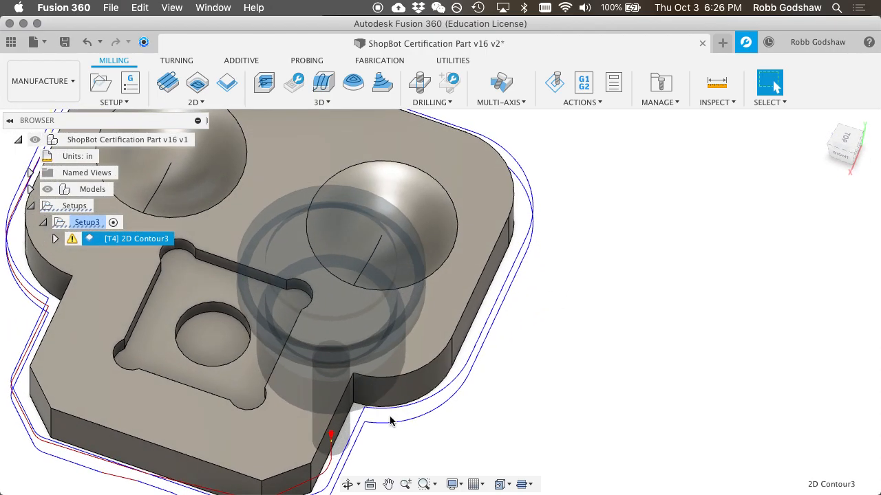
scroll(390, 421, down, 5)
shift+scroll(389, 421, down, 10)
shift+scroll(389, 421, left, 8)
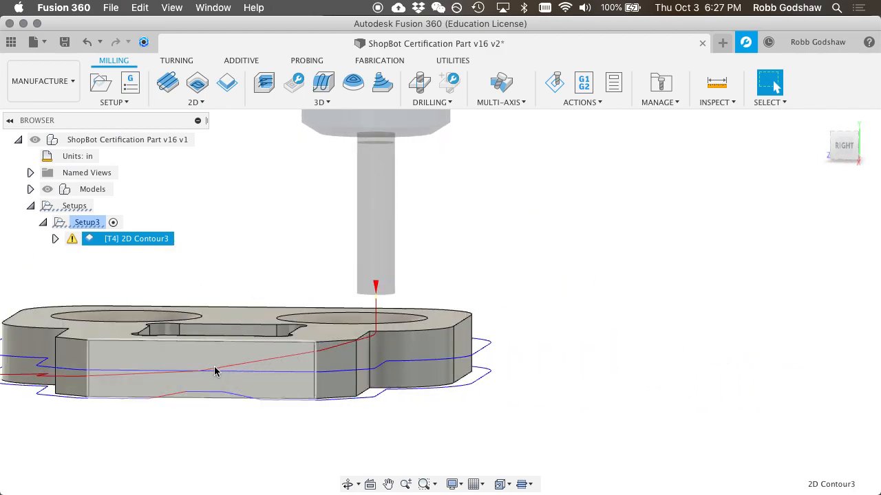
shift+scroll(198, 377, left, 2)
Step: Simulate the ramped contour toolpath, following the cutter around the part through all passes, and close the simulation
click(559, 81)
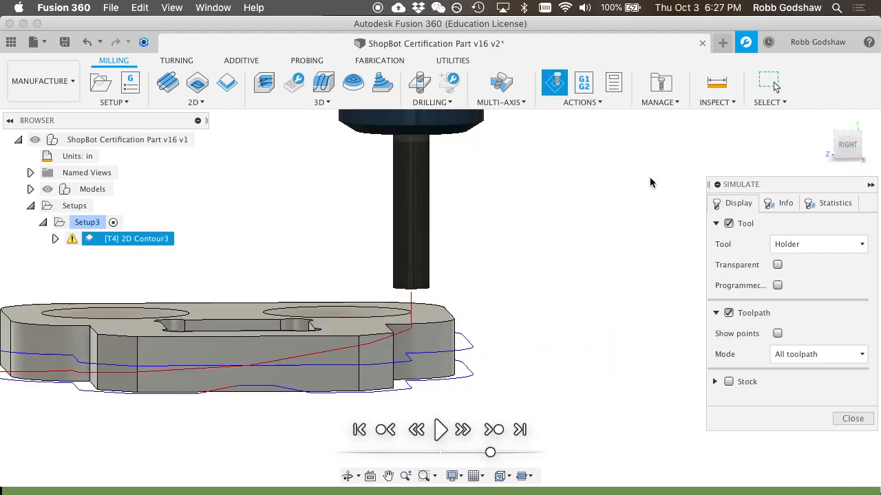
click(441, 429)
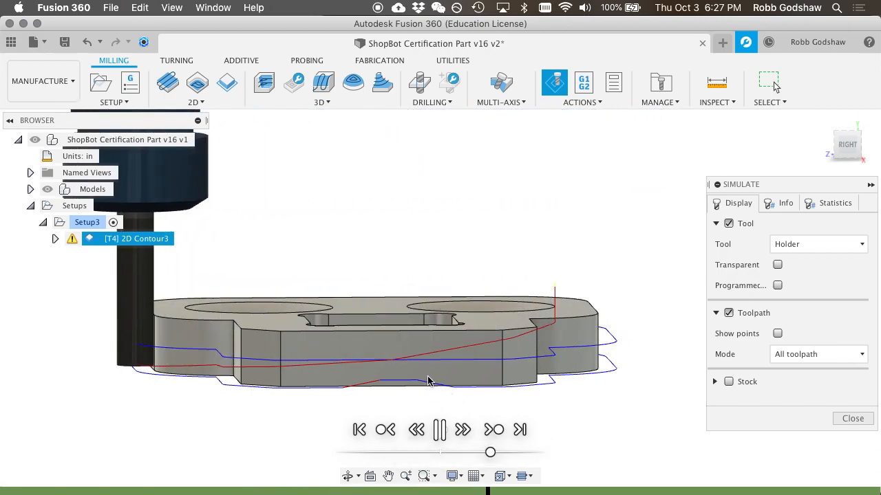
shift+scroll(312, 372, left, 5)
shift+scroll(312, 372, right, 10)
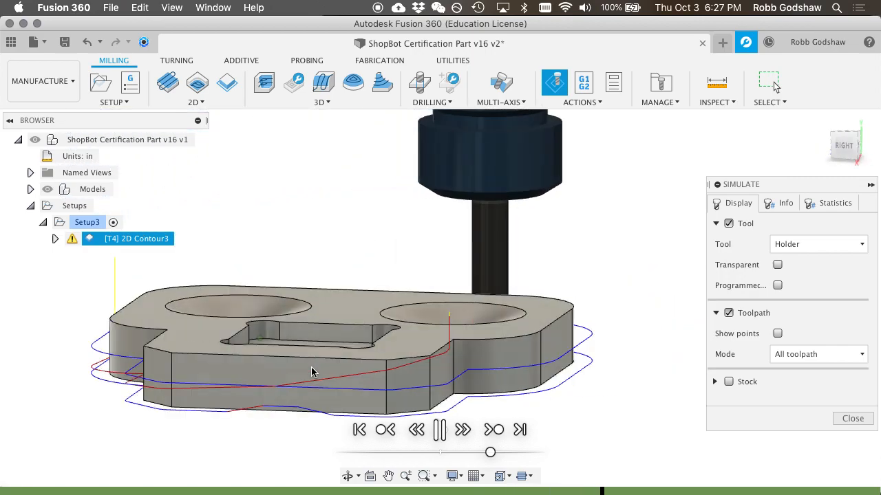
shift+scroll(312, 372, left, 4)
shift+scroll(311, 373, left, 5)
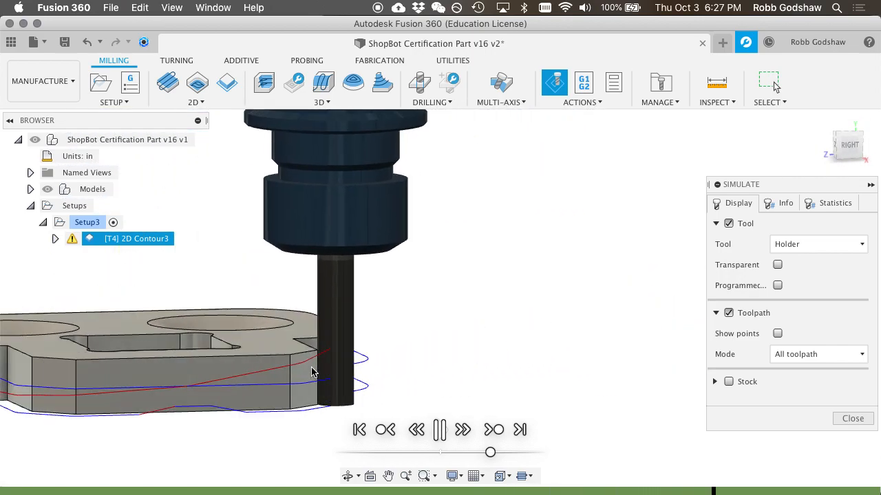
shift+scroll(312, 372, left, 5)
shift+scroll(312, 372, left, 3)
shift+scroll(312, 372, right, 8)
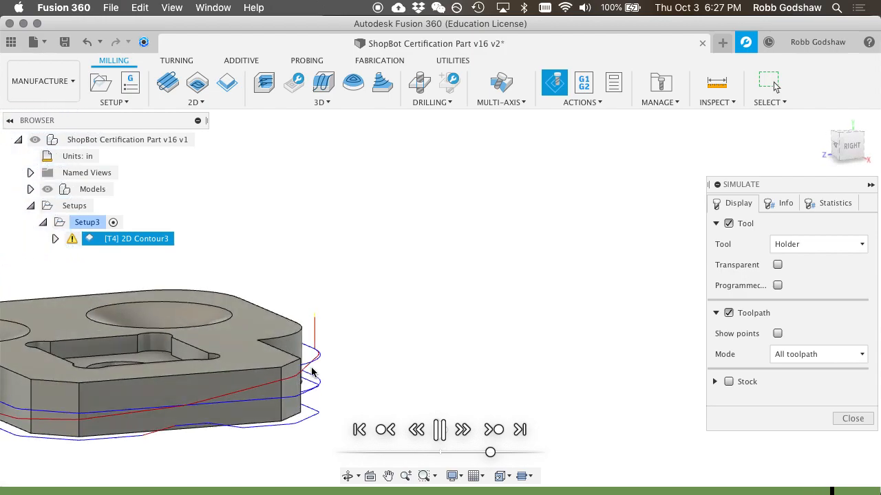
scroll(311, 367, left, 1)
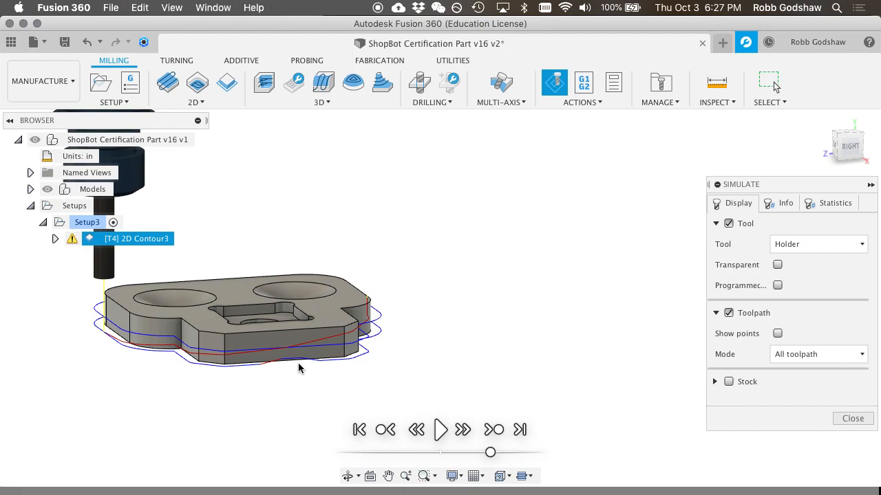
scroll(286, 373, left, 5)
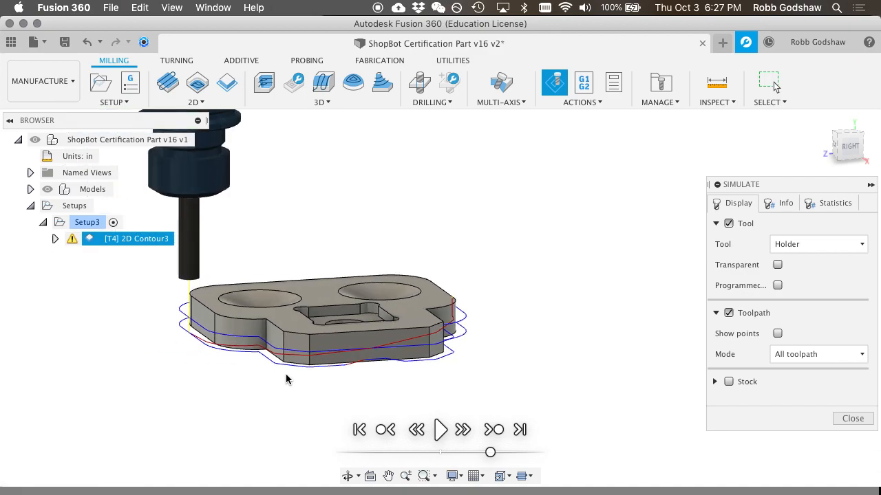
shift+scroll(287, 373, right, 5)
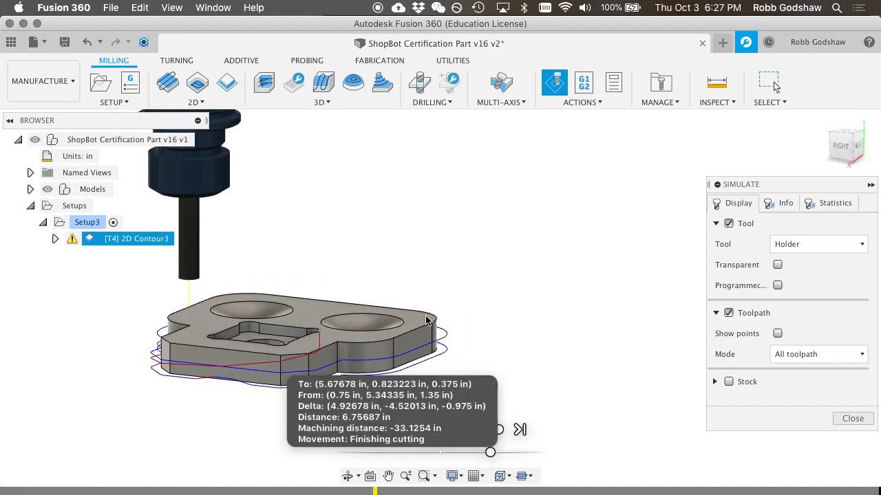
click(852, 419)
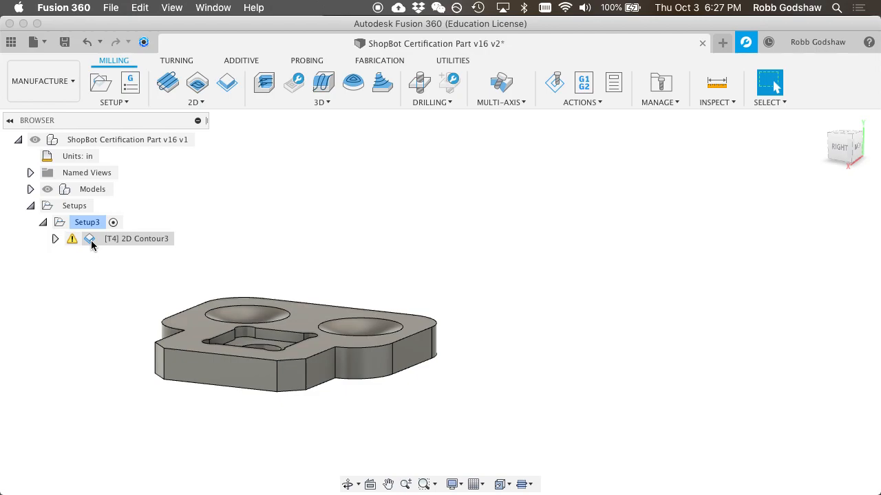
Step: Set the 2D Contour operation's sideways compensation to Right (conventional milling) and regenerate the toolpath
double_click(91, 240)
click(668, 99)
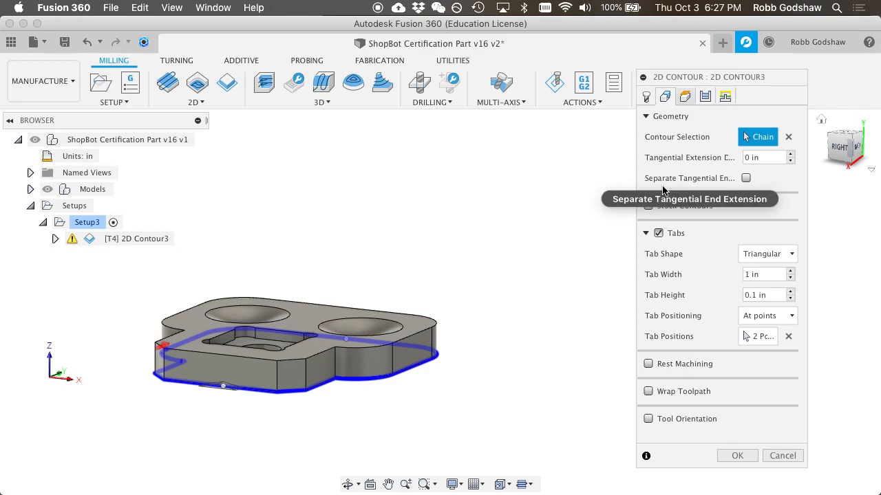
click(685, 97)
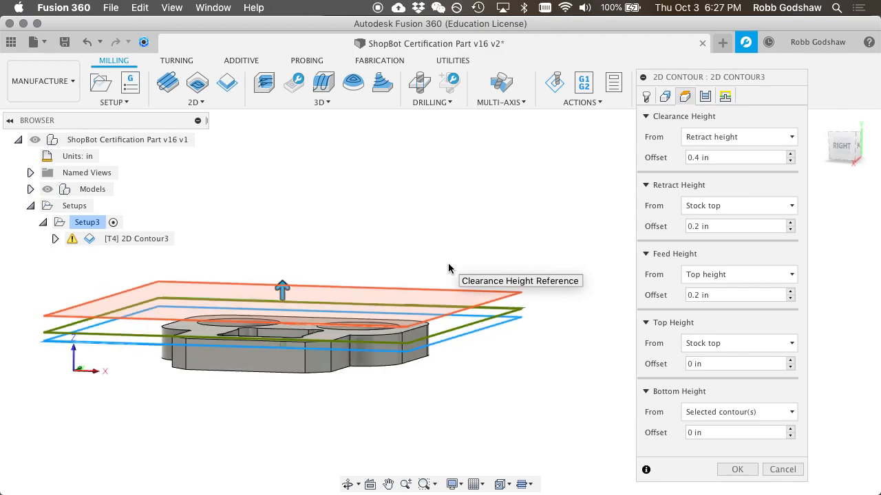
click(706, 97)
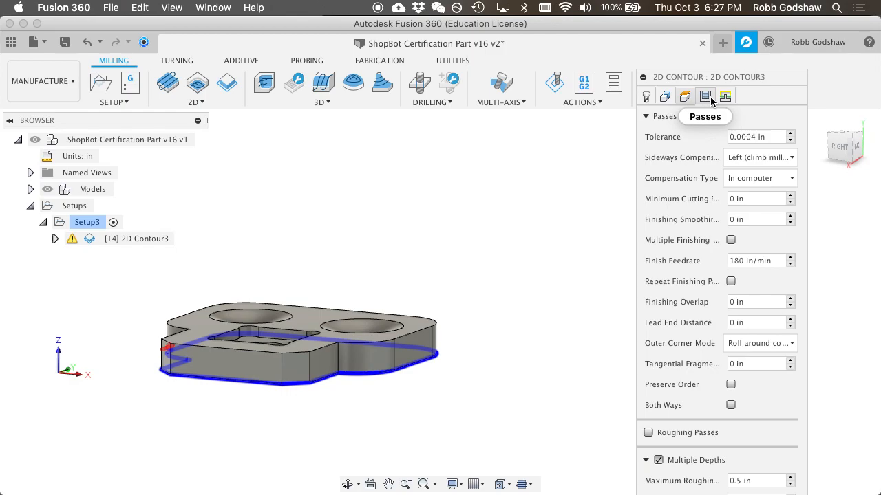
click(646, 460)
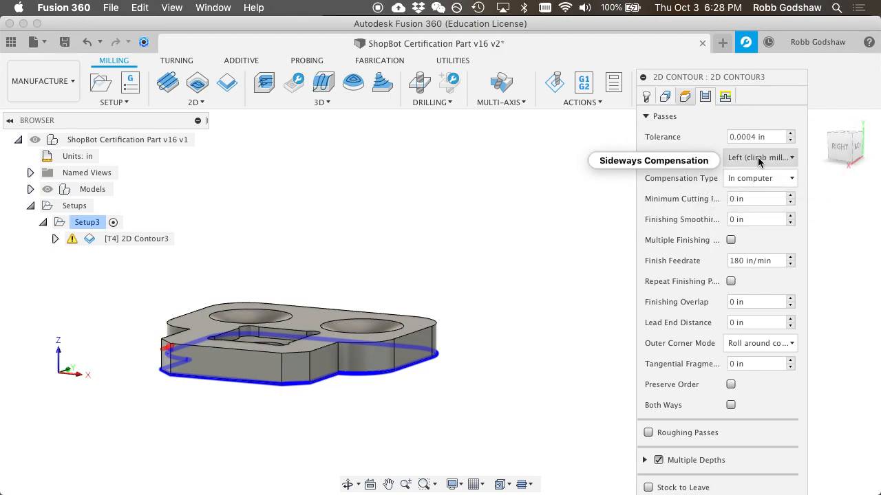
click(760, 158)
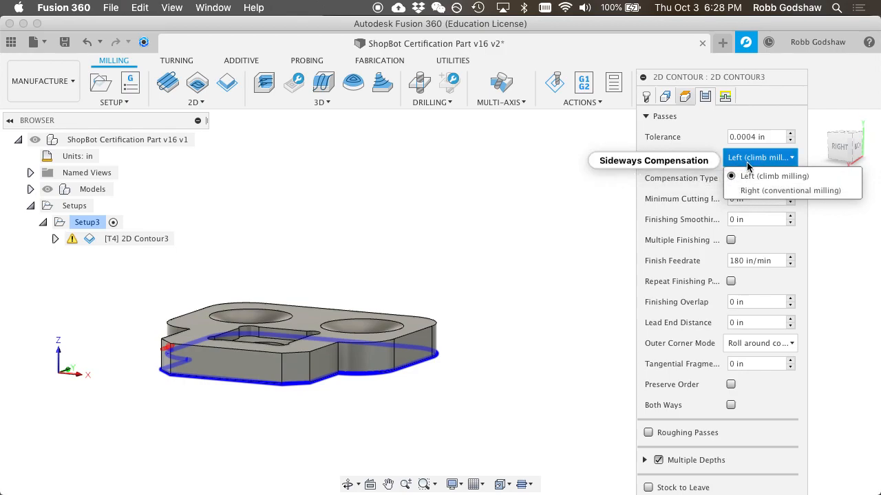
mouse_move(747, 165)
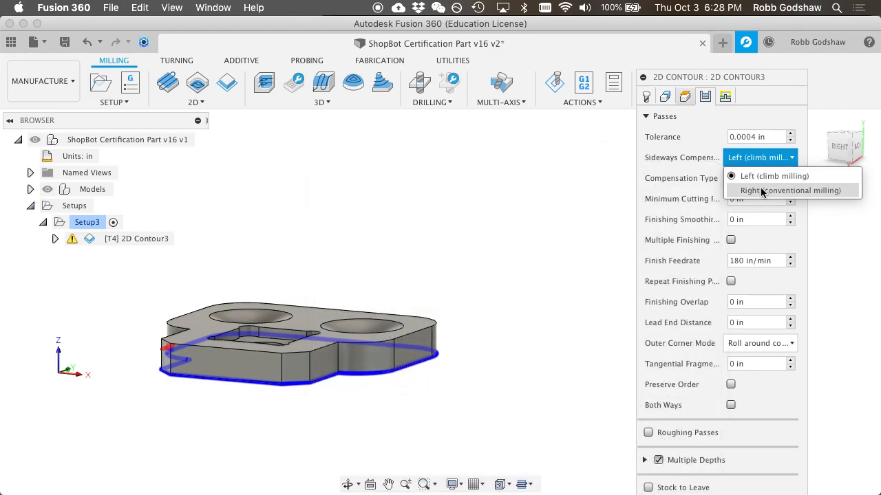
click(761, 189)
key(Return)
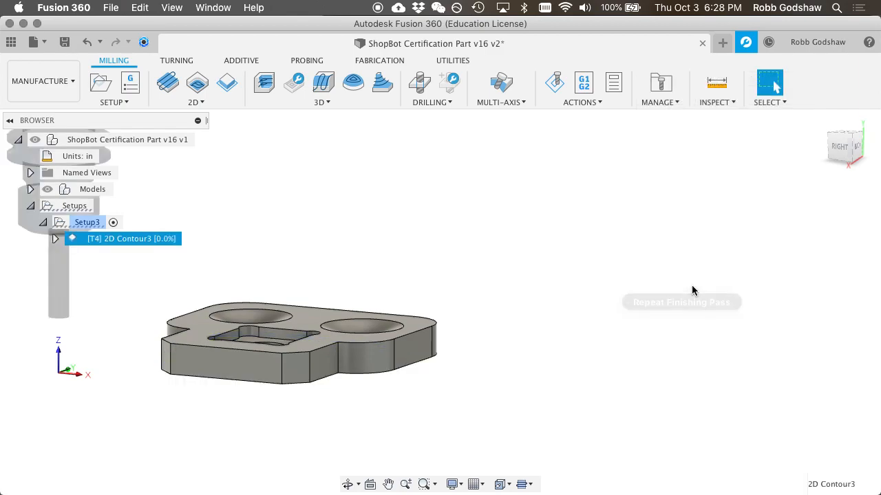
Step: Check the warnings in the regenerated 2D Contour operation's message log and close the log
shift+scroll(289, 340, right, 15)
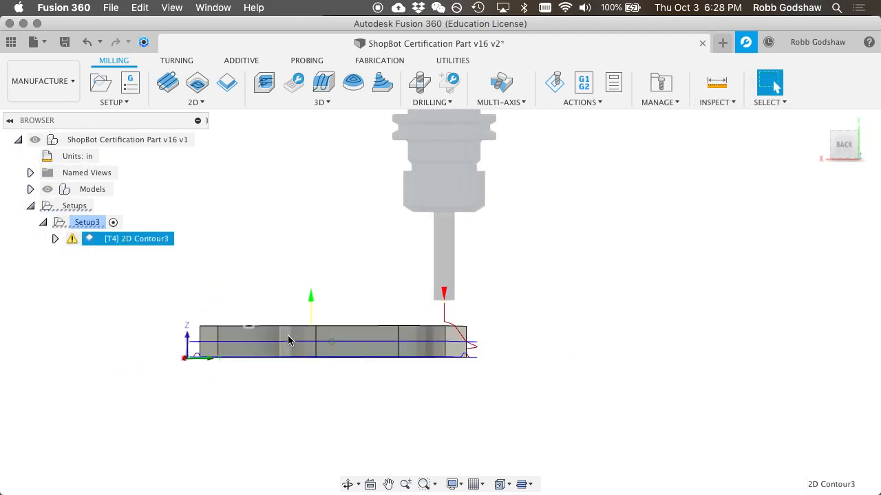
shift+scroll(289, 341, right, 8)
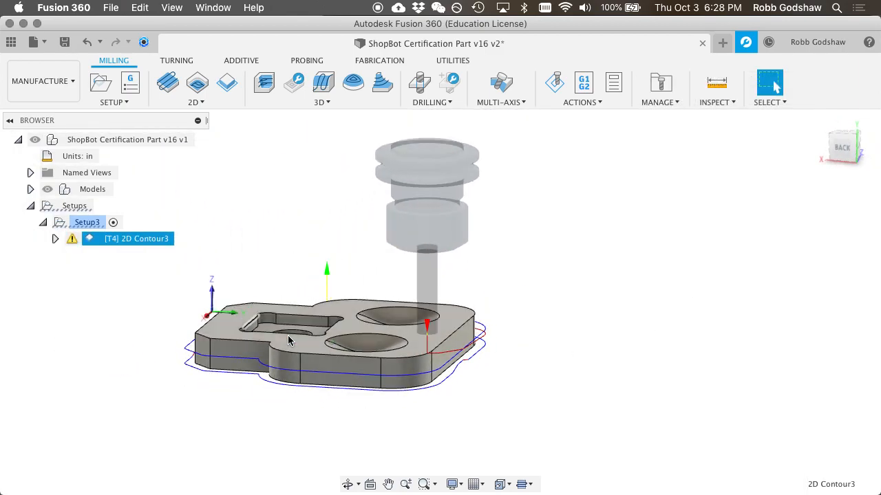
shift+scroll(289, 340, right, 3)
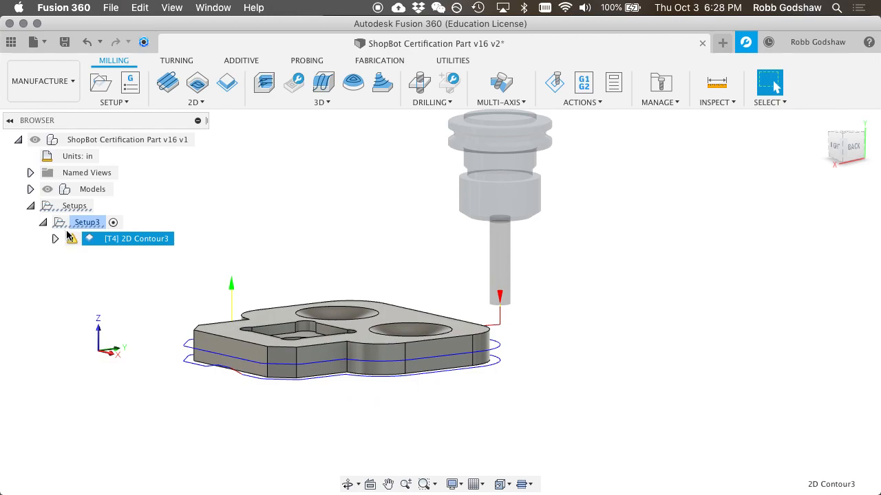
click(65, 223)
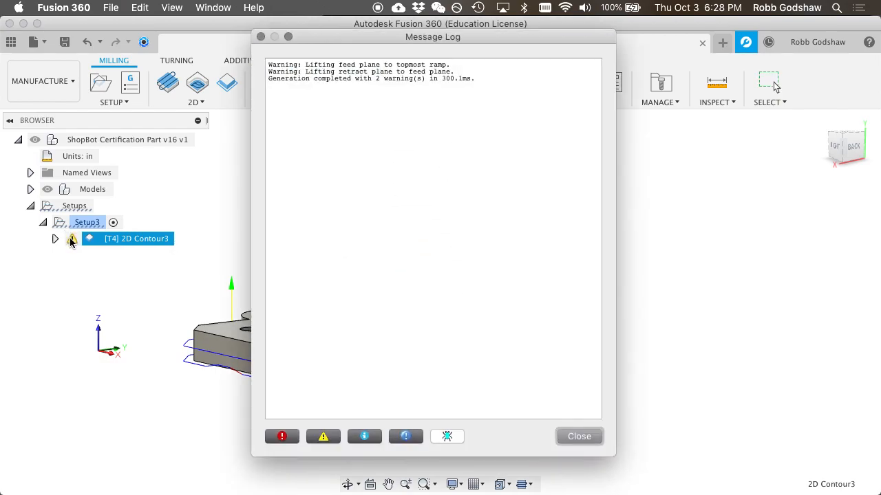
drag(322, 65, 402, 72)
click(589, 441)
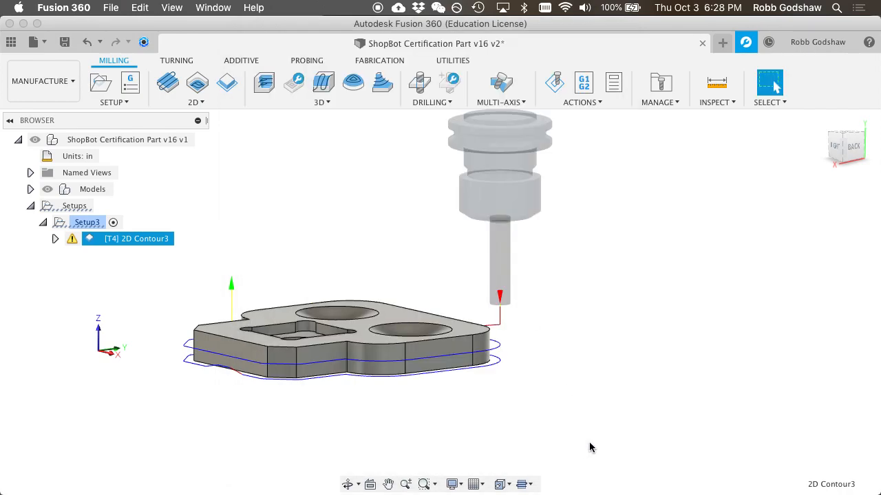
Step: Inspect the contour toolpath's ramped entry and tabbed passes around the part's wide end, then deselect the operation
shift+scroll(518, 375, right, 10)
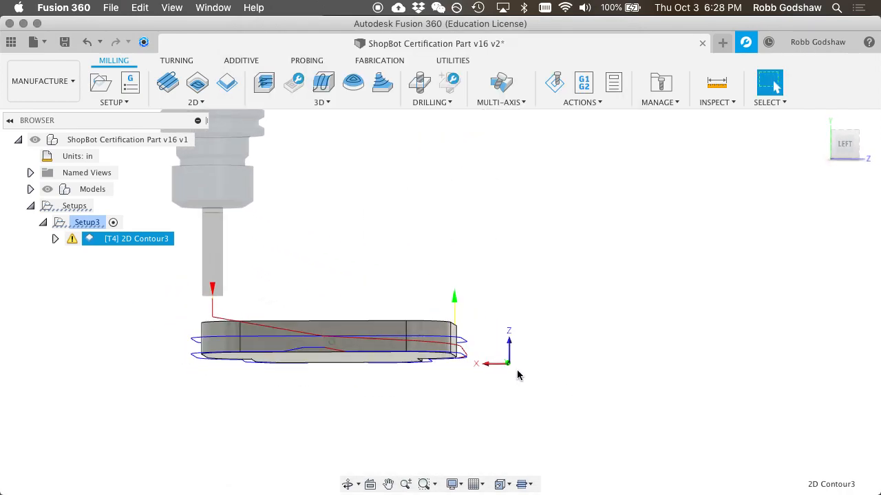
shift+scroll(518, 375, down, 2)
shift+scroll(519, 375, up, 3)
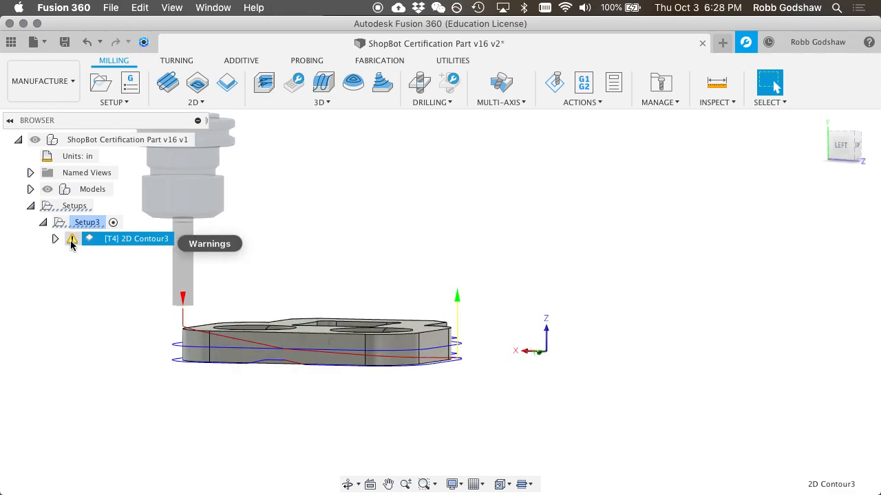
shift+scroll(406, 340, up, 5)
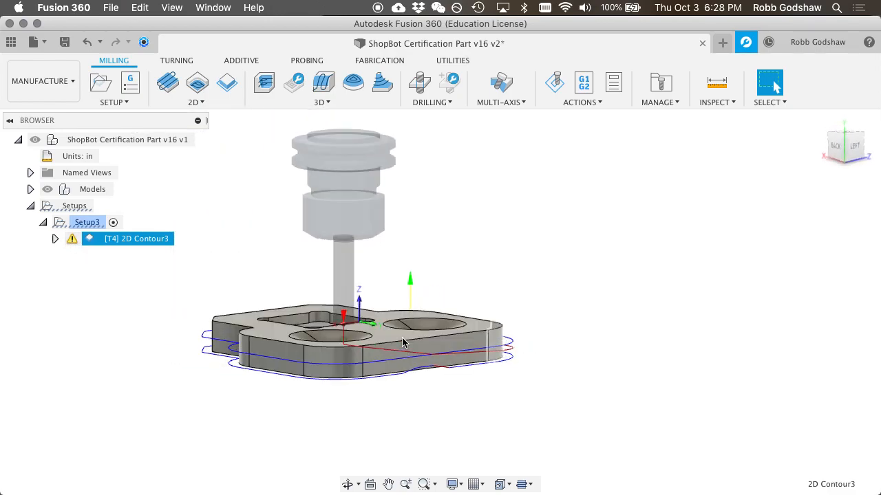
click(456, 287)
shift+scroll(352, 286, right, 5)
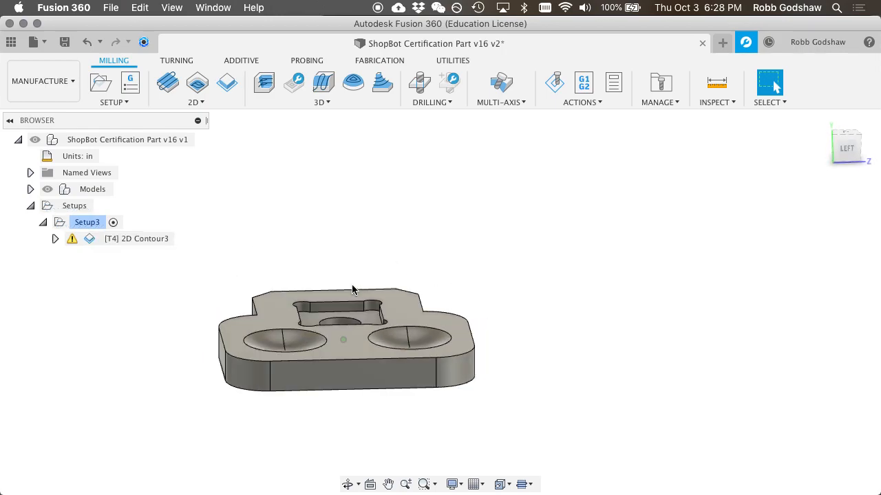
shift+scroll(352, 289, right, 3)
click(91, 242)
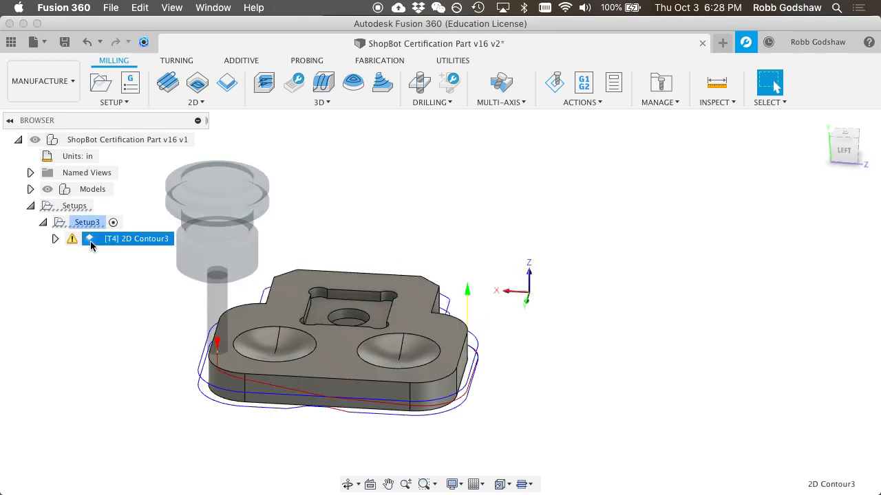
click(276, 160)
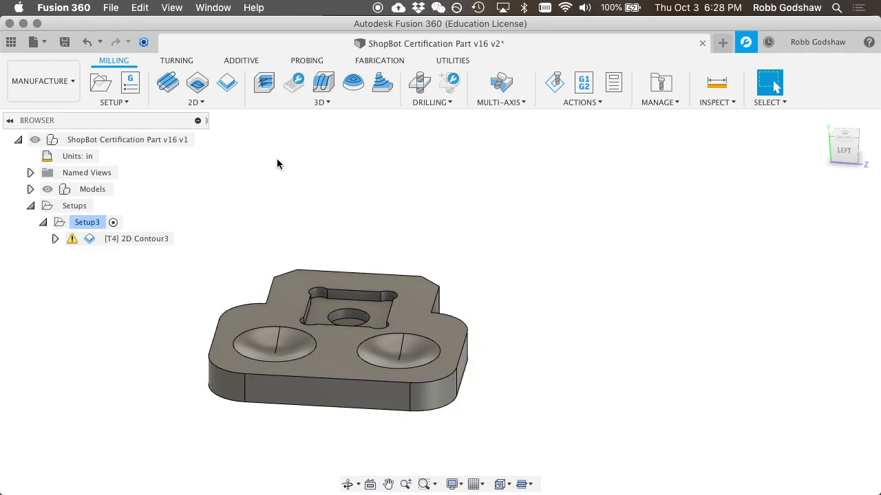
Step: Examine the part's square pocket, the round hole inside it and the two bowl-shaped recesses, and clear the face selection
shift+scroll(347, 322, right, 8)
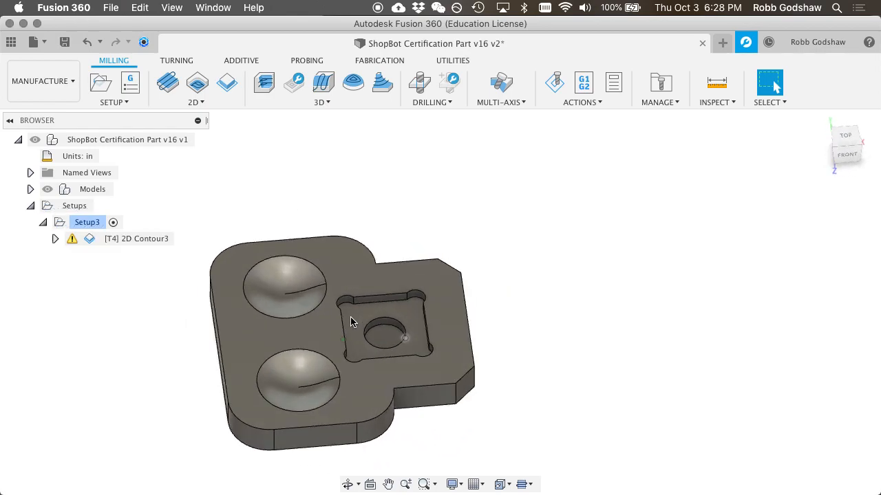
shift+scroll(351, 321, right, 5)
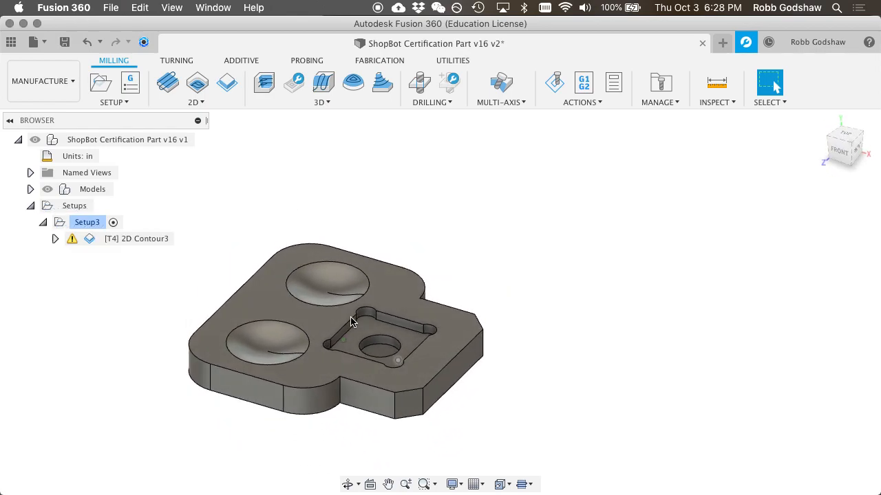
scroll(380, 358, up, 5)
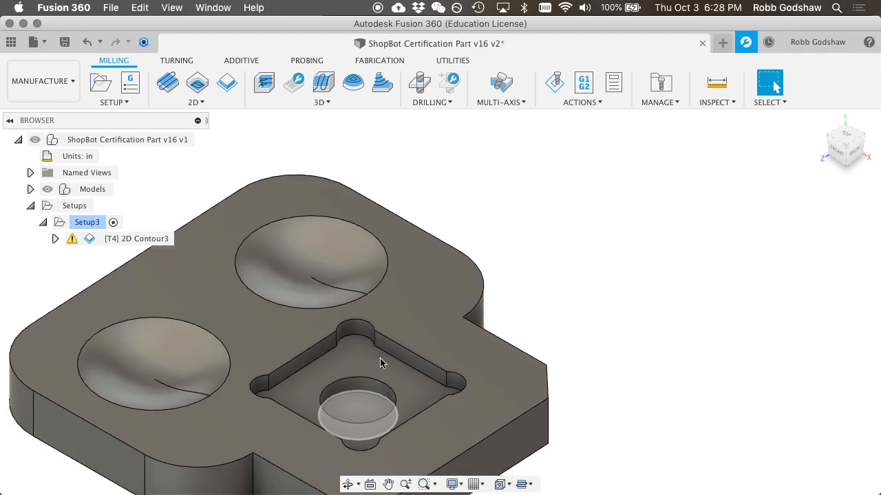
scroll(379, 356, down, 1)
click(361, 333)
click(533, 224)
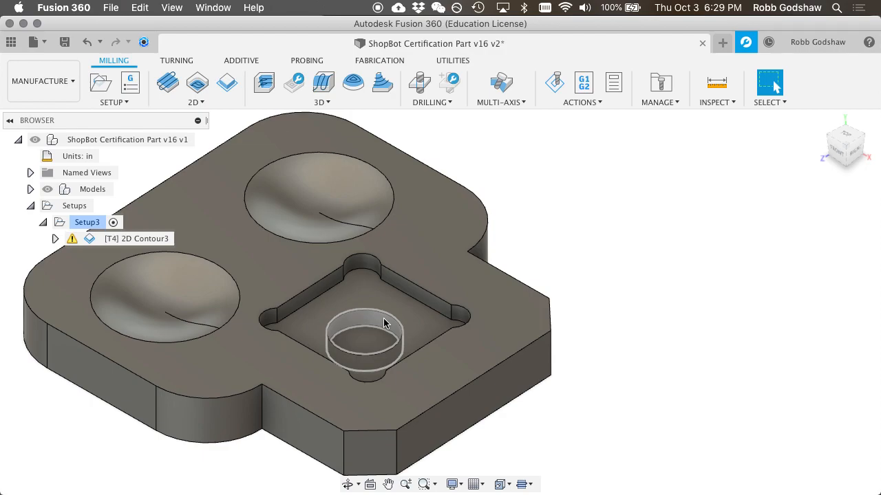
click(173, 293)
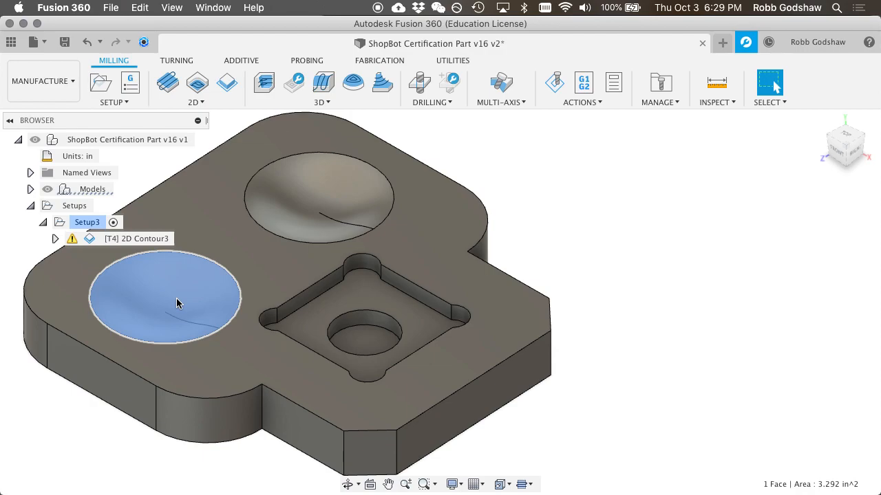
click(298, 205)
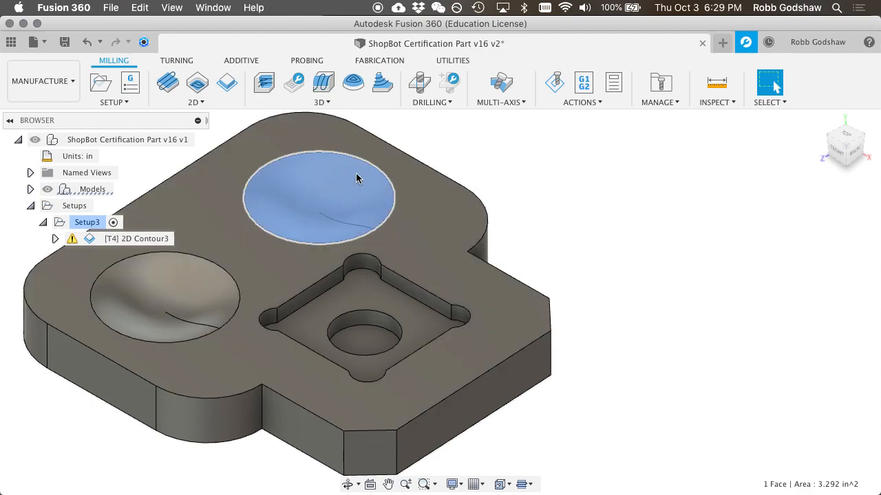
scroll(288, 265, left, 5)
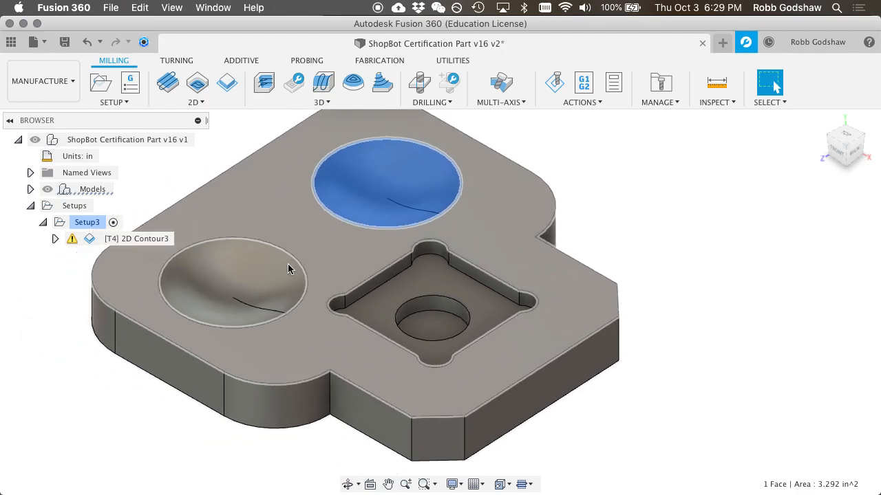
scroll(288, 264, down, 3)
scroll(288, 269, right, 5)
scroll(287, 268, up, 3)
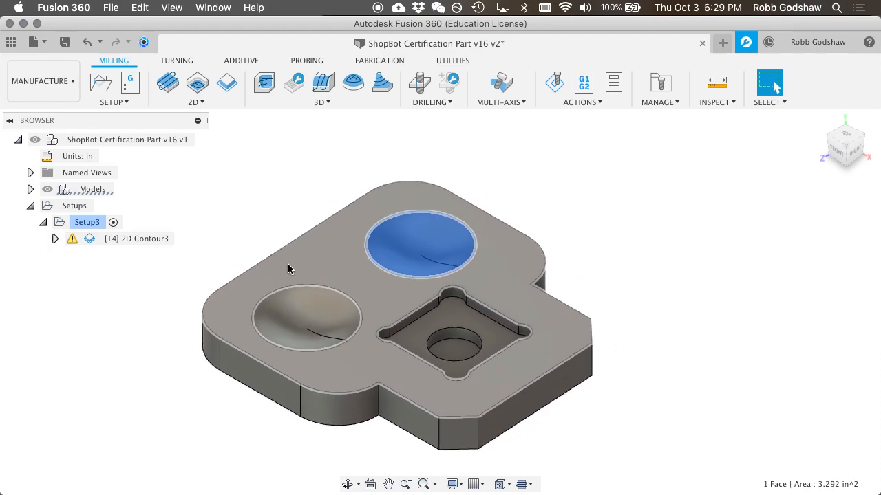
click(127, 105)
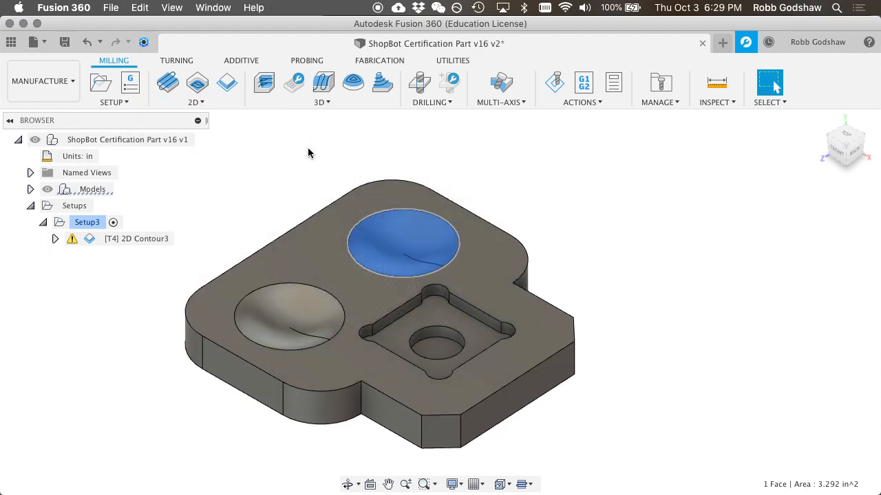
click(582, 232)
Step: Start a Bore operation and choose the cylindrical wall of the round hole inside the square pocket as its circular face
click(184, 103)
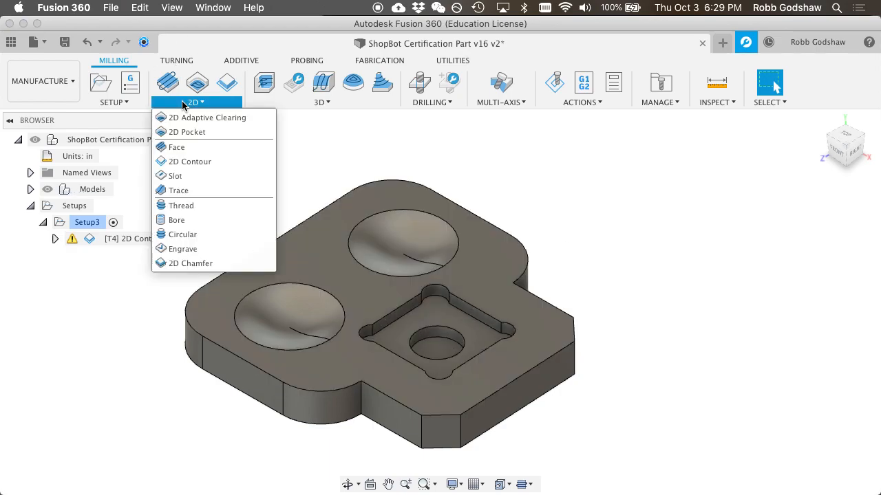
mouse_move(430, 103)
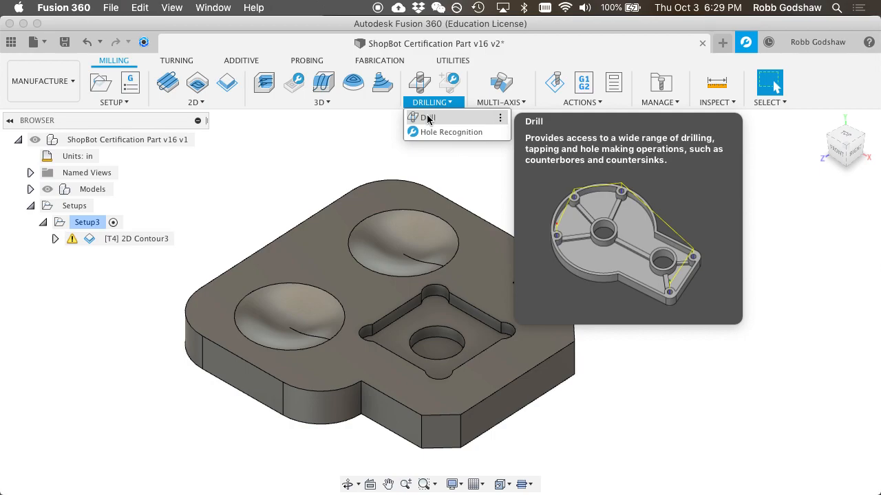
click(203, 103)
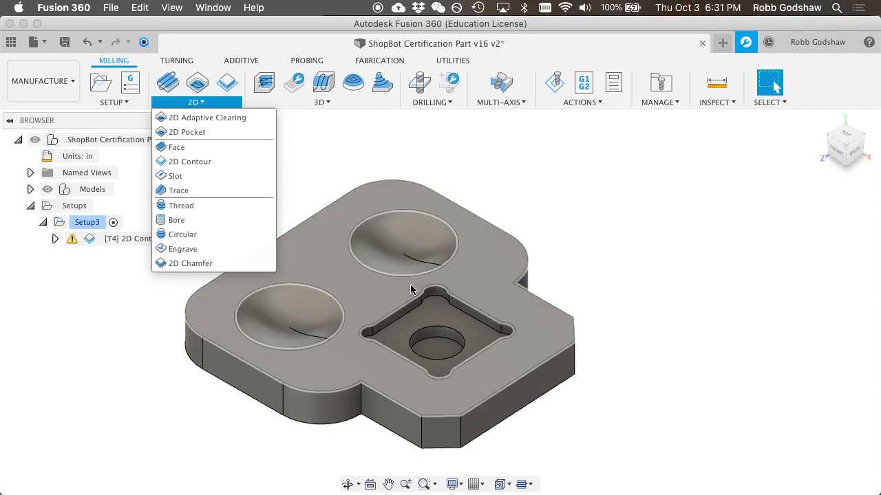
click(213, 221)
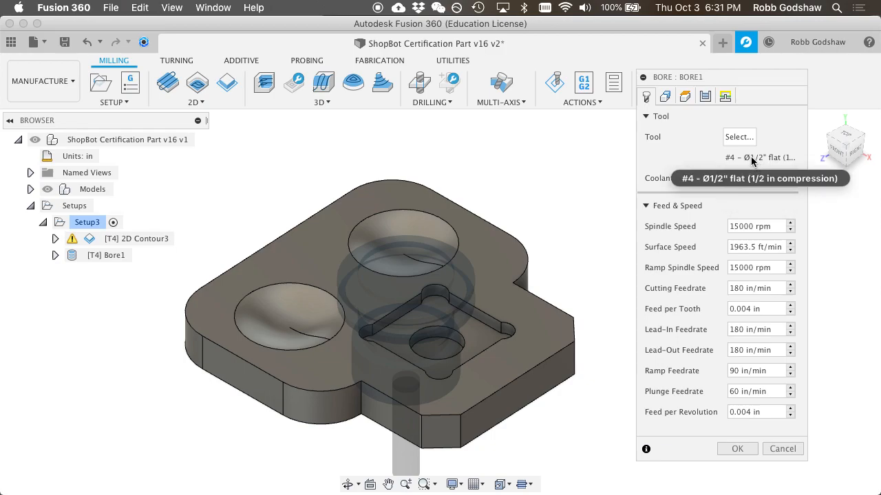
click(665, 96)
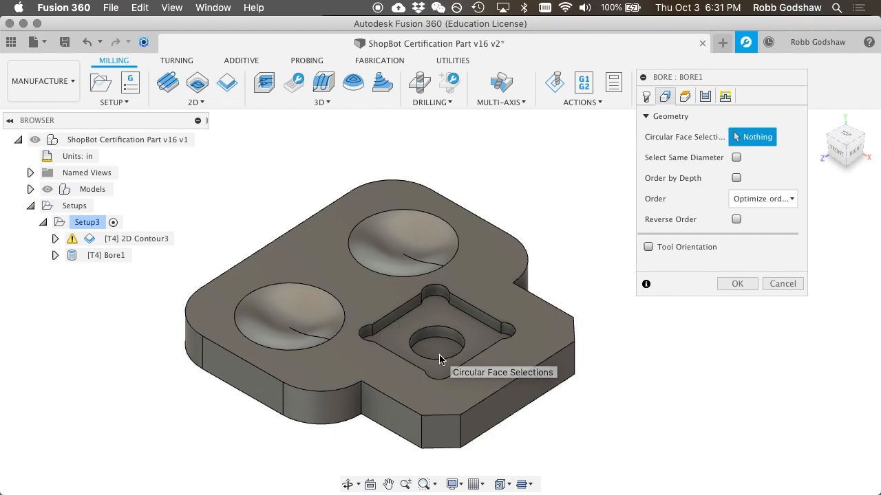
shift+scroll(440, 354, right, 5)
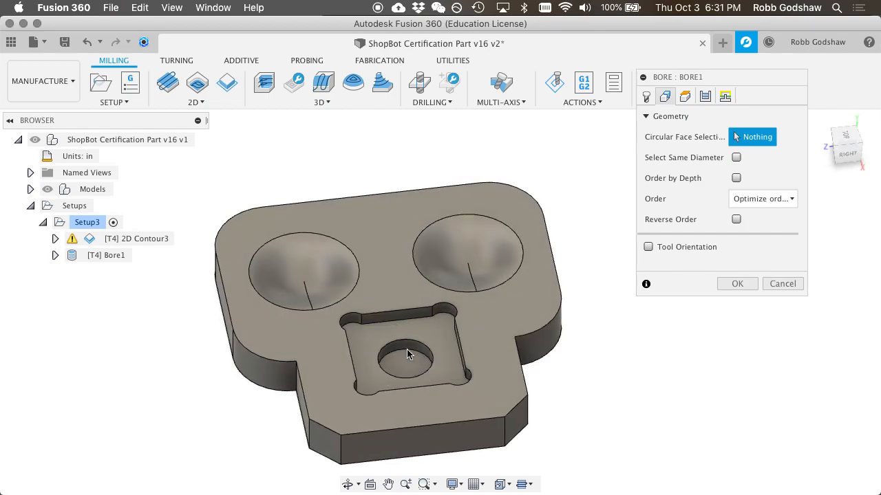
click(408, 348)
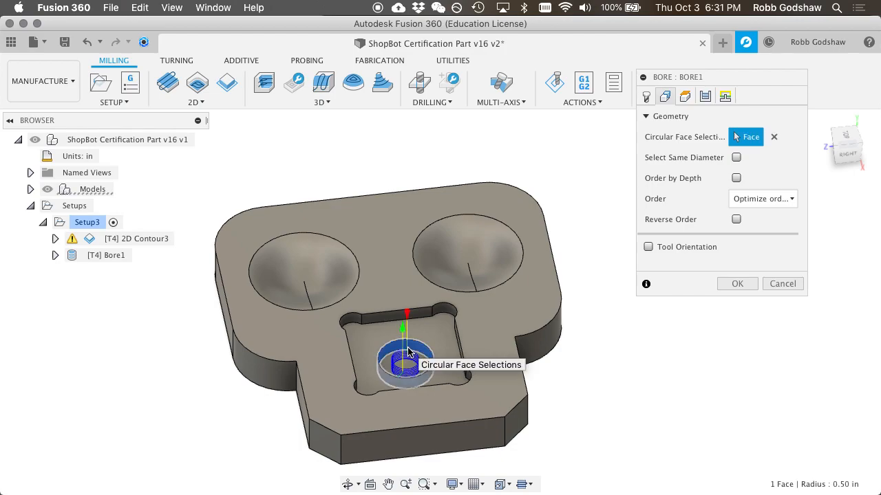
shift+scroll(458, 330, down, 5)
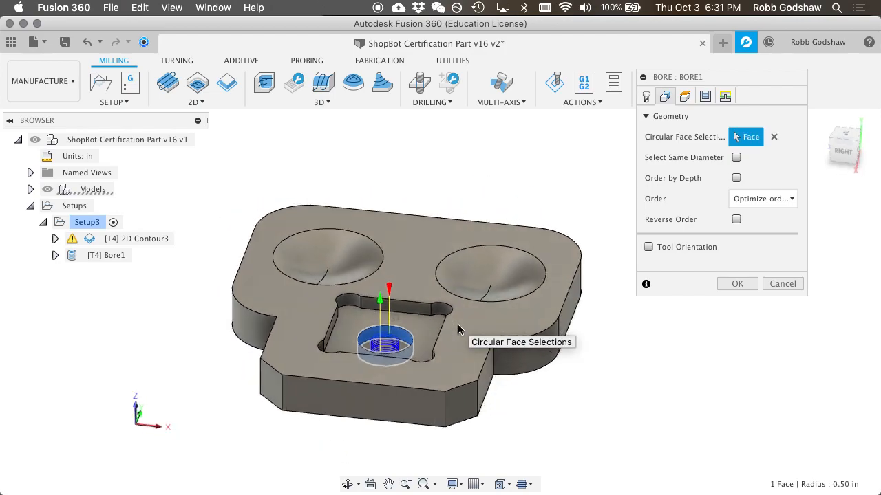
Step: Review the Bore operation's circular face selection, its height settings, and the clearance and retract planes around the part
shift+scroll(458, 330, right, 10)
shift+scroll(458, 330, left, 10)
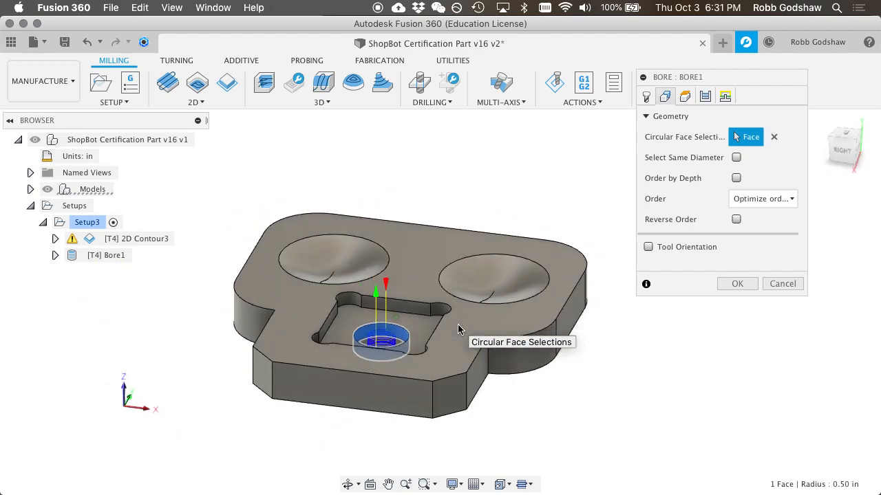
shift+scroll(458, 330, right, 5)
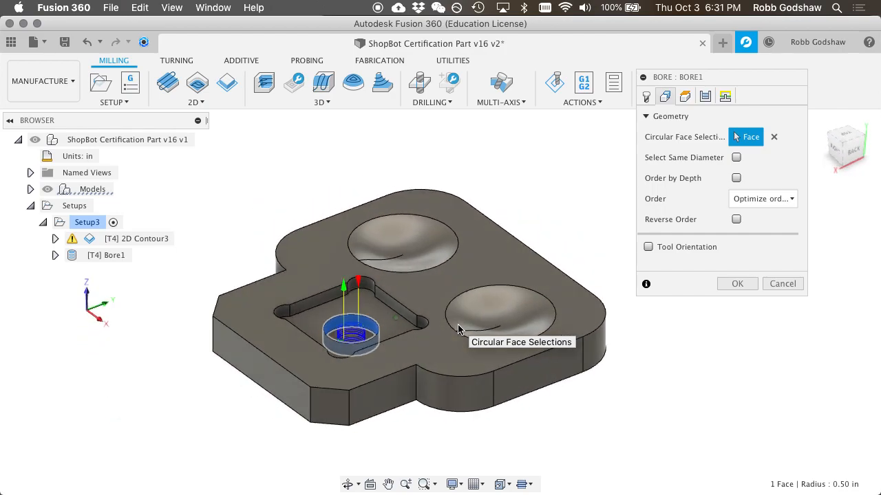
shift+scroll(458, 329, left, 4)
shift+scroll(459, 330, right, 3)
shift+scroll(458, 330, right, 2)
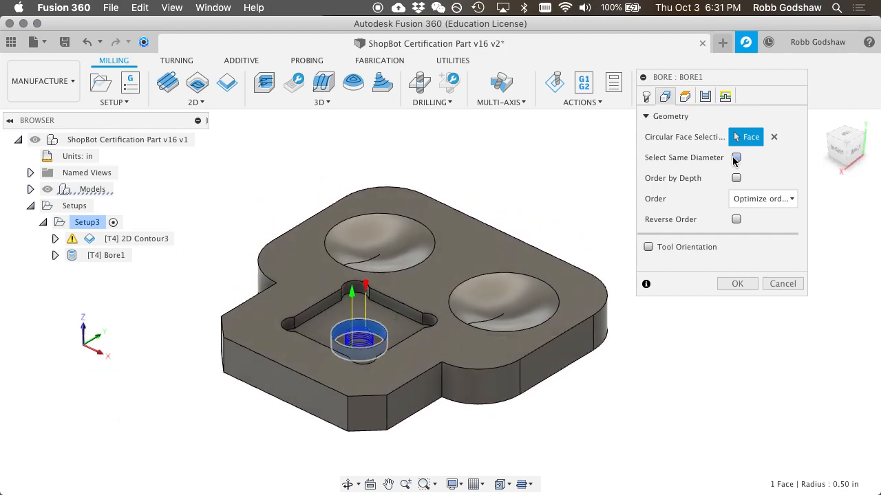
click(685, 96)
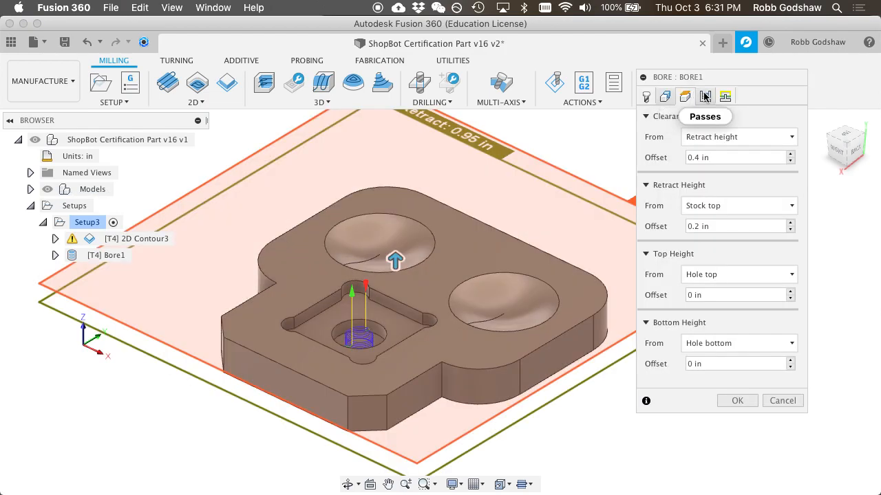
shift+scroll(528, 241, right, 4)
scroll(529, 241, down, 4)
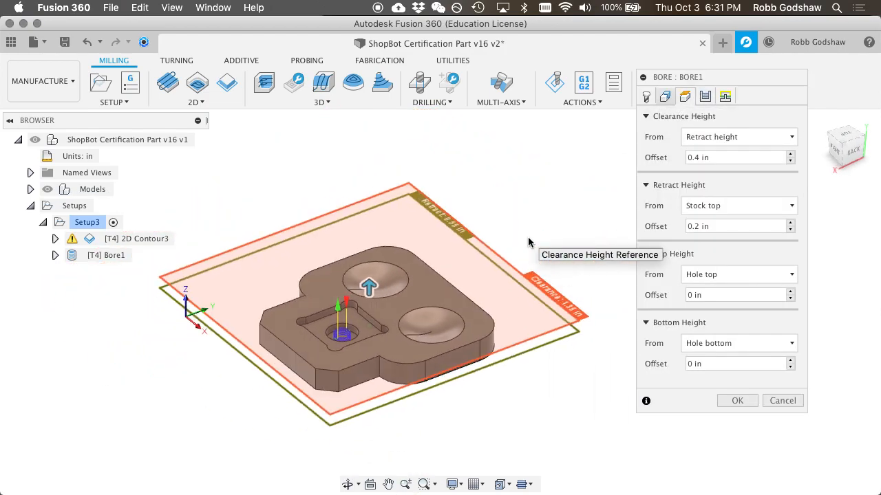
shift+scroll(528, 242, down, 5)
shift+scroll(529, 242, up, 2)
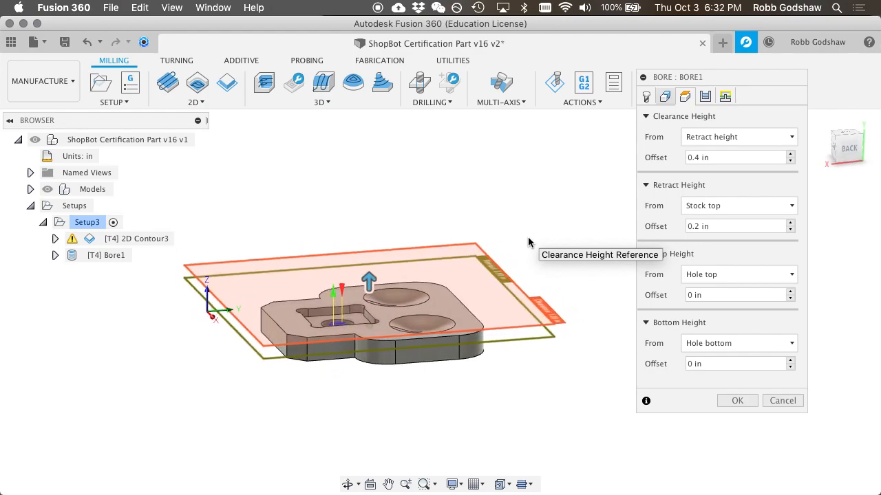
shift+scroll(528, 242, left, 2)
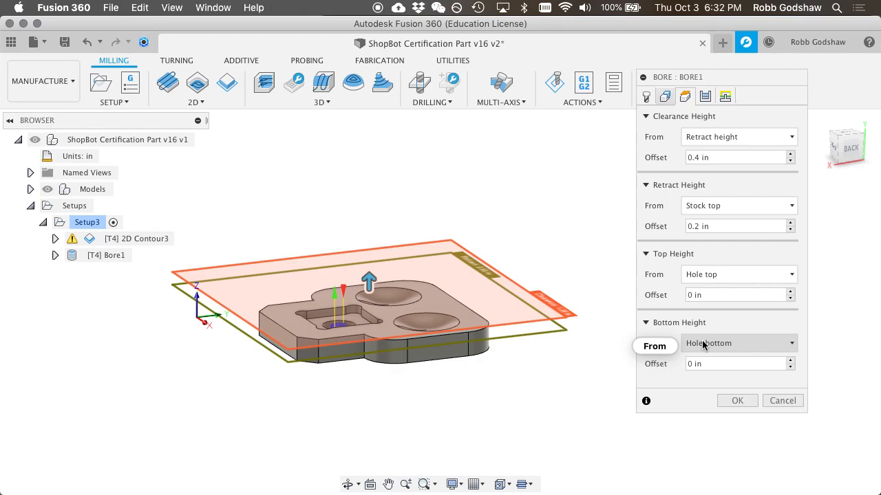
Step: Inspect the helical bore toolpath against the round hole and square pocket from several sides, and accept the Bore operation
shift+scroll(379, 352, left, 5)
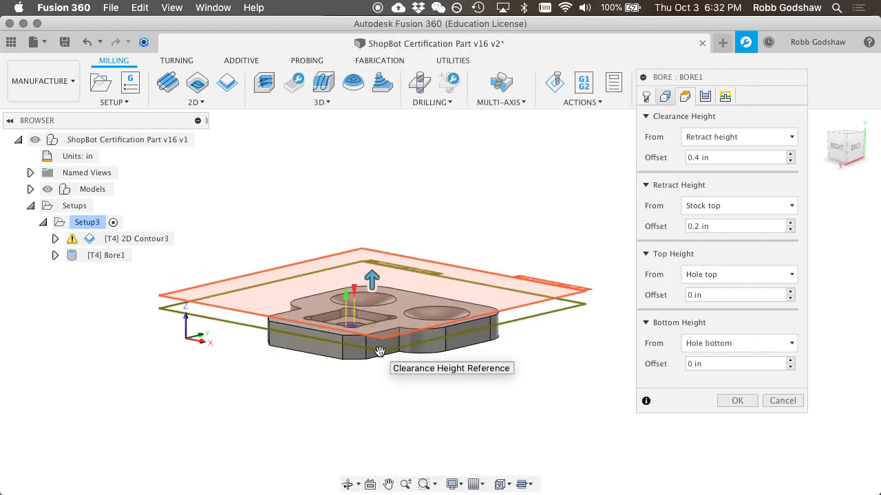
shift+scroll(380, 351, up, 5)
scroll(380, 351, up, 8)
shift+scroll(380, 352, right, 4)
scroll(380, 352, up, 5)
shift+scroll(379, 352, right, 6)
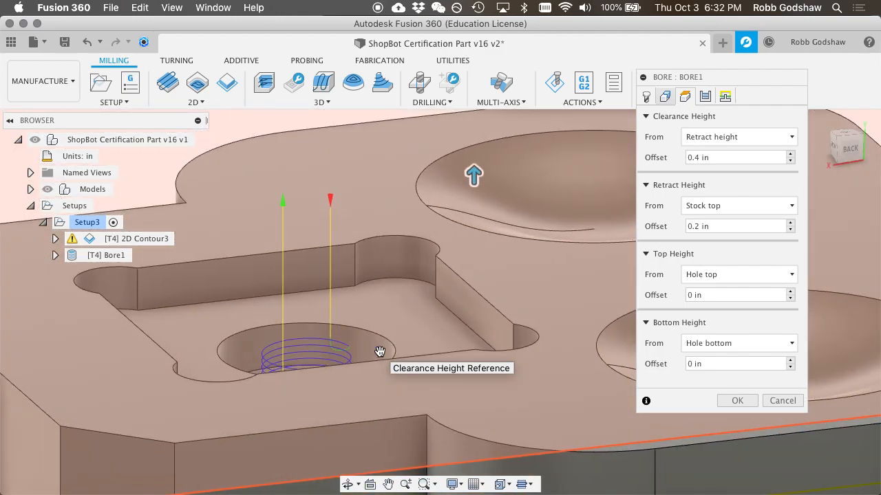
shift+scroll(380, 352, right, 6)
shift+scroll(379, 351, up, 4)
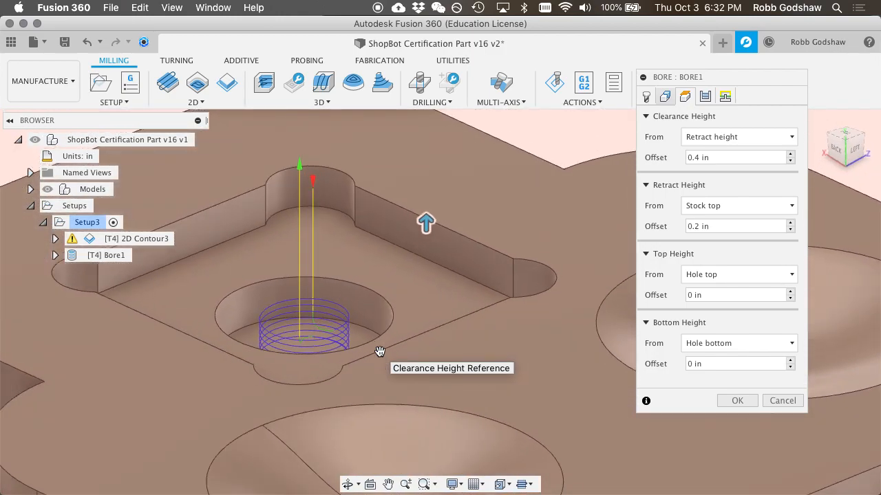
shift+scroll(380, 352, left, 6)
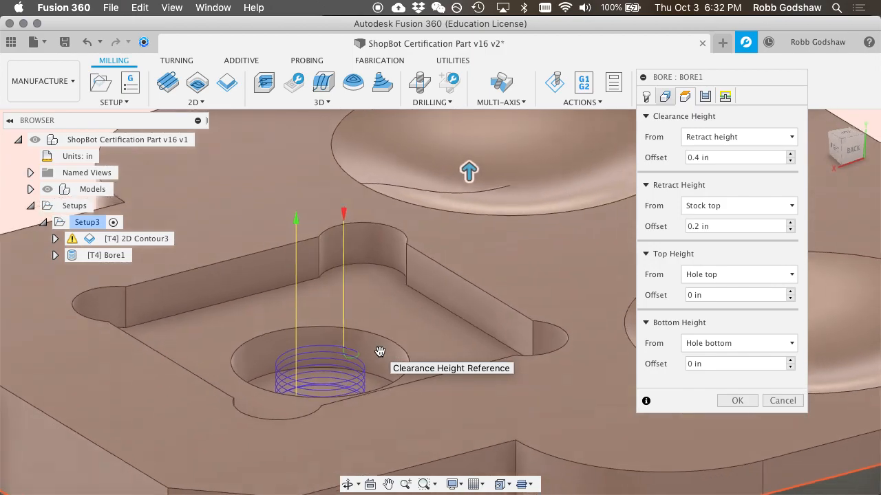
shift+scroll(380, 351, left, 8)
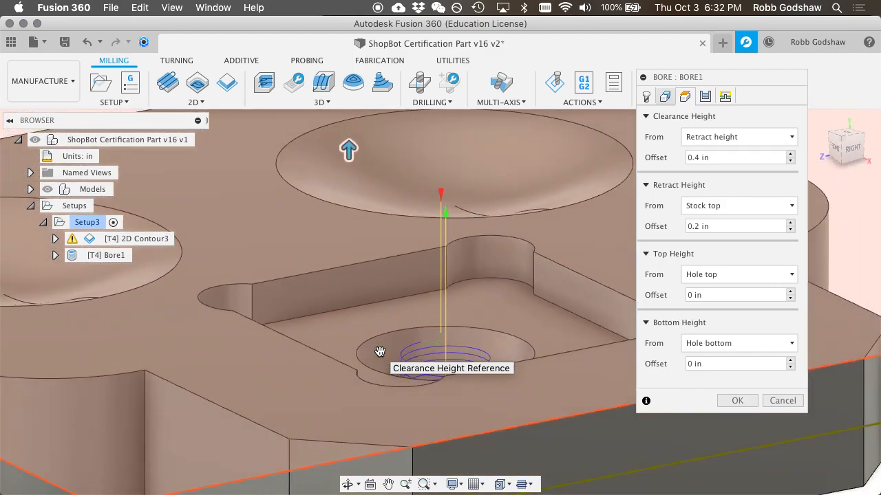
shift+scroll(380, 351, left, 8)
shift+scroll(379, 352, right, 8)
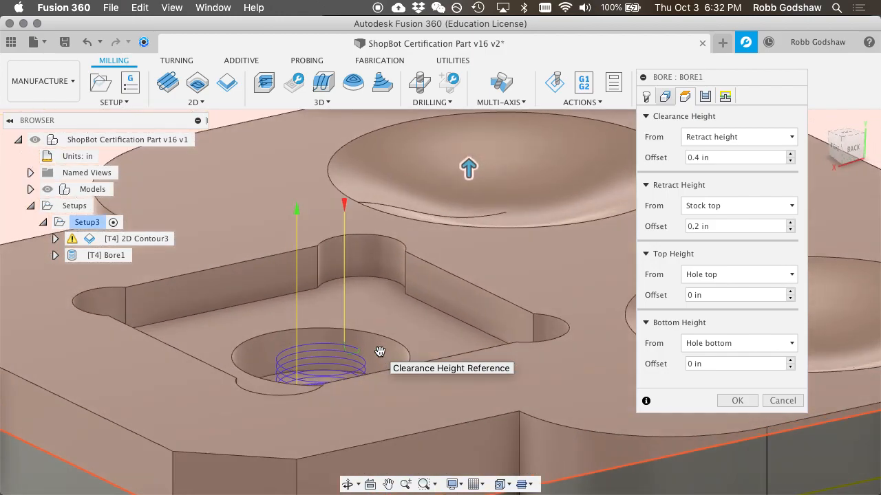
shift+scroll(379, 352, up, 5)
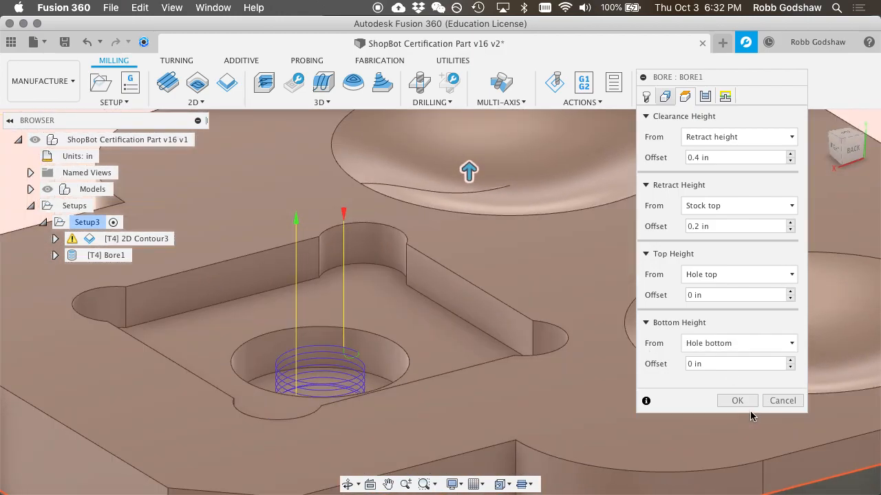
click(736, 401)
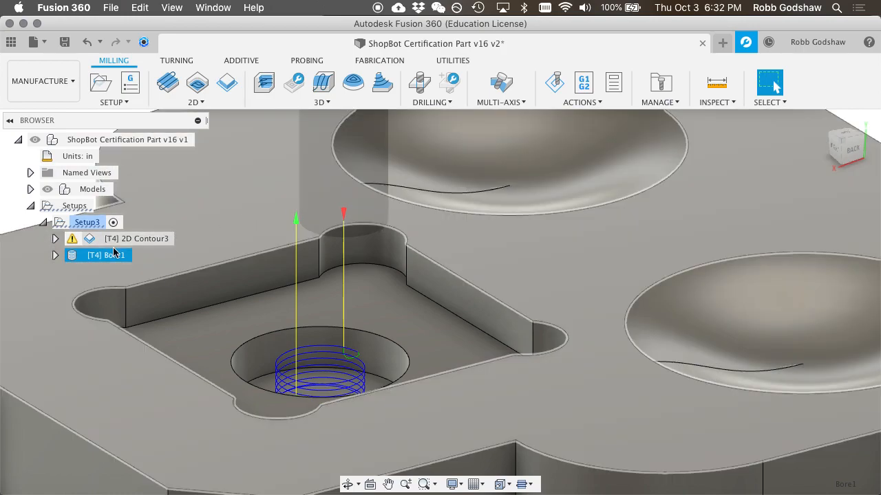
Step: Reopen the Bore operation, try Model top as its top height, and check how far up the pocket the helix reaches
double_click(71, 258)
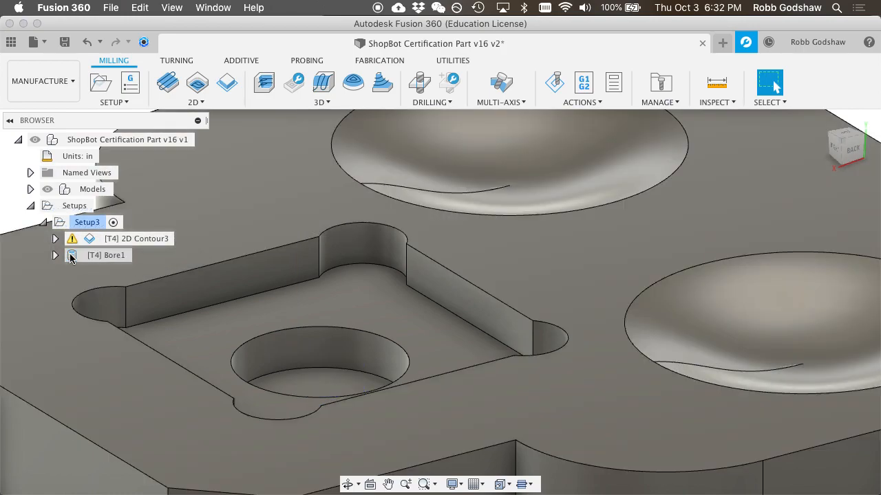
click(70, 256)
click(70, 256)
click(70, 256)
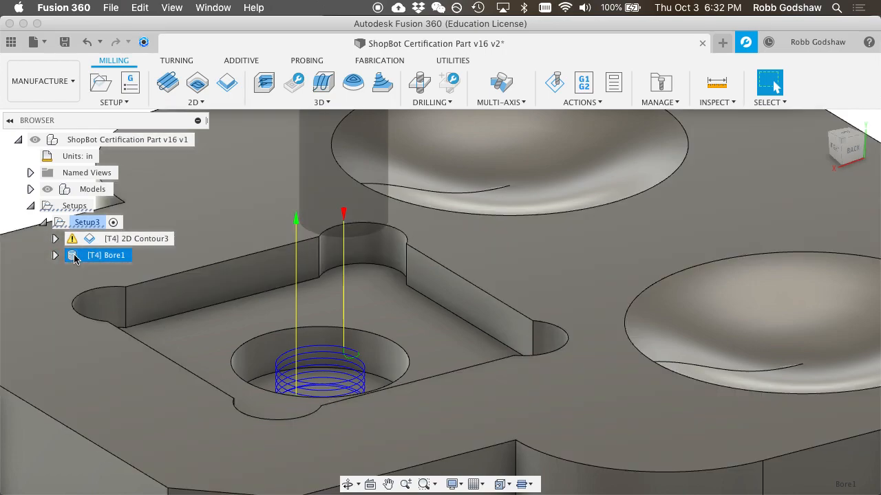
click(73, 256)
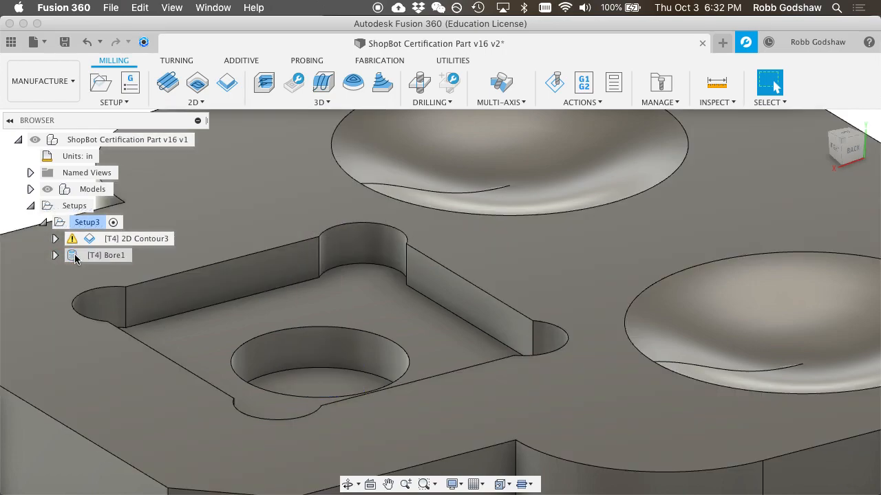
double_click(75, 257)
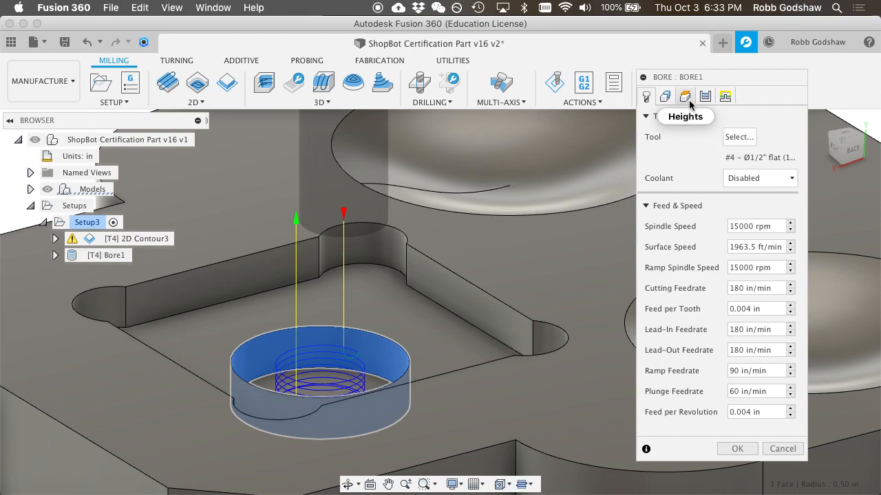
click(689, 100)
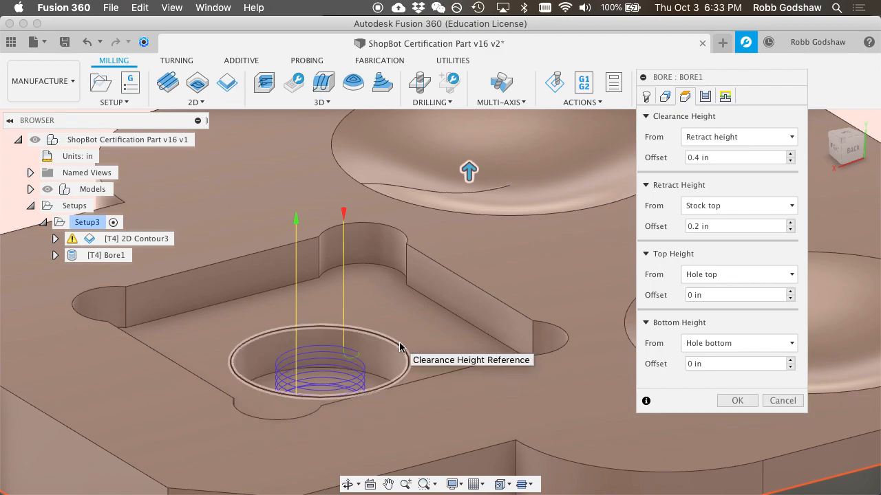
click(713, 274)
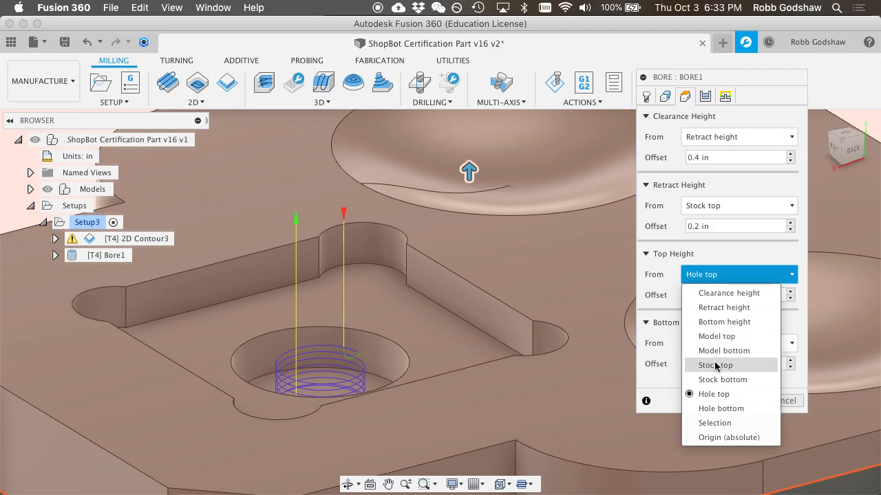
click(724, 337)
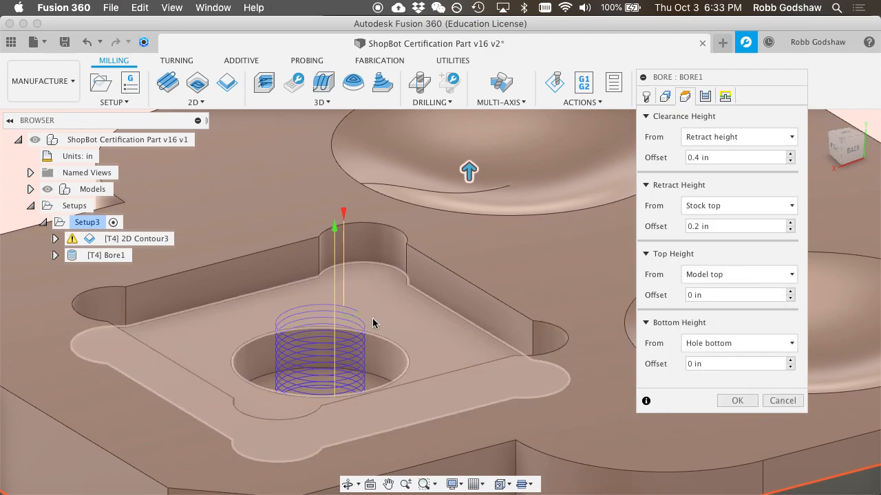
shift+scroll(340, 312, down, 10)
shift+scroll(340, 310, up, 10)
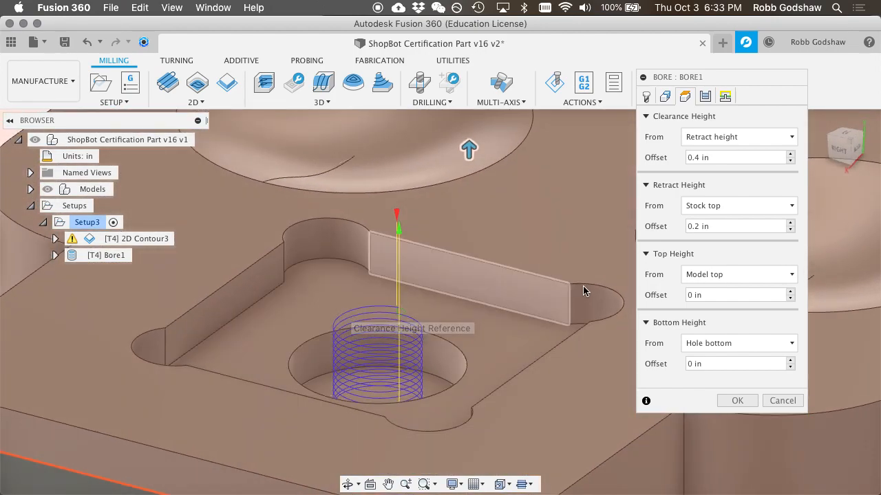
Step: Return the Bore operation's top height to Hole top and accept the operation
click(700, 273)
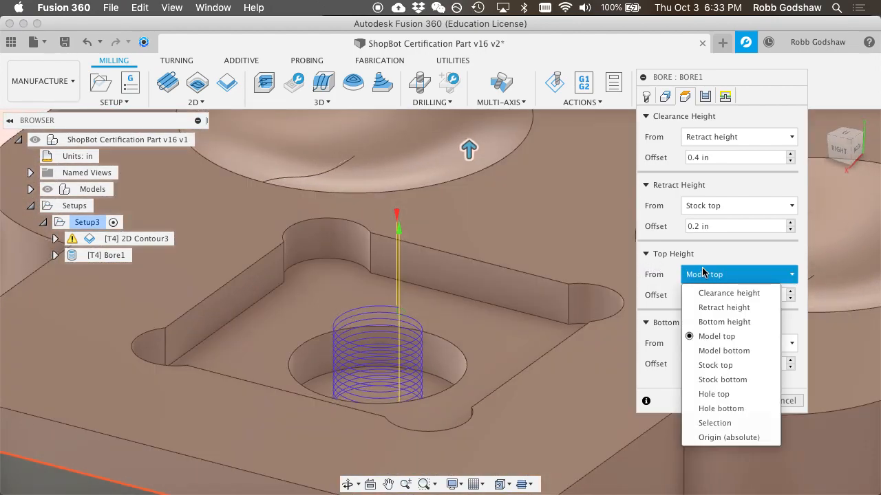
click(716, 394)
click(741, 403)
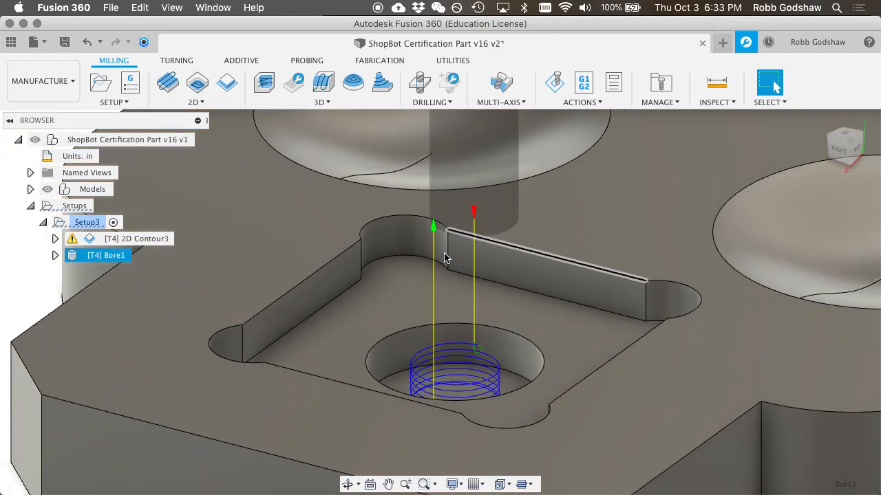
Step: Edit the Bore operation to use the Conventional milling direction, review its linking settings, and accept the change
scroll(444, 254, down, 5)
middle_drag(445, 255, 425, 257)
double_click(78, 259)
double_click(78, 260)
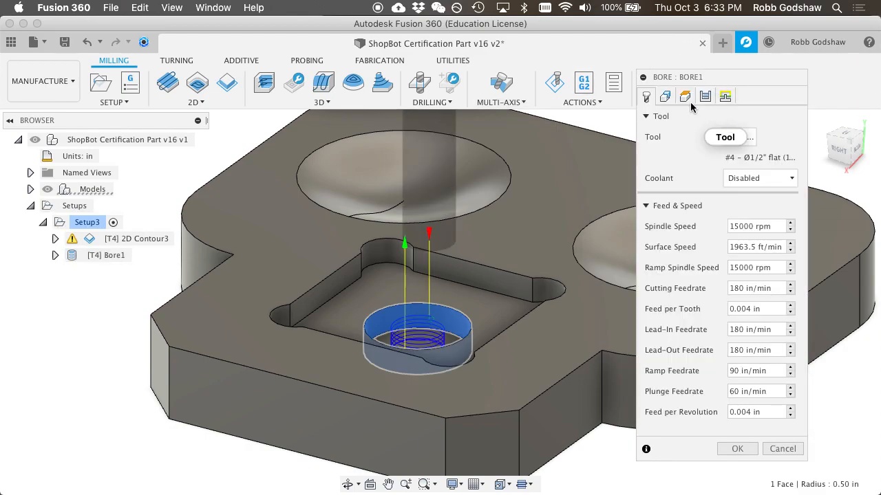
click(665, 96)
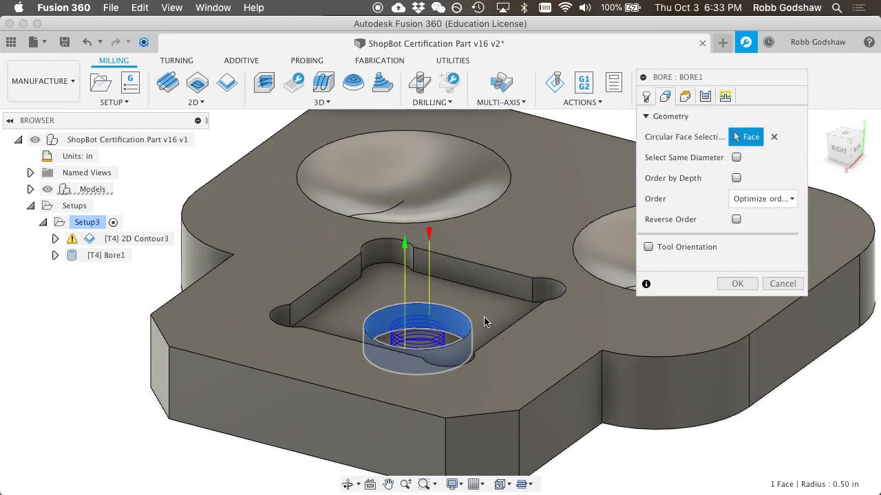
click(704, 96)
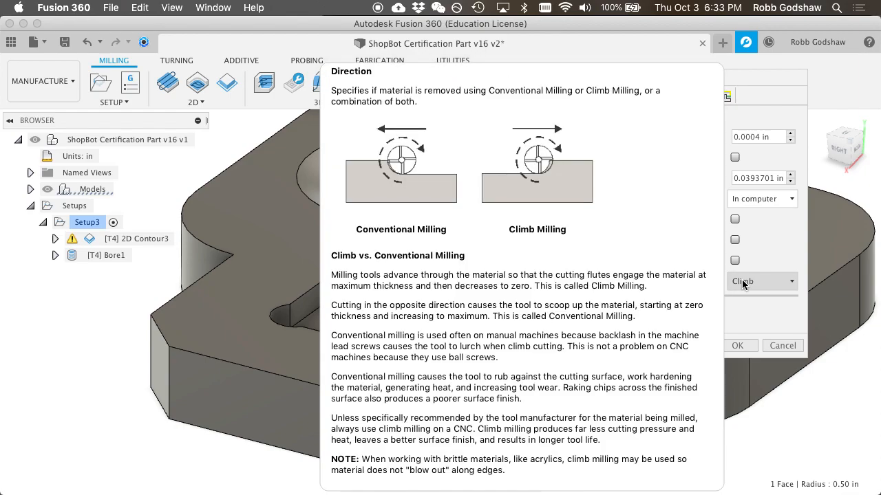
click(742, 282)
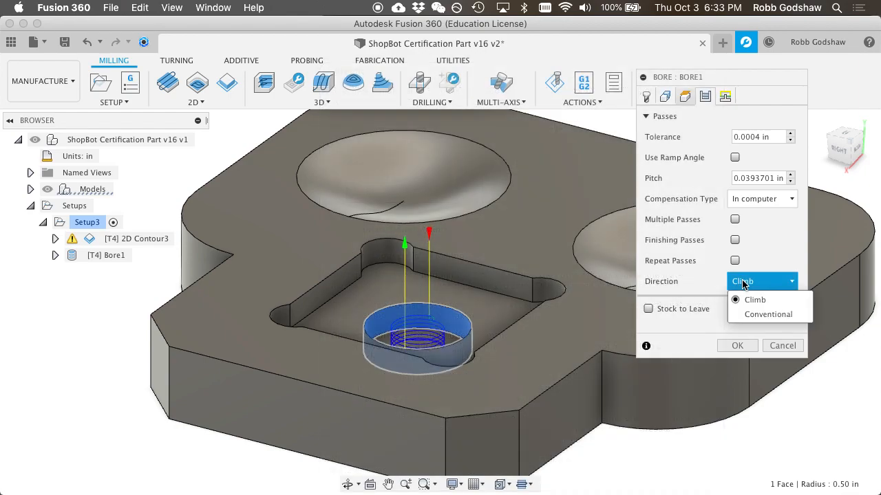
click(757, 315)
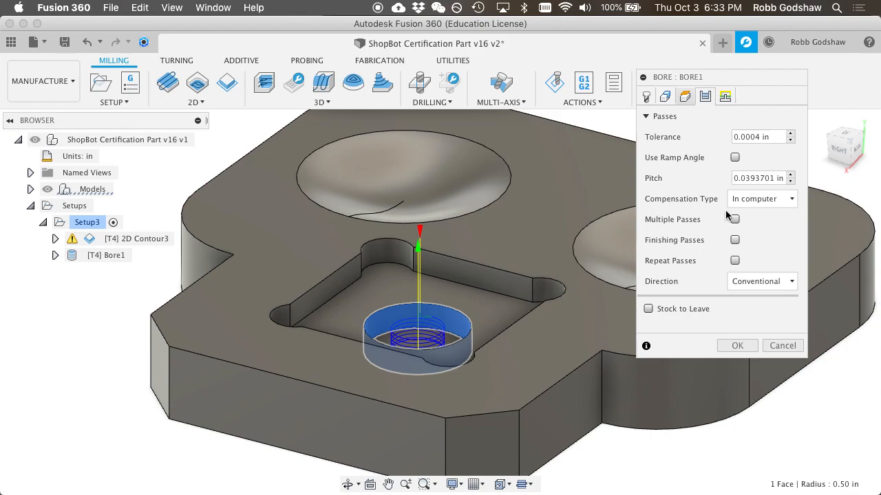
click(727, 97)
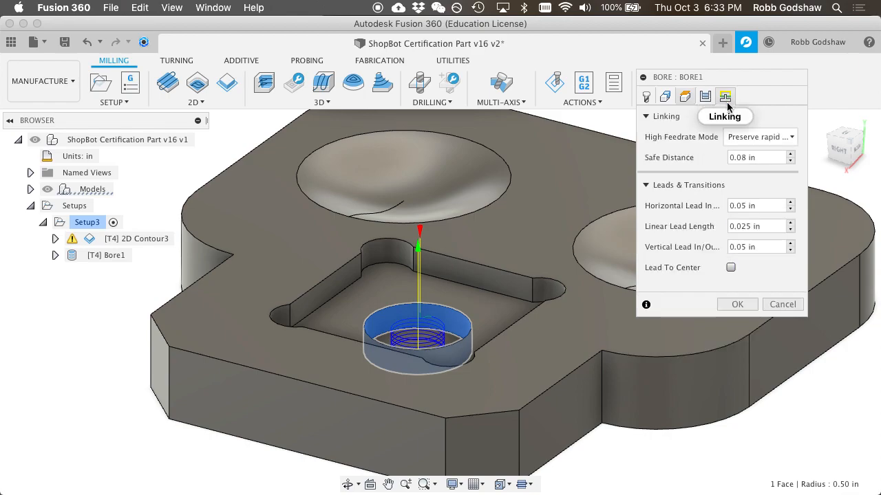
click(727, 305)
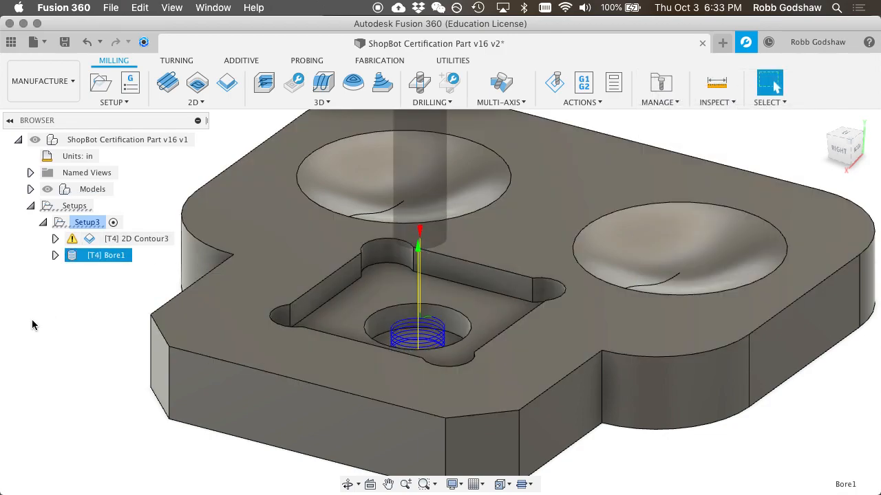
Step: Select the Bore operation in the setup and inspect its conventional-milled helix and lead-in inside the round hole
click(62, 339)
click(95, 260)
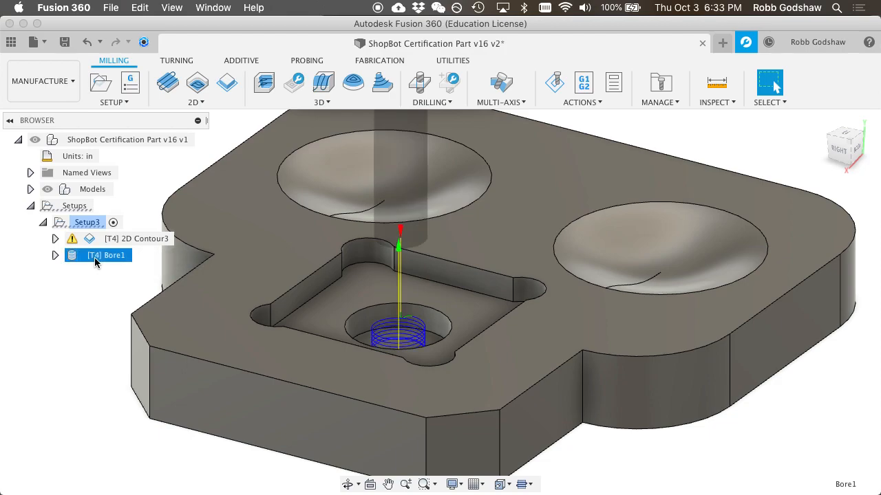
shift+scroll(303, 287, right, 10)
shift+scroll(304, 287, down, 5)
shift+scroll(304, 287, up, 5)
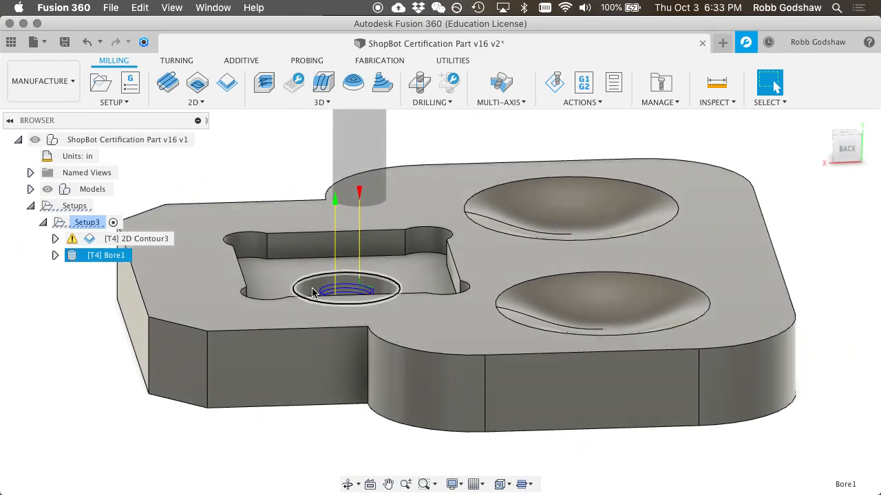
shift+scroll(341, 276, up, 8)
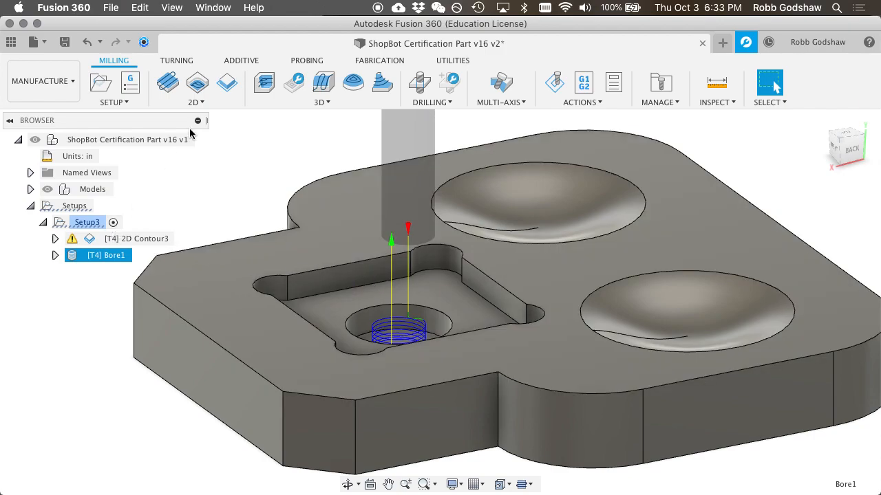
Step: Create a 2D Pocket operation on the square pocket's floor using the #4 1/2 in compression cutter and generate its toolpath
click(187, 105)
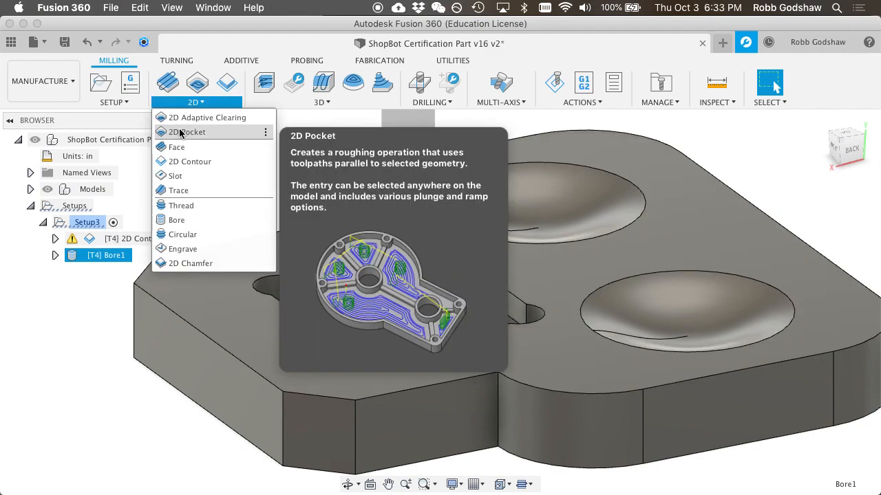
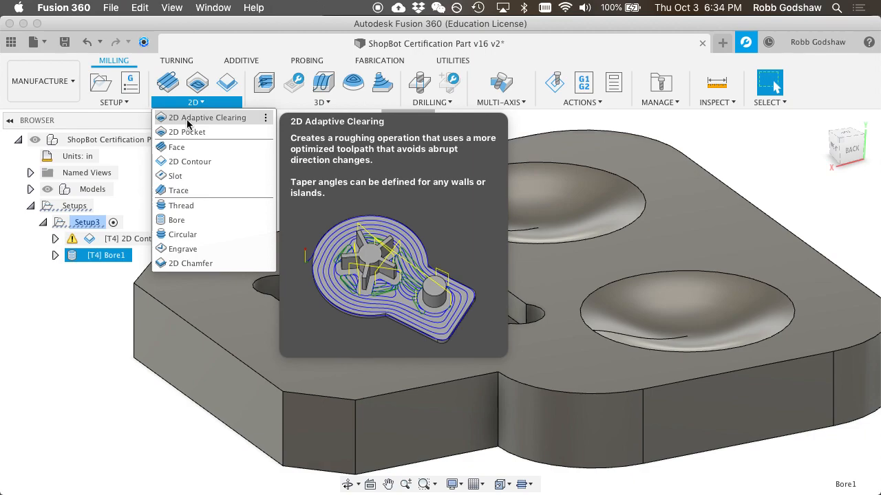
click(187, 132)
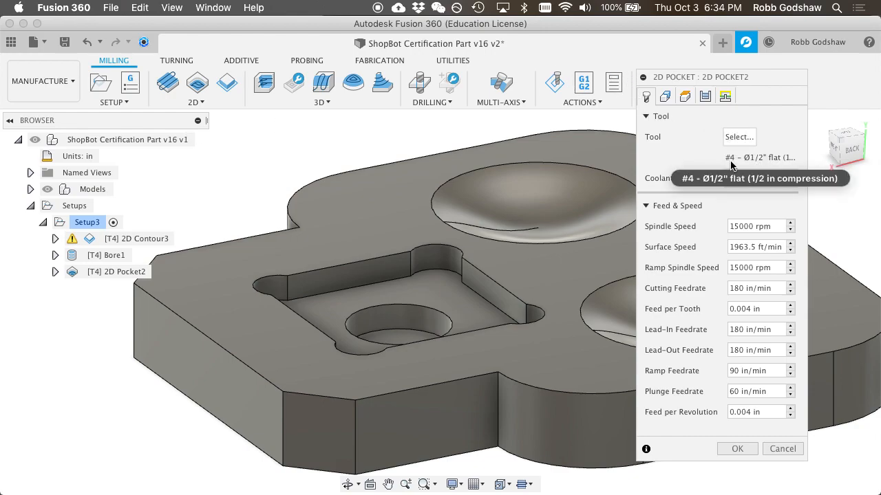
click(664, 97)
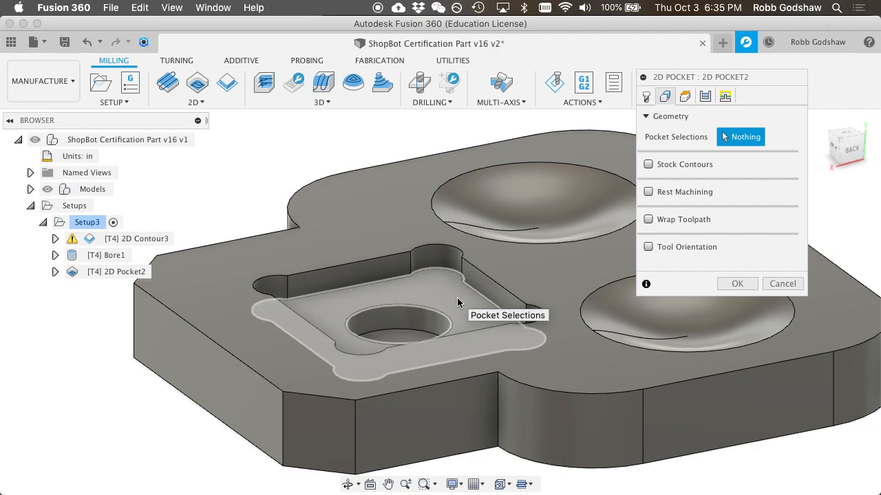
click(421, 290)
click(745, 283)
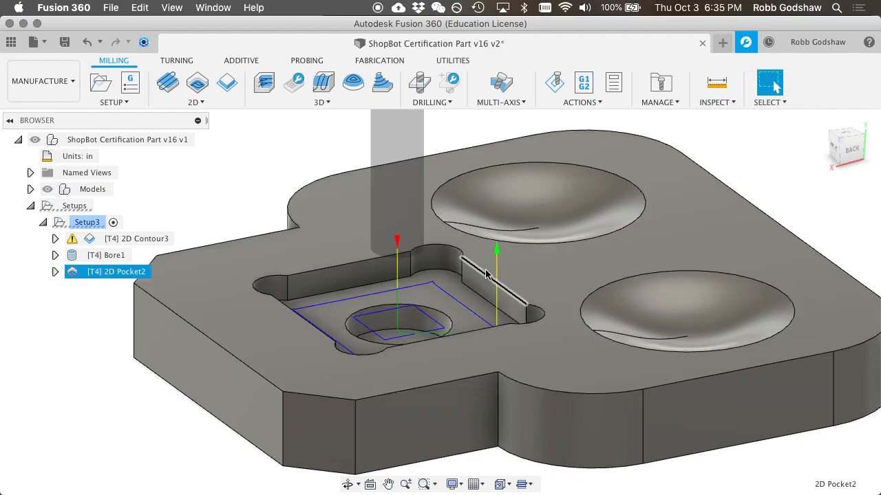
Step: Examine the 2D Pocket toolpath inside the square pocket from several angles and play its simulation
shift+scroll(486, 274, up, 10)
shift+scroll(486, 270, right, 5)
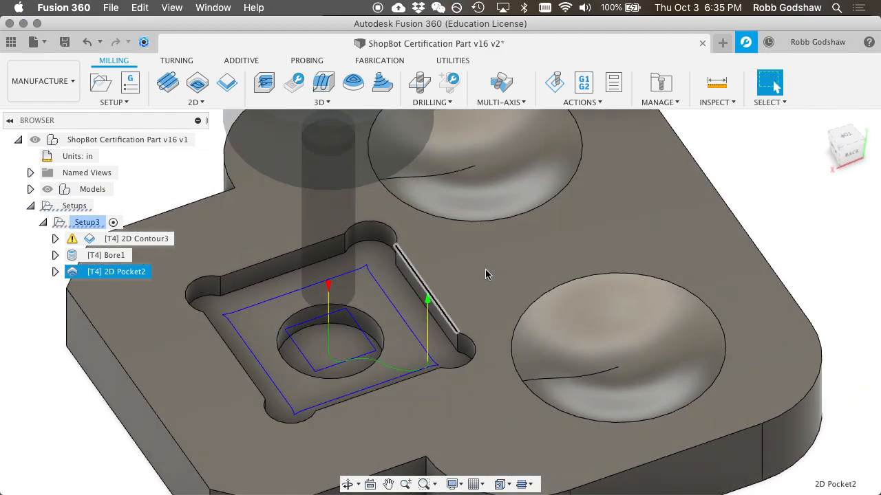
shift+scroll(382, 283, left, 10)
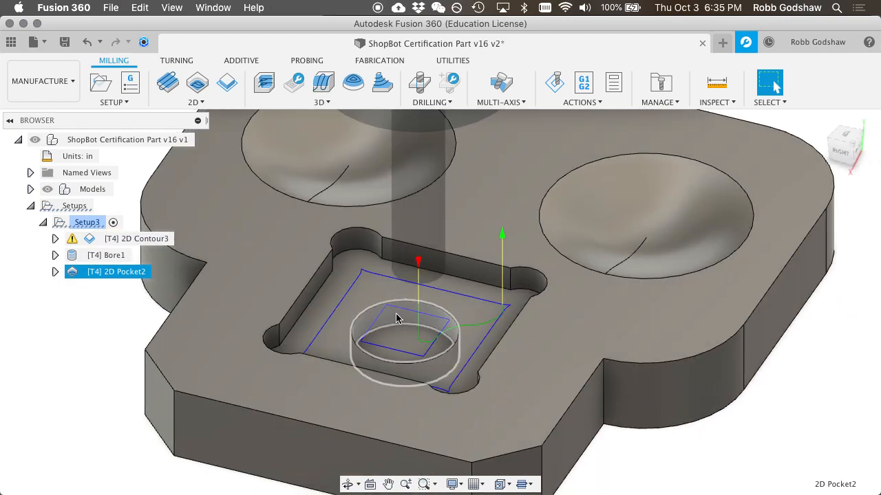
shift+scroll(424, 301, right, 5)
shift+scroll(424, 300, right, 10)
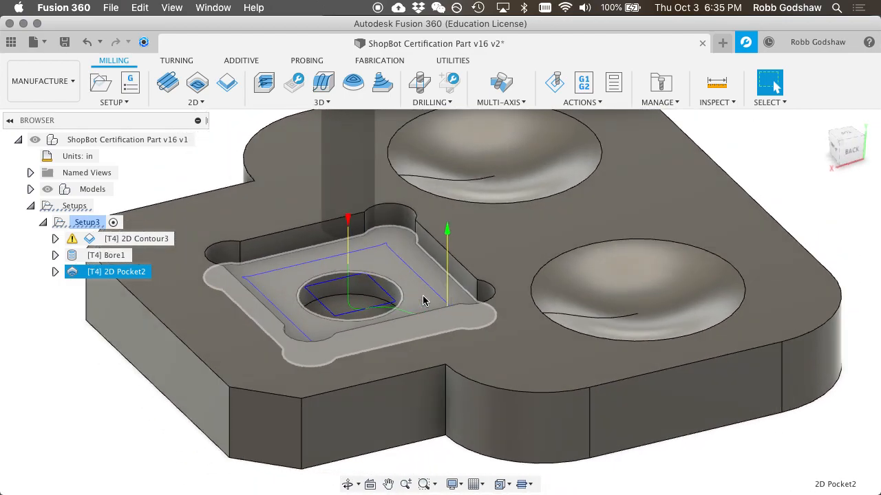
shift+scroll(424, 300, left, 5)
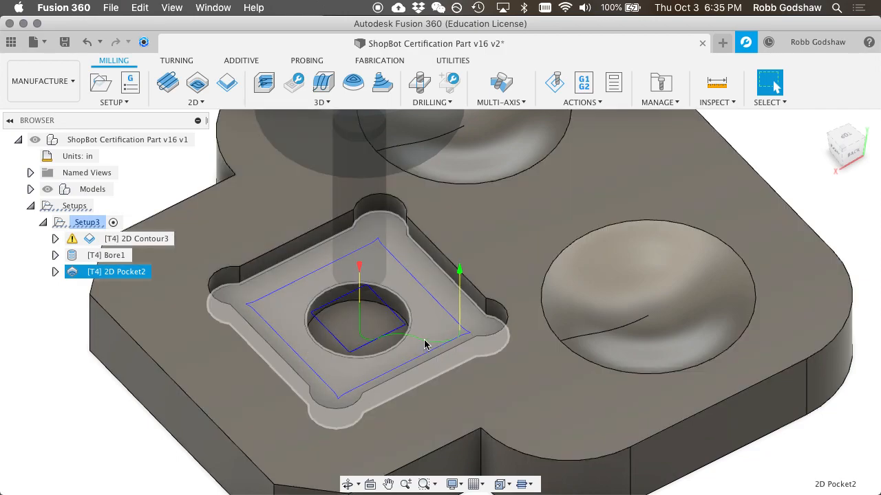
shift+scroll(424, 344, left, 10)
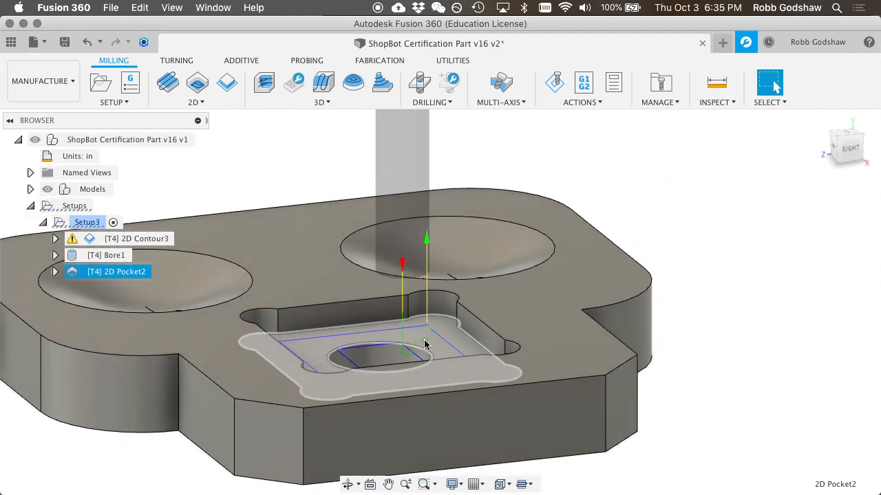
shift+scroll(424, 344, right, 5)
click(554, 82)
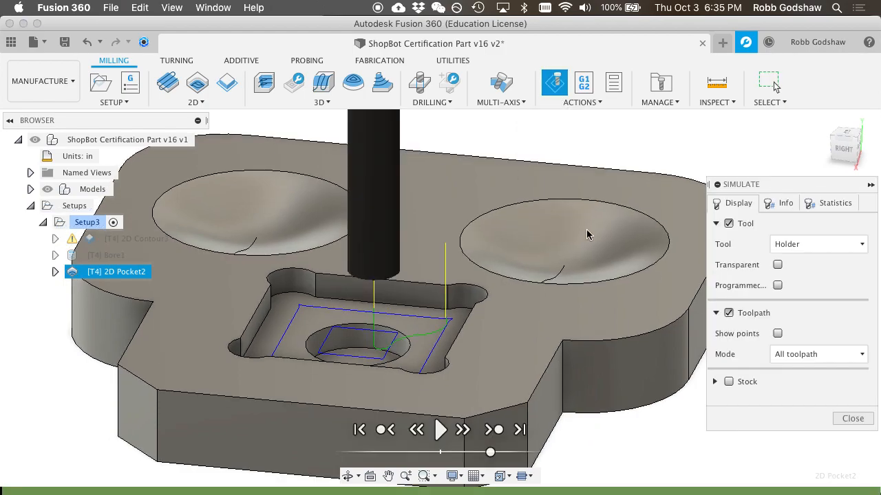
click(441, 430)
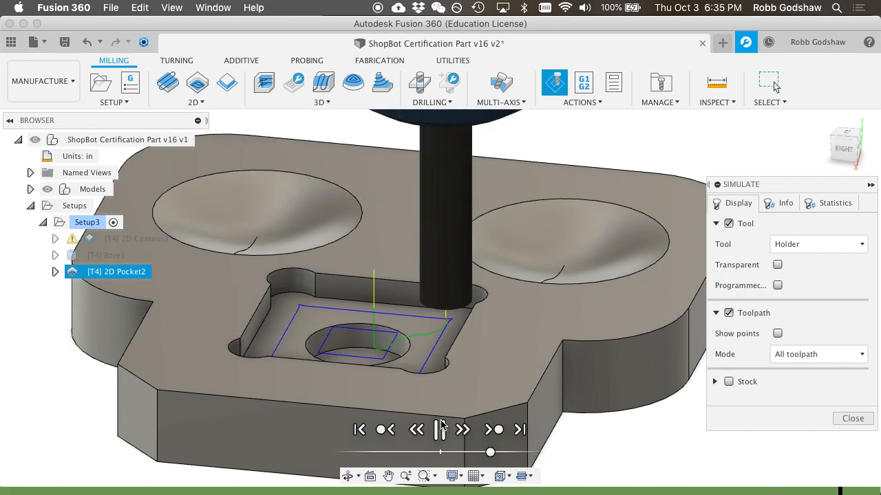
click(853, 419)
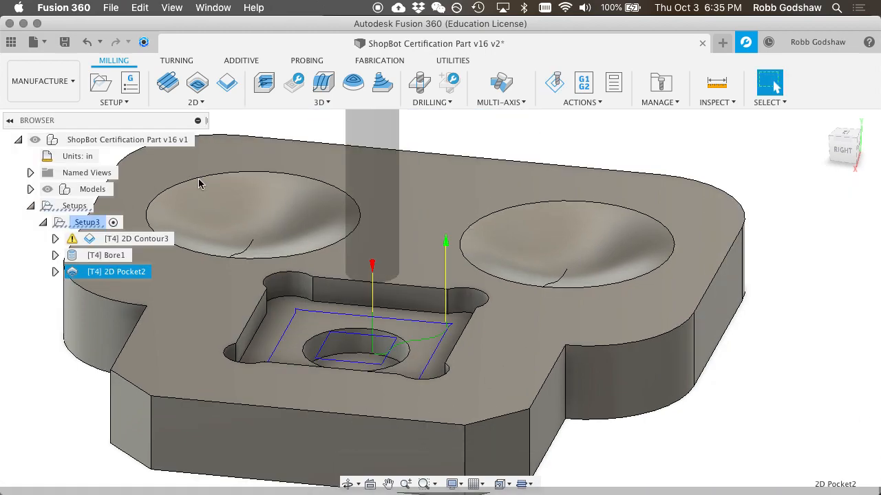
Step: Replace the 2D Pocket operation with a 2D Adaptive Clearing operation on the square pocket's floor and generate it
right_click(73, 276)
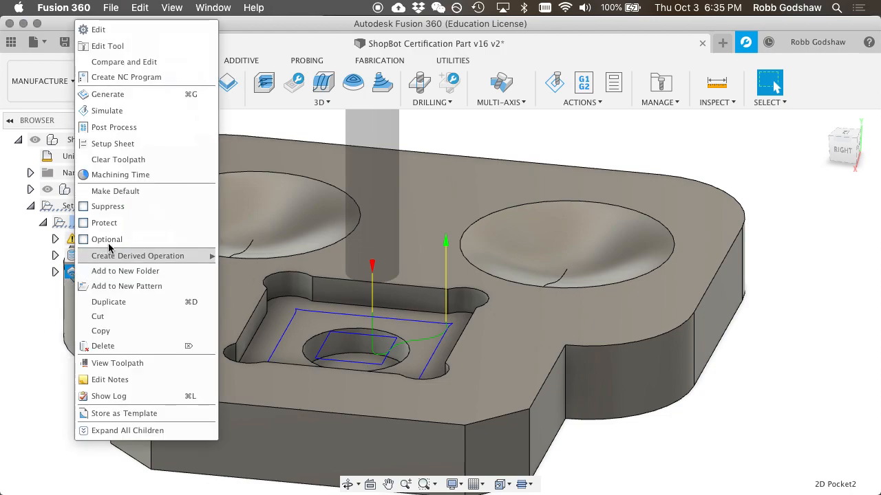
click(105, 347)
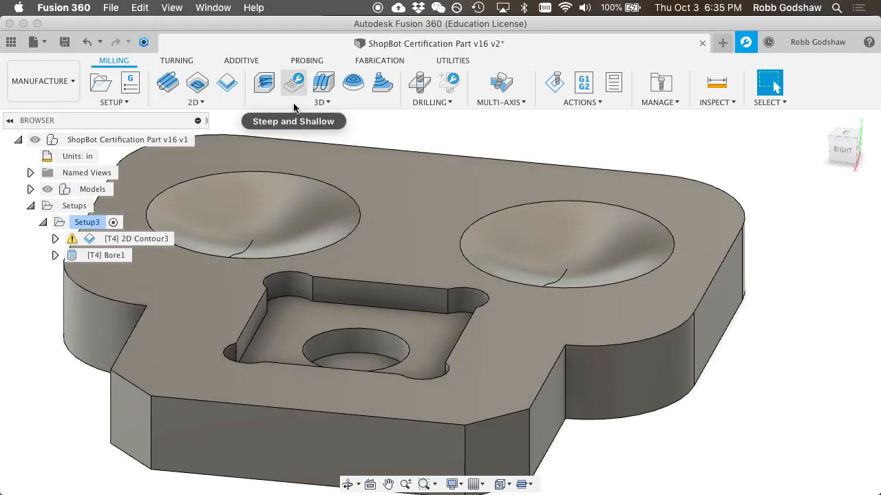
click(219, 103)
click(220, 121)
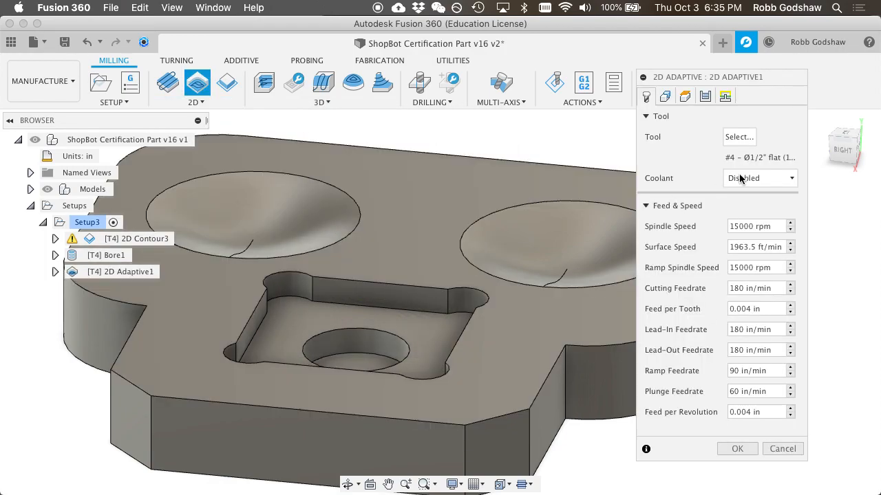
click(432, 320)
key(Return)
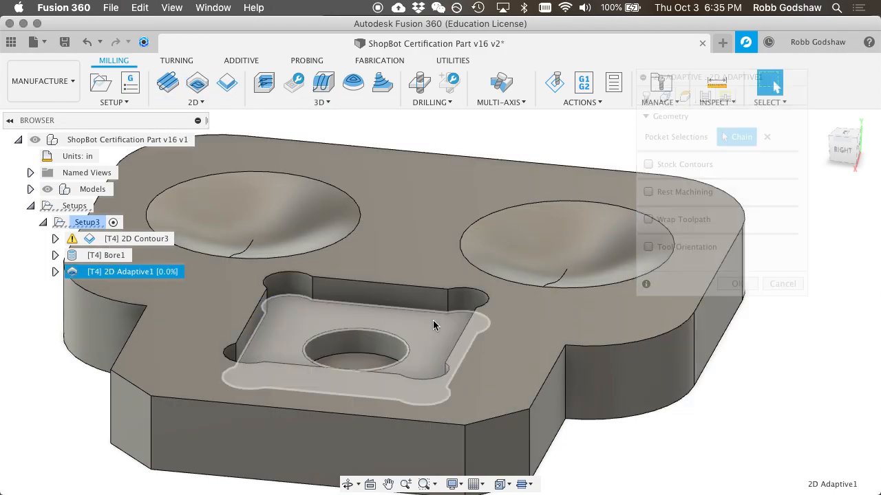
Step: Examine the adaptive clearing toolpath in the square pocket up close and play its simulation
scroll(405, 308, up, 3)
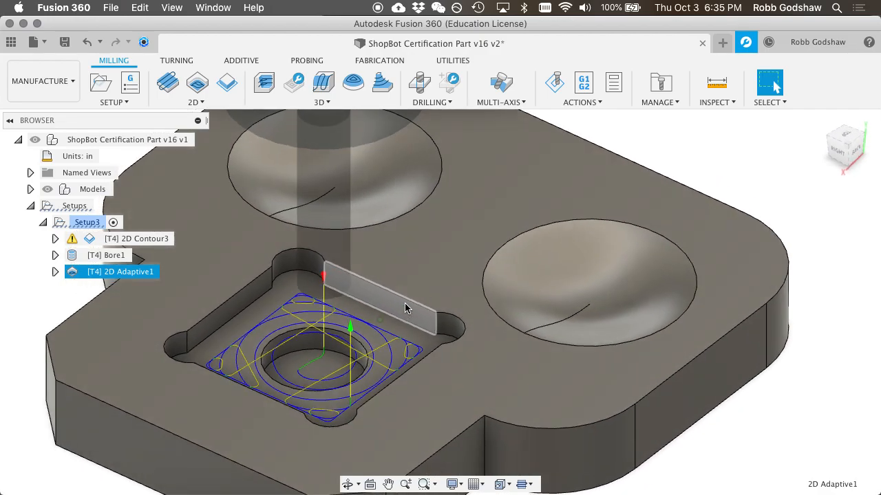
shift+scroll(404, 307, right, 10)
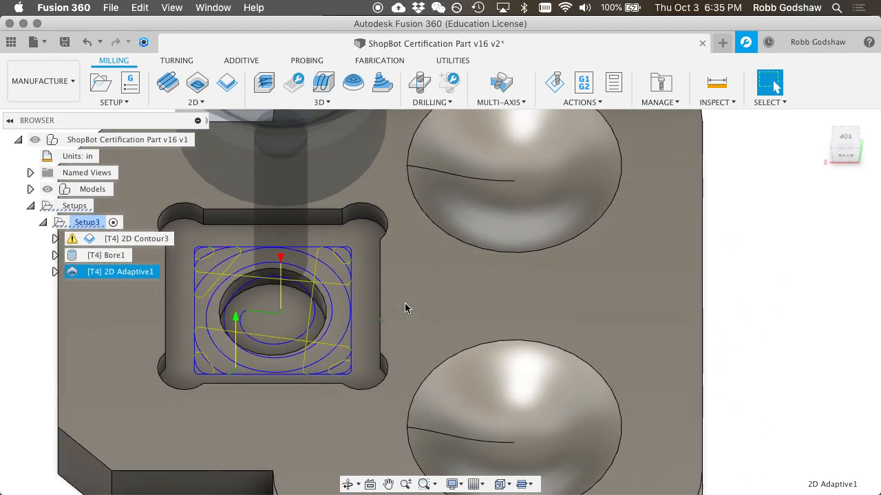
shift+scroll(405, 308, left, 10)
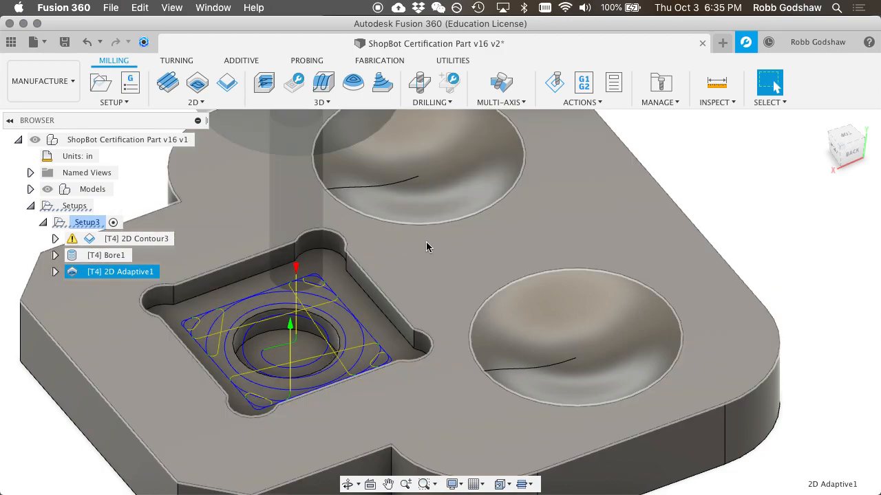
scroll(464, 253, up, 5)
scroll(464, 259, up, 2)
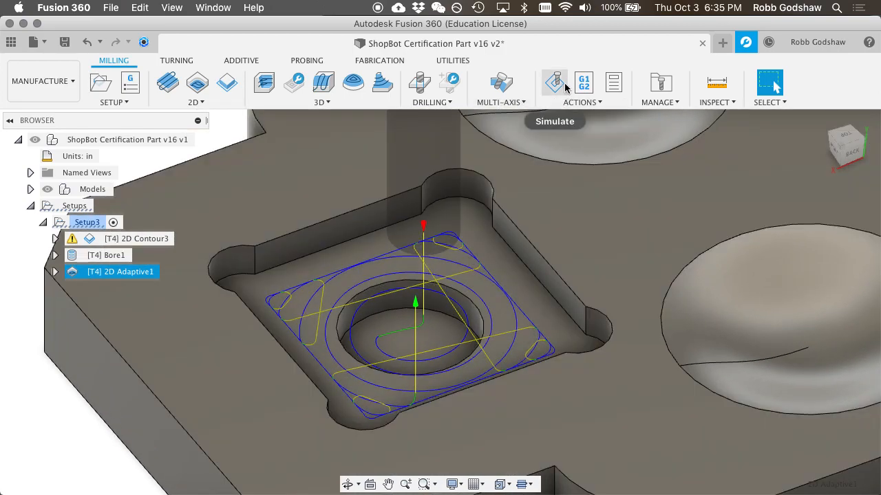
click(555, 82)
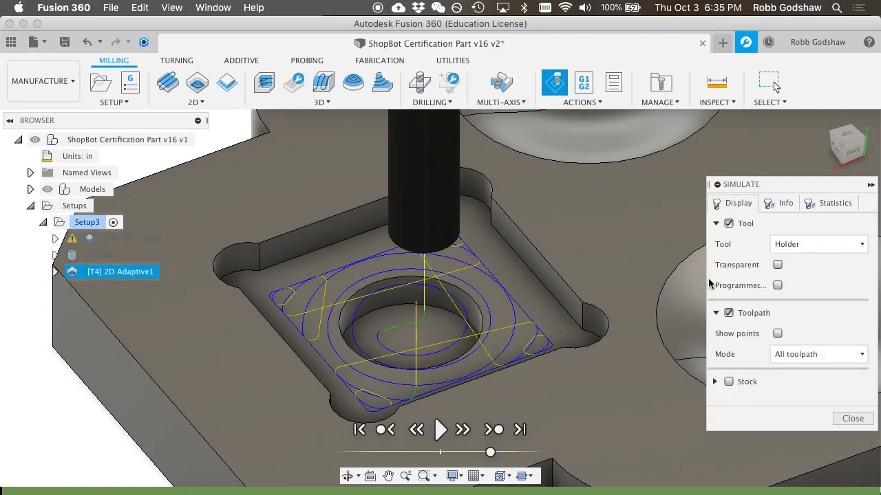
click(440, 429)
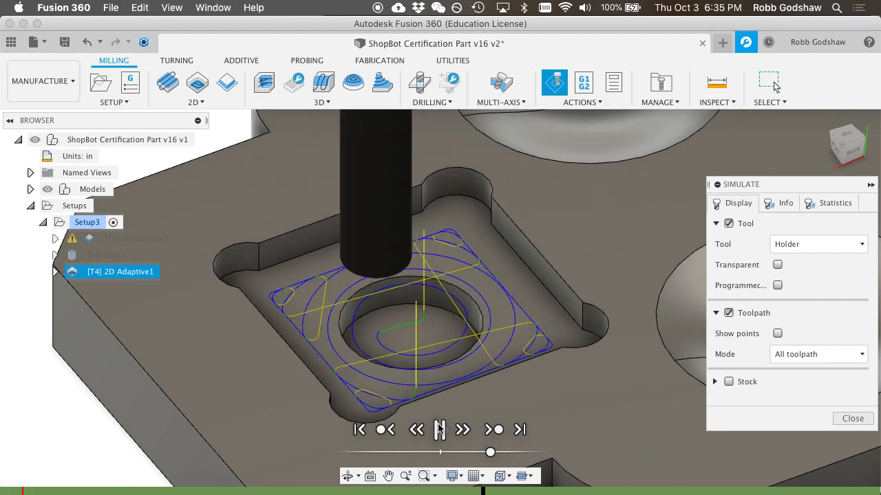
click(853, 418)
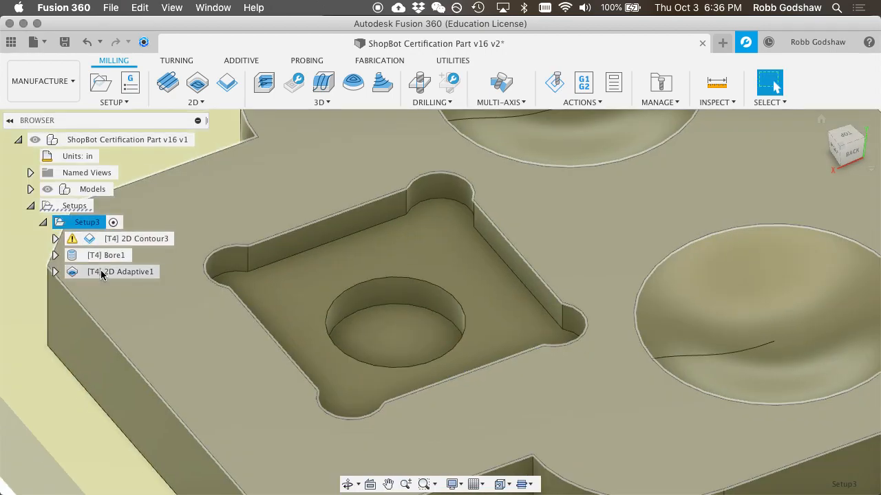
Step: Delete the 2D Adaptive operation and start a new 2D Pocket operation with the square pocket's floor as the pocket selection
click(103, 271)
key(Delete)
click(198, 102)
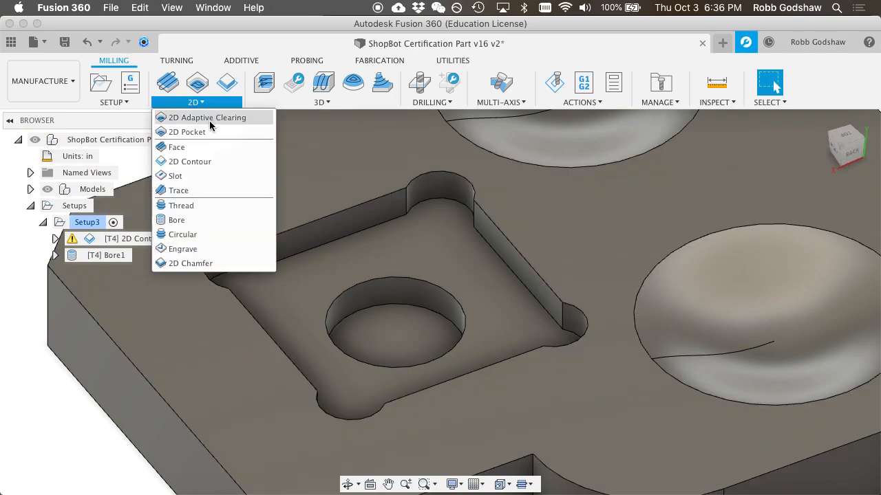
click(209, 129)
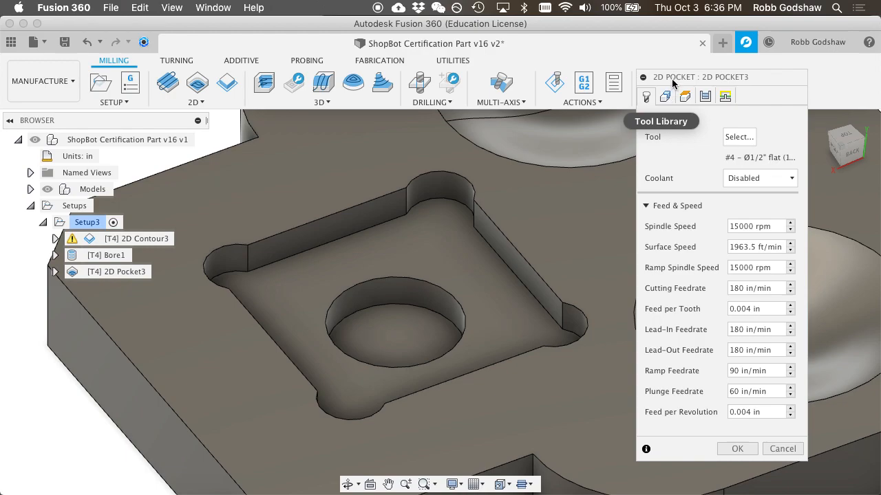
click(383, 265)
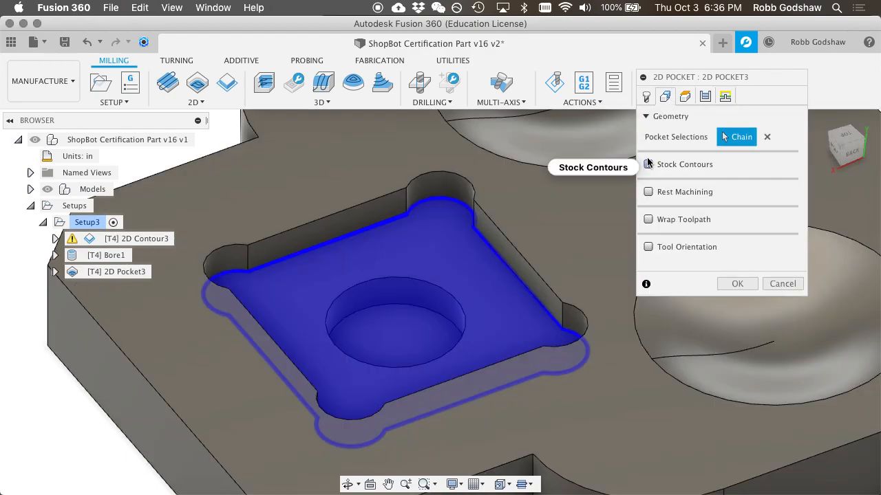
Step: Review the 2D Pocket's height settings and set its Sideways Compensation to Right (conventional milling)
click(686, 97)
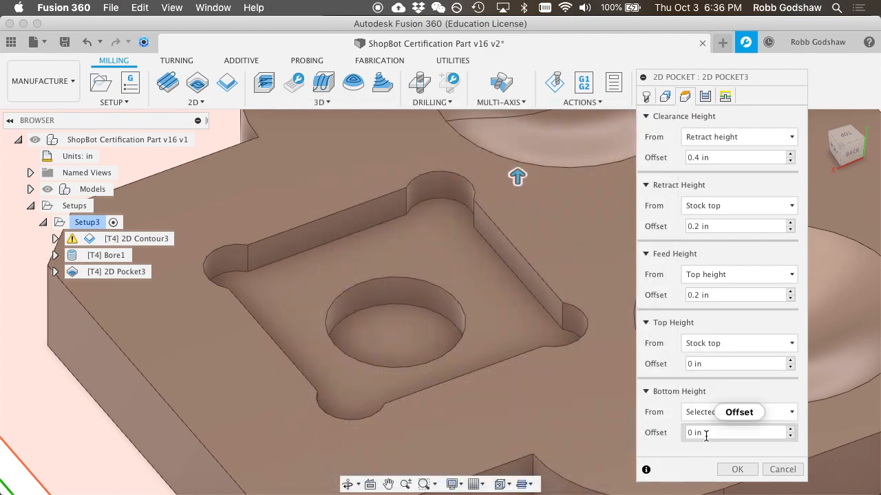
click(703, 98)
shift+scroll(486, 336, right, 10)
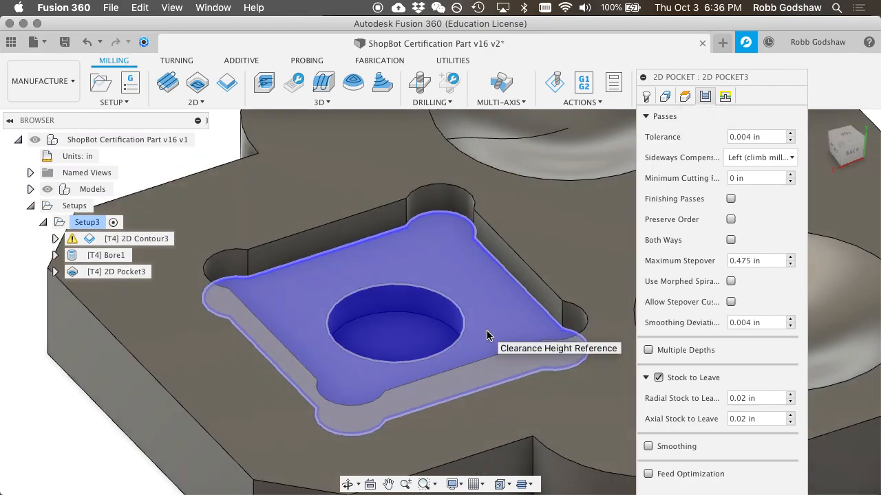
shift+scroll(486, 336, left, 10)
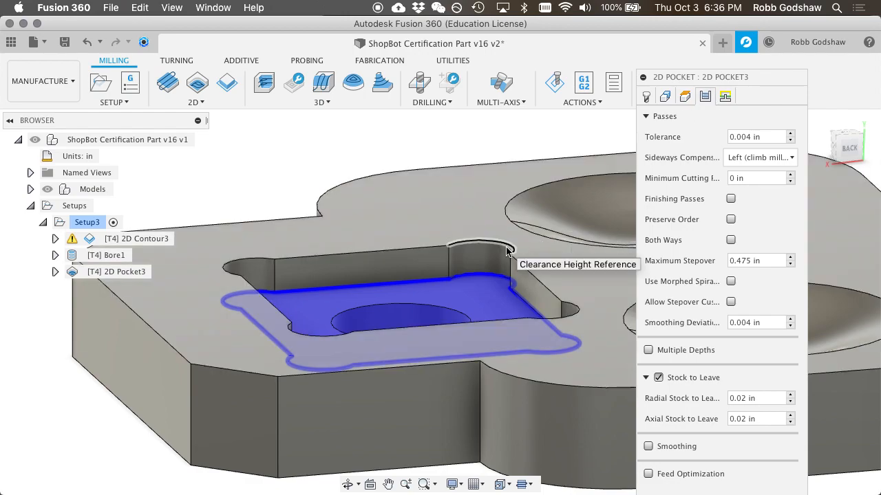
shift+scroll(506, 251, left, 10)
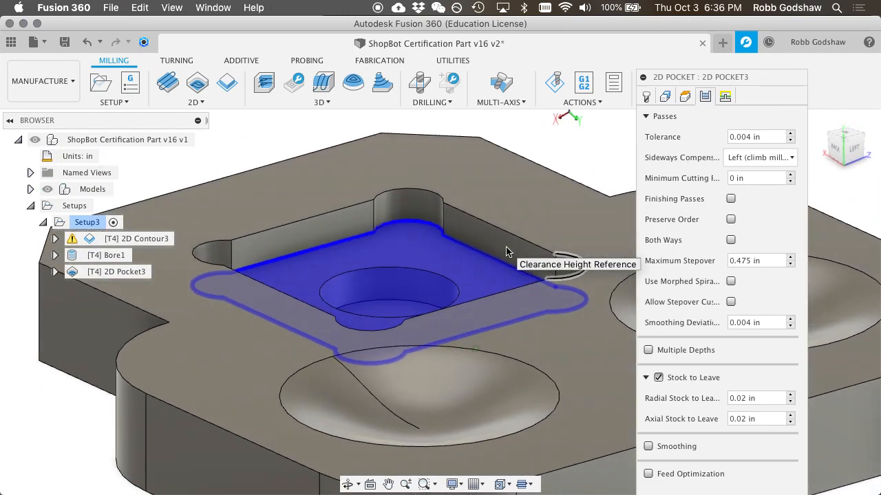
shift+scroll(506, 251, left, 15)
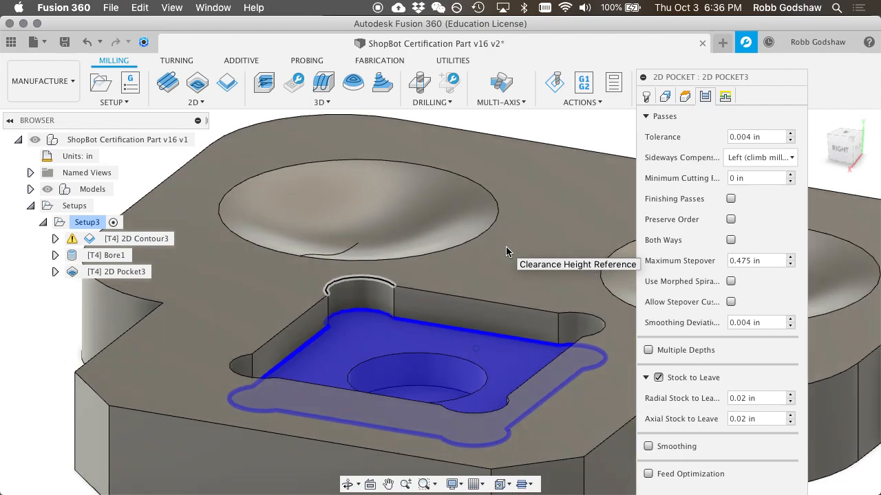
shift+scroll(506, 251, left, 4)
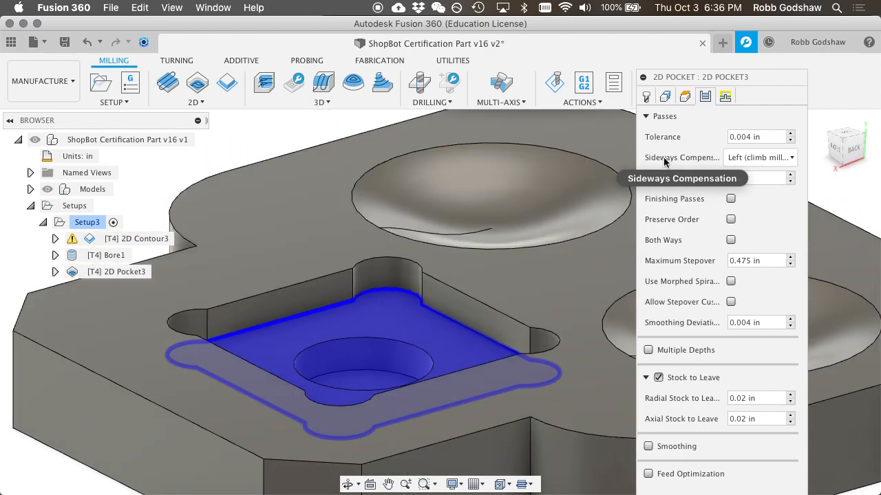
click(743, 158)
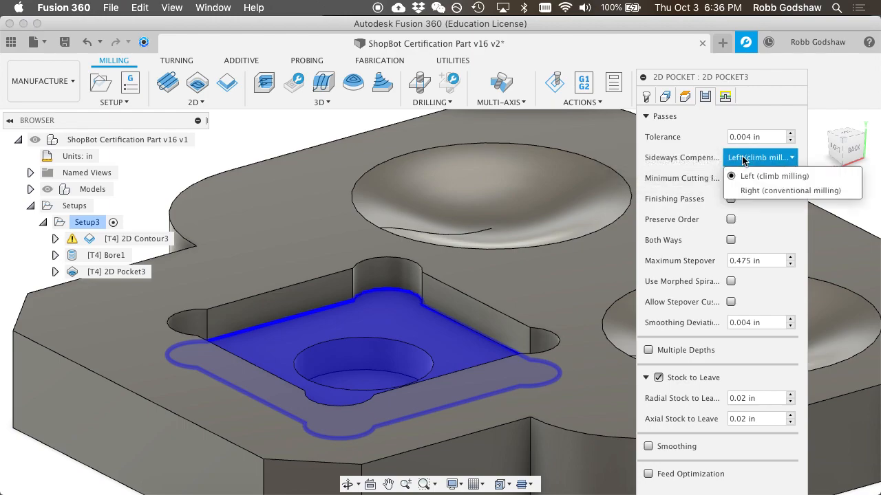
click(748, 190)
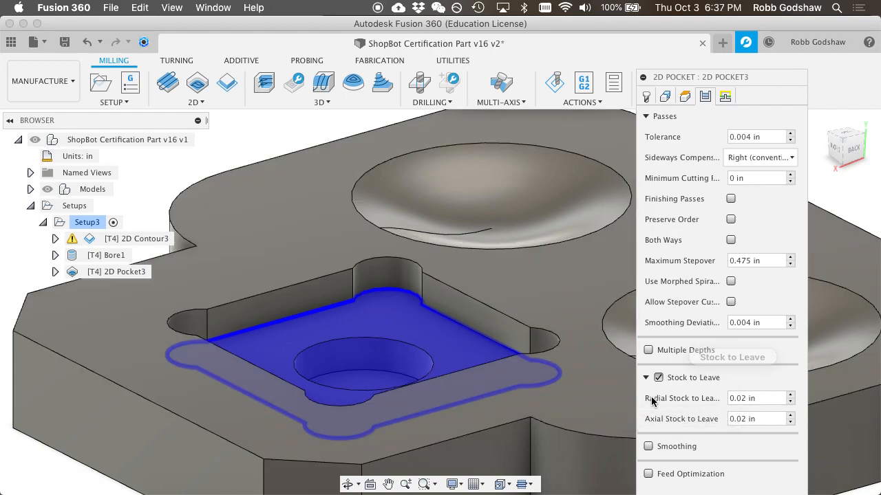
Step: Confirm the 2D Pocket settings, including Stock to Leave, and generate the square pocket's toolpath
drag(724, 77, 704, 44)
key(Return)
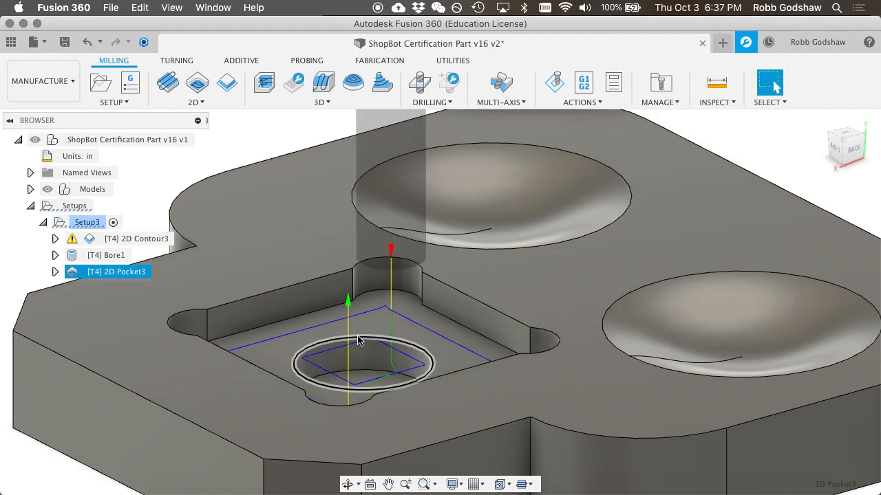
shift+scroll(369, 331, up, 10)
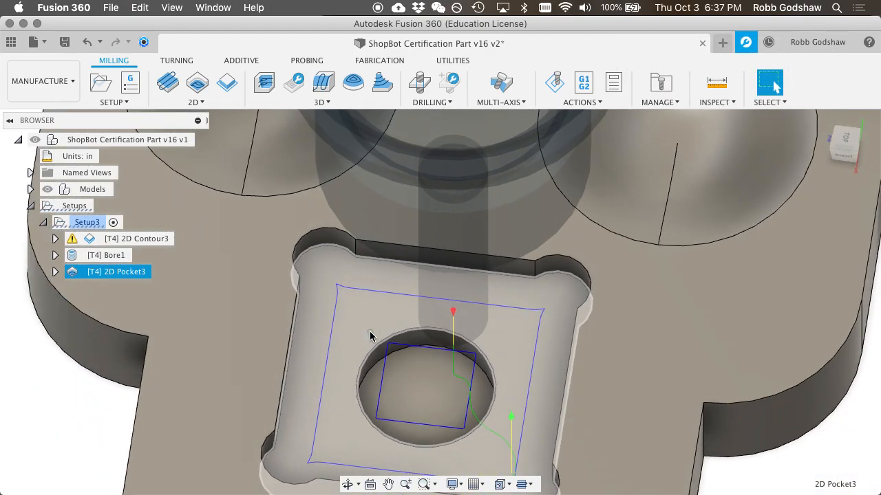
shift+scroll(370, 335, up, 5)
Step: Simulate the 2D Pocket toolpath, pause it partway and examine the clearance between the cutter and the pocket wall up close
click(559, 80)
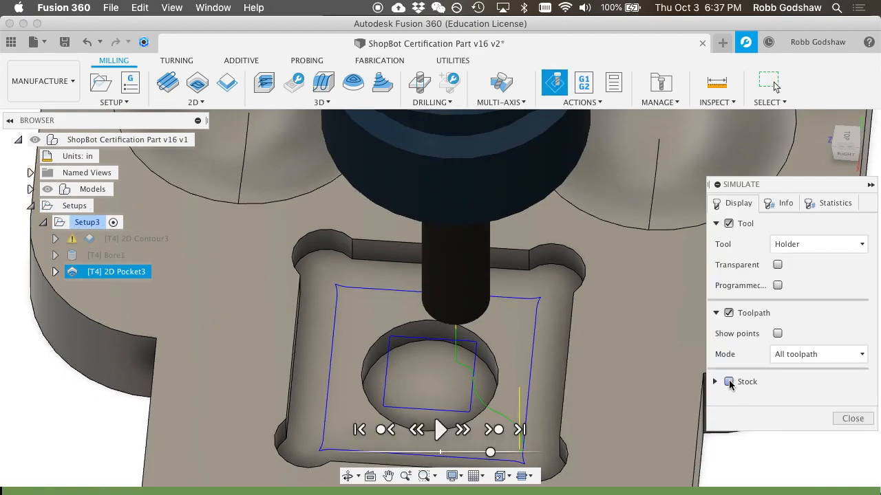
click(442, 430)
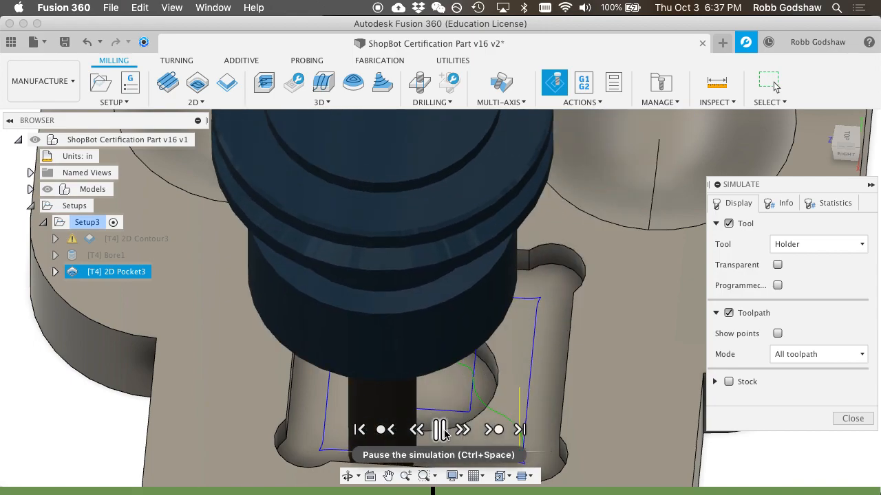
click(442, 431)
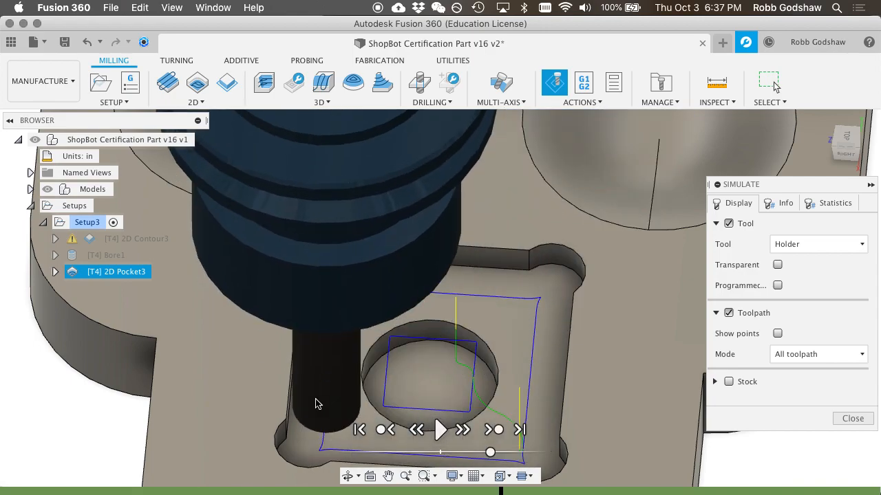
scroll(315, 404, up, 10)
scroll(325, 383, up, 5)
scroll(330, 364, down, 3)
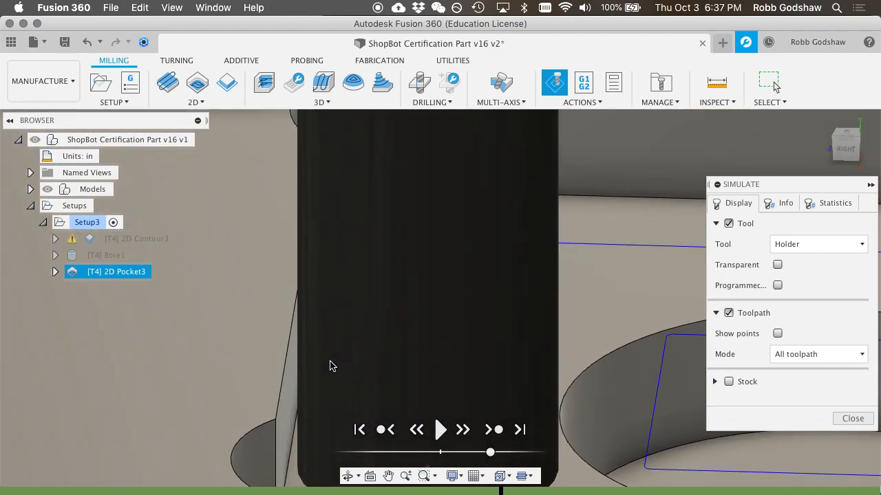
scroll(331, 366, down, 2)
scroll(331, 366, up, 4)
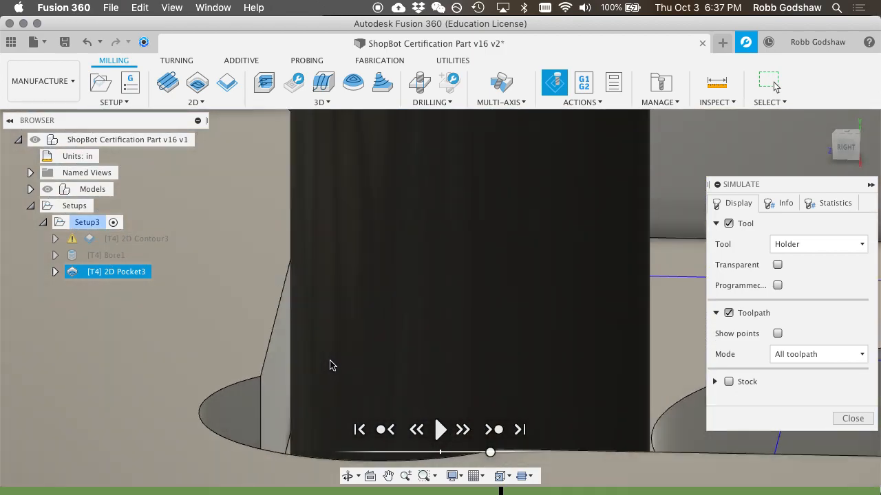
shift+scroll(330, 366, down, 5)
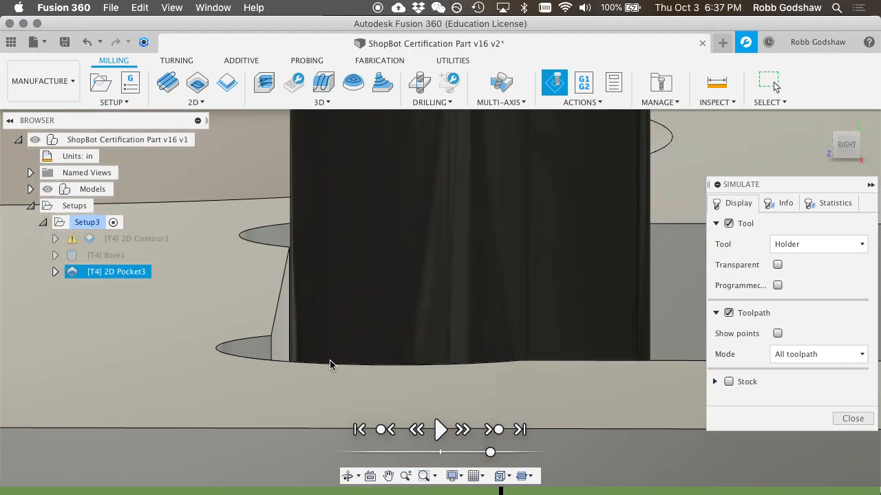
shift+scroll(331, 365, down, 2)
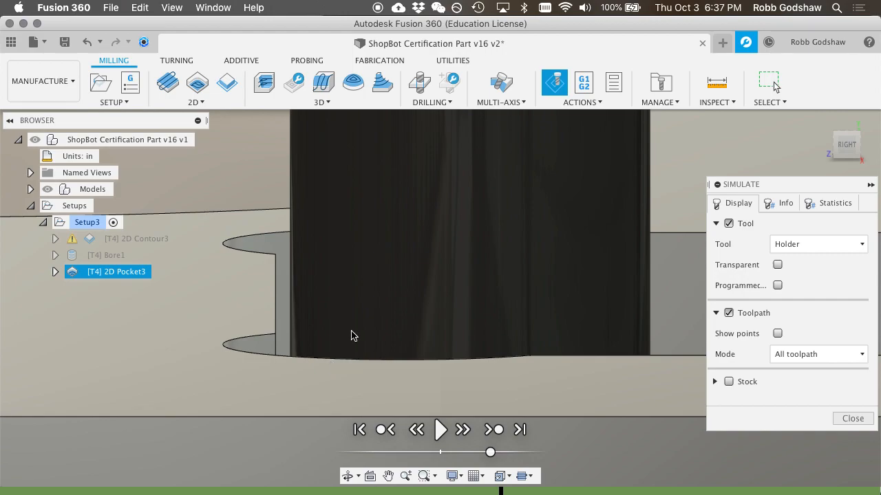
click(850, 419)
Step: Reopen the 2D Pocket operation for editing and turn off Stock to Leave in its passes settings
right_click(116, 273)
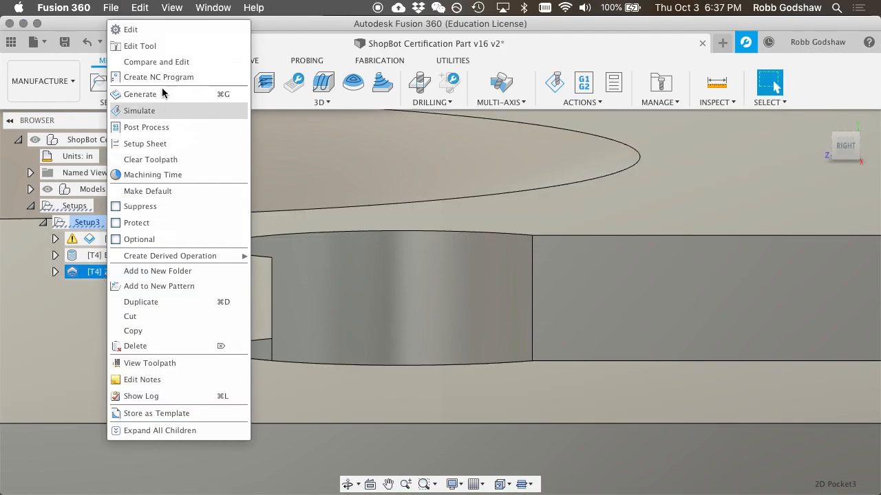
click(168, 36)
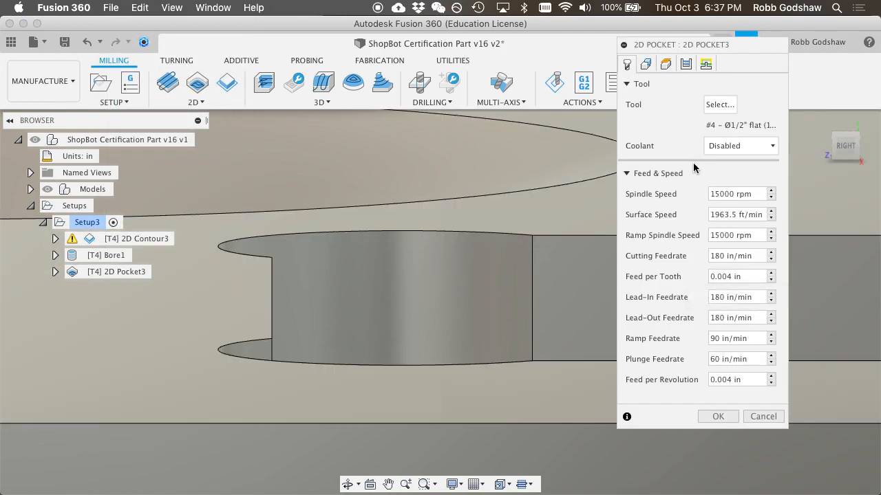
click(686, 64)
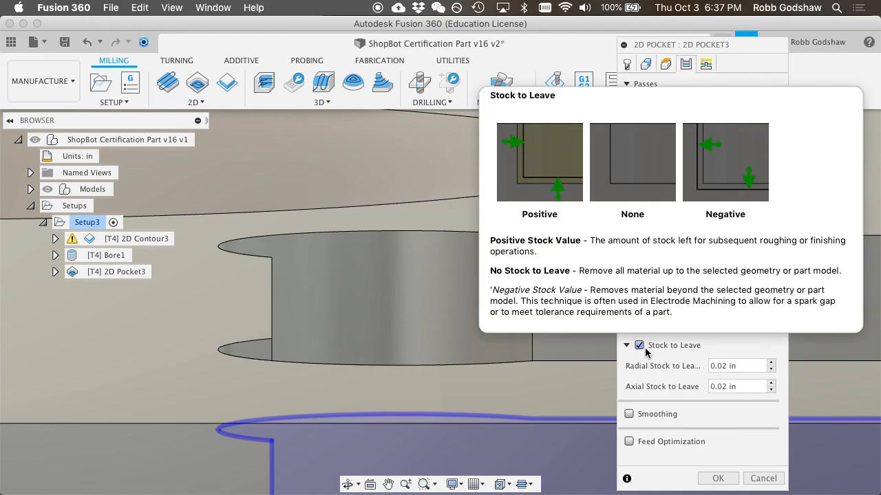
click(644, 348)
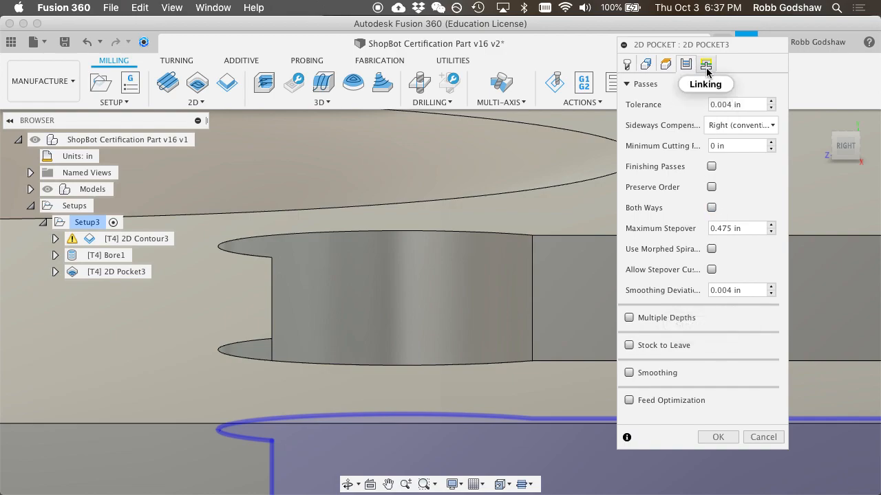
Step: Calculate the stepover ratio 0.475/0.5 and the reduced stepover 0.5*.66 in Spotlight
click(756, 228)
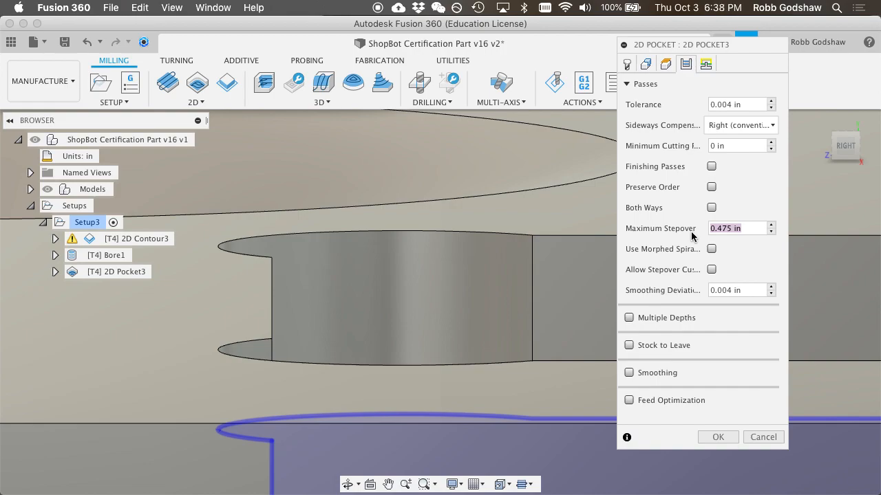
key(super+space)
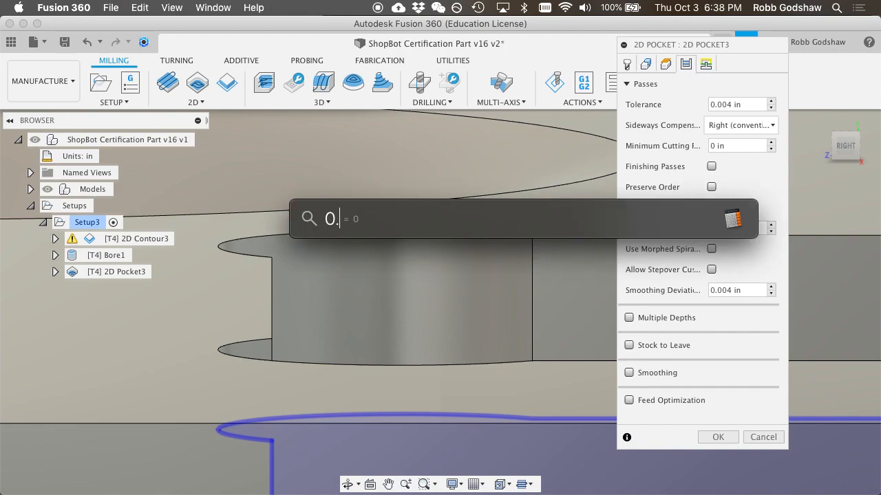
text(0.5/0.47)
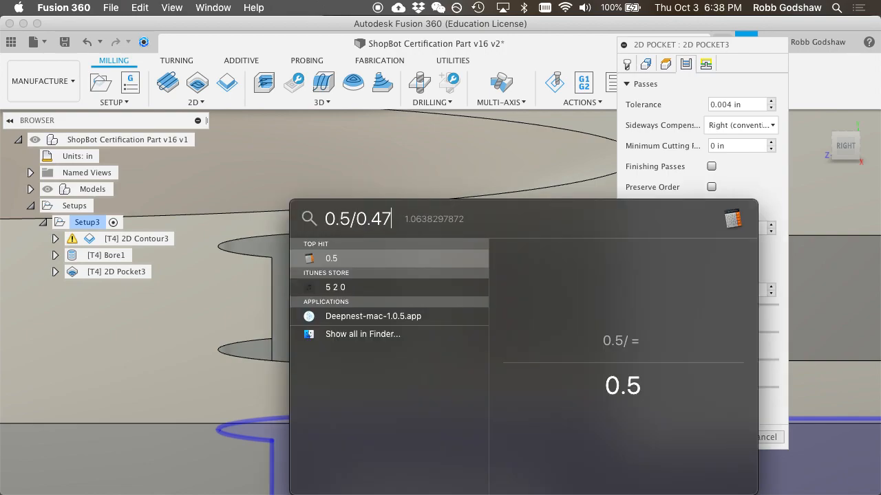
text(5/)
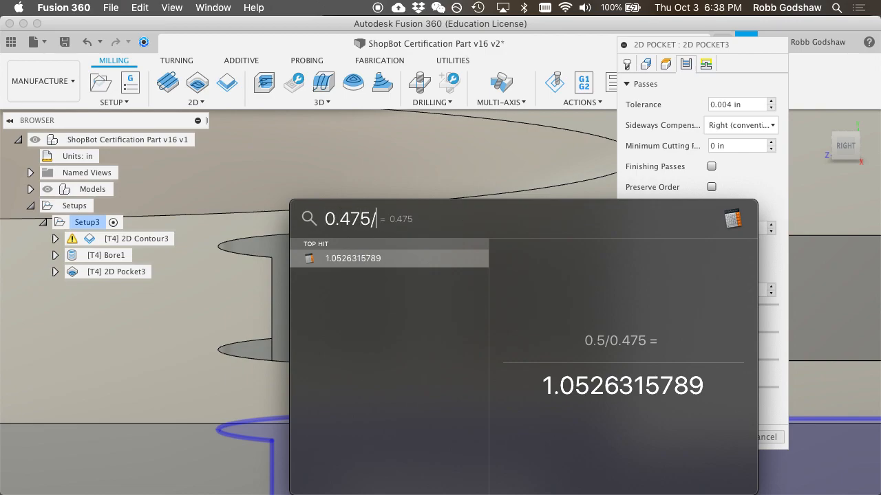
text(0)
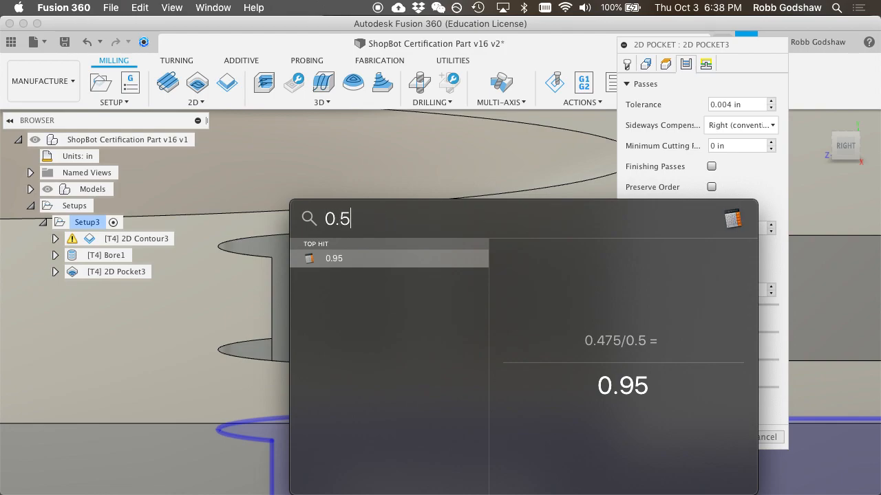
key(BackSpace)
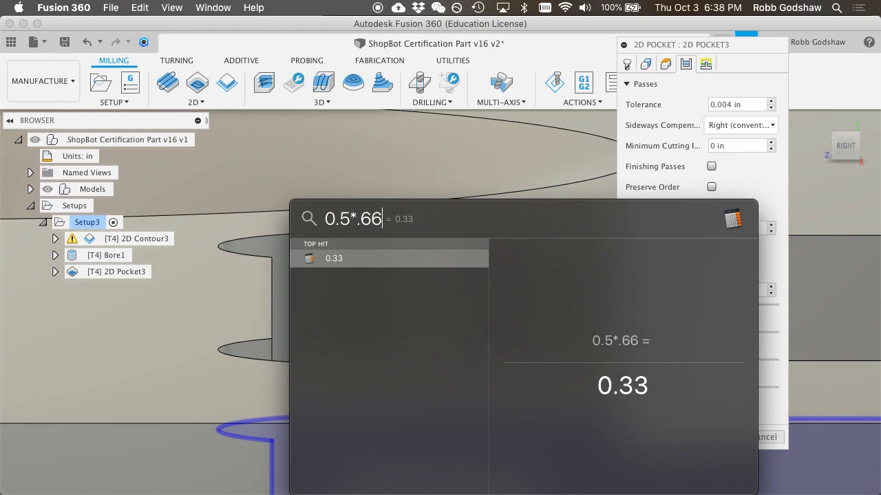
key(Escape)
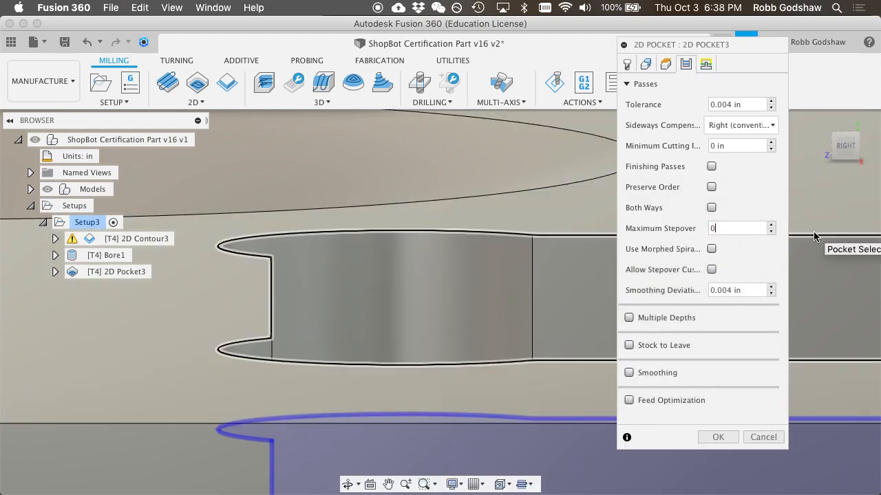
Step: Set the 2D Pocket's Maximum Stepover to 0.33 in and regenerate its toolpath
text(0.33)
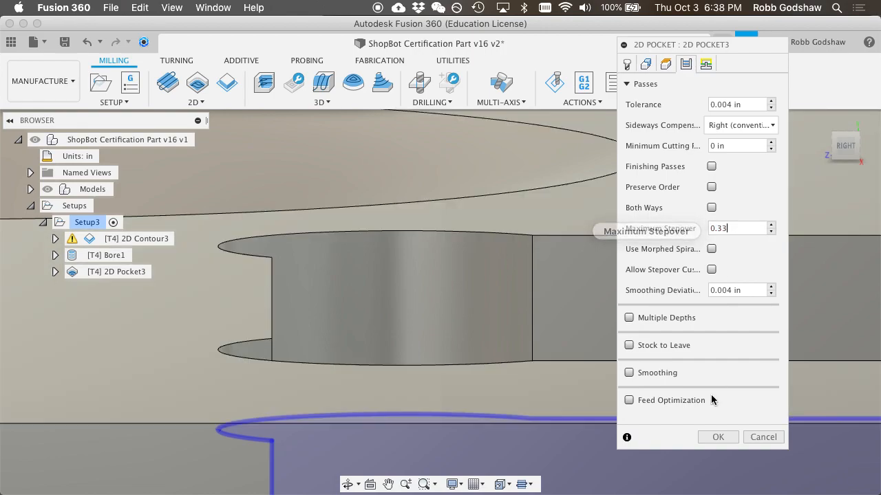
click(713, 438)
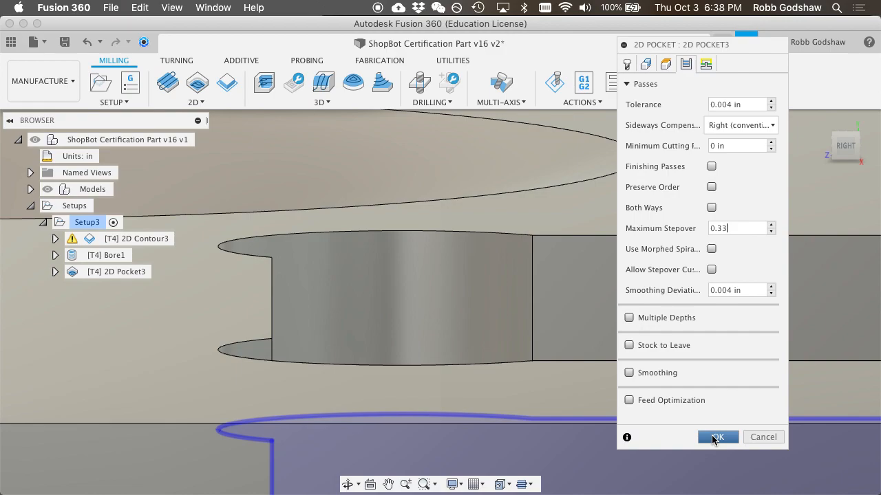
click(716, 438)
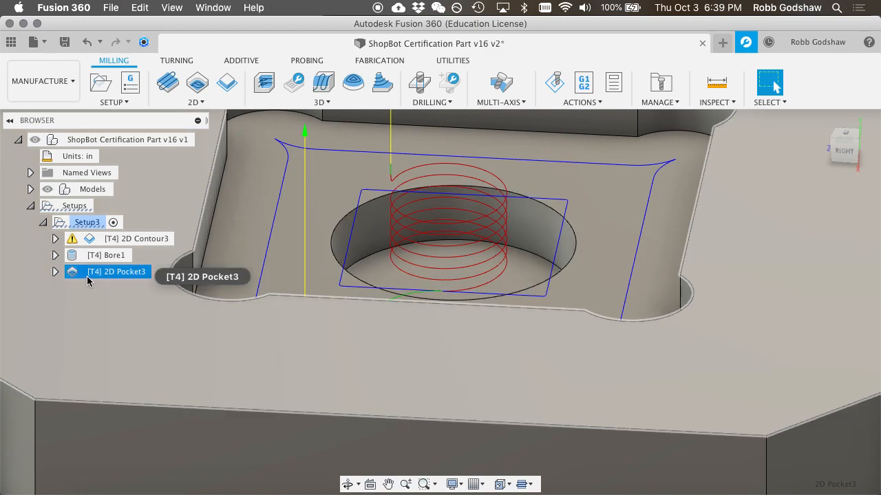
Step: Set the 2D Pocket's helix Ramping Angle to 10 deg, disable Lead-In and Lead-Out, and regenerate the toolpath
double_click(78, 273)
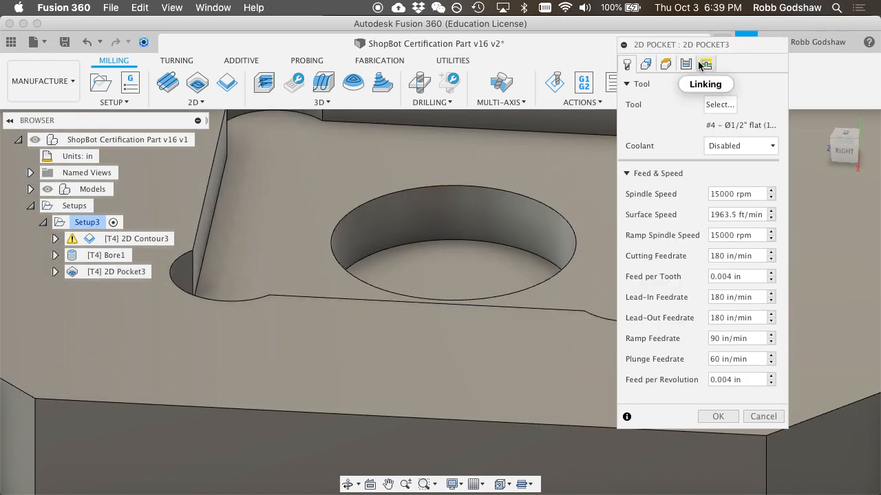
click(704, 65)
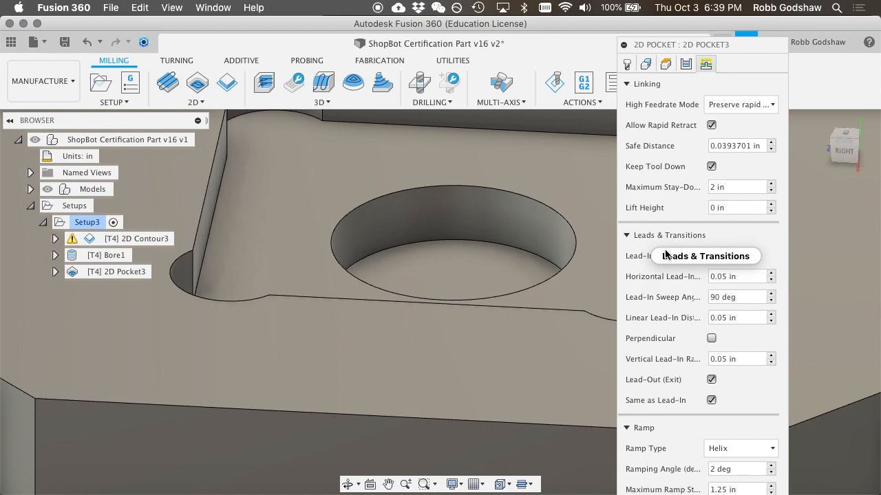
click(753, 468)
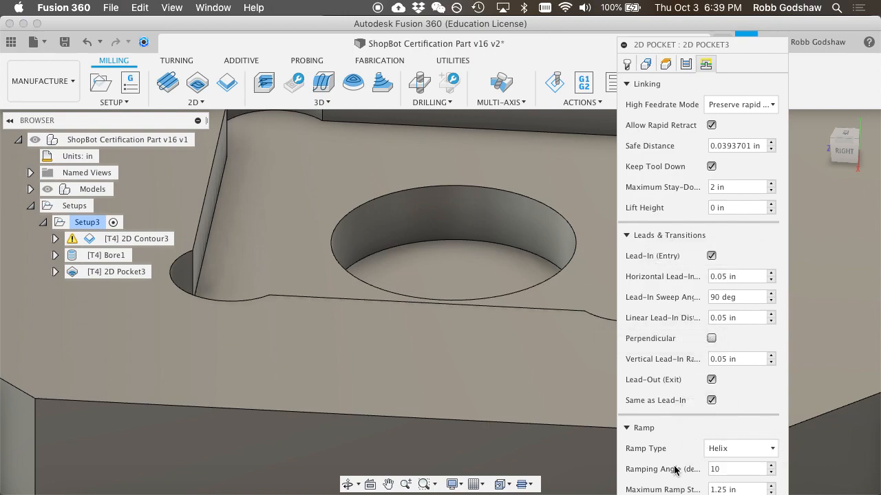
click(711, 256)
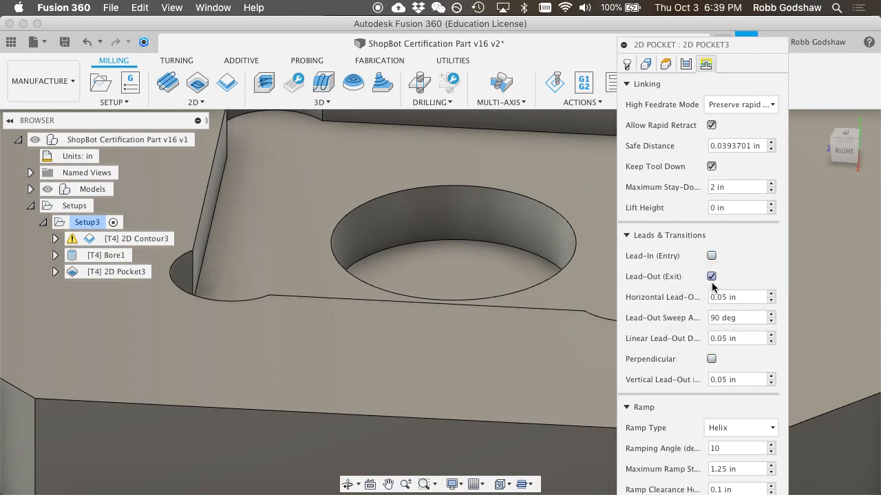
click(711, 277)
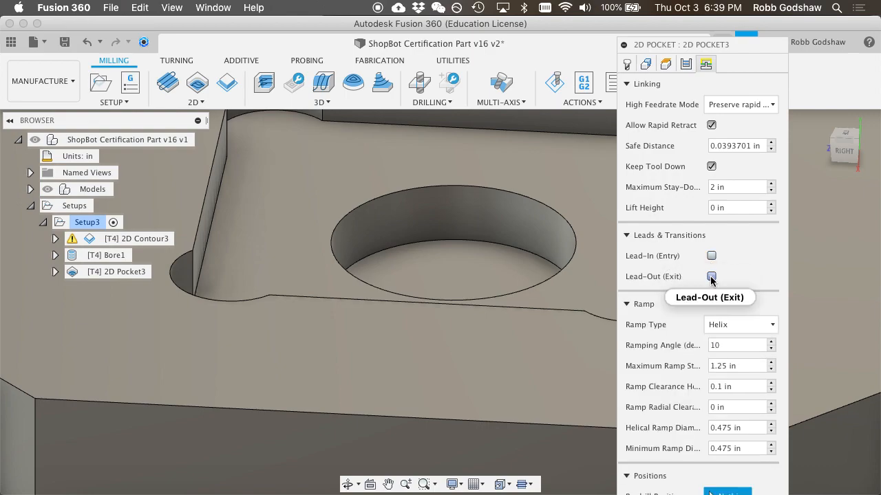
click(627, 236)
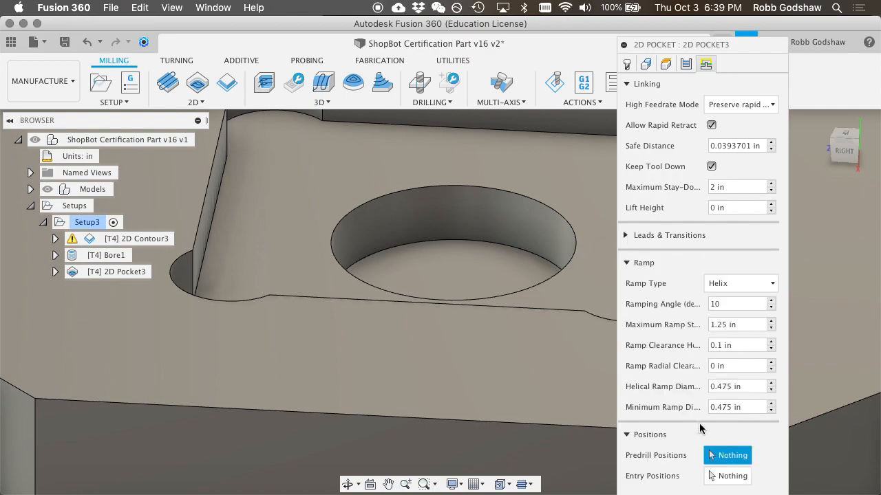
key(Return)
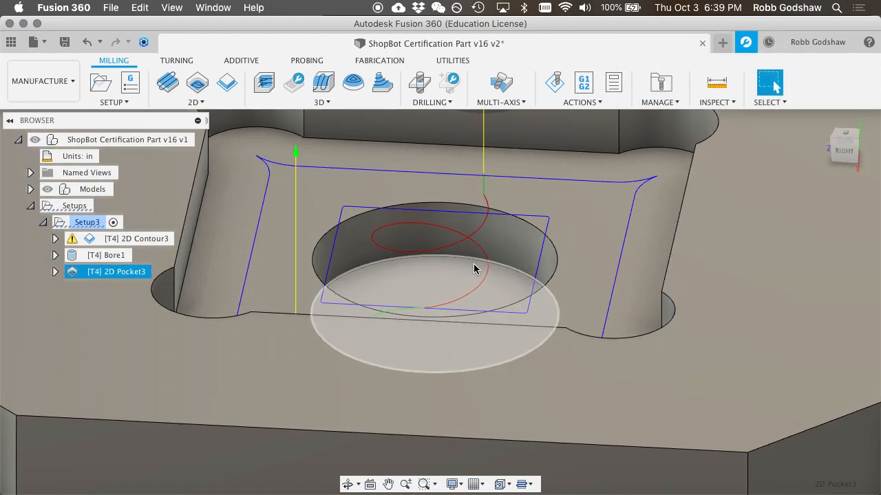
Step: Examine the 2D Pocket's helical entry ramp and cutting passes from several angles
shift+scroll(473, 268, down, 10)
shift+scroll(473, 269, up, 5)
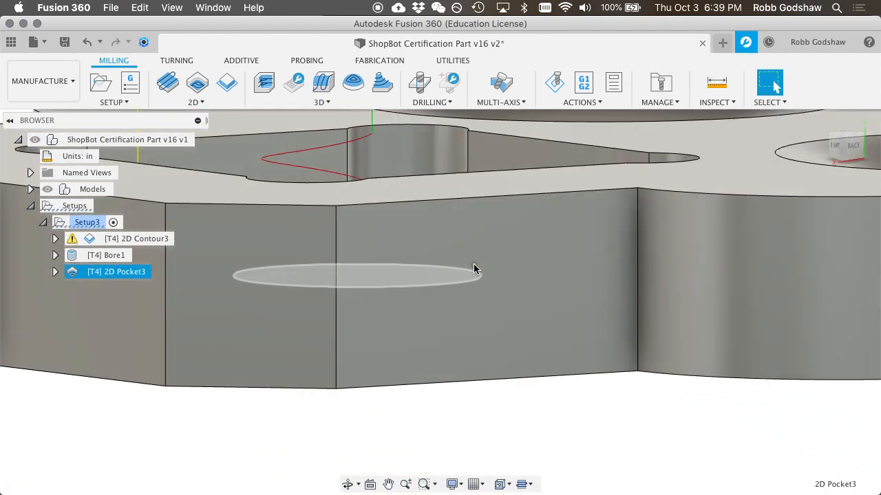
shift+scroll(473, 269, up, 5)
shift+scroll(474, 269, down, 6)
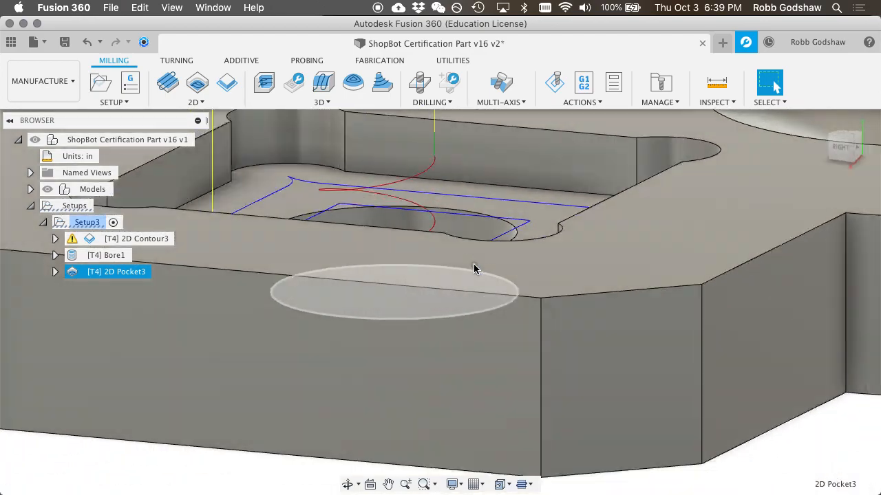
shift+scroll(474, 268, up, 3)
shift+scroll(474, 269, down, 6)
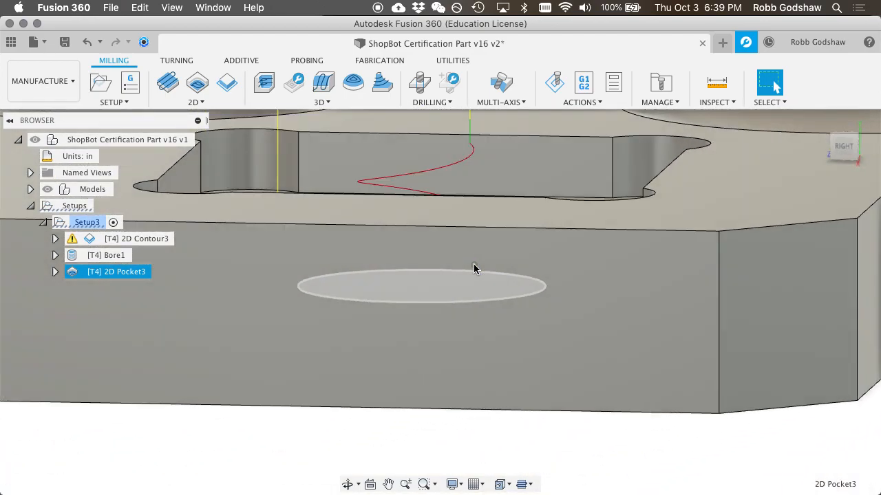
shift+scroll(473, 269, up, 6)
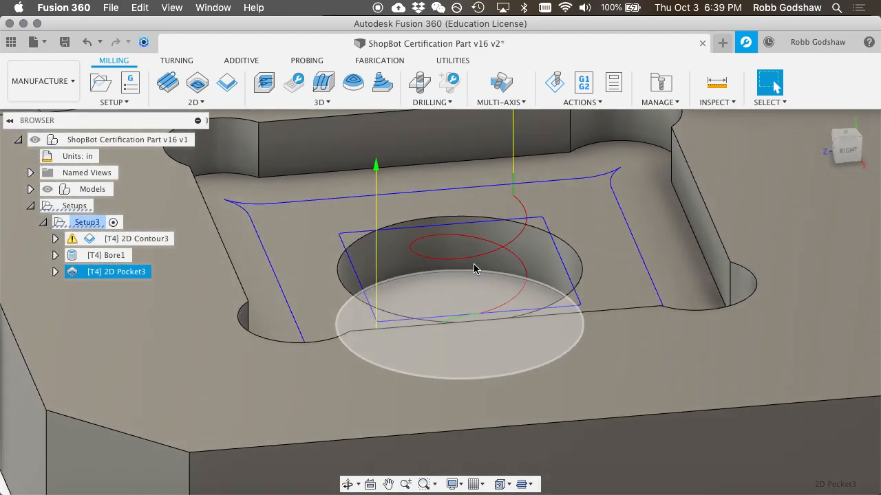
scroll(474, 268, up, 4)
scroll(474, 268, left, 3)
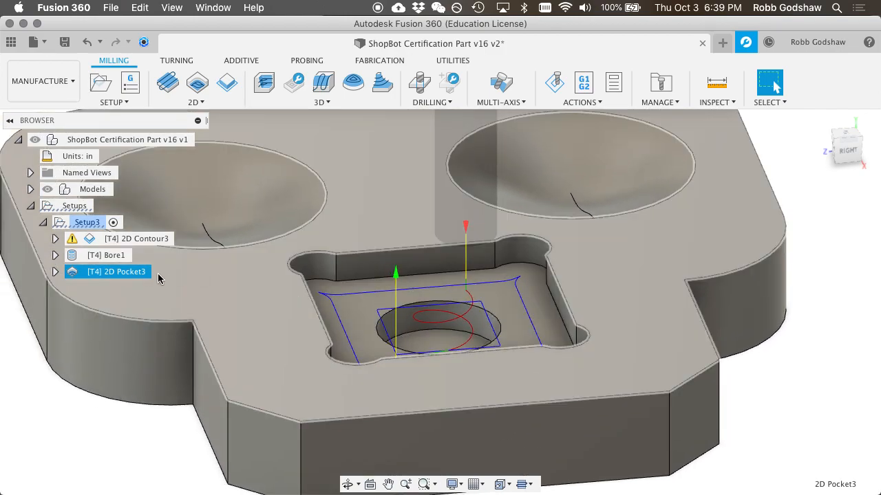
Step: Lower the 2D Pocket's helix Ramping Angle and regenerate its toolpath
right_click(83, 277)
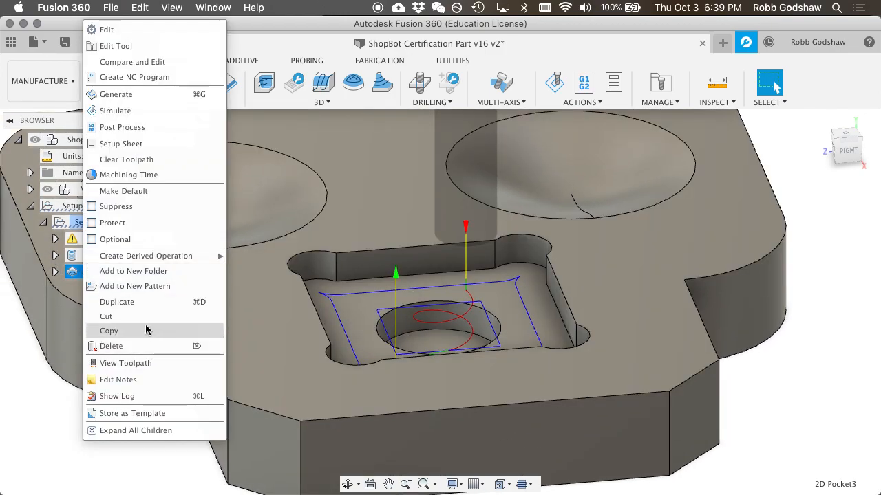
click(135, 33)
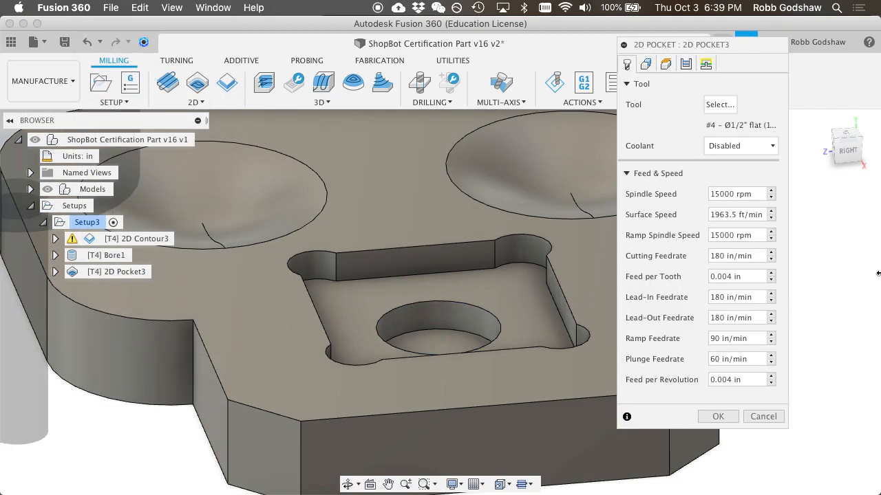
click(705, 64)
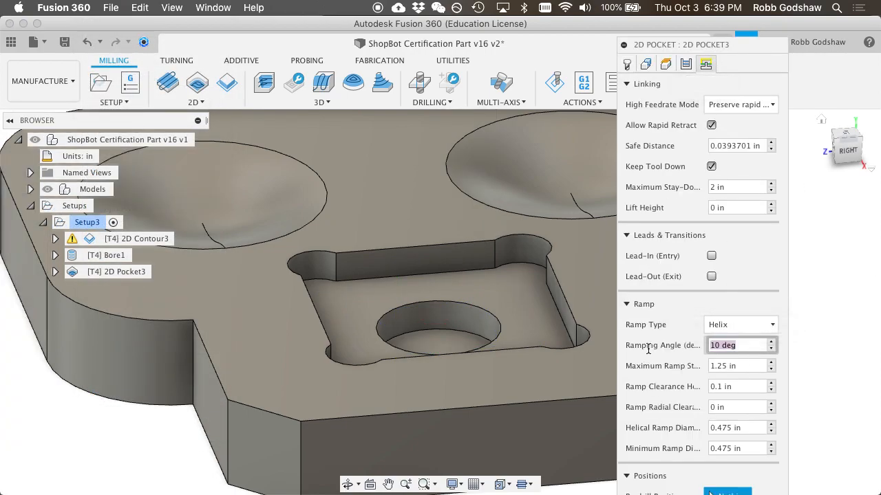
key(Return)
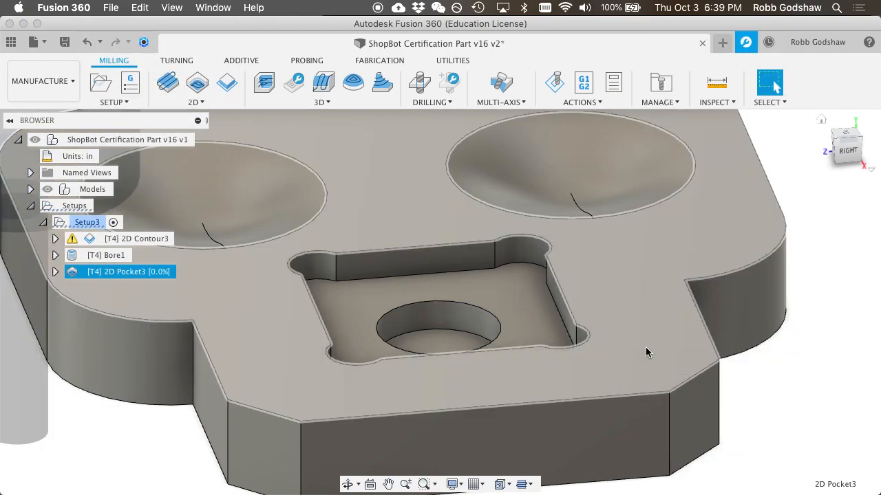
Step: Examine the regenerated 2D Pocket toolpath's helical entry from the side and from above, checking its slope and turns within the pocket
shift+scroll(457, 317, right, 8)
shift+scroll(456, 317, down, 3)
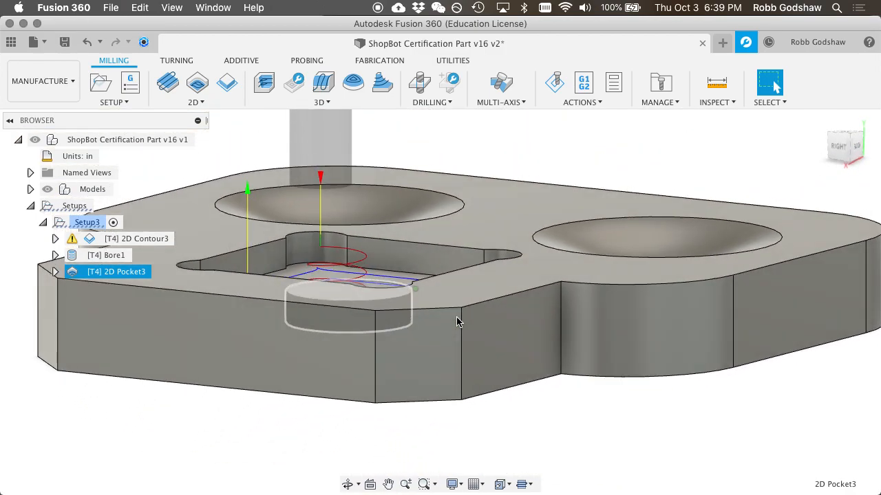
shift+scroll(456, 317, up, 8)
shift+scroll(456, 317, right, 3)
shift+scroll(456, 317, down, 5)
shift+scroll(456, 317, down, 8)
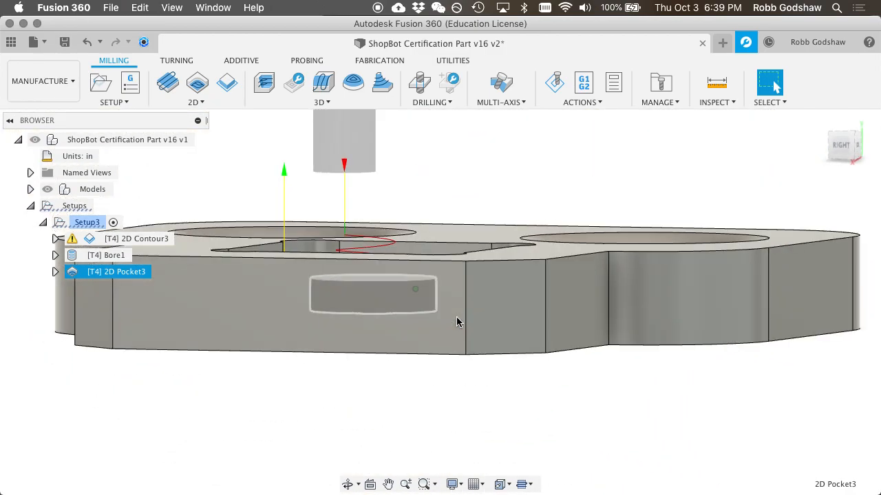
shift+scroll(456, 317, left, 5)
shift+scroll(456, 317, down, 3)
shift+scroll(456, 316, up, 8)
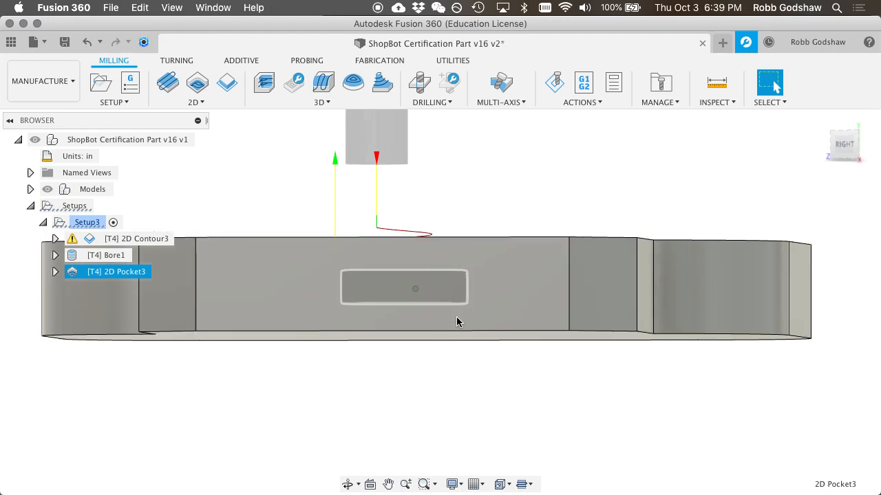
shift+scroll(456, 316, right, 6)
shift+scroll(457, 322, right, 5)
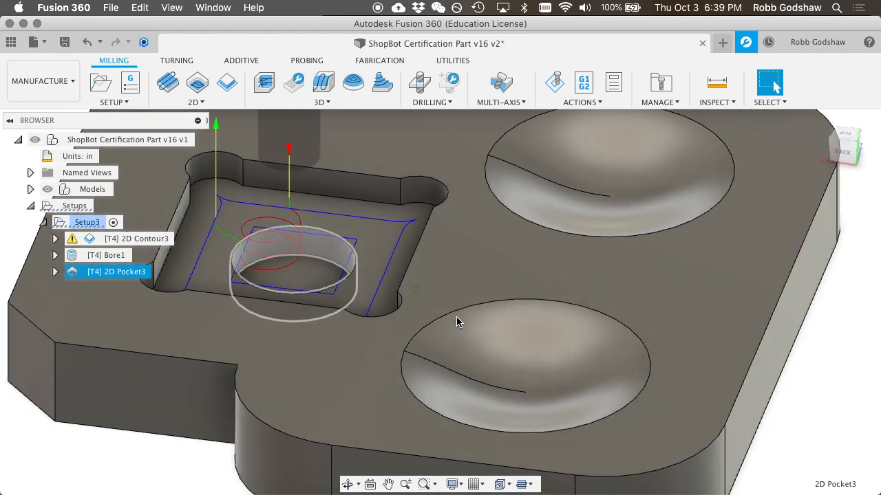
shift+scroll(457, 322, left, 4)
shift+scroll(457, 316, up, 3)
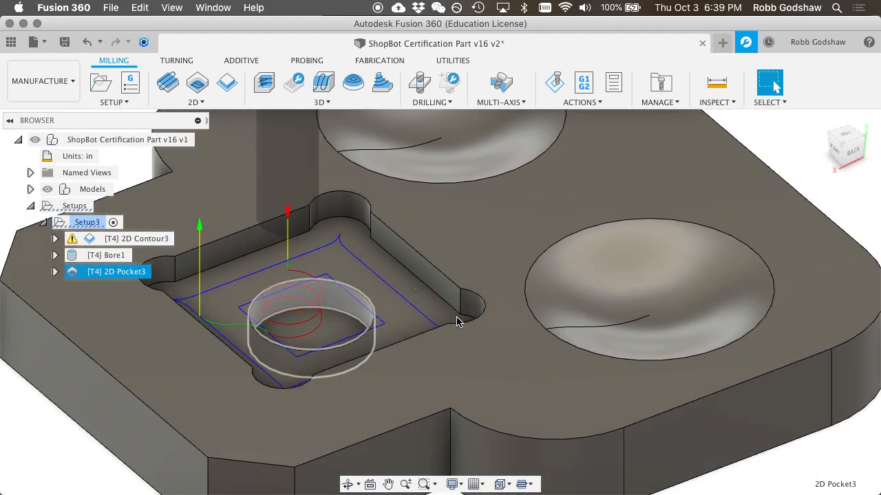
shift+scroll(457, 317, right, 5)
shift+scroll(456, 316, left, 5)
shift+scroll(456, 316, left, 2)
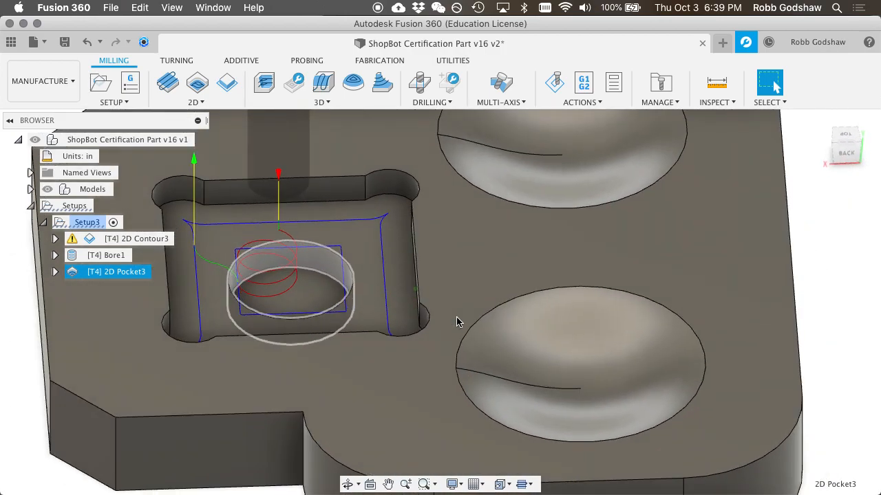
shift+scroll(456, 316, up, 3)
shift+scroll(456, 316, right, 5)
shift+scroll(459, 322, down, 2)
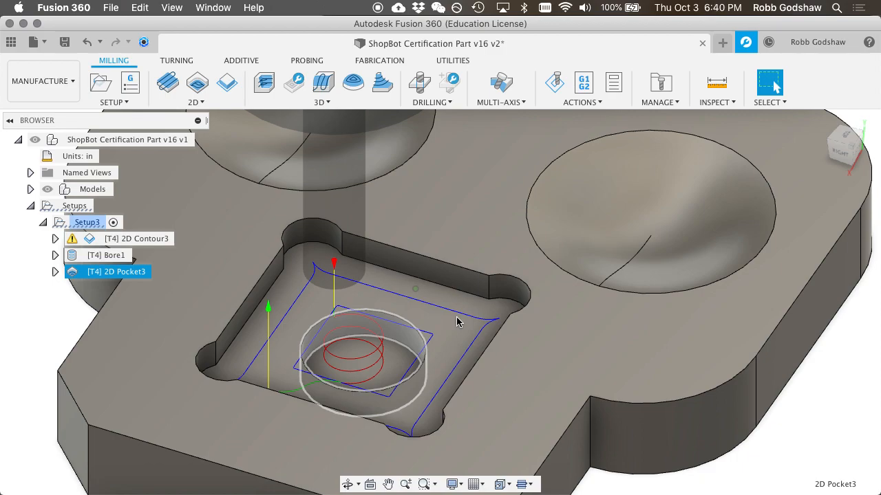
Step: Inspect the 2D Contour3, 2D Pocket3 and Bore1 toolpaths on the part, looking closely at the bore inside the square pocket
scroll(306, 302, down, 10)
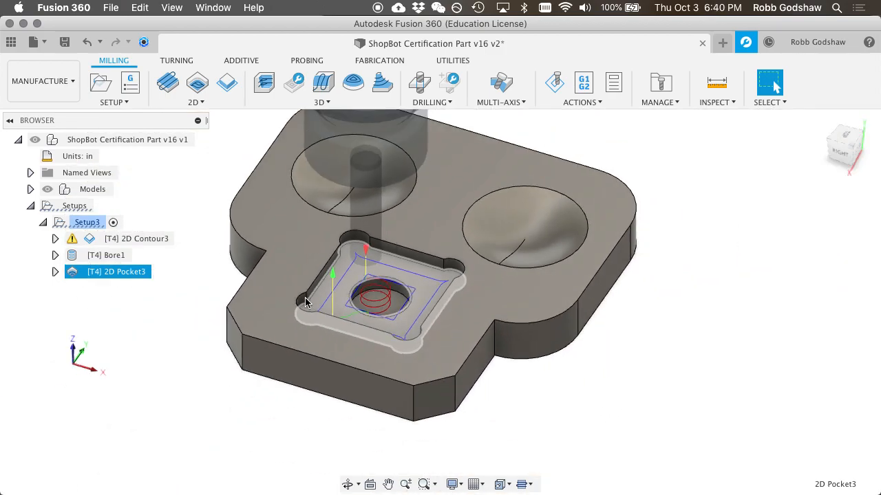
click(732, 213)
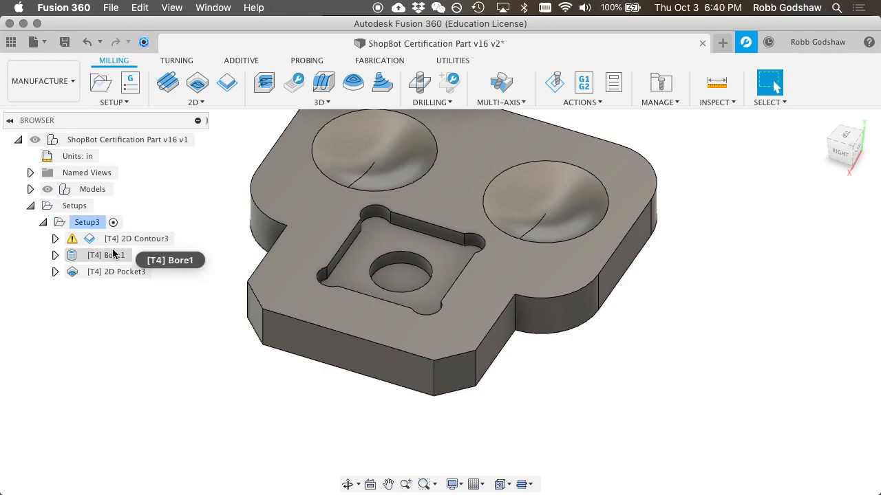
click(114, 240)
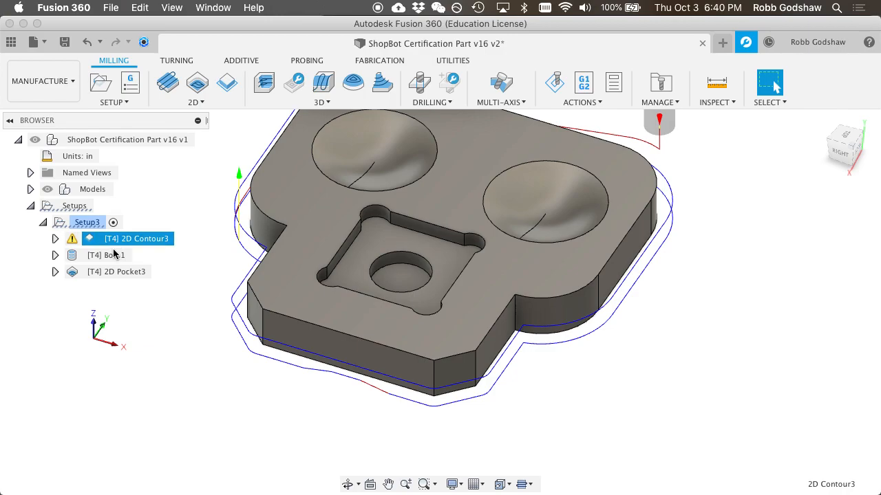
click(111, 258)
click(112, 271)
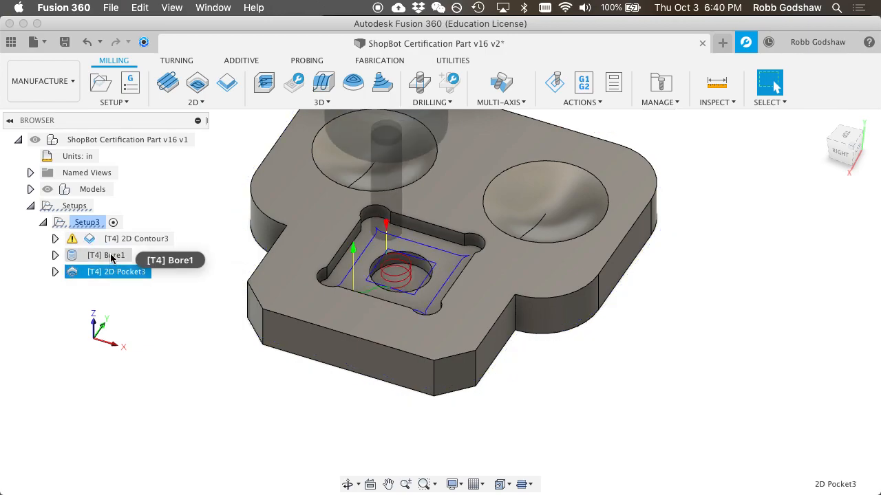
click(111, 256)
shift+scroll(258, 269, right, 10)
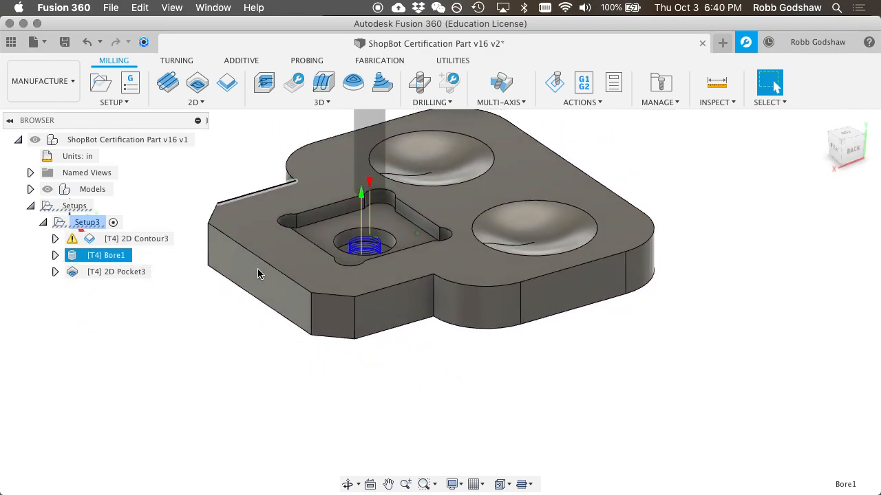
scroll(258, 269, up, 4)
scroll(265, 205, up, 4)
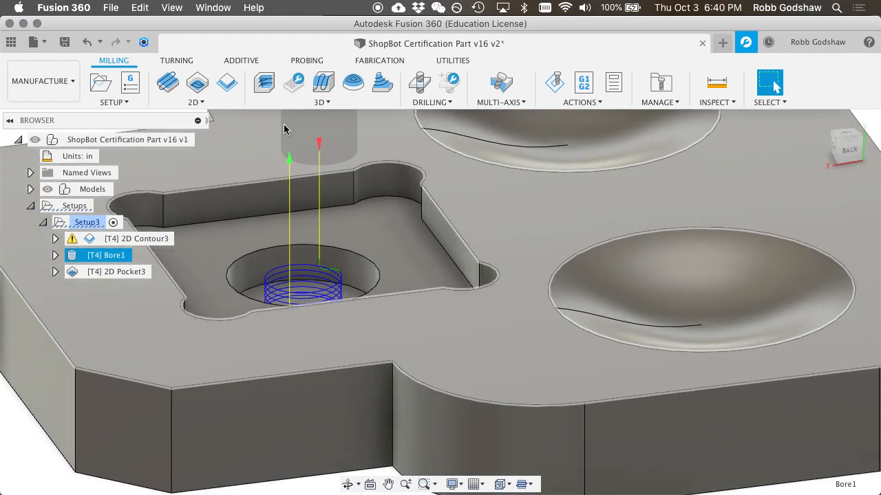
scroll(284, 124, up, 4)
scroll(284, 125, left, 2)
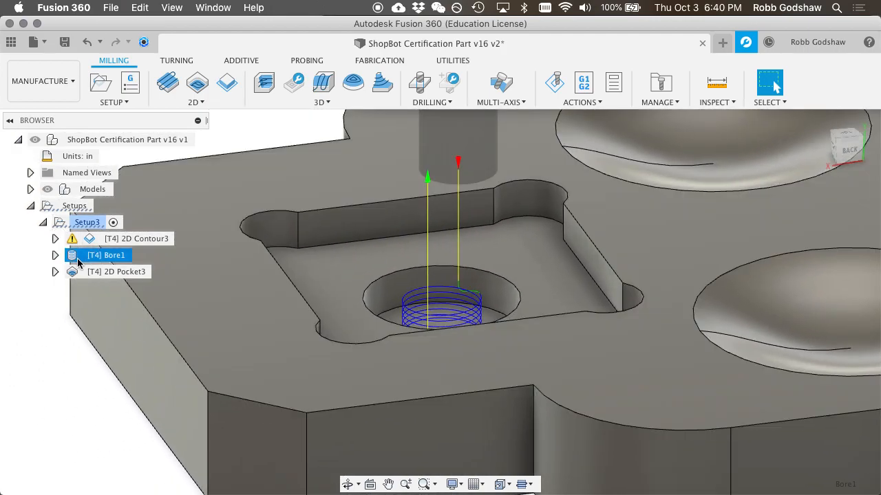
Step: Compare the toolpaths of the outer contour, bore and square pocket to check the order in which they cut
click(115, 238)
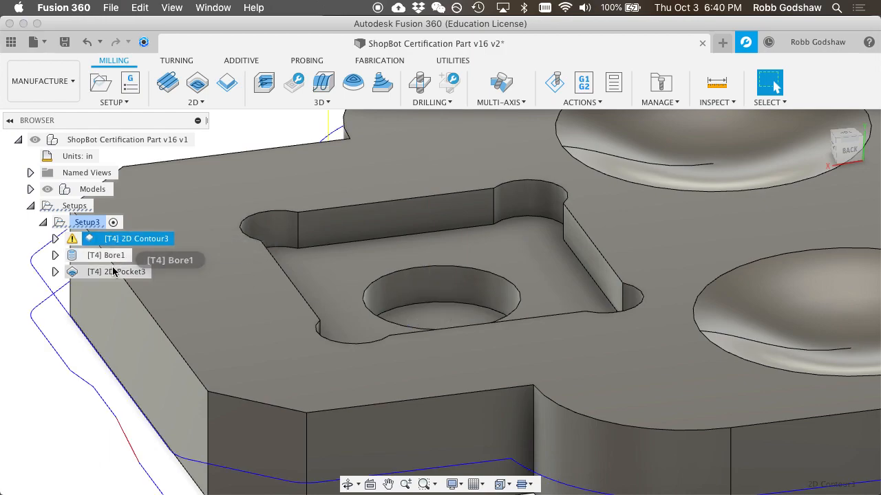
click(114, 272)
click(111, 258)
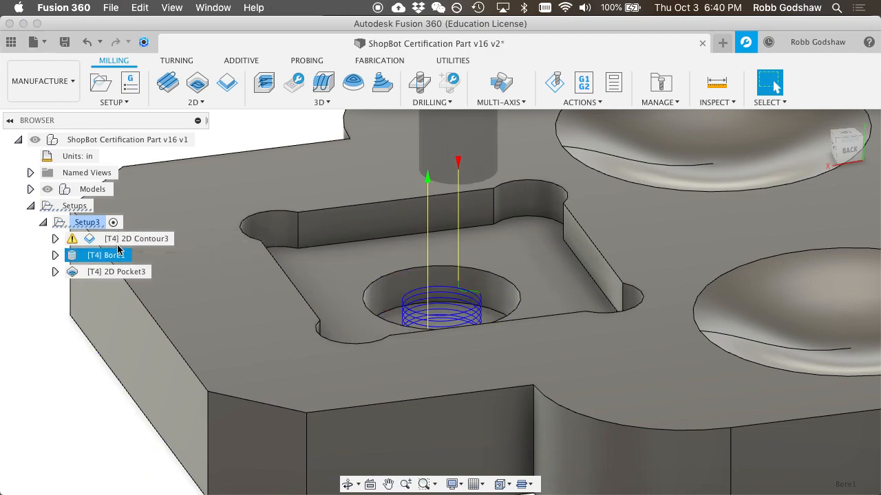
click(115, 273)
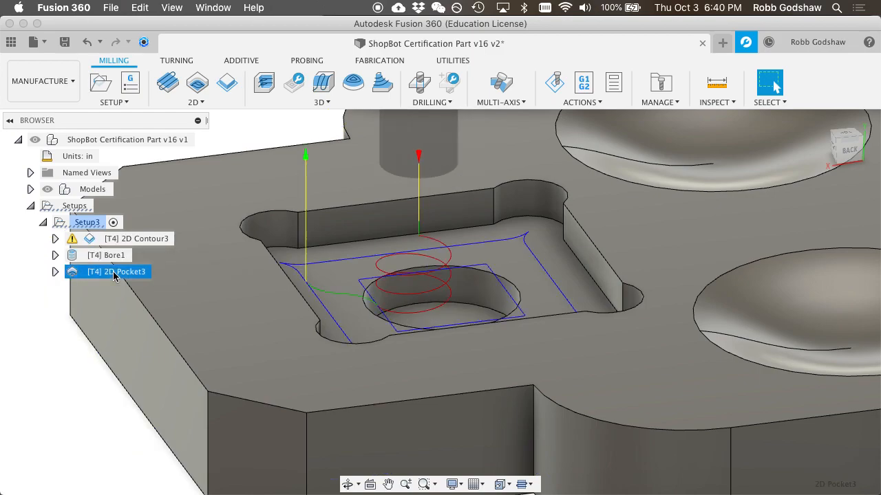
scroll(393, 297, down, 5)
shift+scroll(390, 297, left, 5)
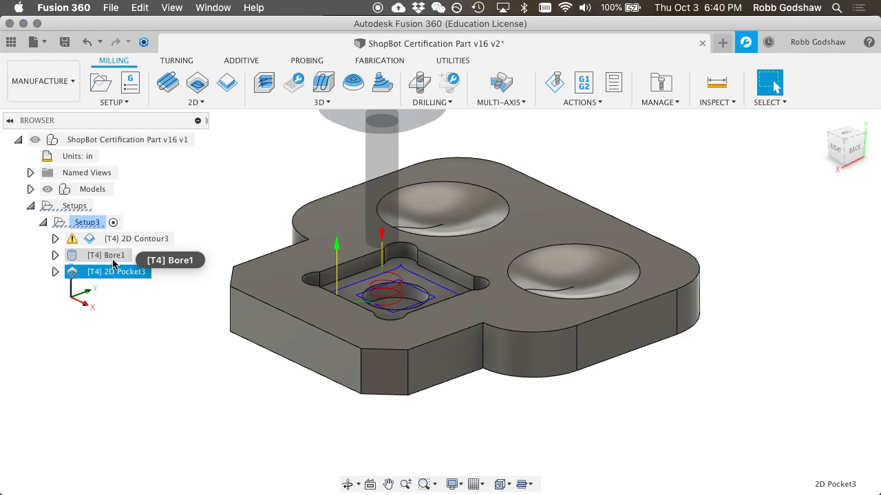
scroll(305, 300, right, 2)
shift+scroll(304, 300, right, 4)
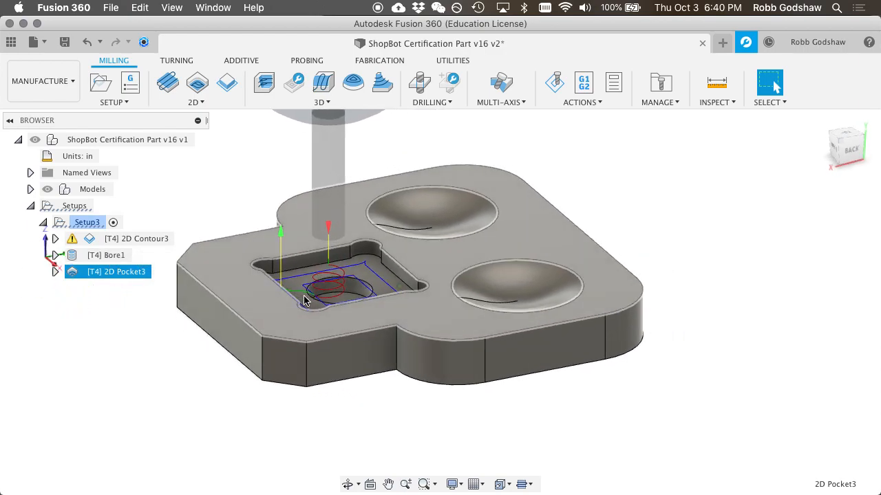
Step: Reorder the operations in Setup3 so that 2D Pocket3 runs first, Bore1 second and 2D Contour3 last
shift+scroll(305, 300, left, 5)
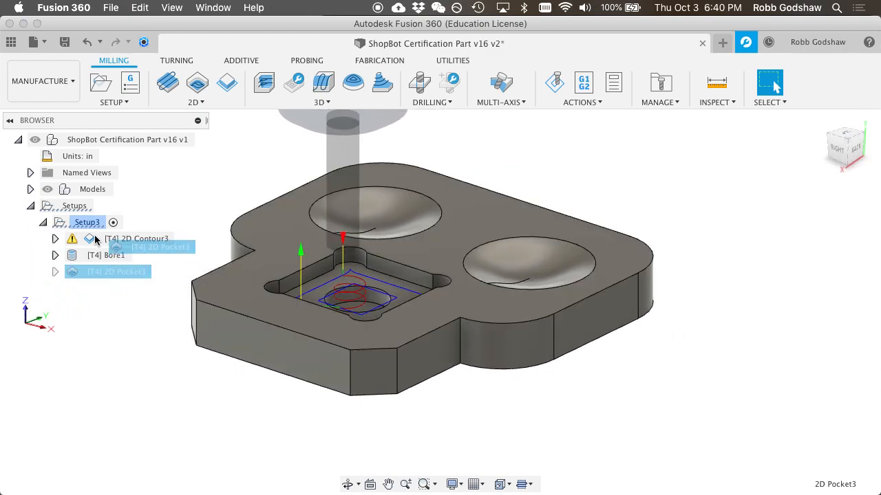
click(96, 238)
drag(96, 238, 93, 241)
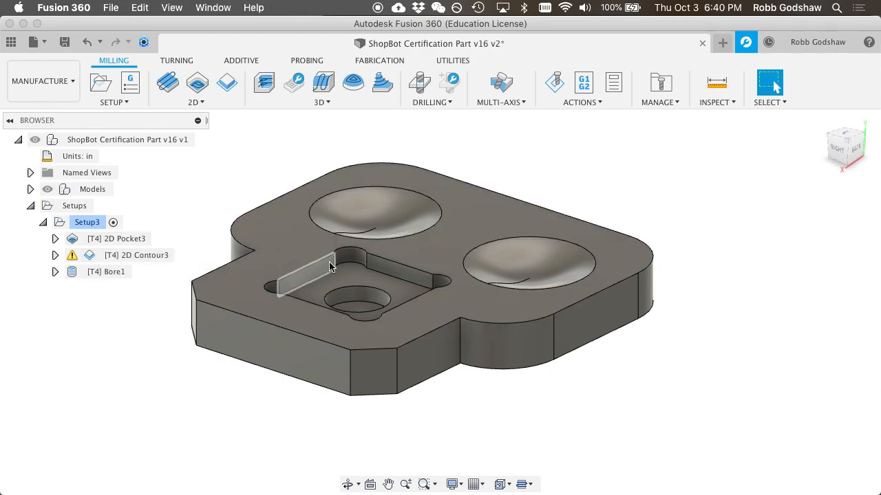
click(131, 239)
drag(103, 272, 116, 249)
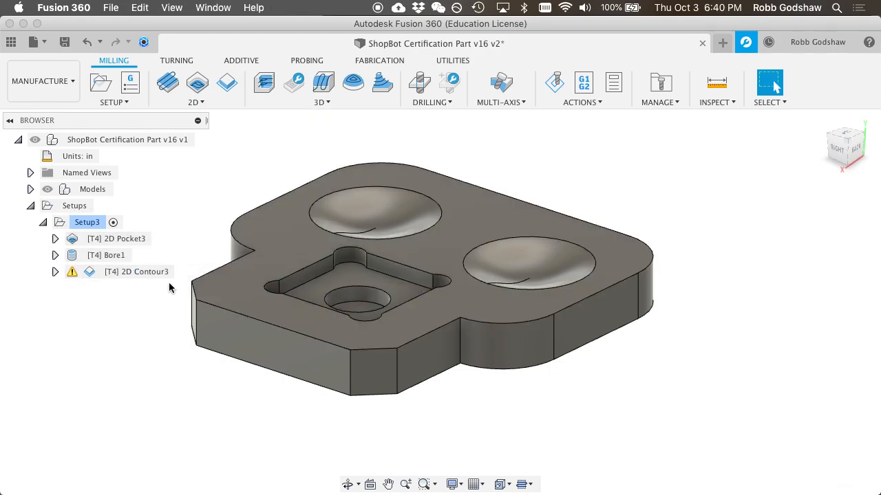
Step: Examine the Bore1 toolpath and the 2D Contour3 toolpath around the part's outer profile from several angles
click(103, 255)
shift+scroll(389, 314, right, 8)
shift+scroll(390, 314, down, 4)
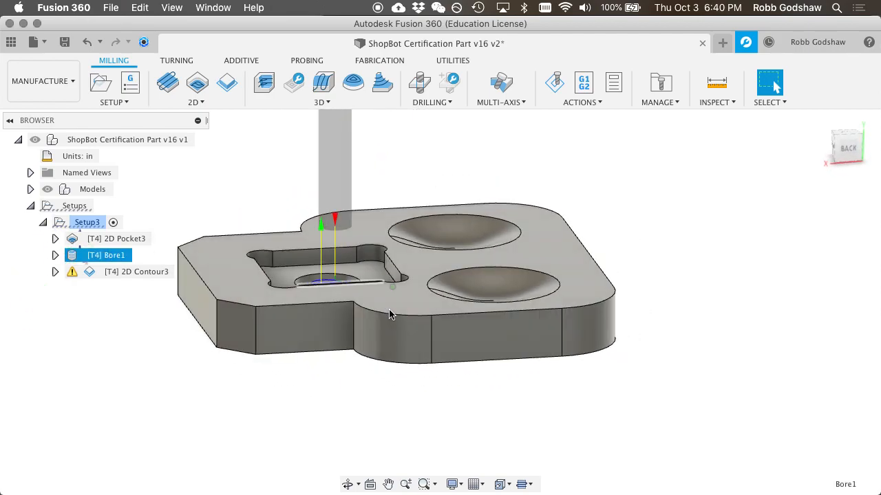
shift+scroll(390, 314, up, 4)
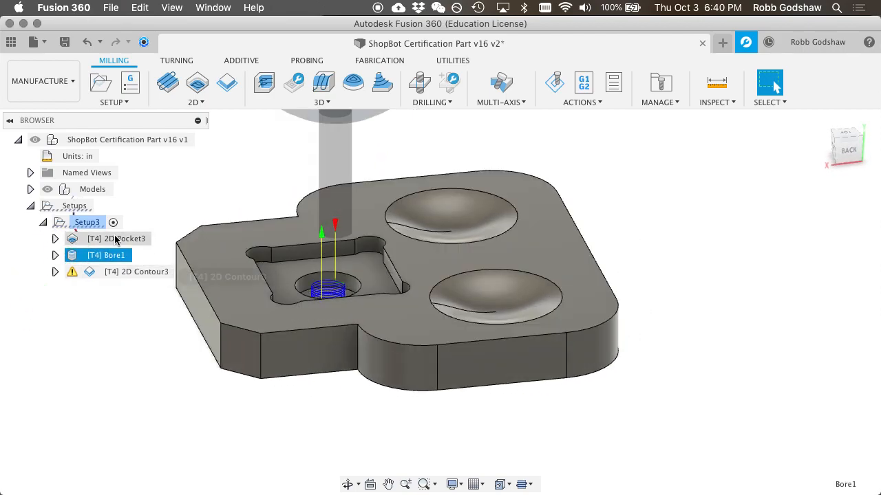
click(114, 273)
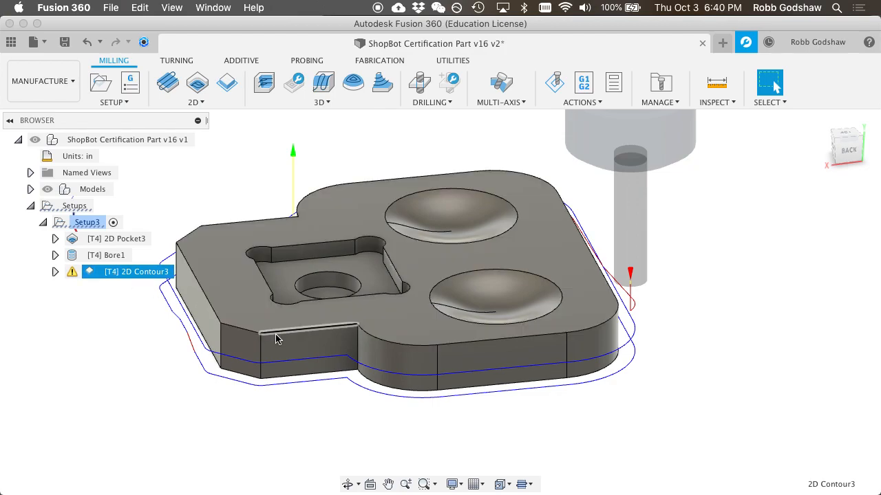
shift+scroll(278, 339, right, 8)
shift+scroll(277, 339, down, 4)
shift+scroll(277, 339, left, 8)
shift+scroll(276, 338, left, 6)
shift+scroll(275, 339, up, 4)
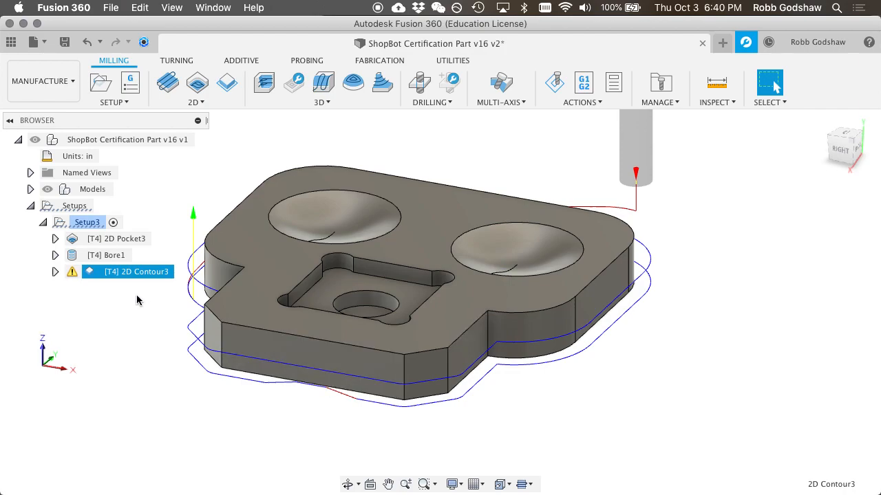
Step: Simulate 2D Contour3 with stock shown through to its end, inspect the cut from above and from the side, and close the simulation
click(555, 82)
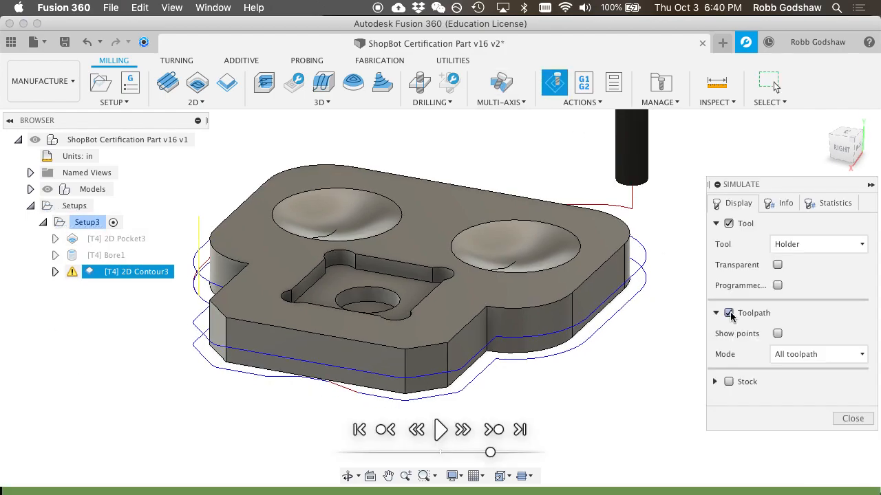
click(729, 382)
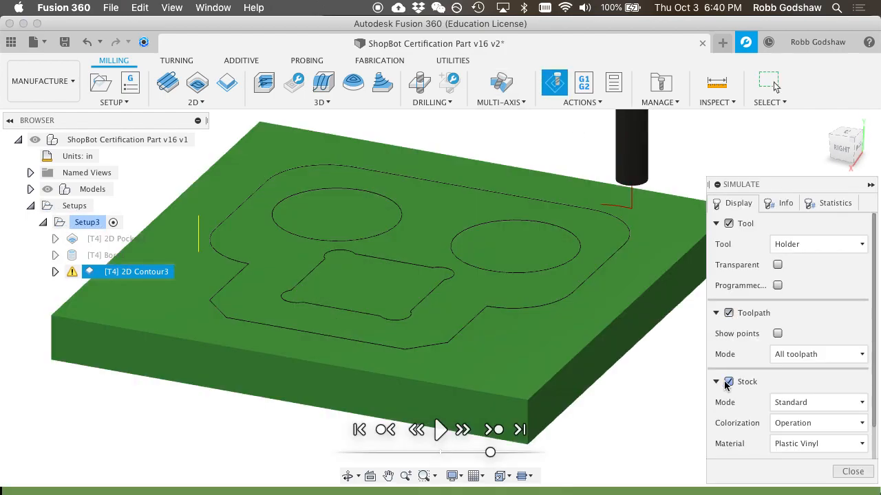
click(520, 430)
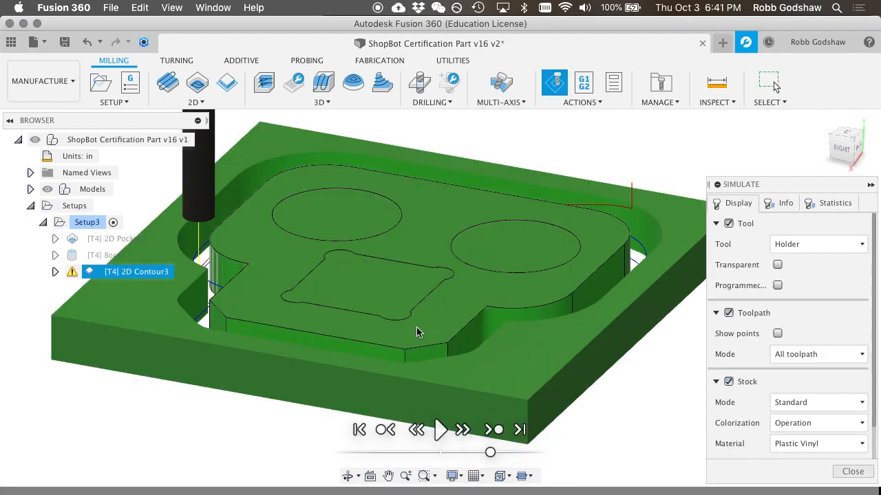
shift+scroll(397, 306, up, 10)
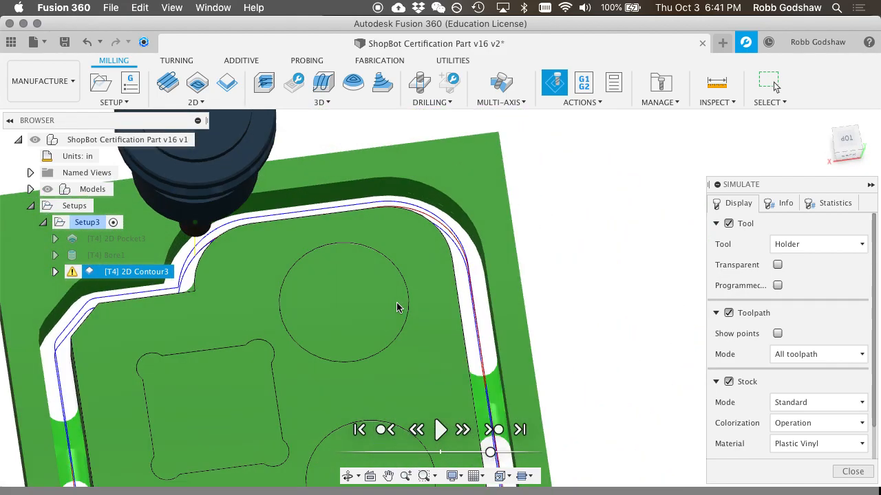
shift+scroll(397, 307, down, 12)
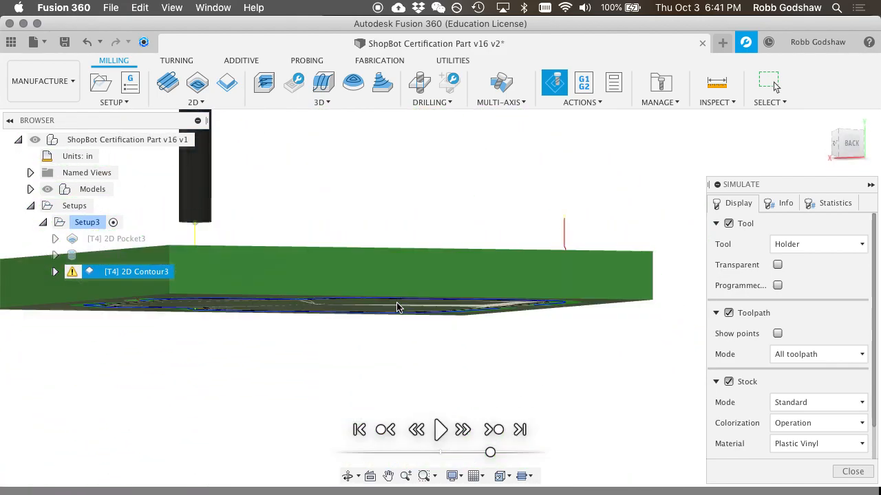
shift+scroll(397, 306, up, 10)
shift+scroll(397, 307, down, 10)
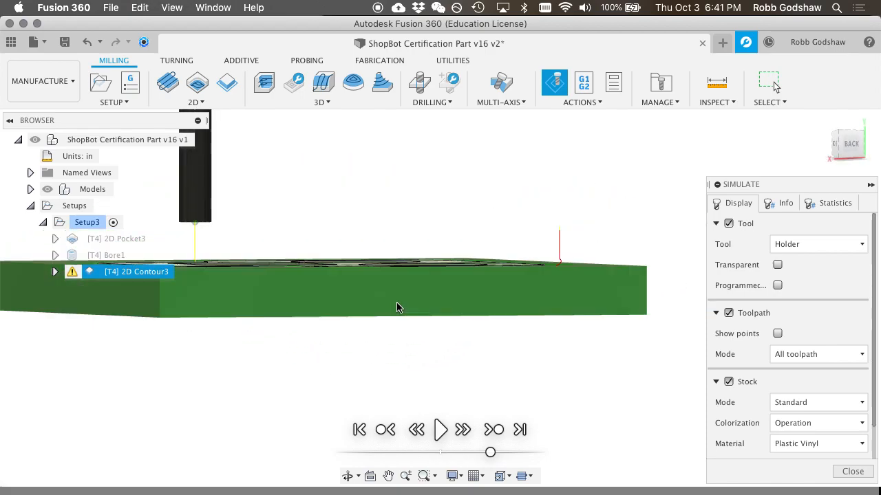
shift+scroll(396, 307, up, 8)
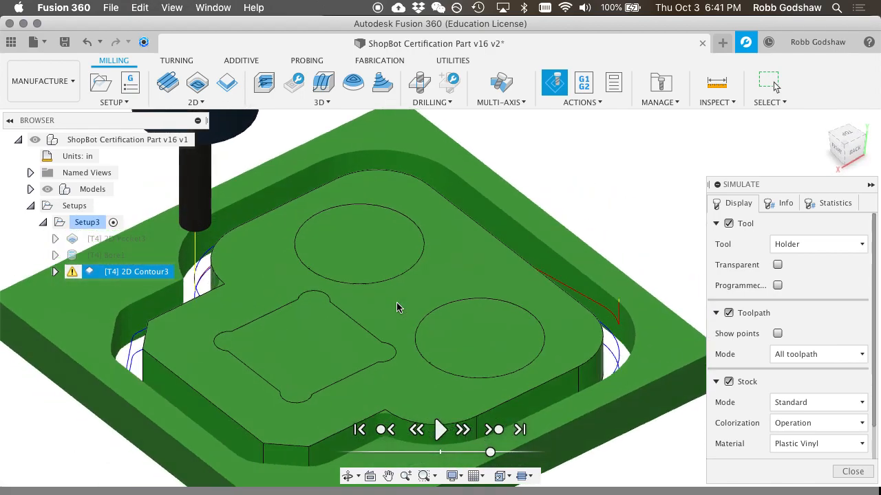
click(853, 472)
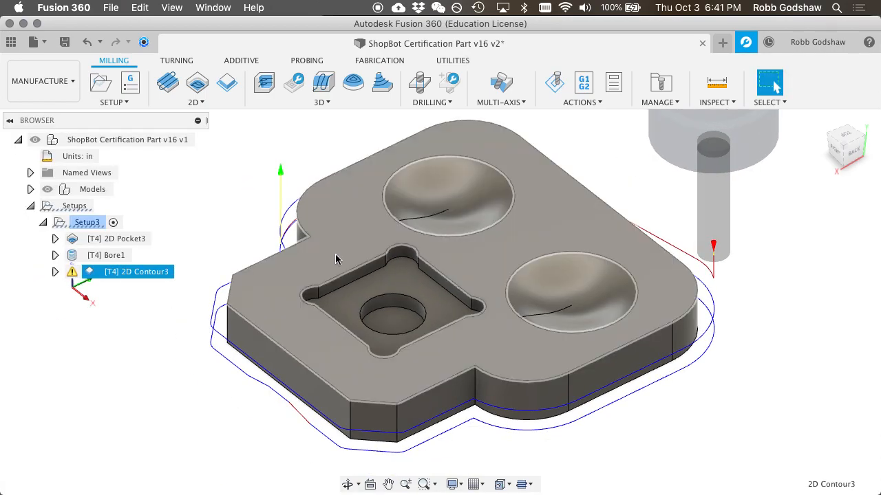
scroll(335, 254, left, 4)
shift+scroll(335, 254, right, 5)
shift+scroll(335, 254, left, 8)
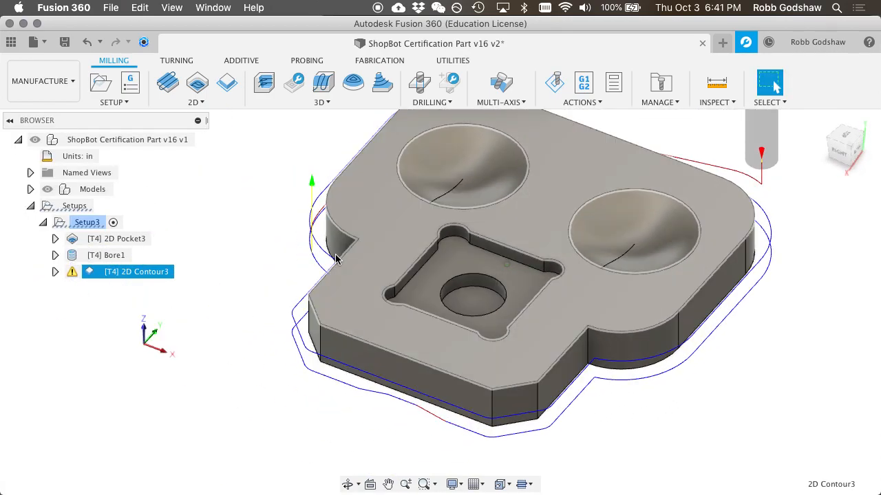
shift+scroll(335, 254, up, 3)
shift+scroll(335, 254, down, 7)
shift+scroll(335, 254, right, 6)
shift+scroll(335, 259, right, 6)
shift+scroll(335, 260, up, 5)
shift+scroll(335, 260, left, 10)
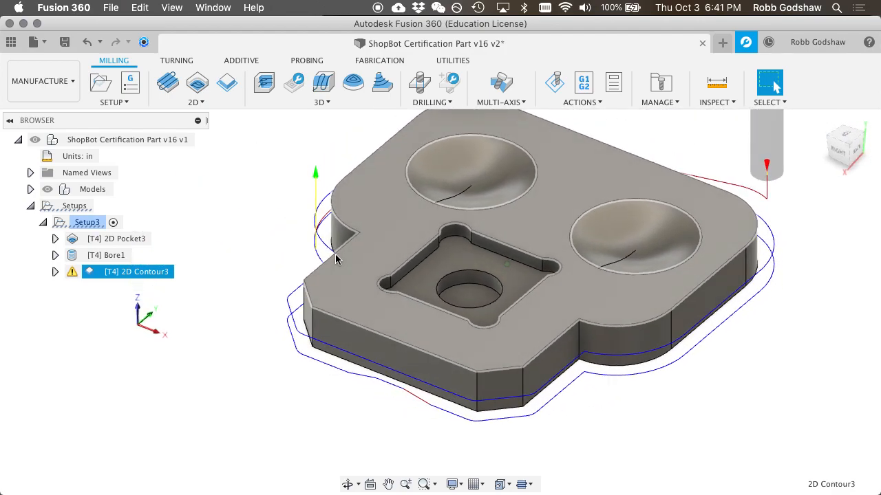
scroll(713, 246, right, 5)
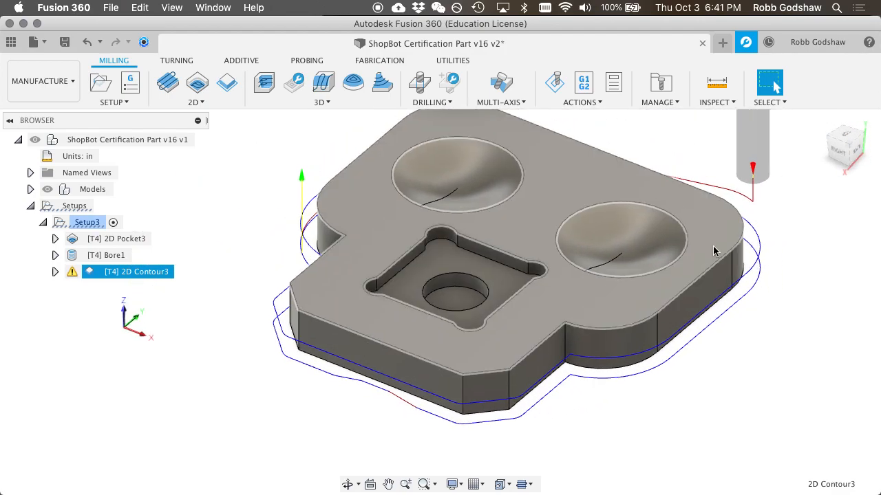
scroll(713, 246, up, 2)
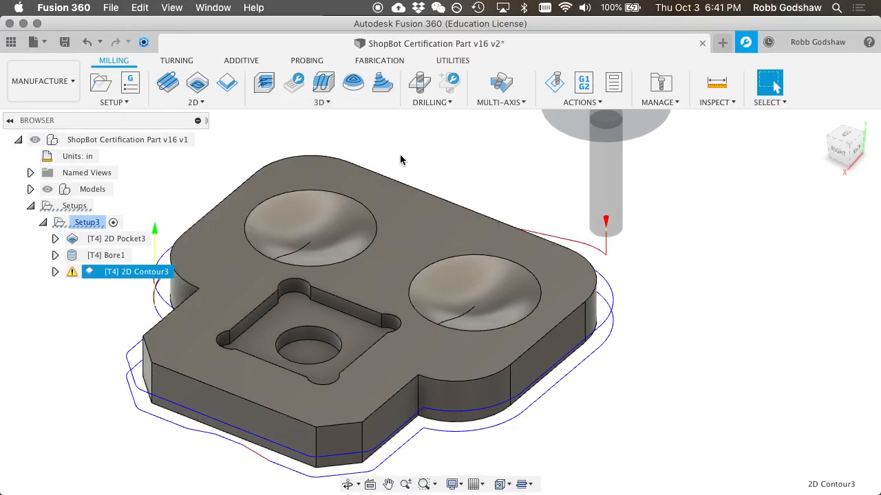
Step: Create a 3D Adaptive Clearing operation in Setup3 with the #4 1/2" flat tool, using both bowl rims as stock contours
key(Escape)
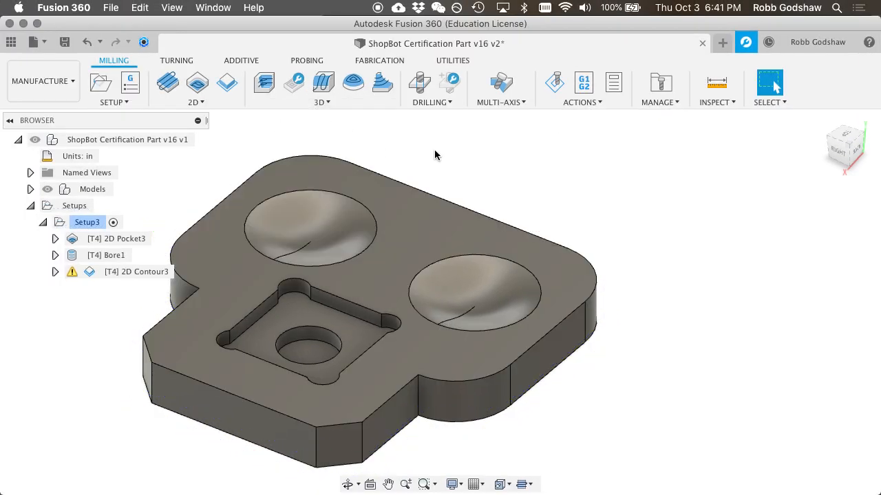
click(327, 102)
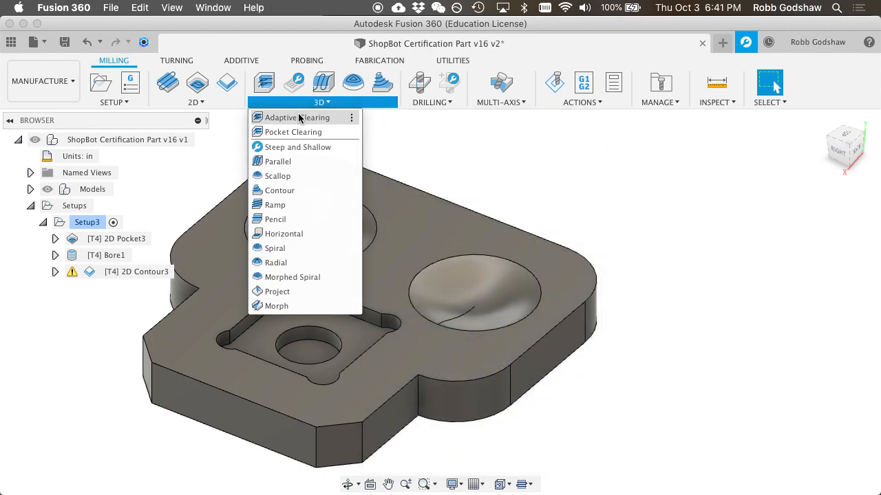
click(299, 119)
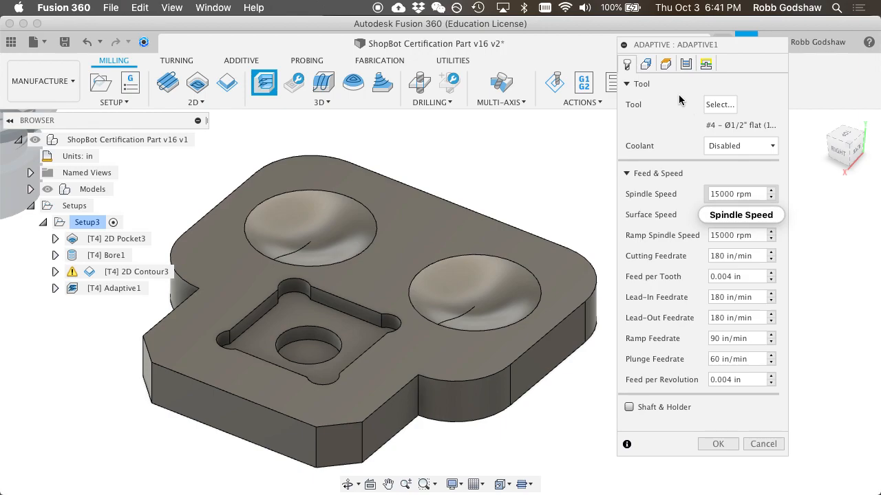
click(645, 65)
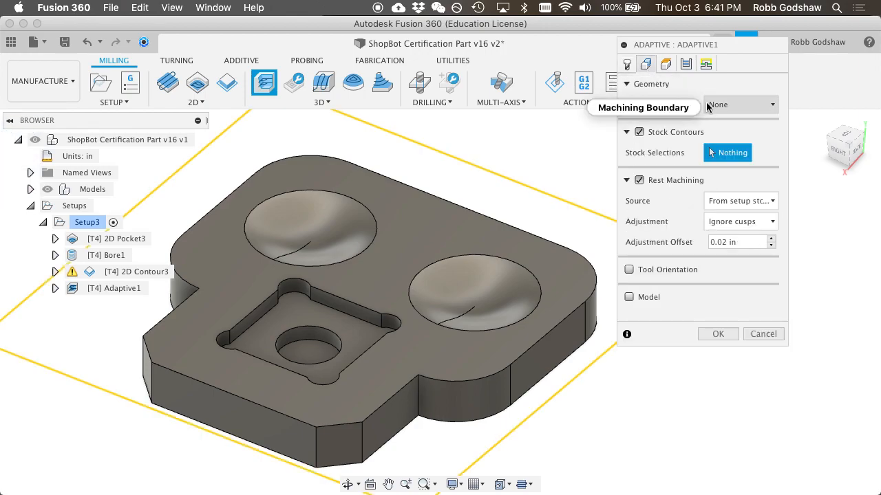
click(385, 225)
click(461, 254)
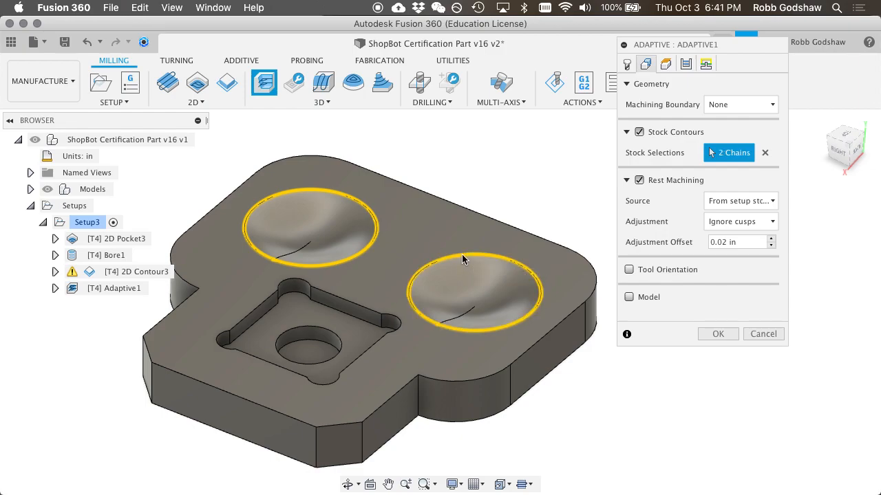
click(716, 334)
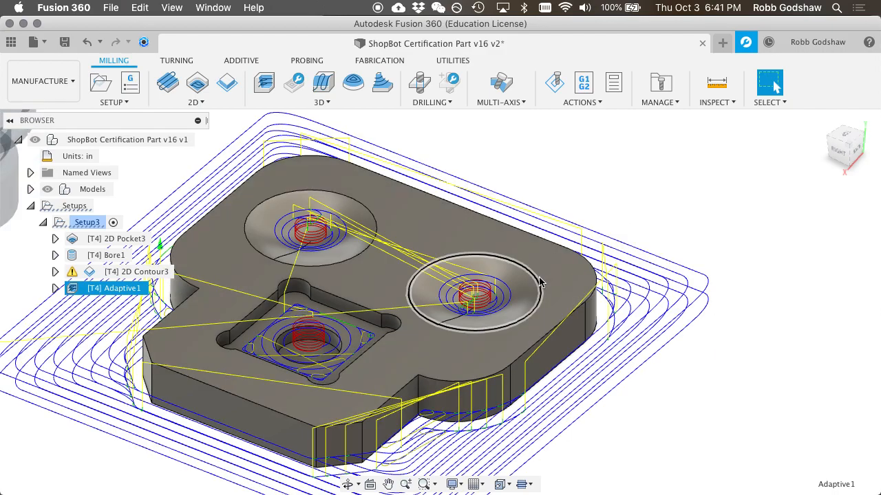
Step: Examine the adaptive toolpath around the part, the bowls and the square pocket from several angles
shift+scroll(538, 278, down, 3)
shift+scroll(538, 278, down, 10)
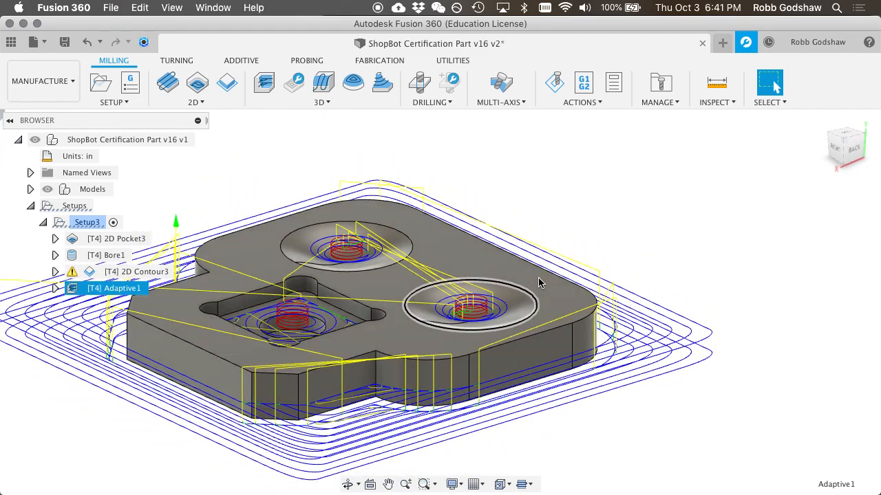
shift+scroll(539, 282, down, 5)
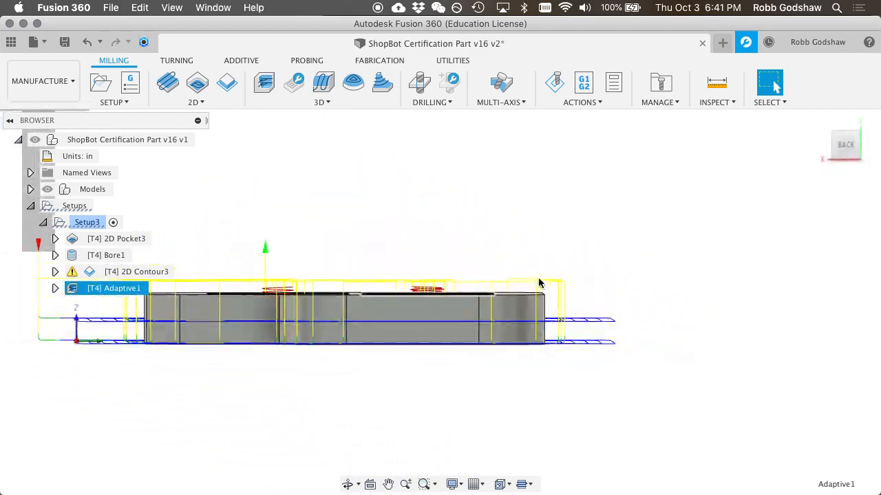
shift+scroll(538, 283, up, 12)
shift+scroll(538, 283, down, 3)
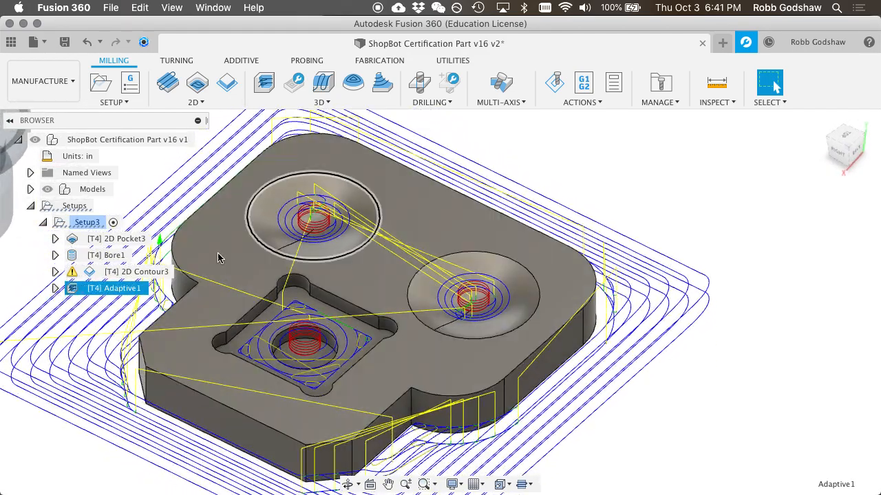
shift+scroll(231, 310, up, 15)
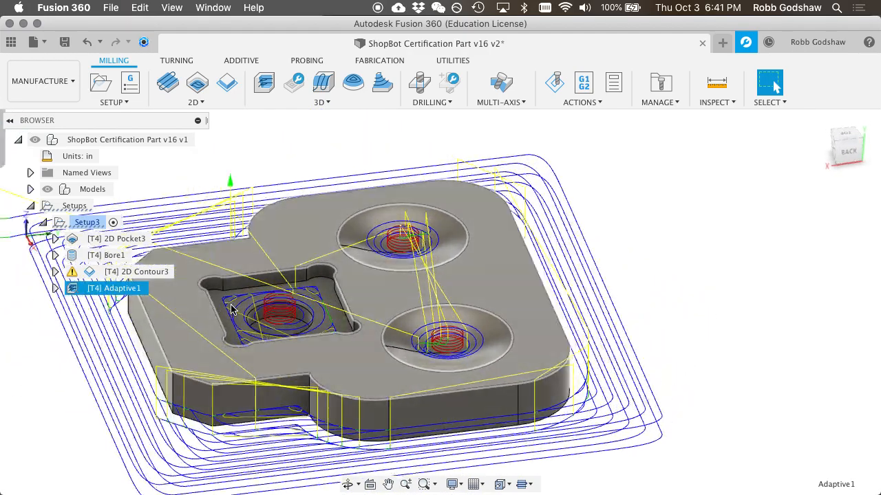
shift+scroll(231, 310, down, 5)
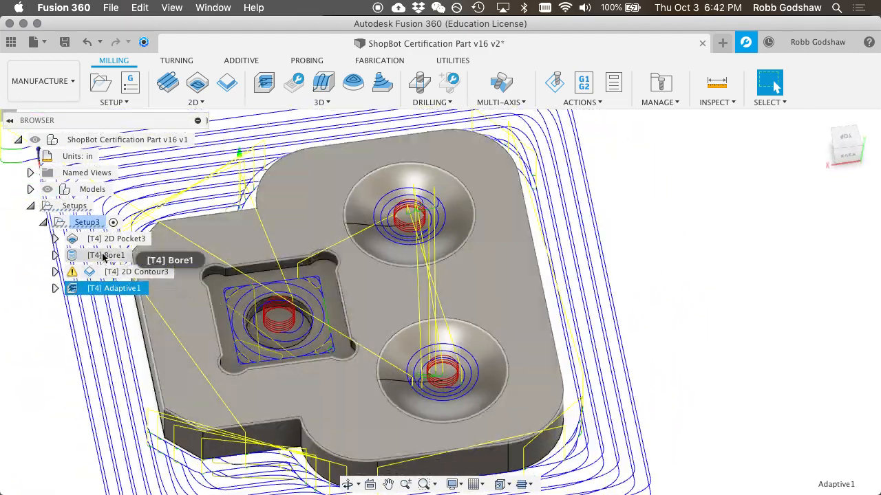
Step: Edit Adaptive1 to turn off Stock Contours and use the rims of both bowls as a Selection machining boundary
right_click(89, 289)
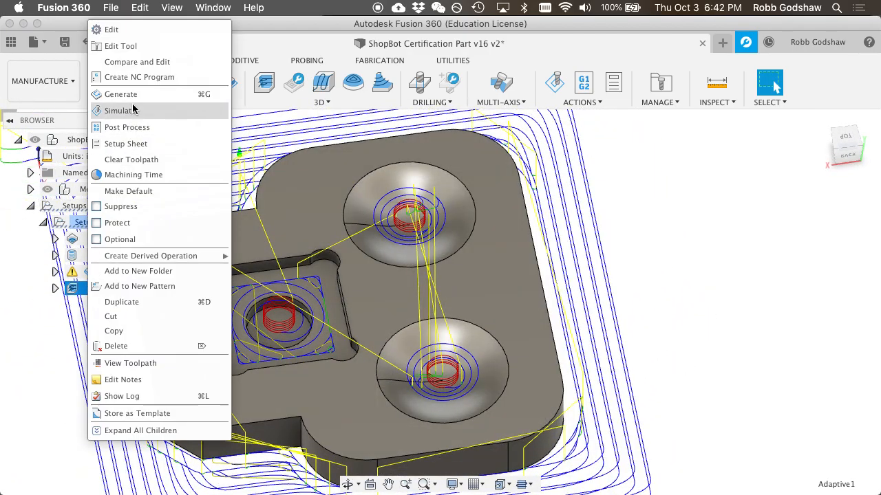
click(117, 30)
click(644, 65)
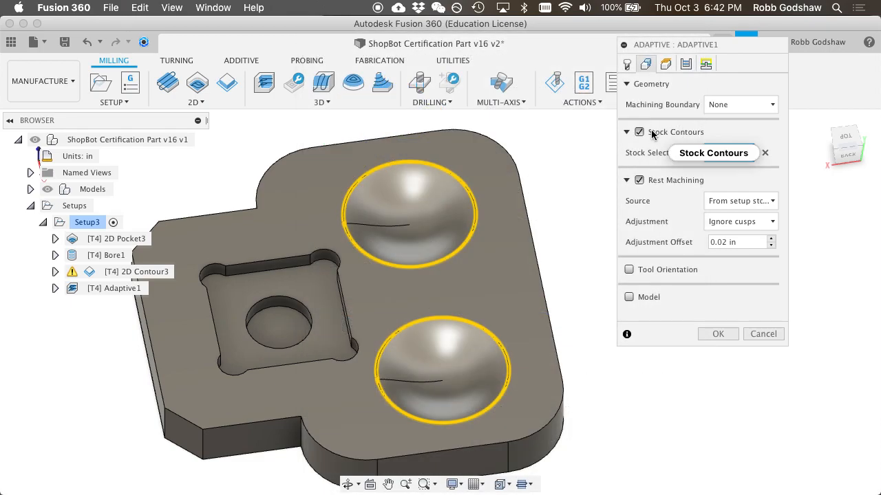
click(647, 135)
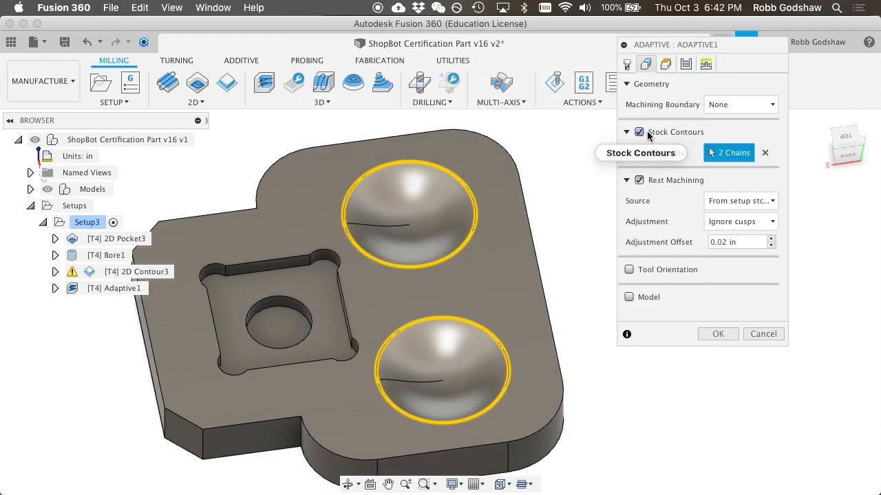
click(720, 107)
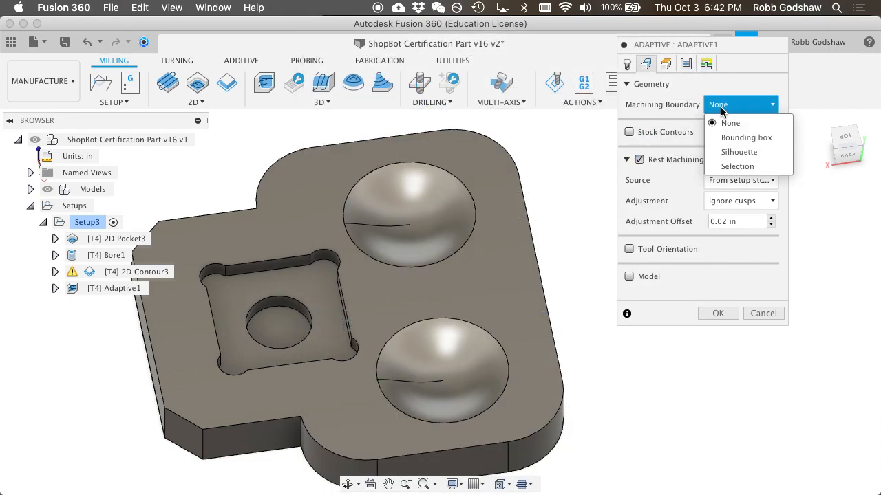
click(735, 167)
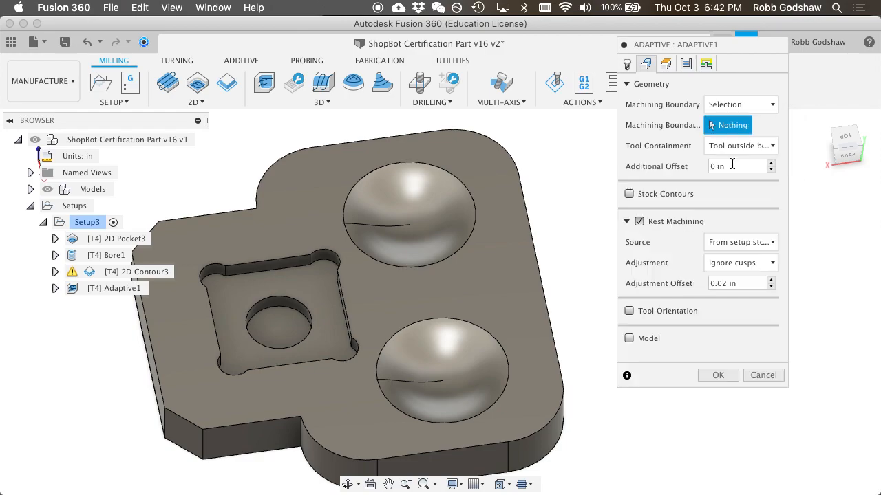
click(461, 210)
click(484, 331)
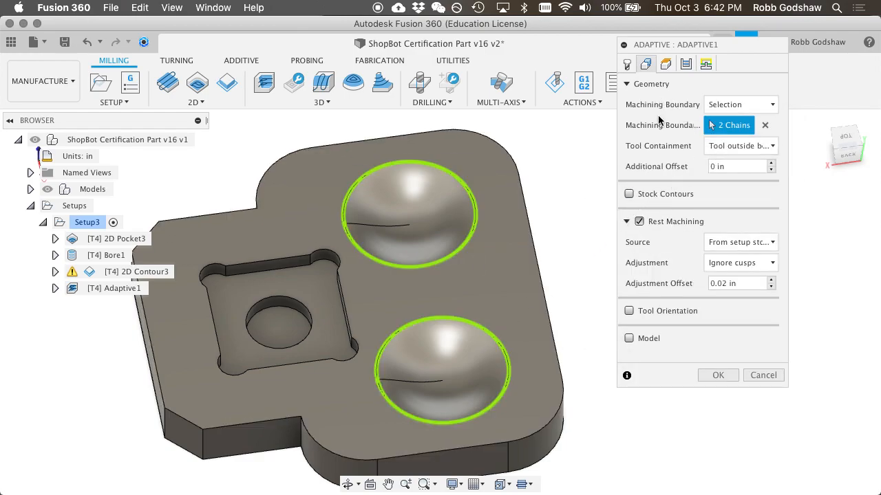
Step: Switch the machining boundary to None and back to Selection, clear its chains, and reselect both bowl rims
mouse_move(656, 194)
click(740, 108)
click(743, 124)
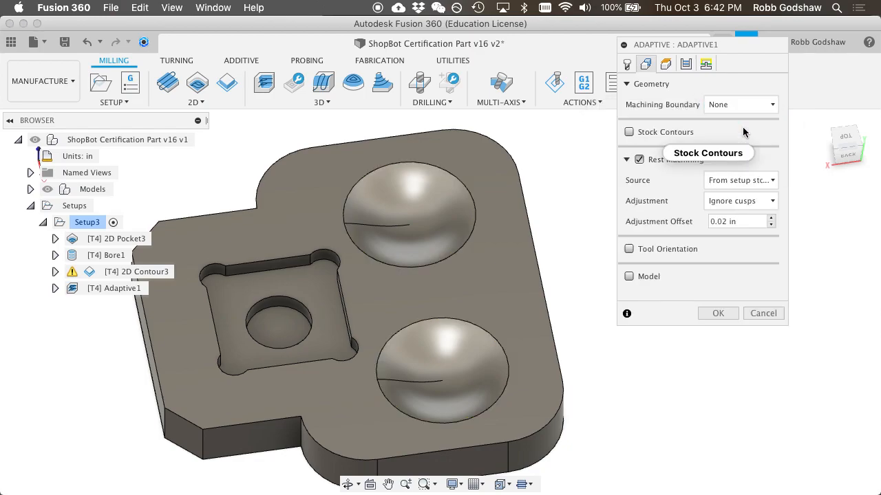
click(742, 106)
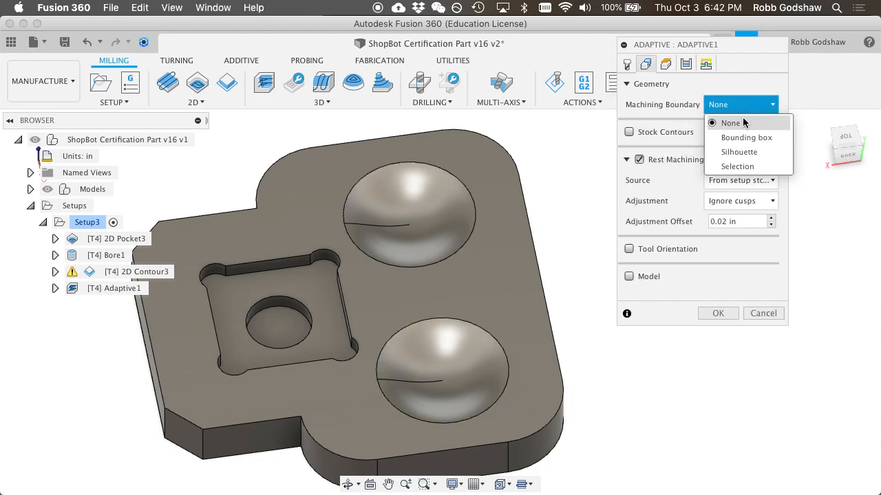
click(746, 167)
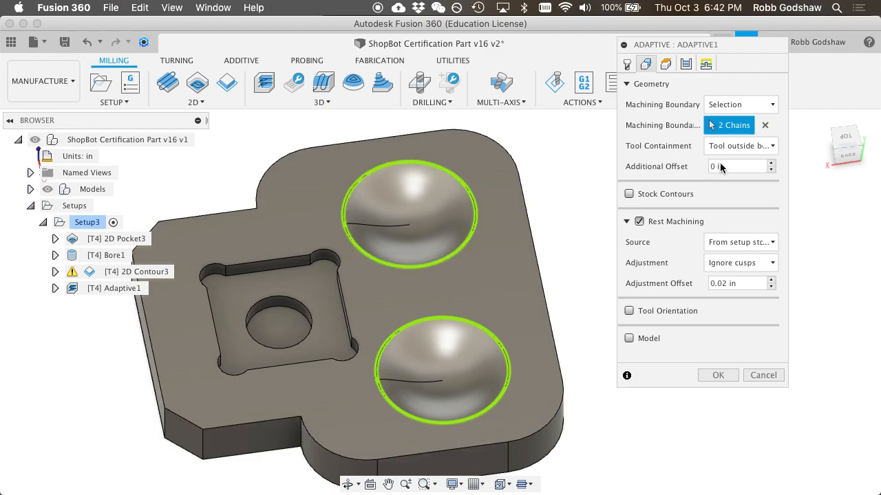
click(764, 125)
click(427, 268)
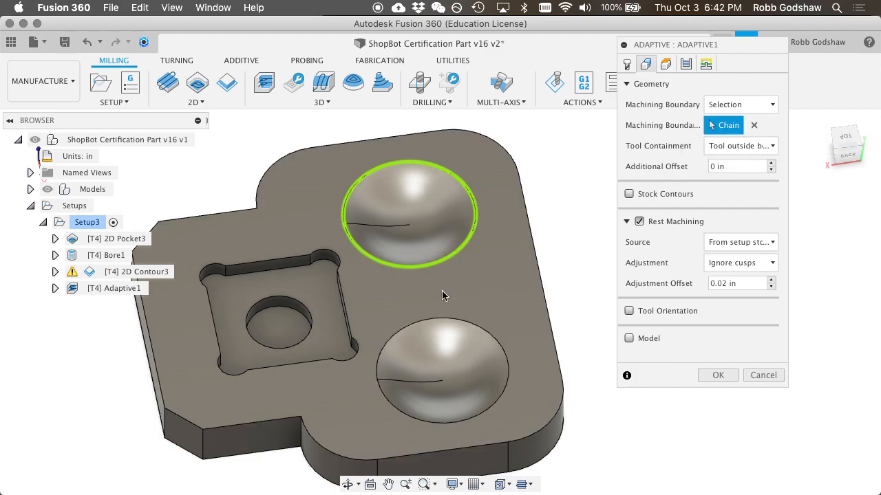
click(463, 319)
Step: Review the tool containment options, keep Tool outside boundary, turn off Rest Machining, and regenerate the adaptive toolpath
click(729, 148)
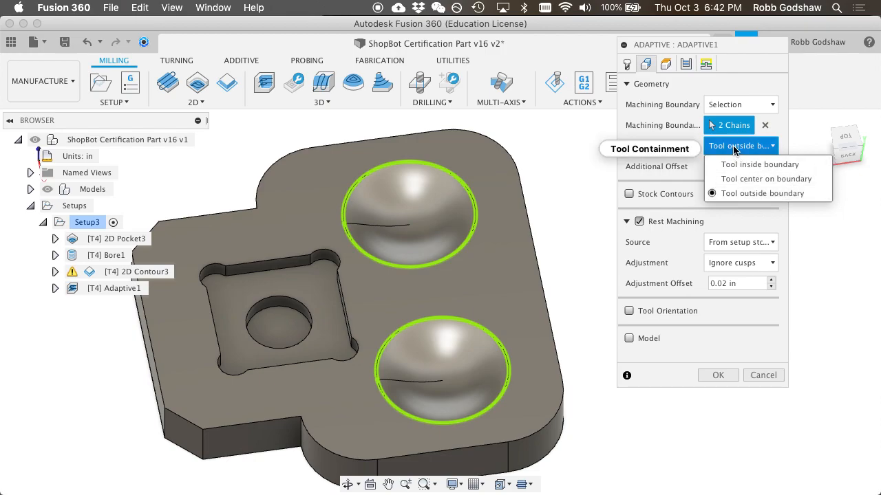
mouse_move(735, 150)
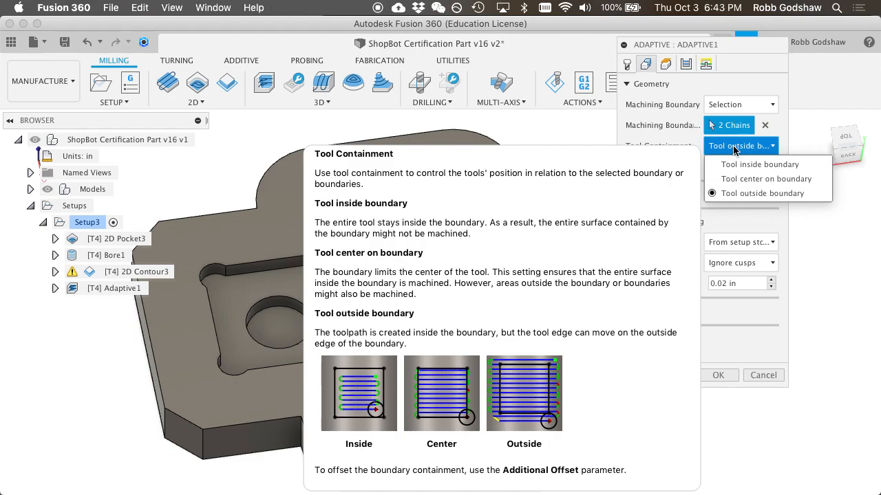
click(734, 147)
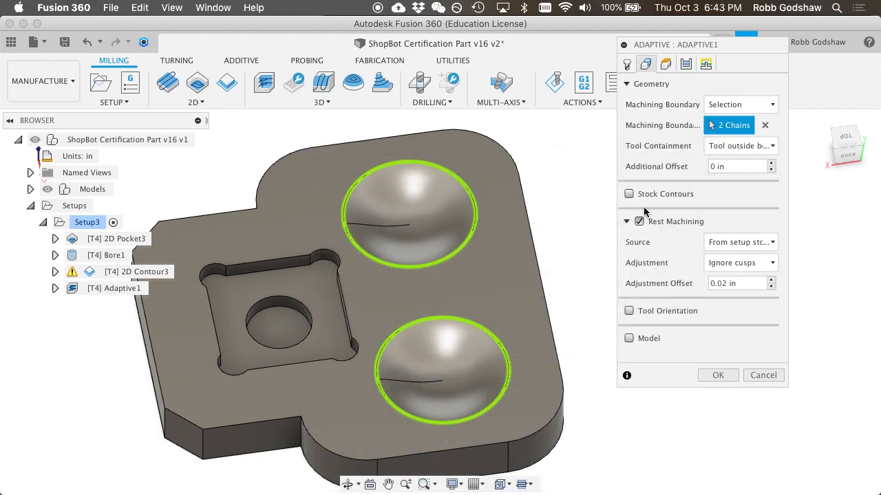
mouse_move(640, 227)
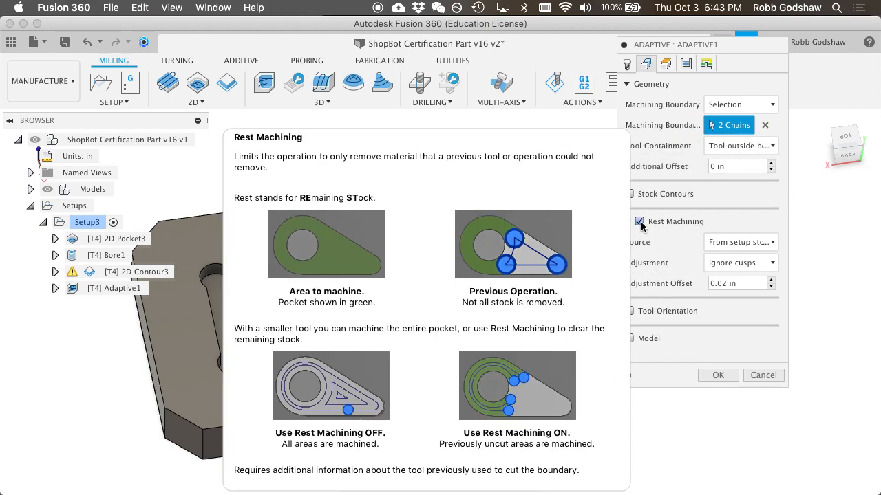
click(639, 222)
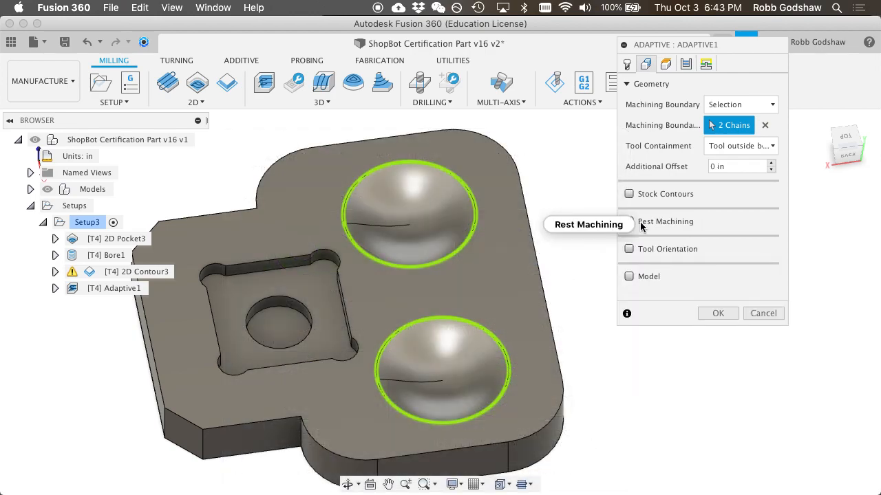
click(718, 313)
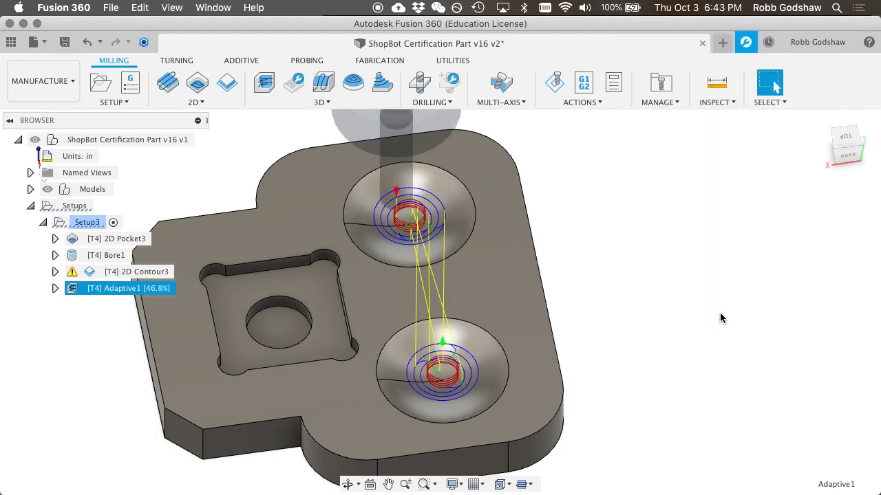
Step: Inspect the adaptive toolpath in the two bowls, simulate the cut with stock shown, and close the simulation
shift+scroll(497, 303, down, 10)
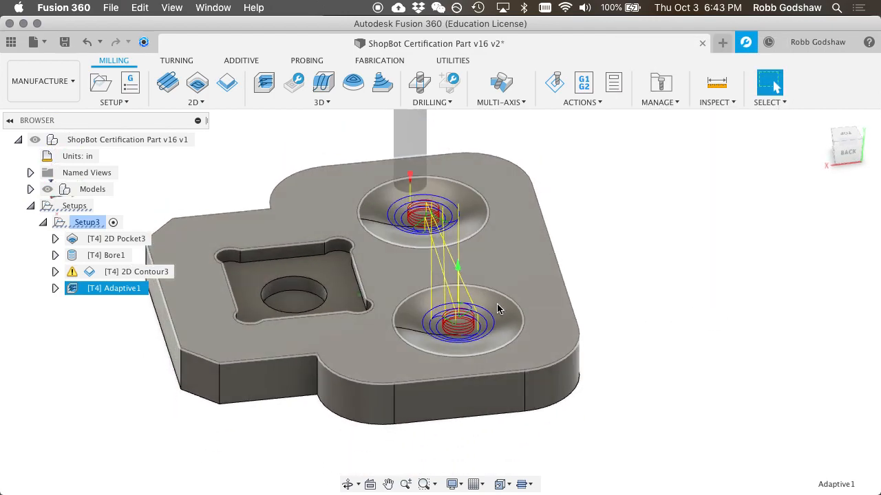
shift+scroll(497, 304, up, 10)
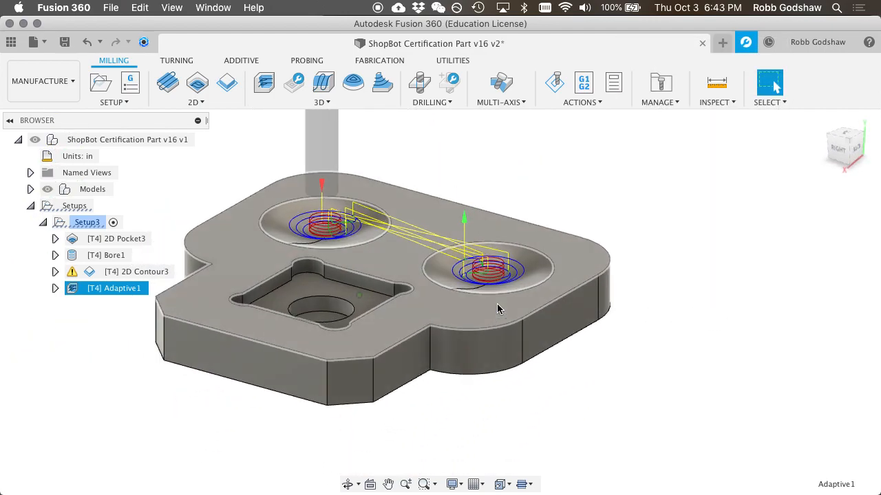
click(560, 79)
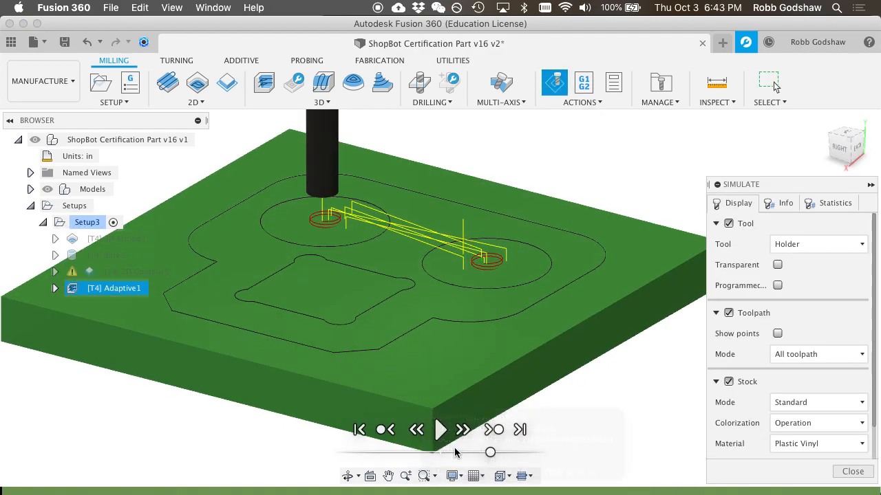
click(436, 432)
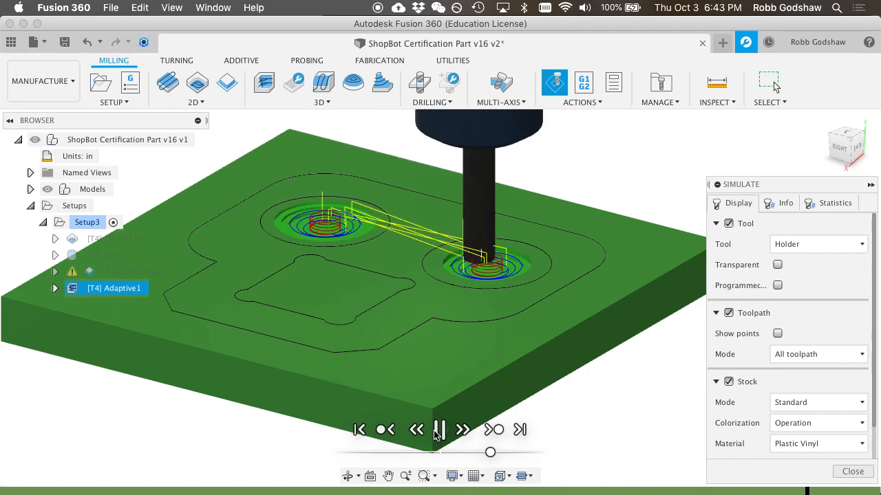
click(439, 430)
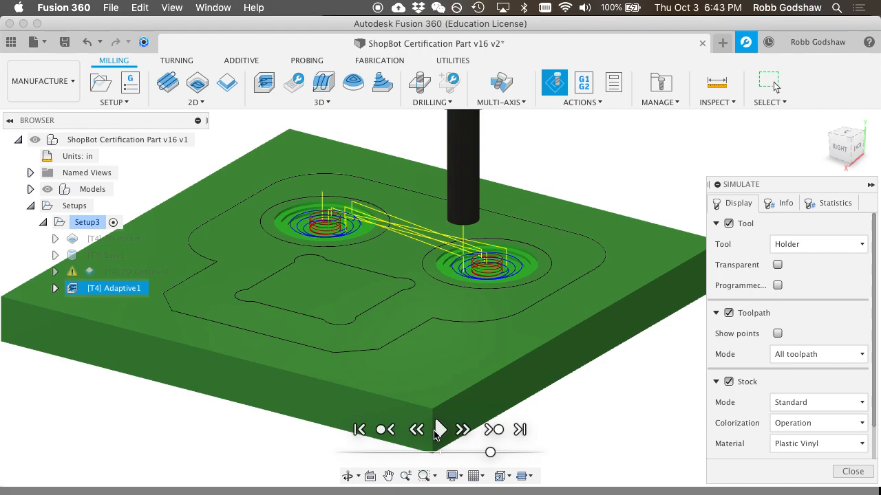
click(852, 472)
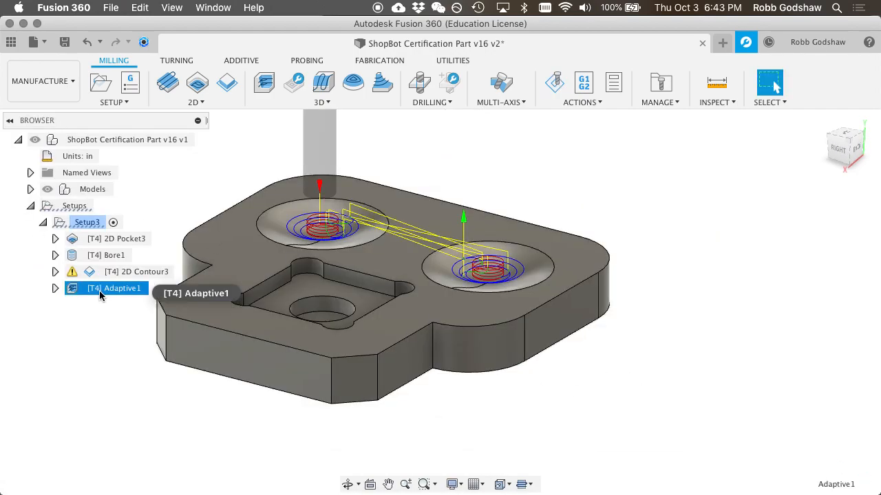
Step: Reopen Adaptive1 for editing and examine its Linking, Leads & Transitions, Ramp and Positions settings
right_click(100, 290)
click(127, 29)
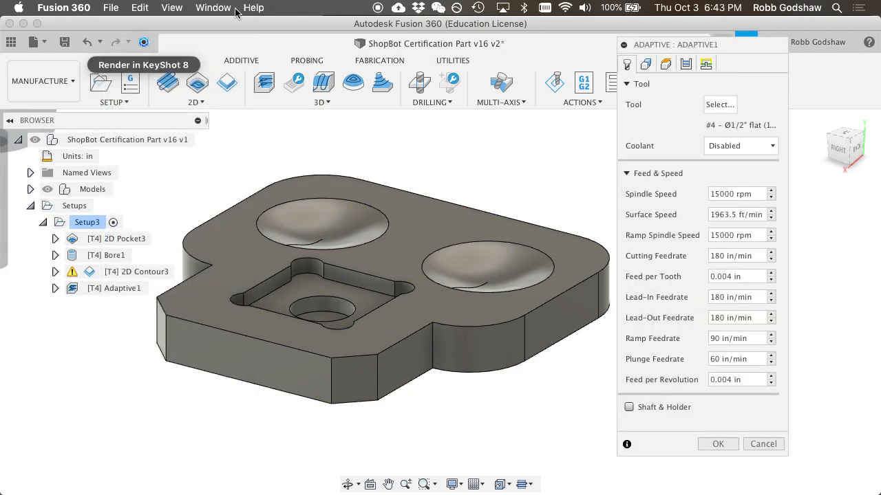
click(705, 64)
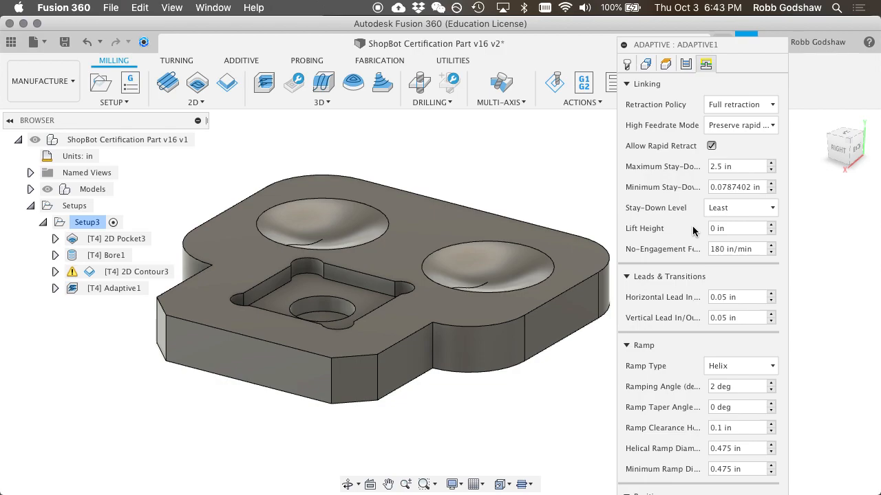
click(627, 277)
click(627, 303)
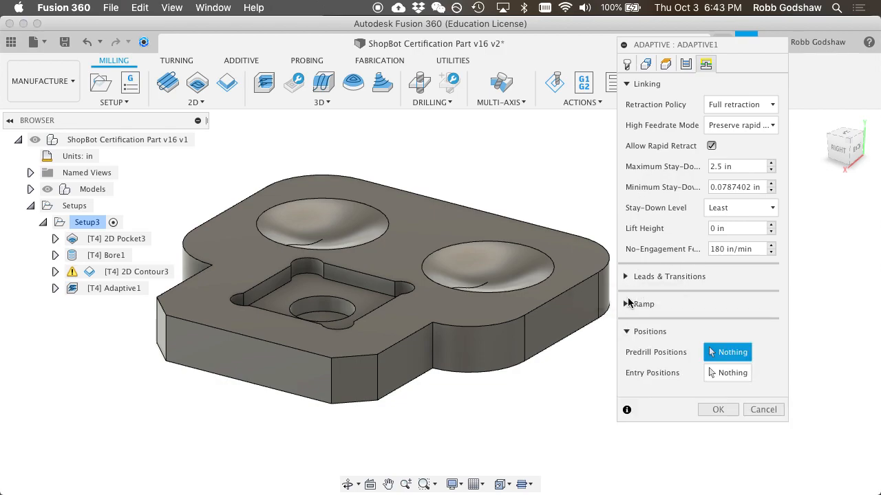
click(627, 84)
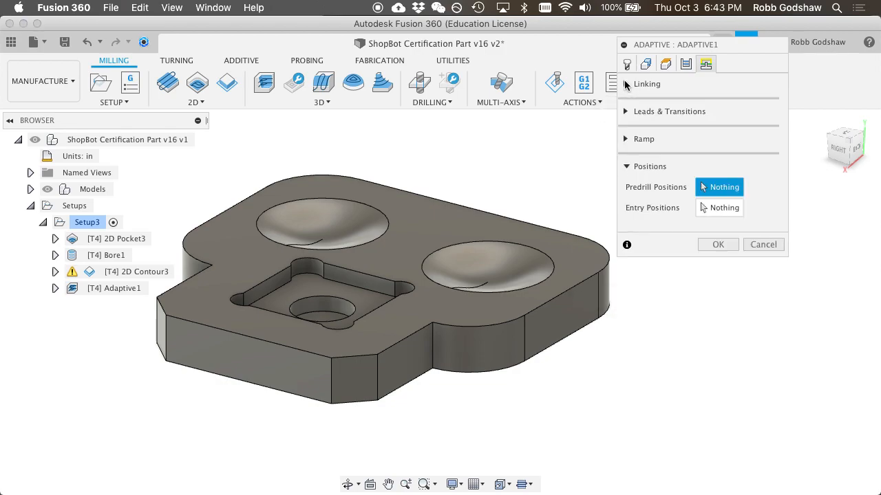
click(627, 84)
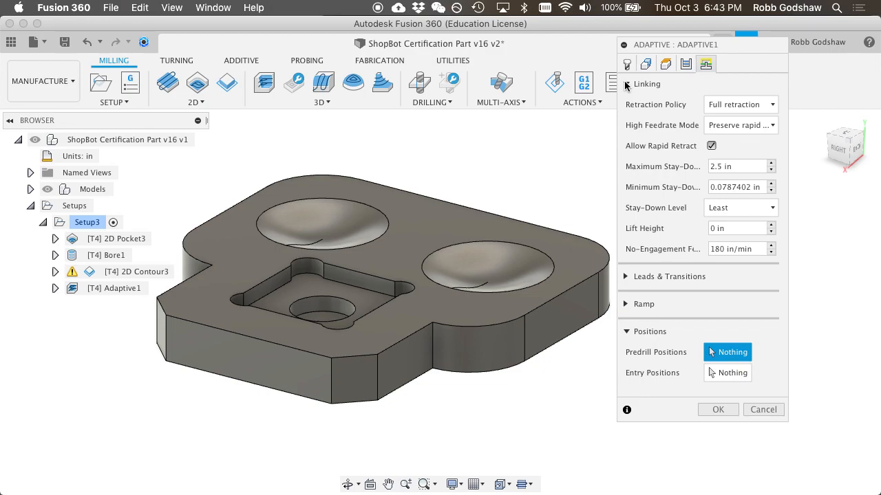
click(627, 84)
click(626, 111)
click(627, 111)
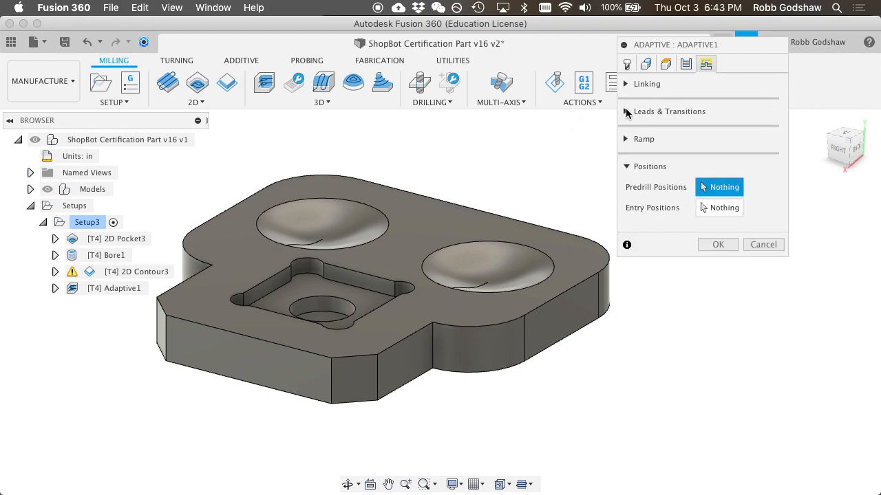
click(626, 138)
click(626, 138)
Step: Look through the Passes, Heights and Geometry settings of Adaptive1 for an option controlling the cutting order
click(686, 63)
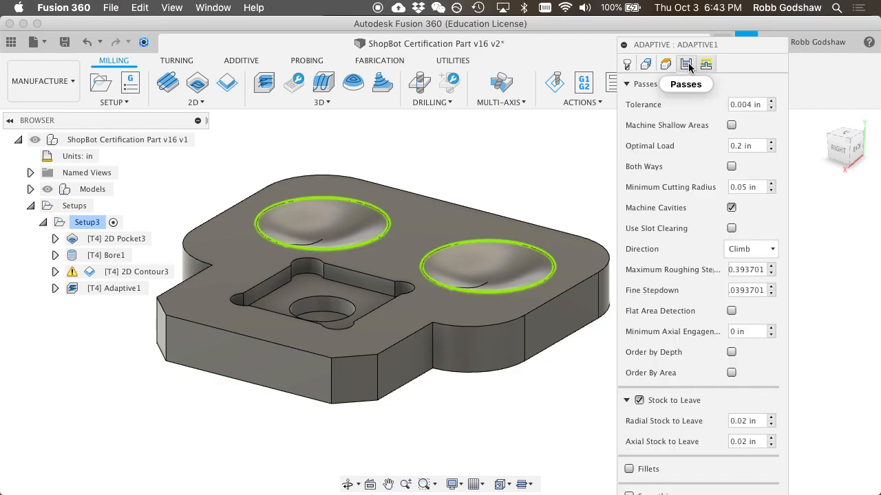
click(626, 84)
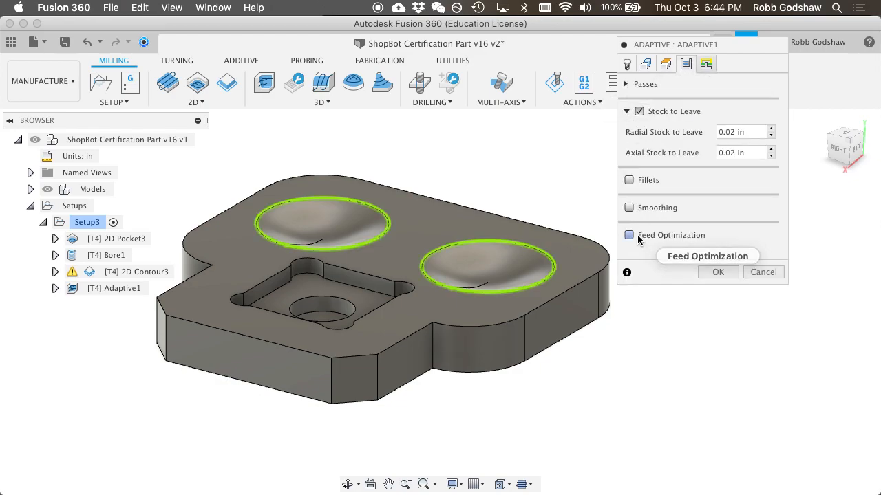
click(666, 63)
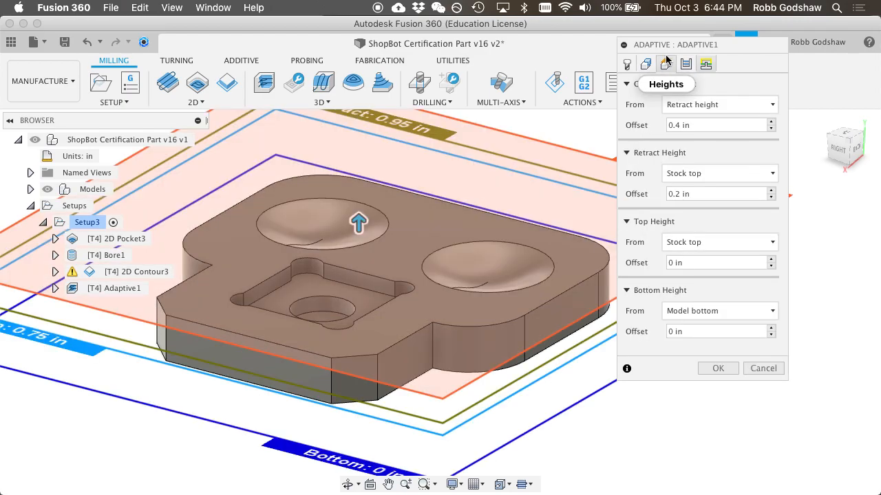
click(646, 63)
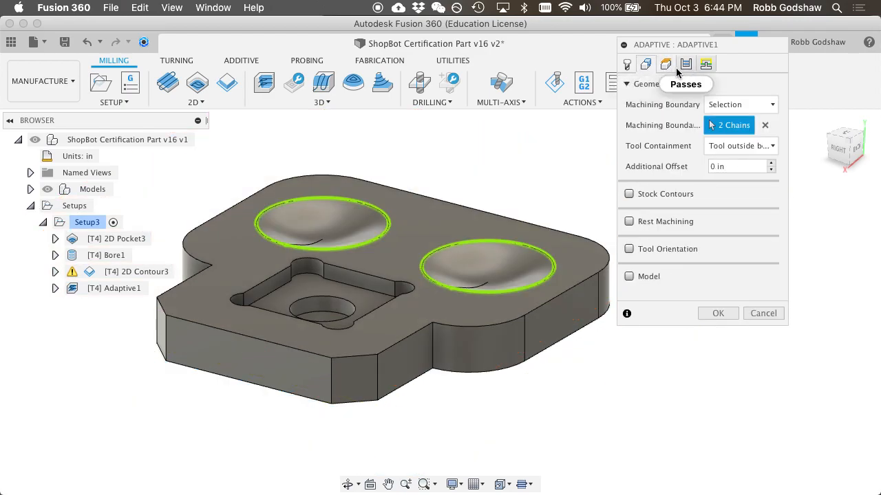
click(686, 64)
click(627, 84)
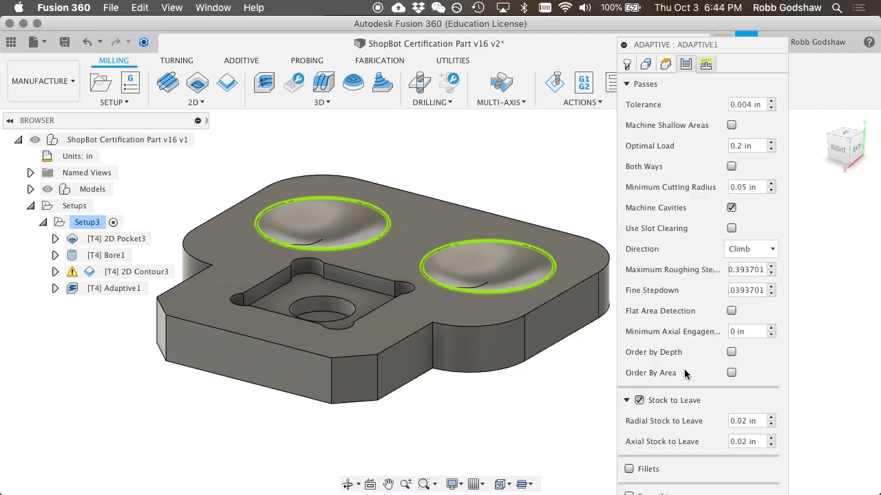
Step: Switch Feed Optimization and Smoothing on and back off to review their settings
mouse_move(640, 405)
click(625, 84)
click(638, 236)
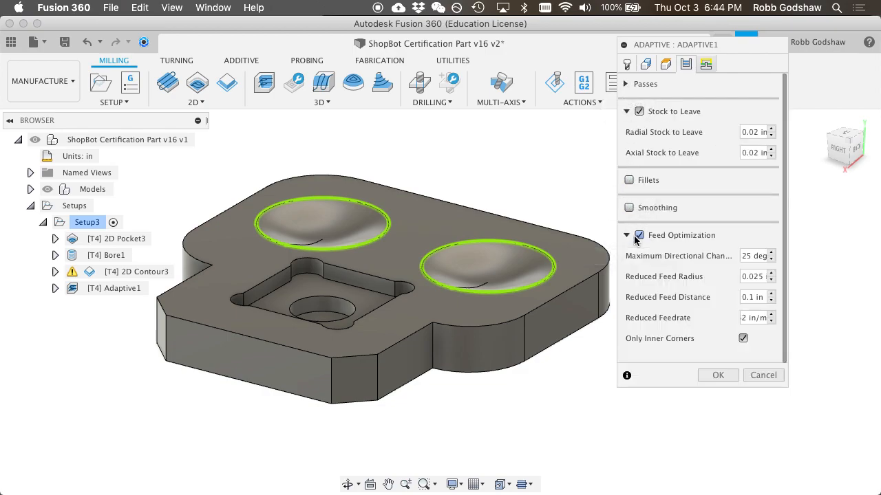
click(639, 235)
click(629, 208)
click(629, 208)
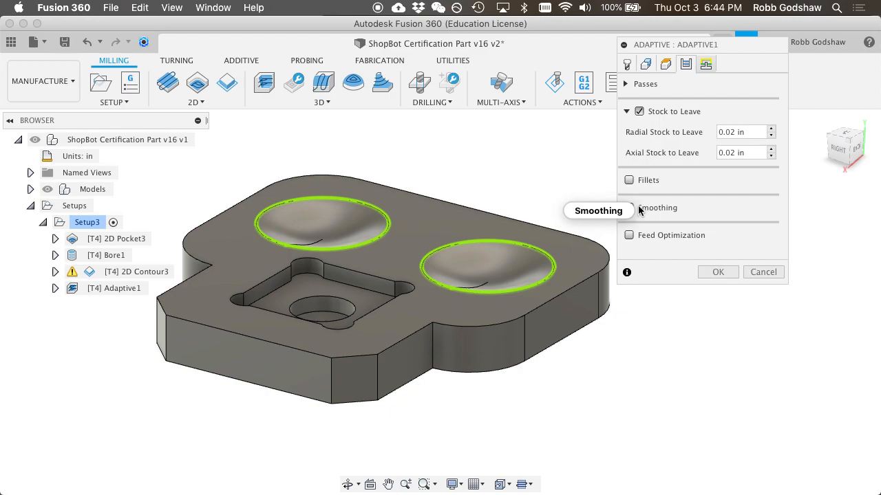
Step: Recheck the Linking settings, enable Order By Area in the adaptive passes, and regenerate the toolpath
click(705, 64)
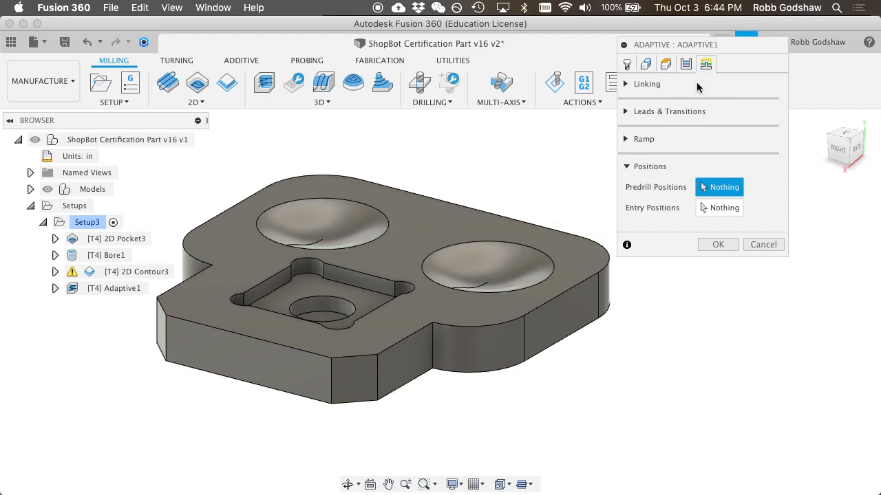
click(627, 85)
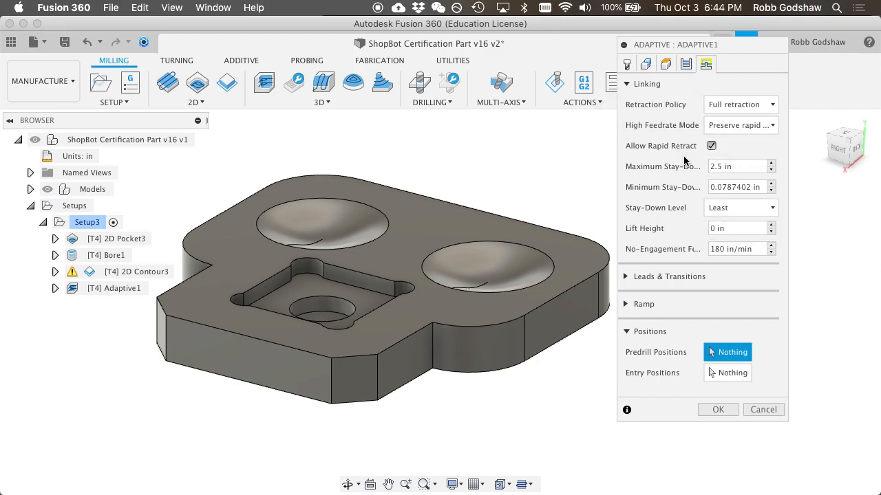
click(686, 66)
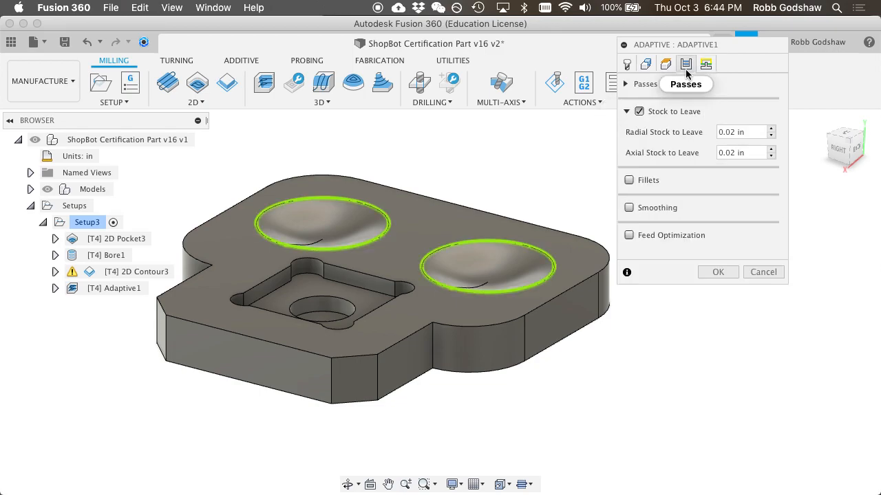
click(632, 84)
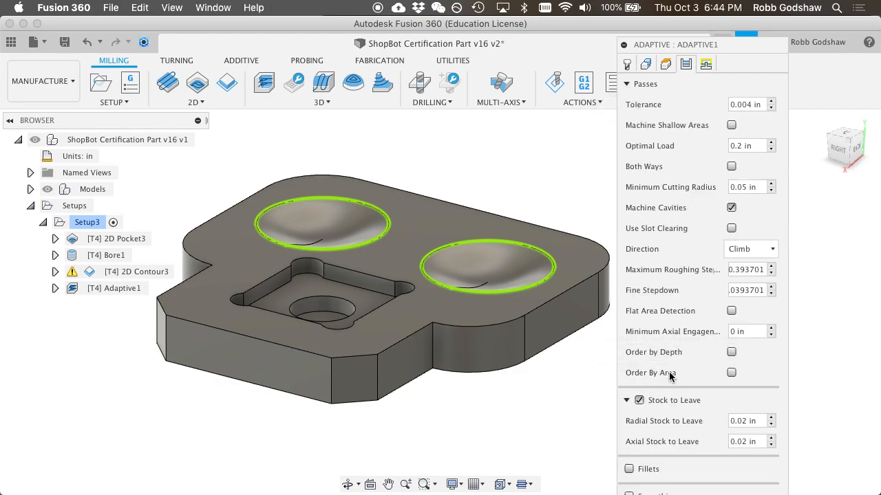
click(731, 374)
key(Return)
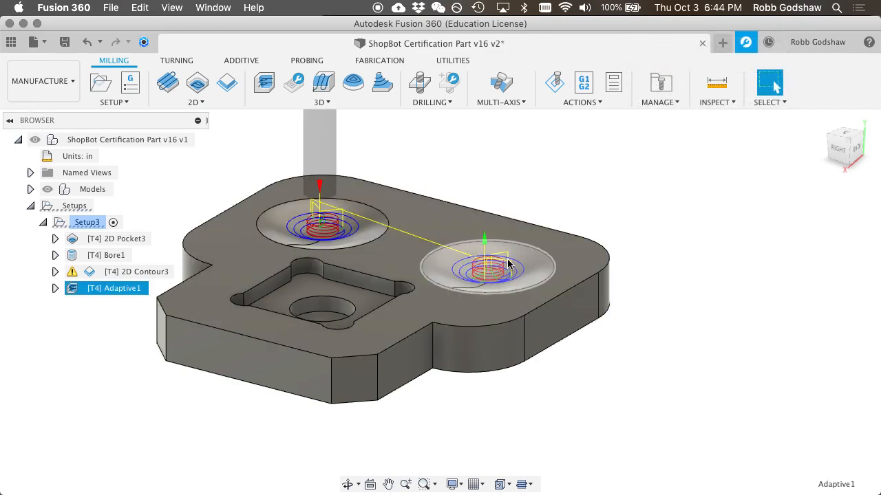
Step: Simulate the reordered adaptive toolpath in both bowls, close the simulation, and inspect the toolpath on the part
click(555, 83)
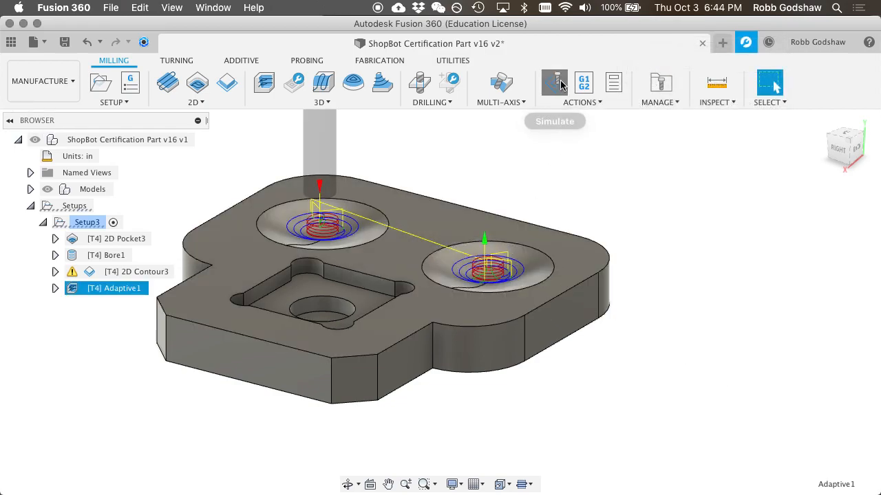
click(441, 429)
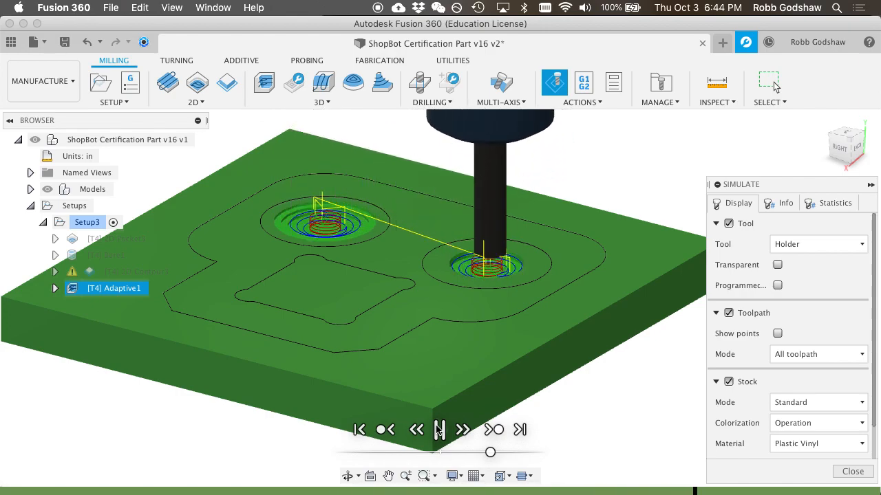
click(439, 430)
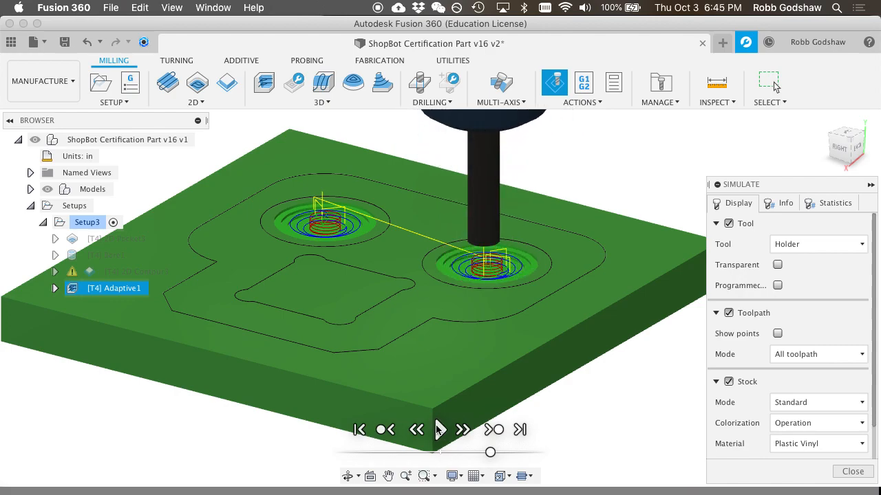
click(857, 472)
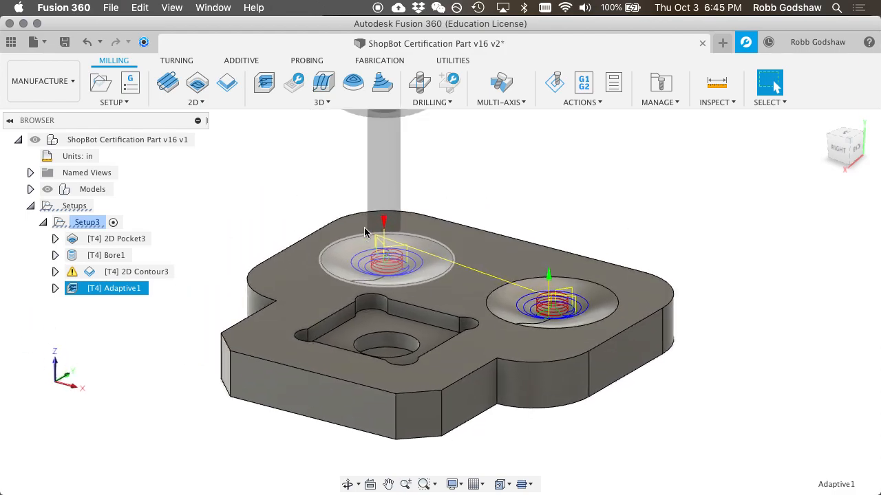
scroll(365, 228, up, 3)
scroll(364, 229, down, 6)
scroll(365, 228, up, 3)
scroll(364, 231, up, 3)
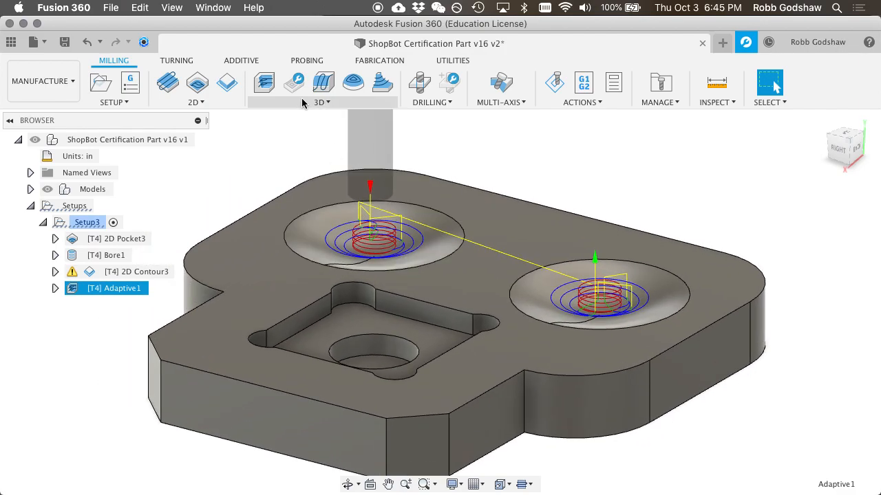
Step: Reopen Adaptive1 and review its tool, feeds, machining boundary and containment options, keeping Selection and Tool outside boundary
click(73, 289)
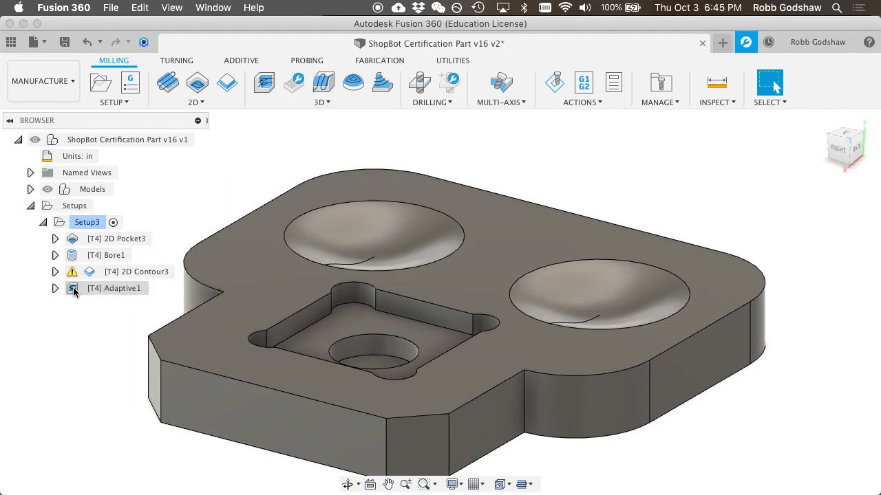
double_click(73, 288)
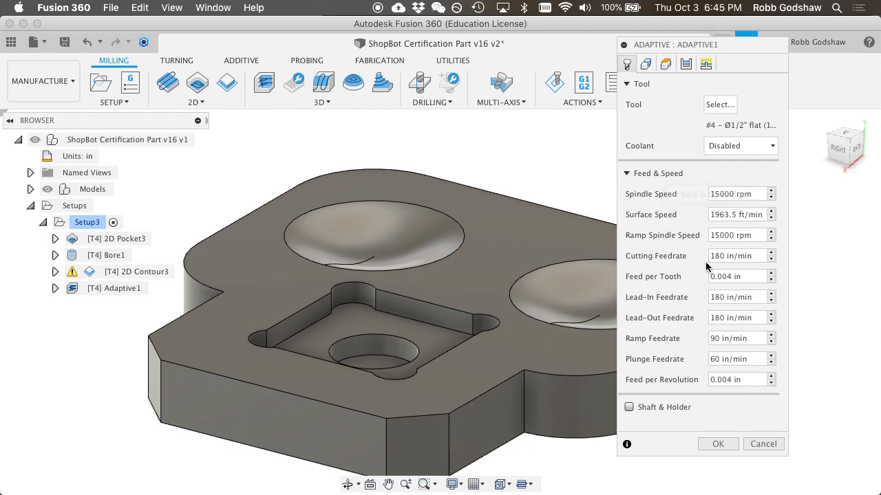
click(627, 85)
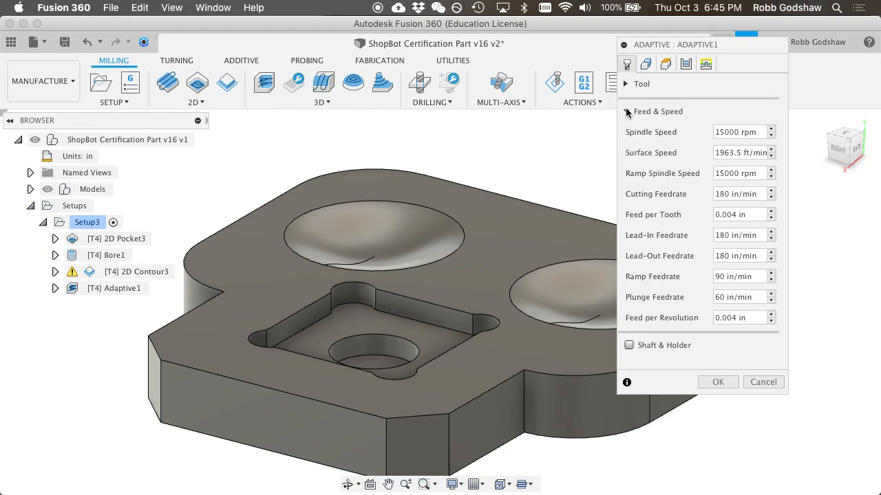
click(628, 112)
click(644, 66)
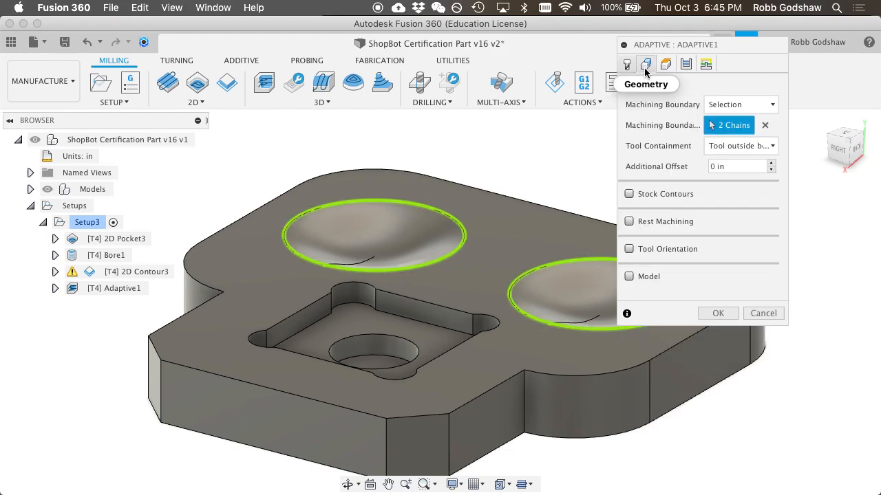
click(726, 110)
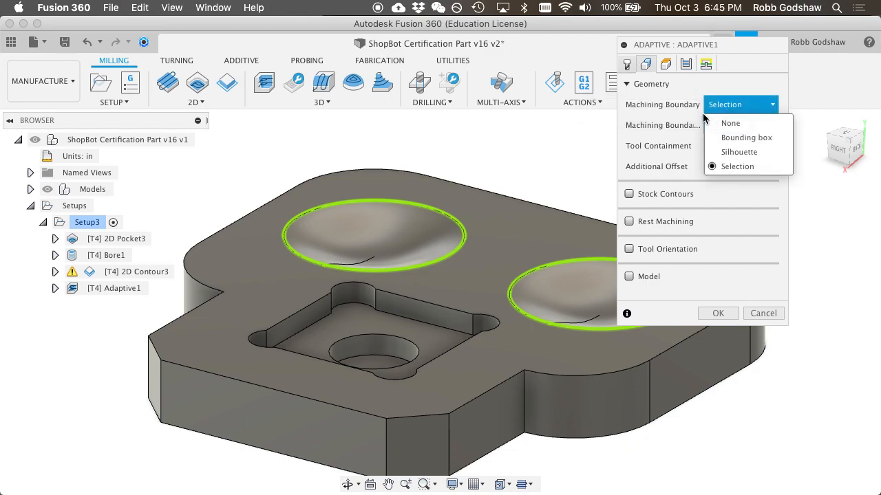
click(666, 108)
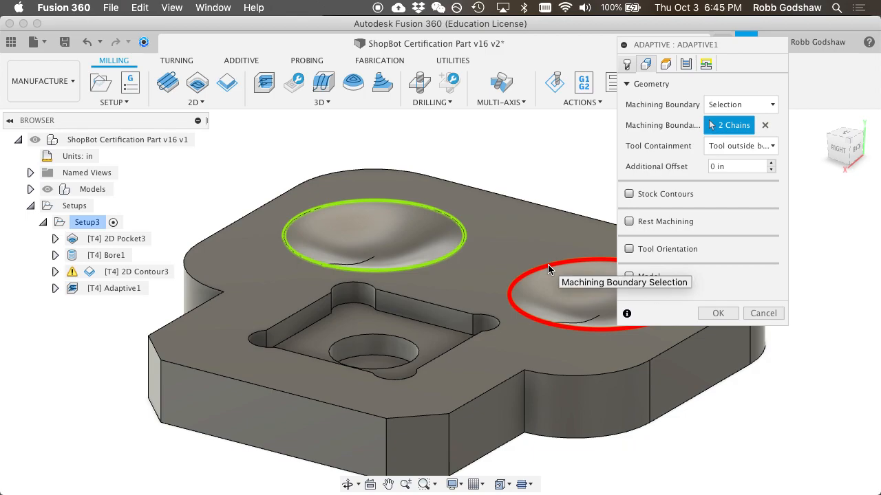
click(739, 146)
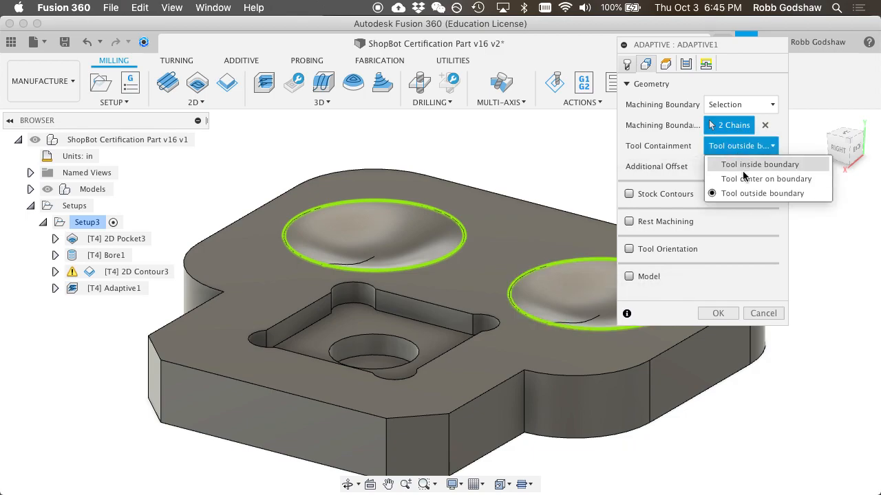
click(747, 194)
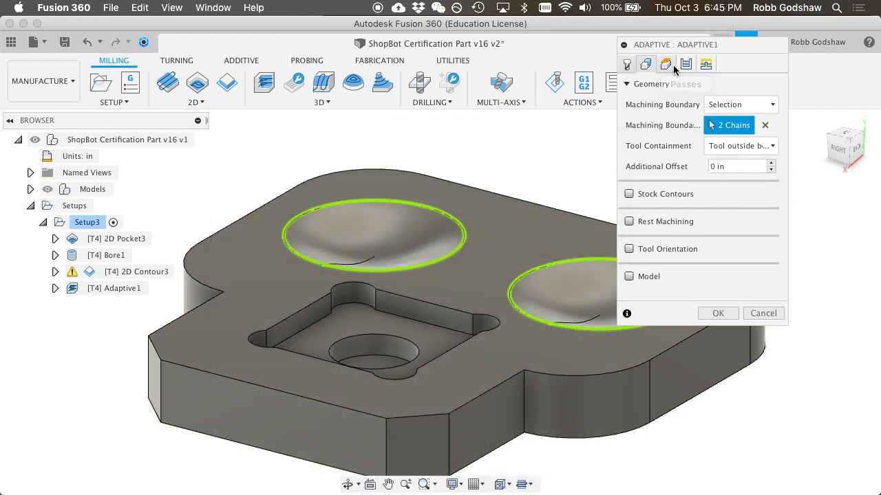
Step: Review Adaptive1's heights, pass and stock-to-leave settings, collapsing the main pass group
click(672, 65)
click(685, 65)
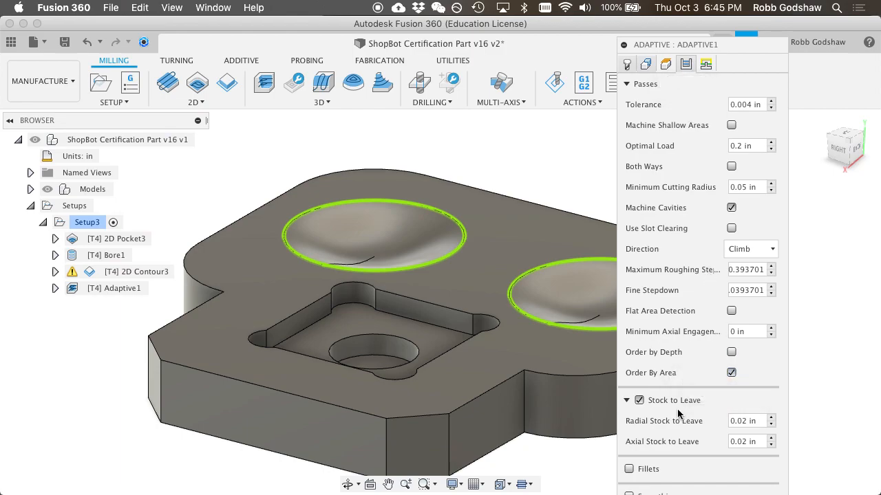
click(626, 84)
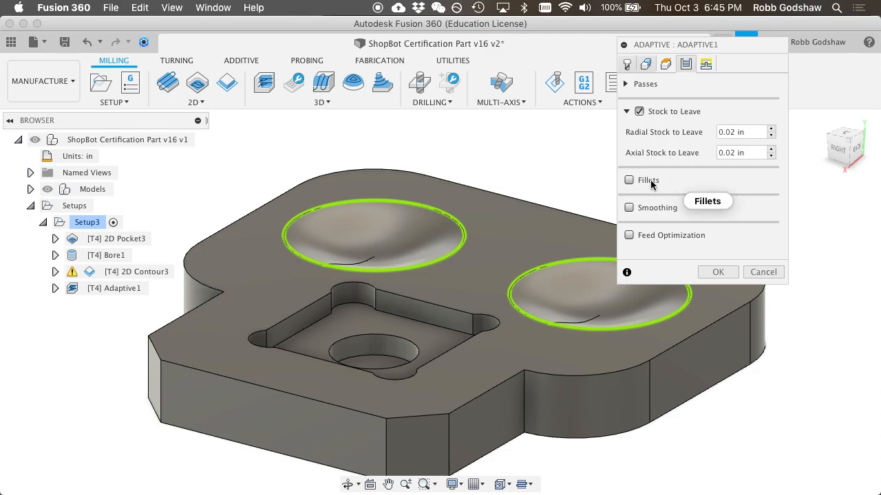
Step: Set Adaptive1's helix ramping angle to 5 deg, regenerate the operation, and check its toolpath in both bowls
click(704, 66)
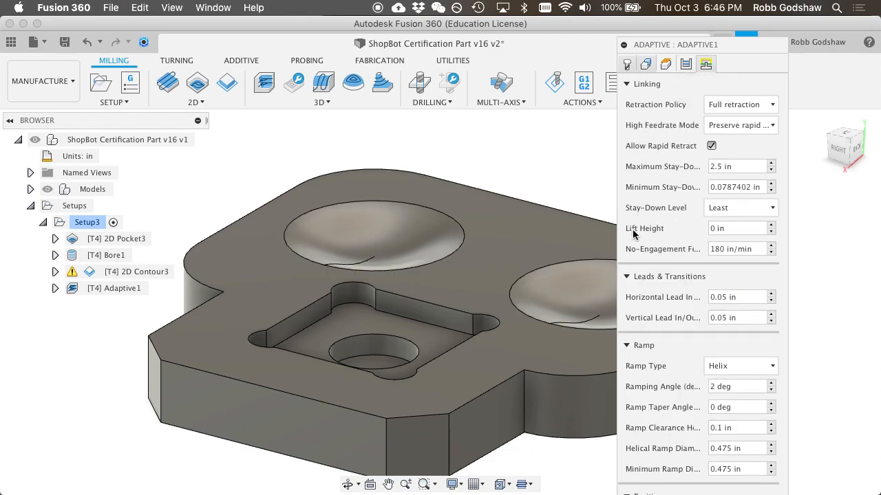
click(728, 385)
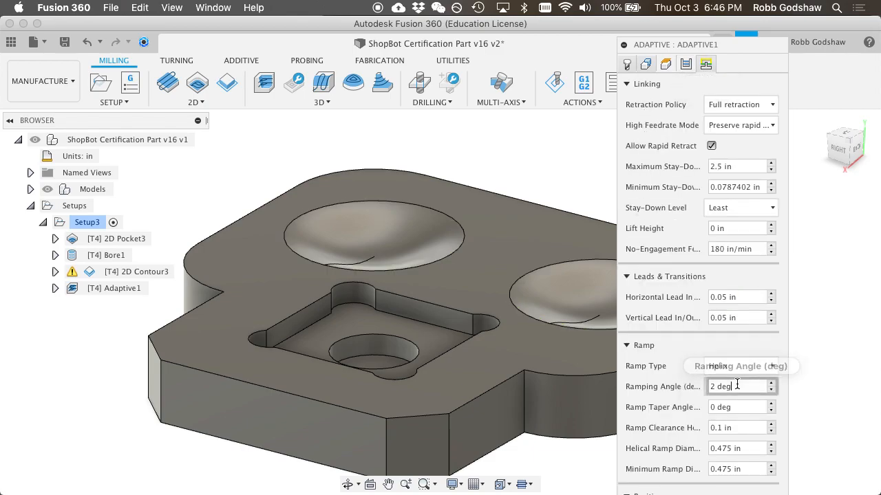
key(F5)
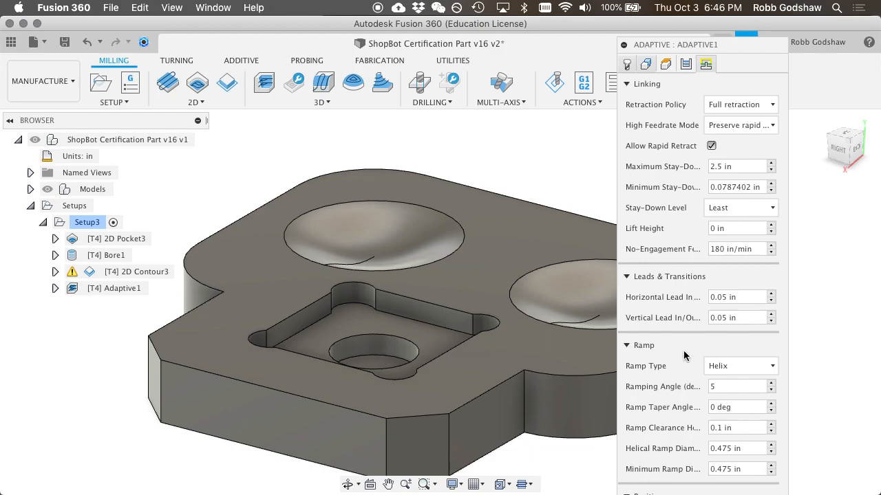
key(Return)
scroll(598, 280, left, 3)
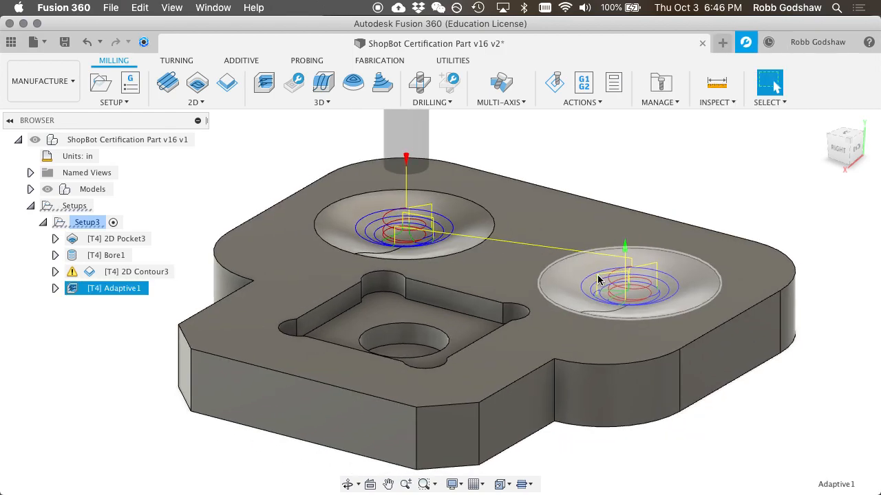
scroll(598, 280, down, 3)
scroll(598, 281, up, 3)
scroll(598, 280, down, 1)
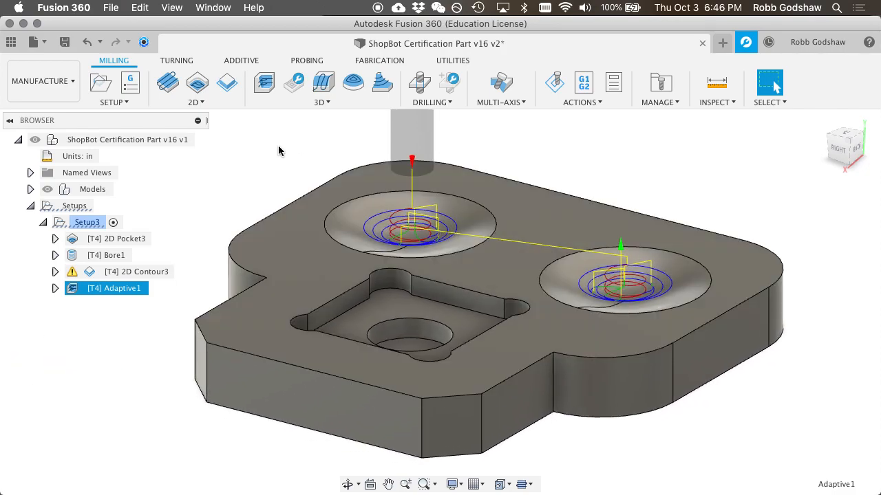
click(309, 137)
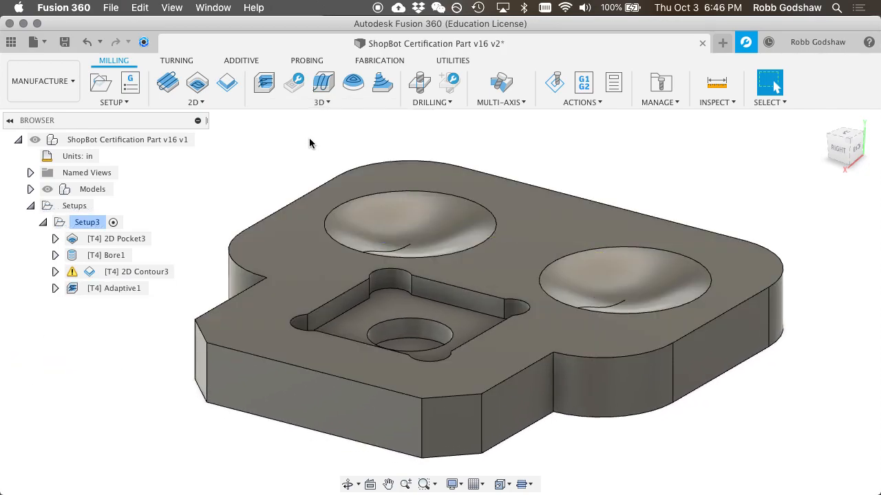
Step: Review the Spiral strategy's description, switch to Chrome, and search Google Images for "scalloping cnc"
click(315, 103)
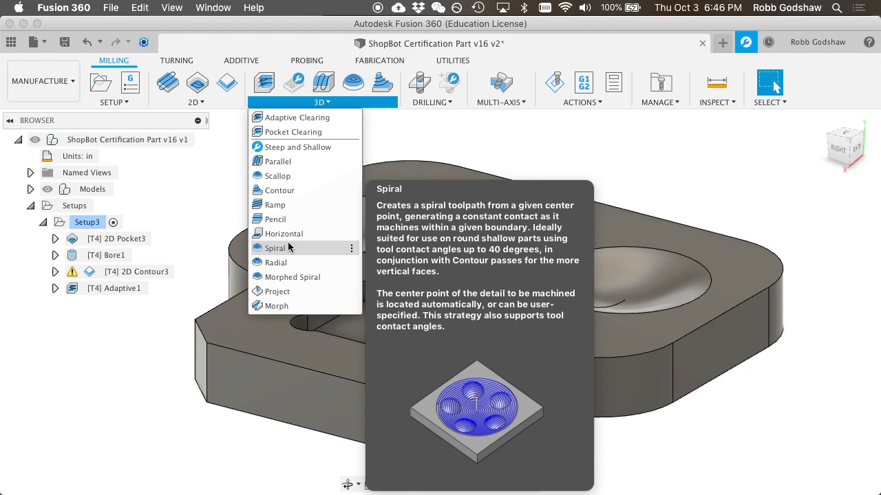
key(ctrl+Right)
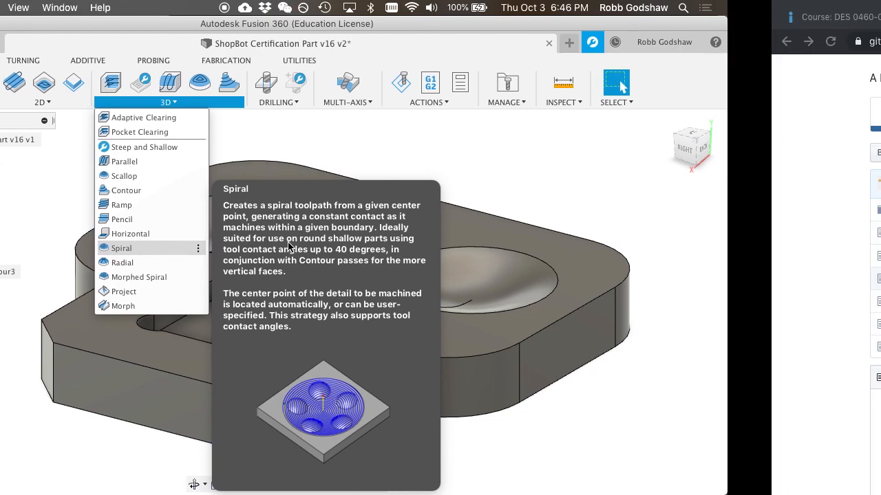
key(super+t)
text(scalloping)
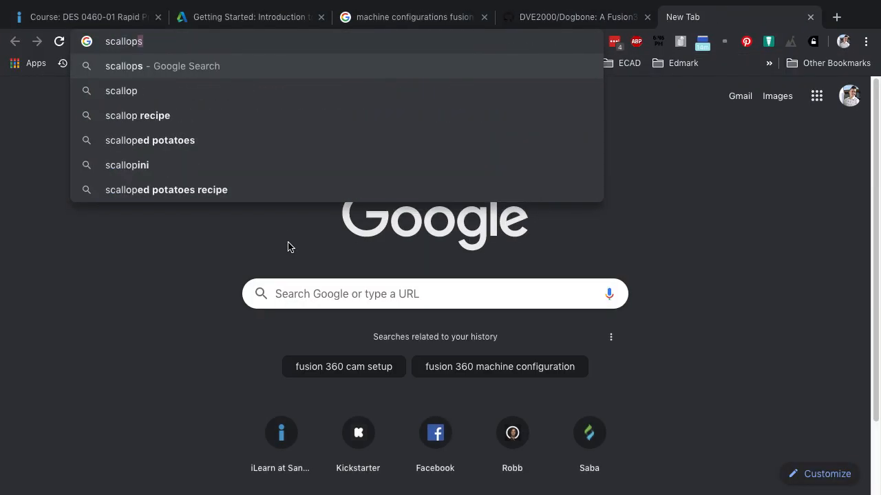
key(Return)
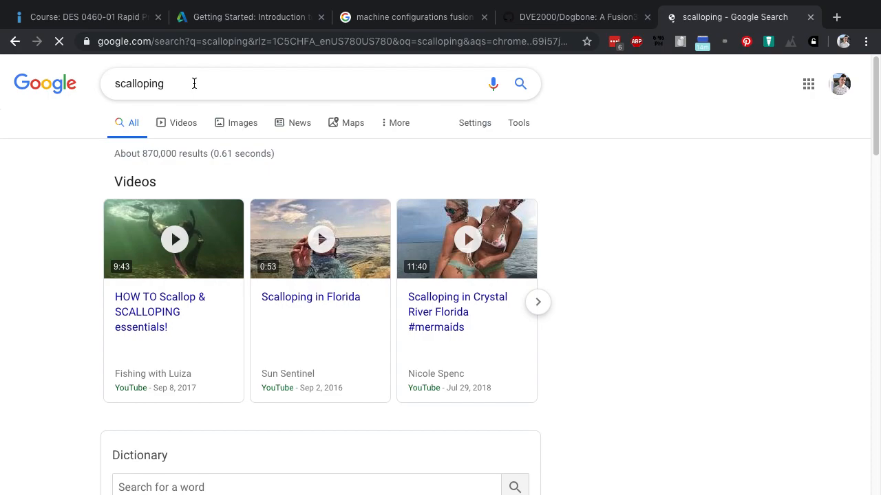
click(192, 83)
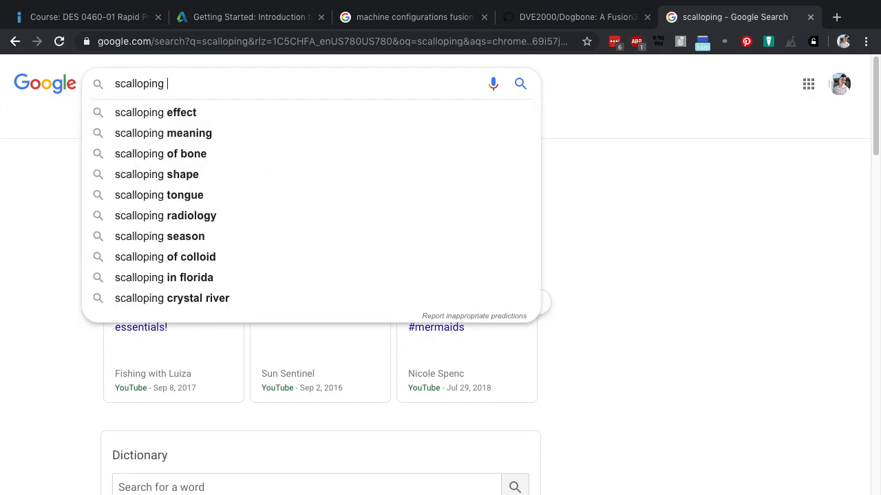
text(cnc)
key(Return)
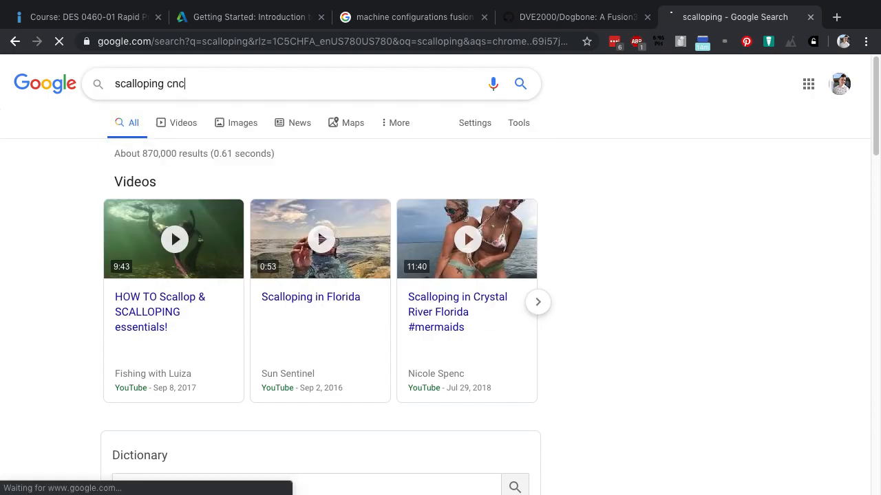
click(196, 122)
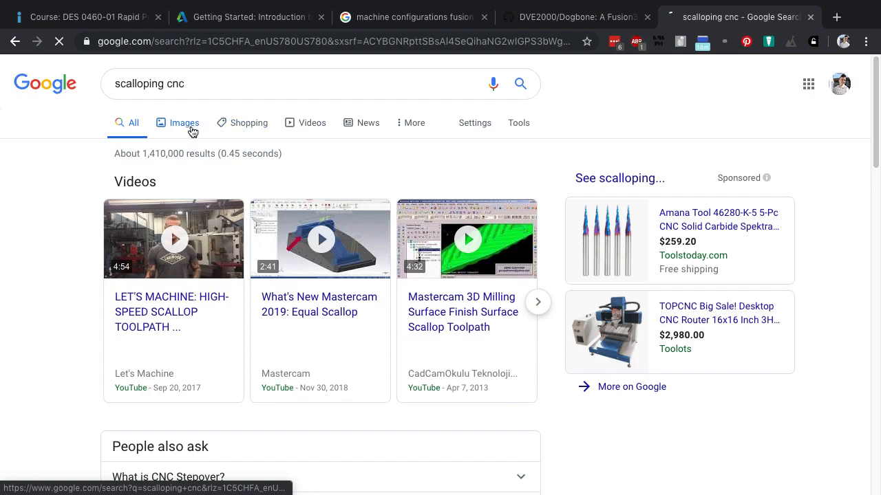
Step: Examine the scalloping images for surface texture and how stepover distance and ball tool radius relate to scallop height
scroll(170, 273, down, 2)
scroll(170, 273, down, 1)
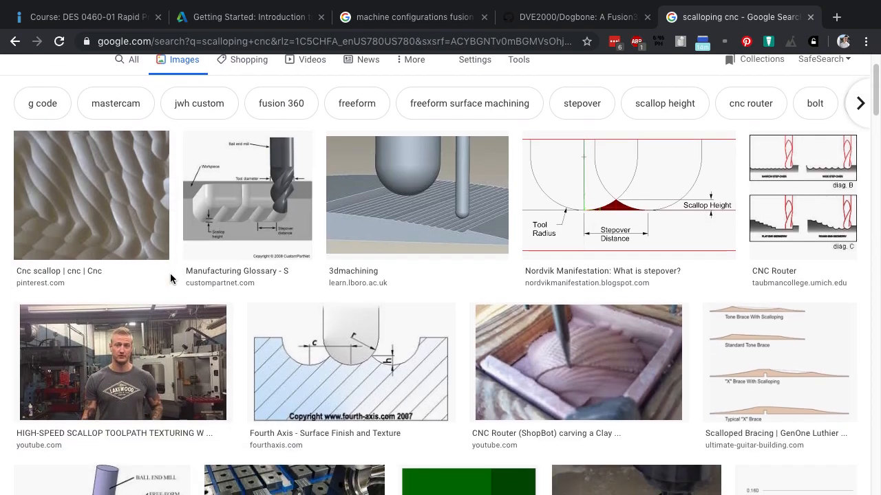
mouse_move(121, 149)
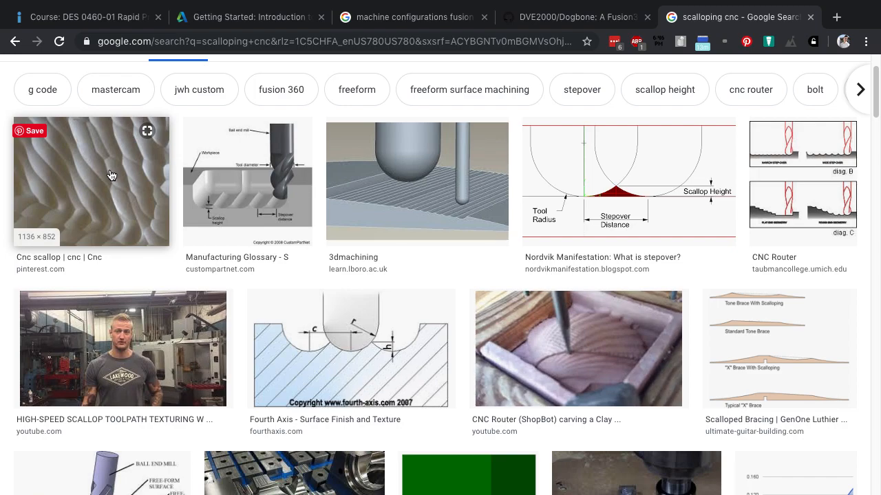
ctrl+scroll(112, 198, up, 5)
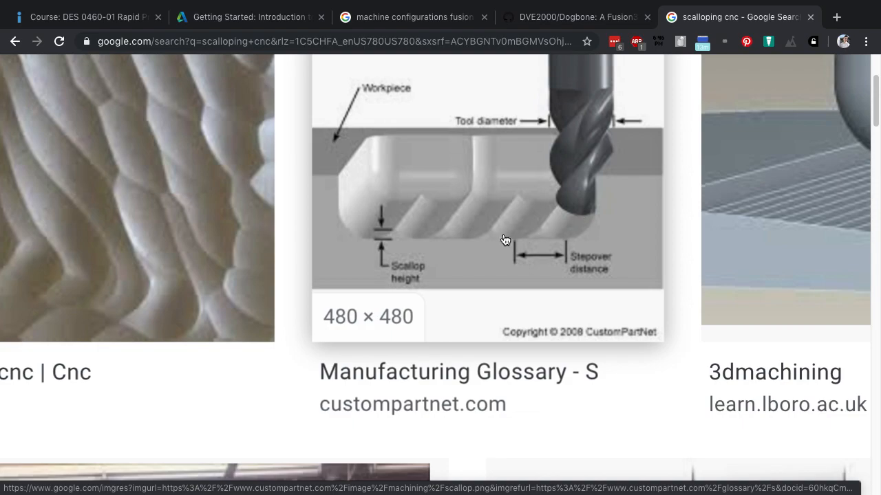
ctrl+scroll(475, 232, down, 5)
ctrl+scroll(448, 374, up, 5)
scroll(449, 372, up, 3)
ctrl+scroll(448, 370, up, 1)
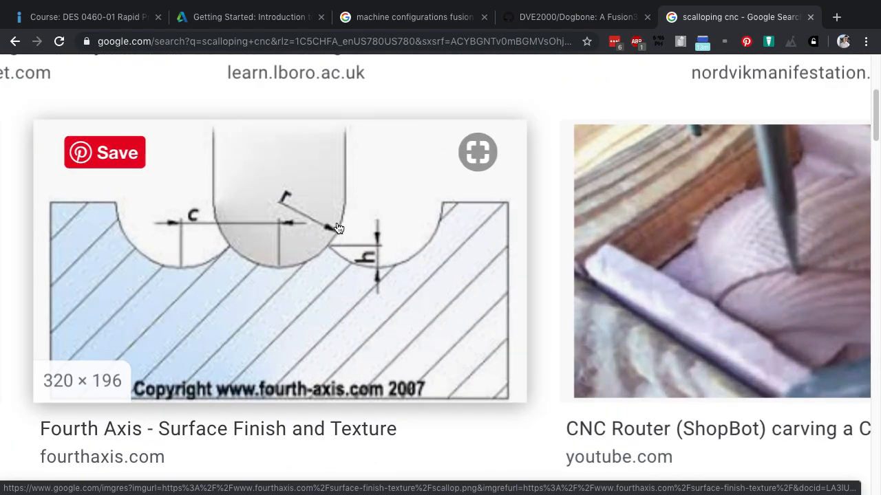
Step: Switch back to Fusion 360 and generate a 3D Spiral operation centered on the bowl behind the square pocket, bounded by Silhouette
scroll(308, 247, left, 2)
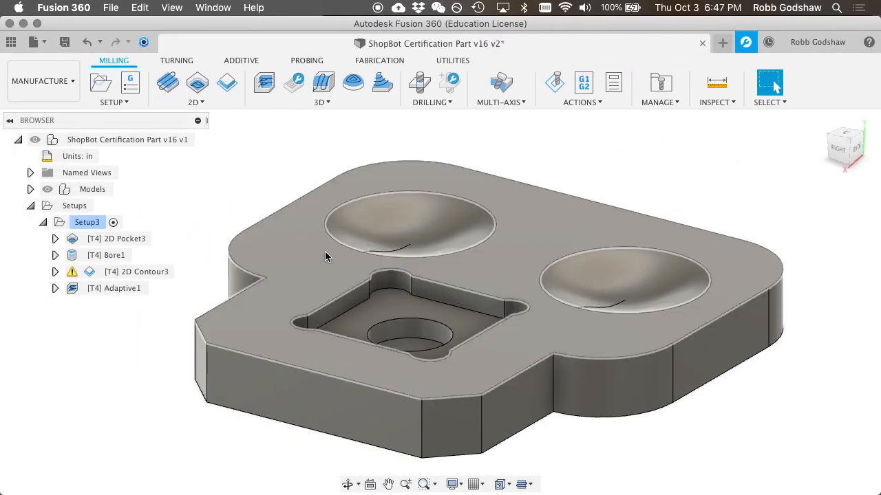
click(299, 102)
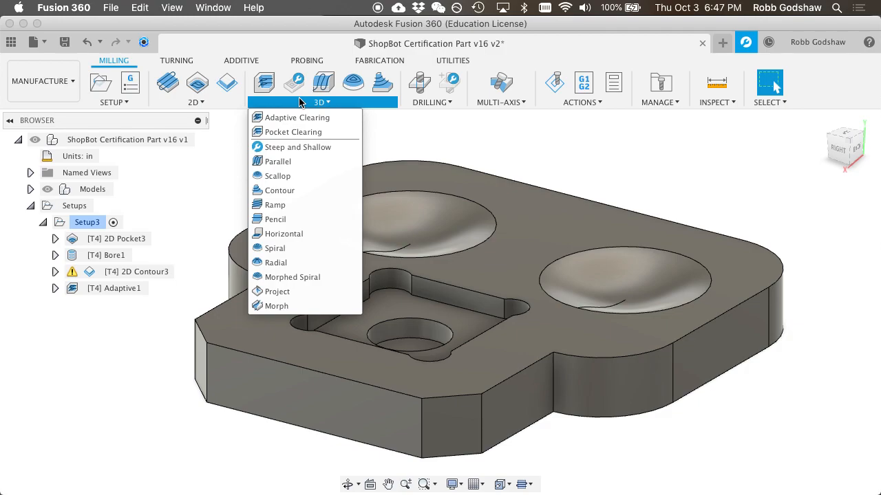
click(299, 248)
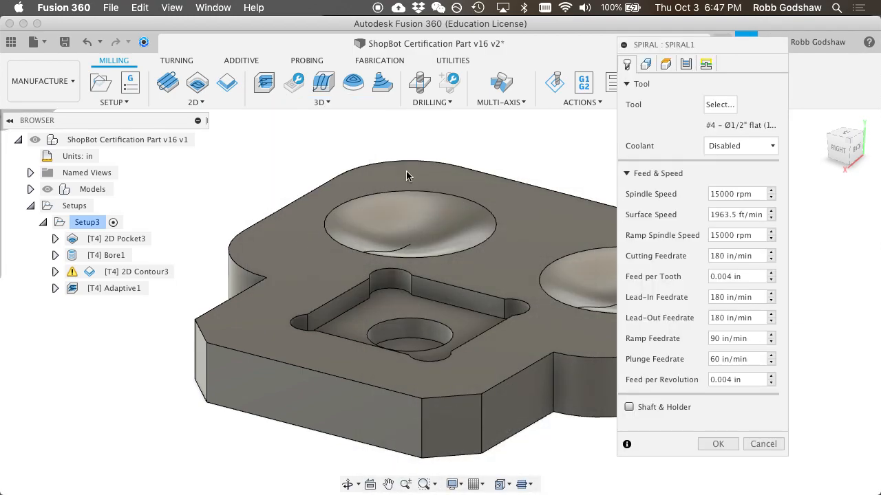
click(413, 196)
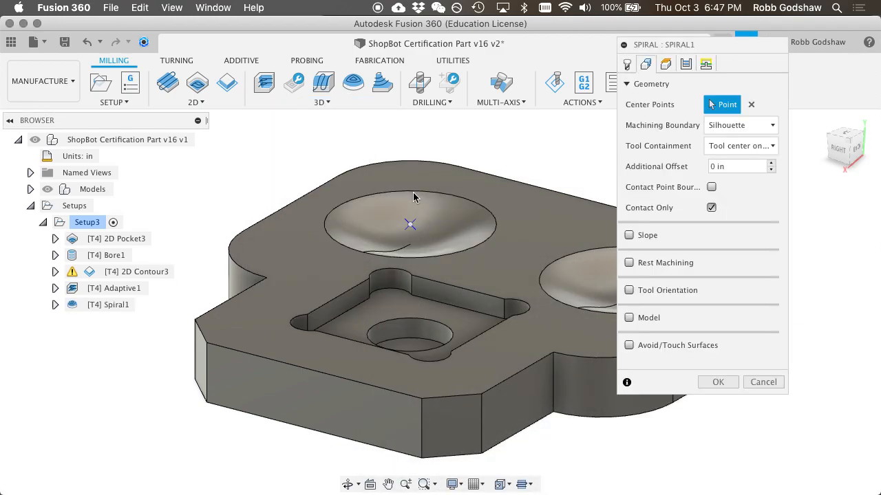
click(719, 382)
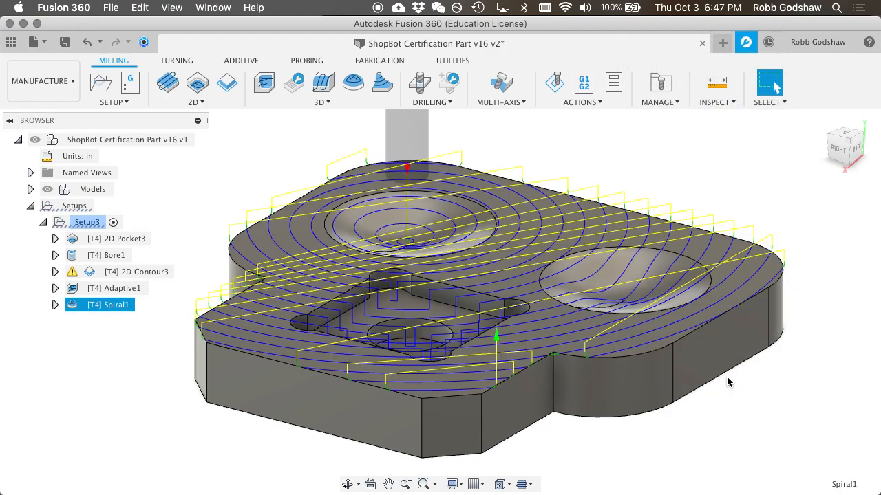
Step: Reopen the Spiral operation for editing and change its tool to the #2 1/2" ball end mill
scroll(554, 289, down, 1)
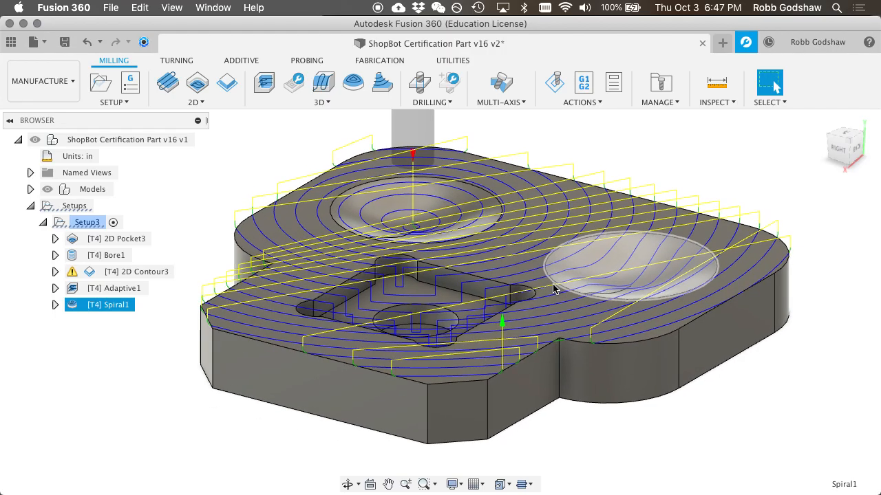
shift+scroll(555, 289, up, 5)
shift+scroll(555, 289, up, 5)
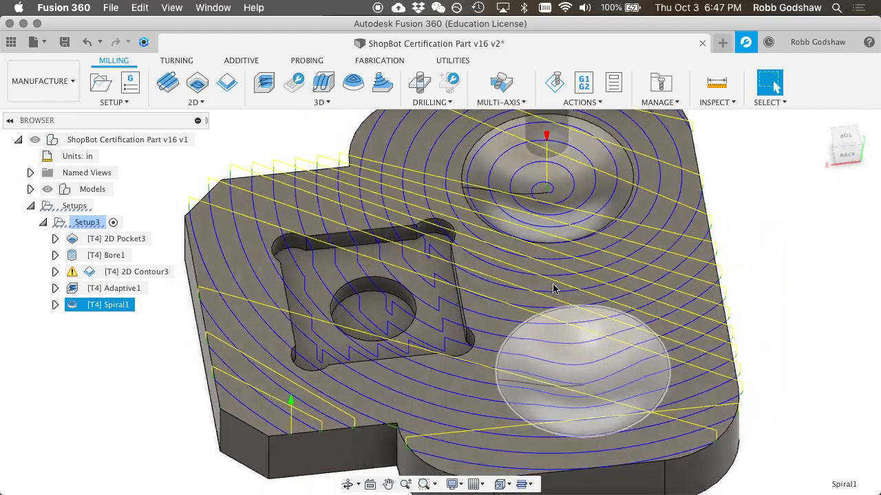
shift+scroll(554, 289, down, 6)
shift+scroll(555, 289, down, 6)
shift+scroll(555, 289, up, 5)
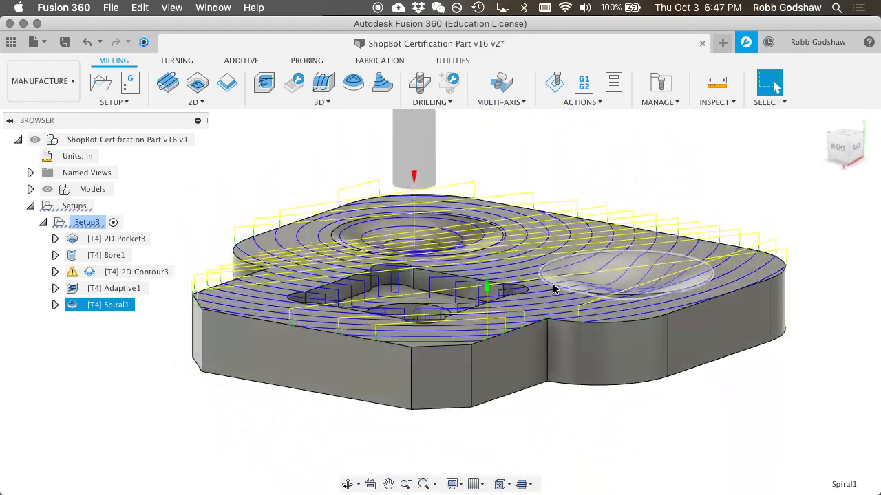
double_click(77, 304)
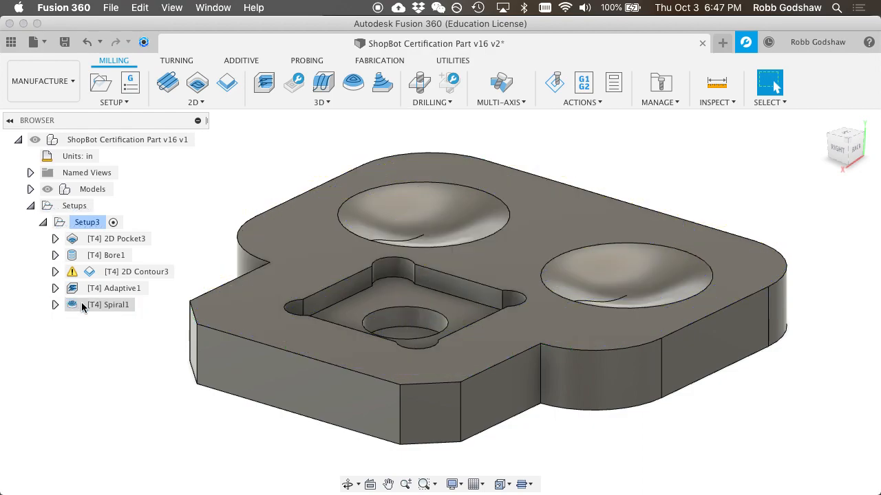
click(715, 105)
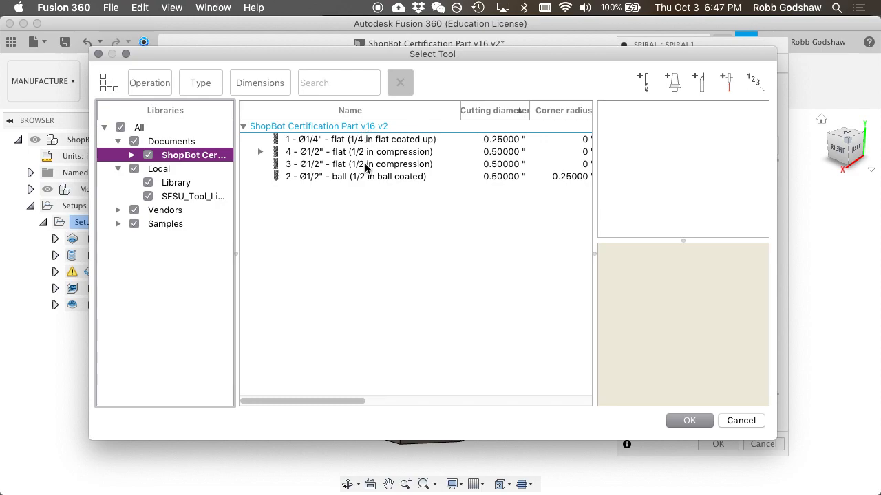
click(360, 177)
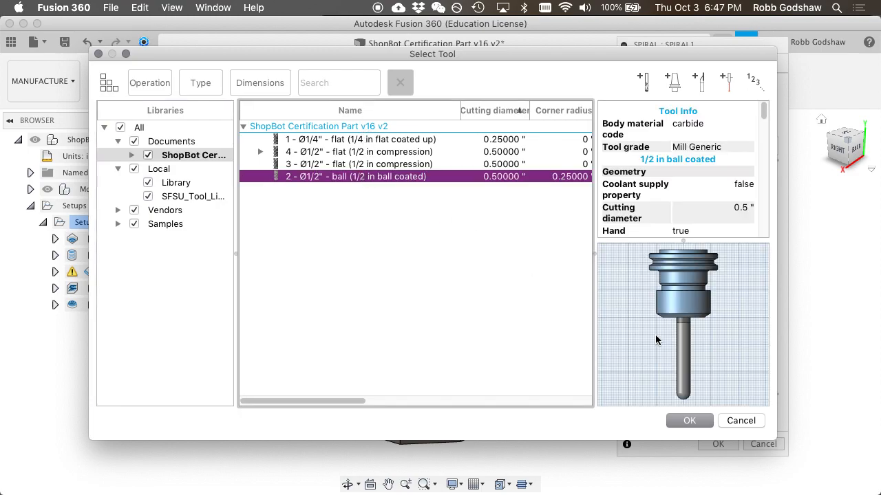
click(702, 420)
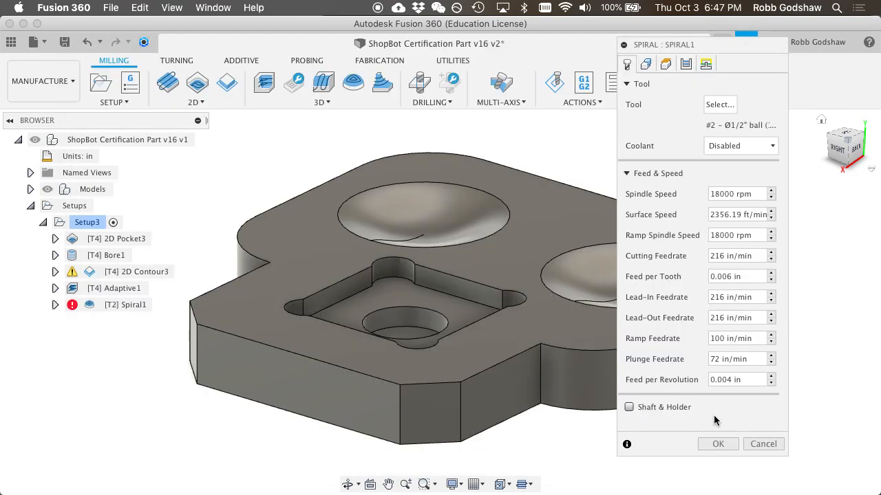
Step: Switch the Spiral operation's machining boundary to Selection and reselect the center point of the bowl behind the square pocket
click(646, 64)
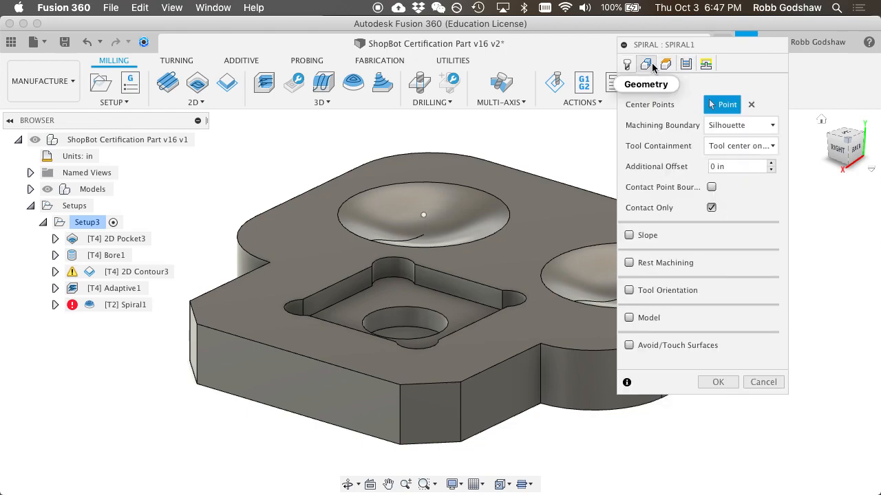
click(739, 130)
click(733, 171)
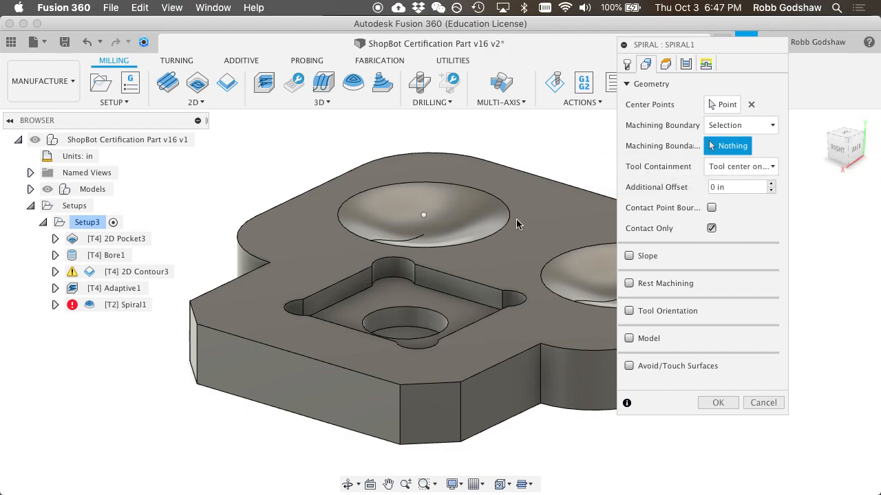
click(751, 105)
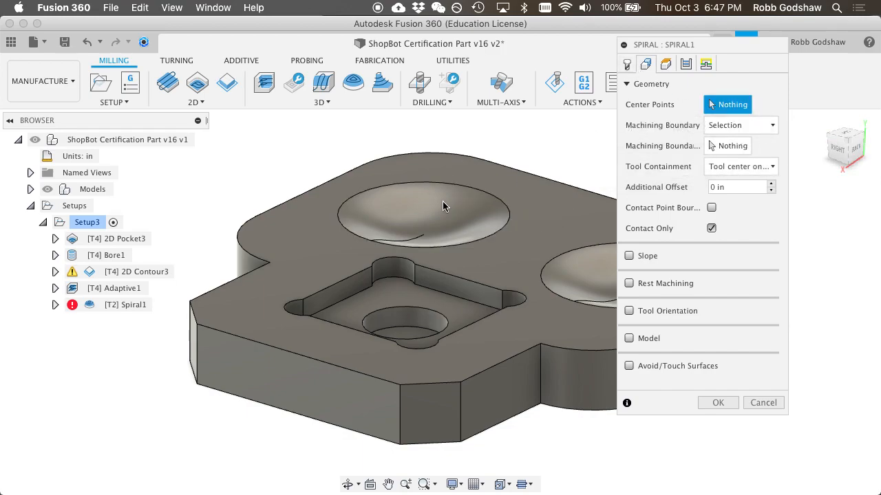
click(497, 201)
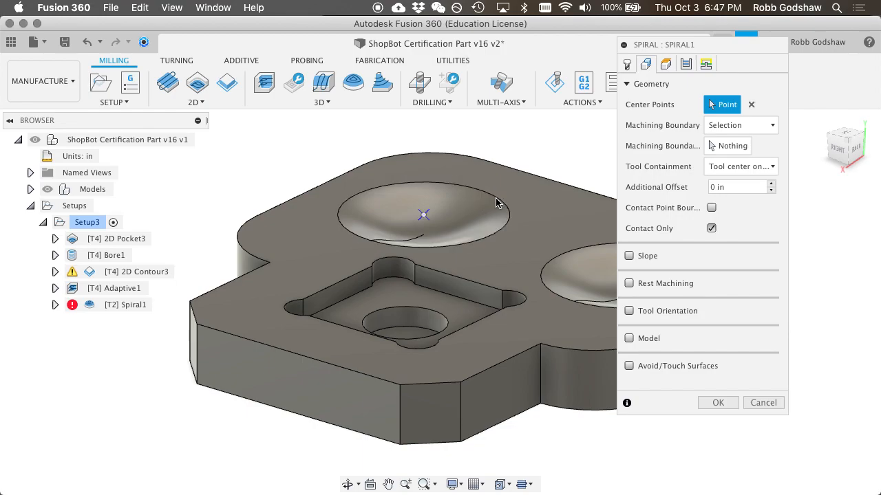
Step: Select the bowl's circular rim as the machining boundary, keep Tool center on boundary containment, and generate the toolpath
click(741, 126)
click(788, 172)
click(727, 146)
click(510, 215)
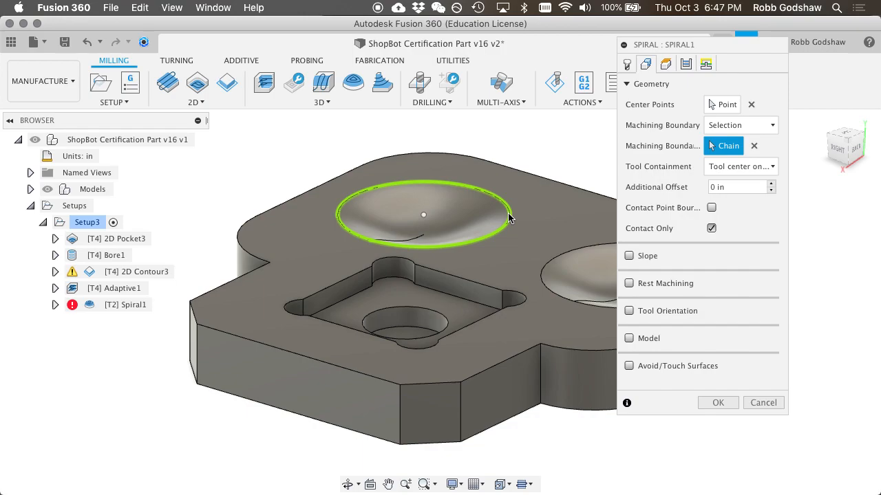
click(741, 166)
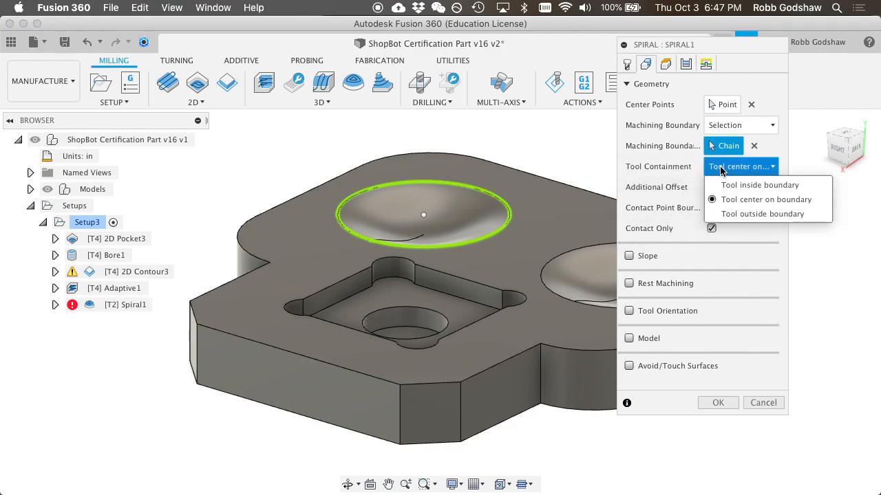
click(742, 201)
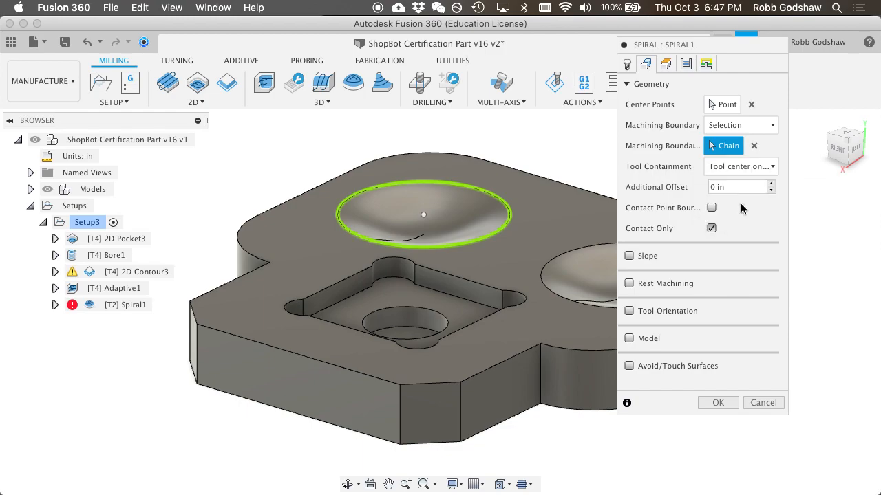
click(717, 404)
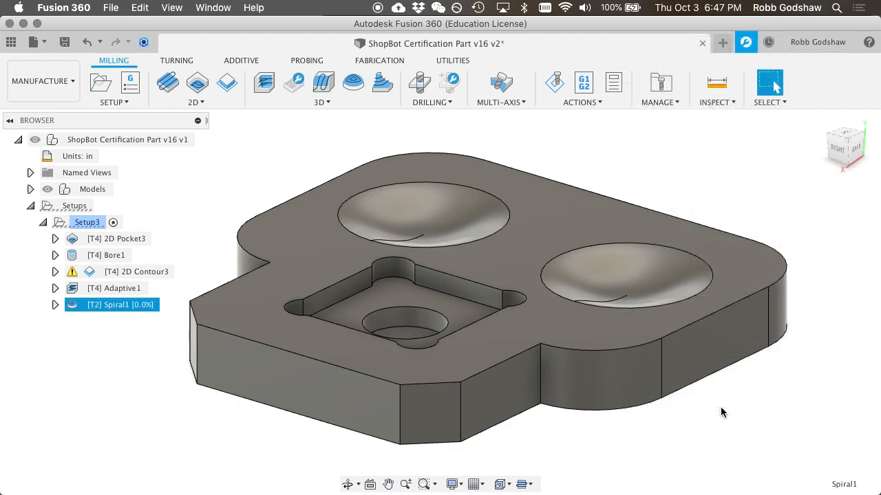
Step: Simulate the Spiral toolpath in the bowl and play the cut through to its end
shift+scroll(519, 214, up, 10)
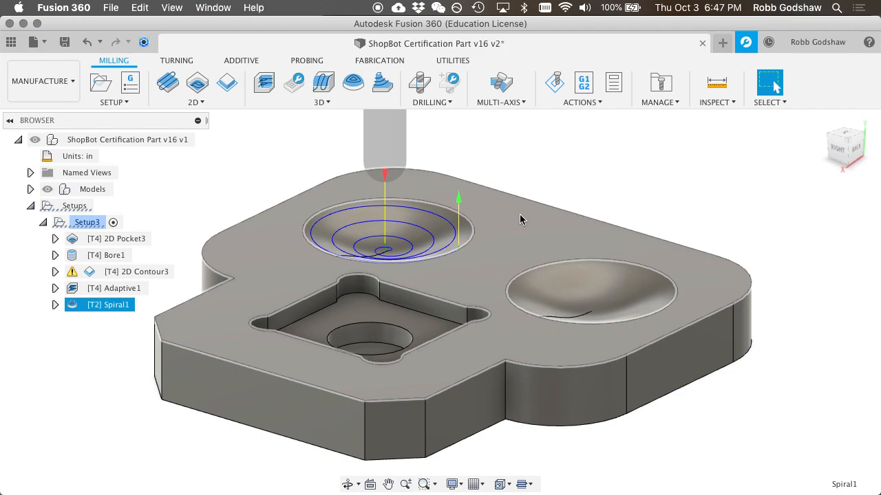
shift+scroll(520, 214, left, 10)
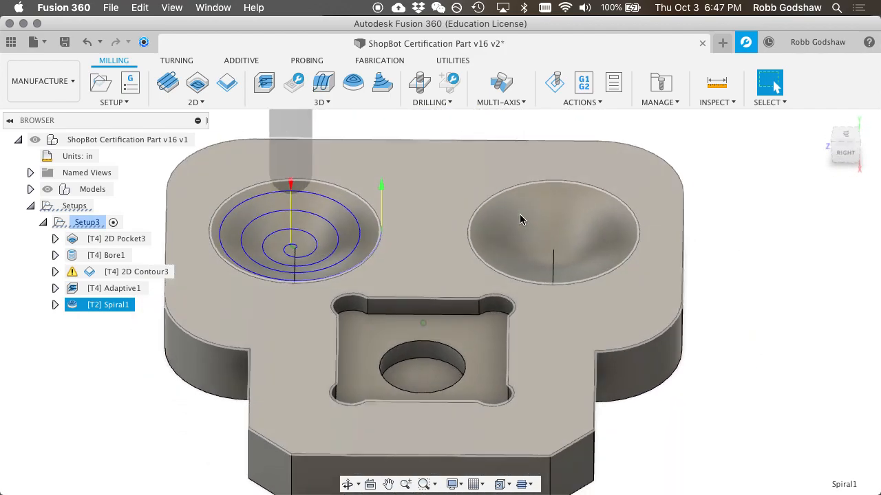
scroll(501, 219, left, 5)
scroll(392, 262, up, 5)
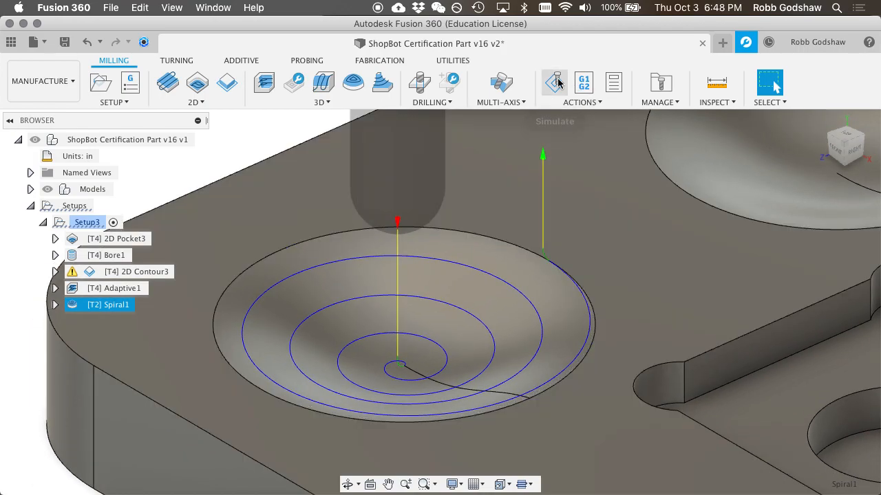
click(556, 82)
click(441, 429)
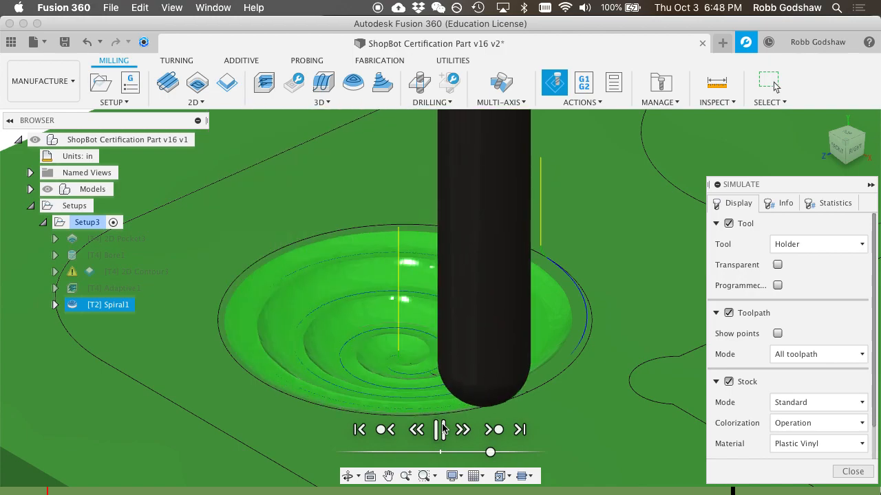
click(440, 430)
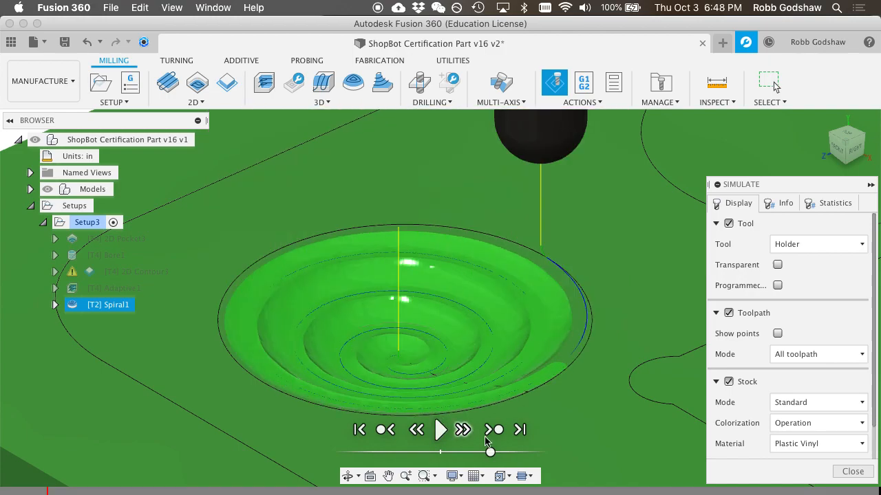
Step: Try the Metallic Paint and Wall Paint stock materials in the simulation, returning to Plastic Vinyl
click(810, 444)
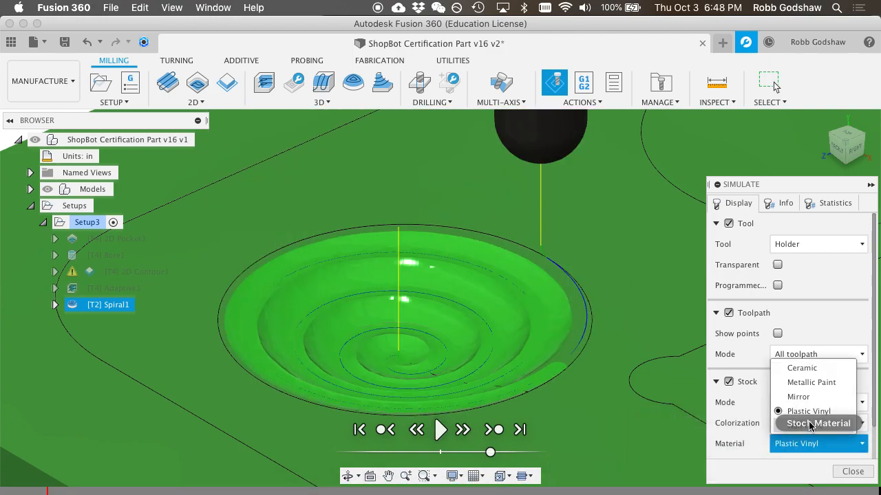
click(813, 383)
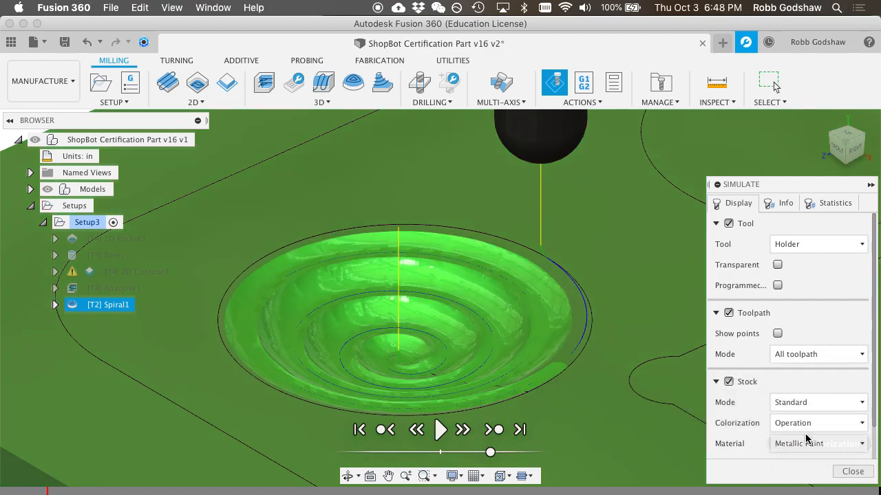
click(807, 440)
click(810, 424)
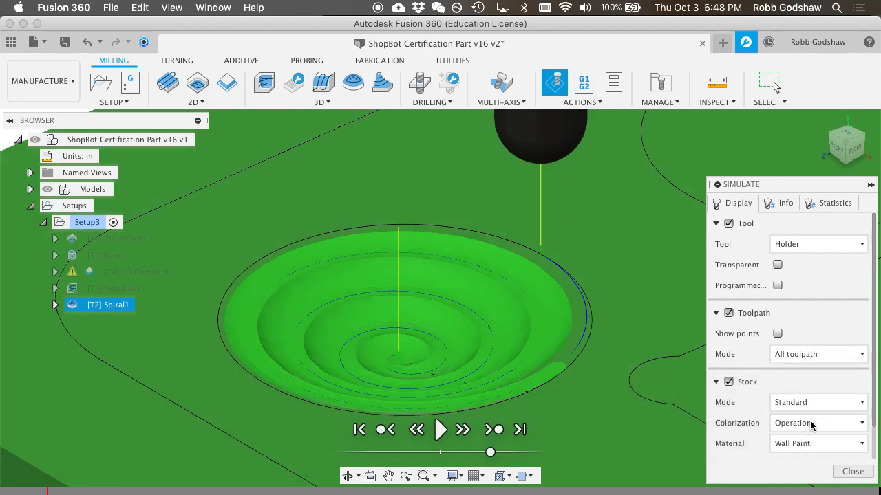
click(810, 444)
click(800, 412)
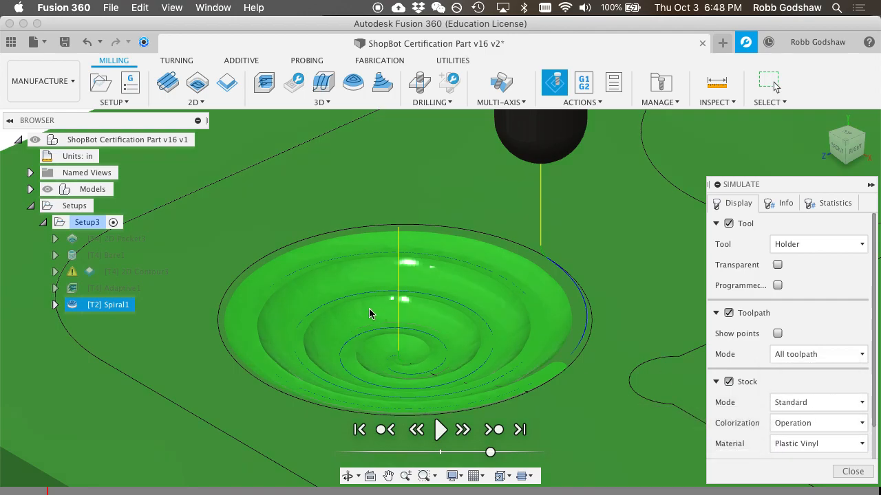
Step: Examine the scalloped ridges of the simulated bowl from several angles and close the simulation
scroll(369, 314, up, 5)
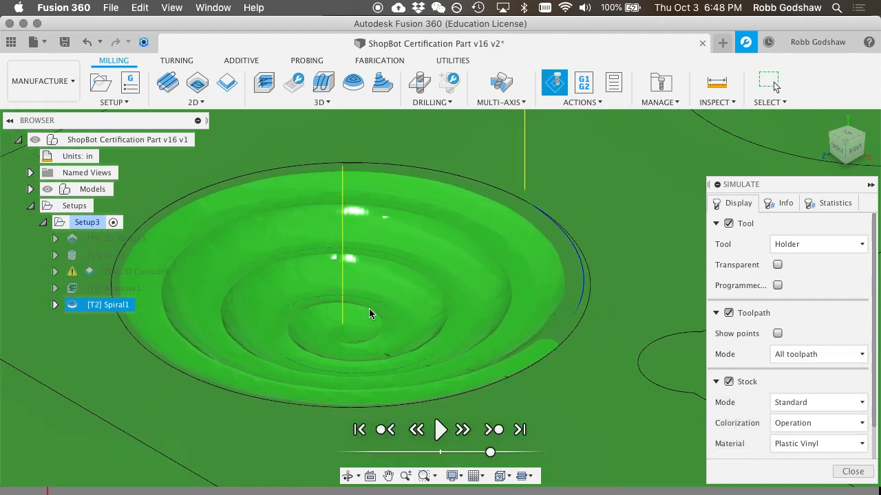
shift+scroll(369, 308, right, 10)
shift+scroll(347, 263, down, 10)
scroll(347, 264, down, 3)
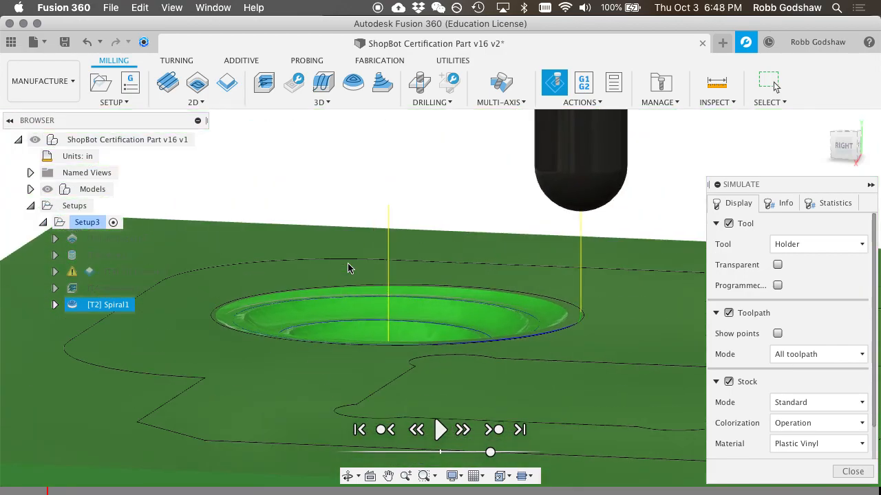
shift+scroll(361, 285, up, 10)
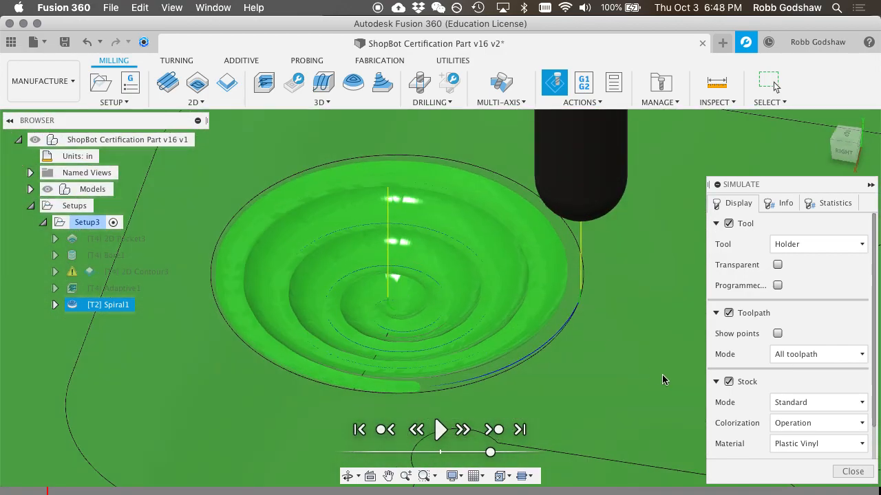
click(848, 472)
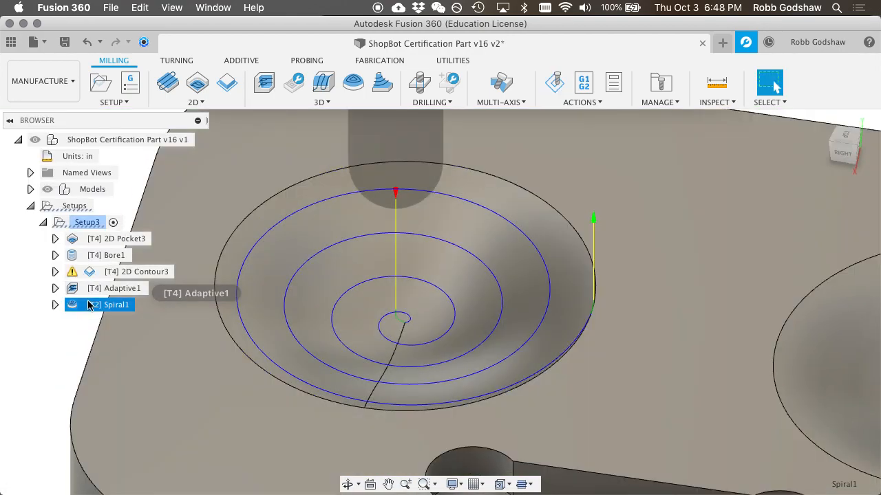
Step: Edit the Spiral operation's tool containment to Tool outside boundary and regenerate the toolpath
right_click(89, 304)
click(103, 27)
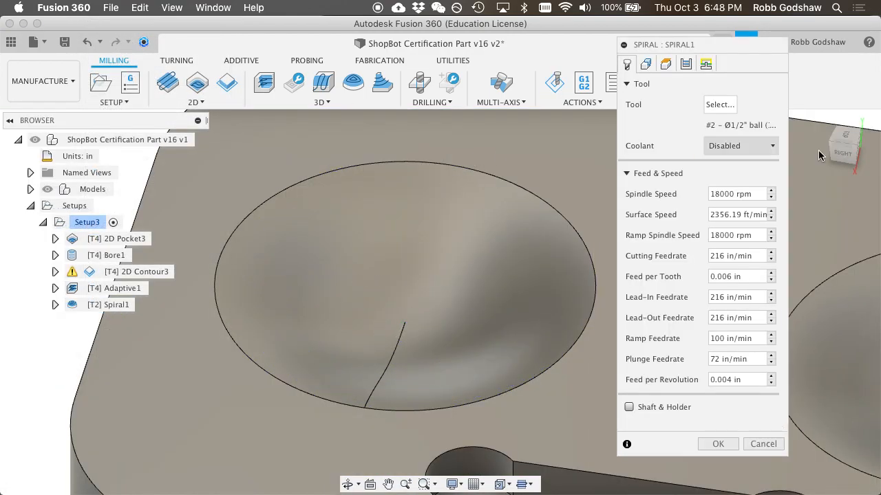
click(646, 64)
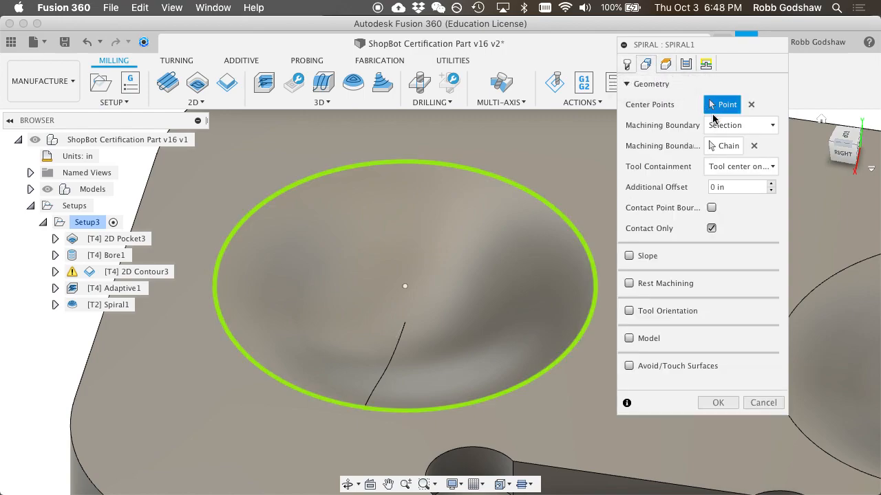
click(732, 165)
click(753, 215)
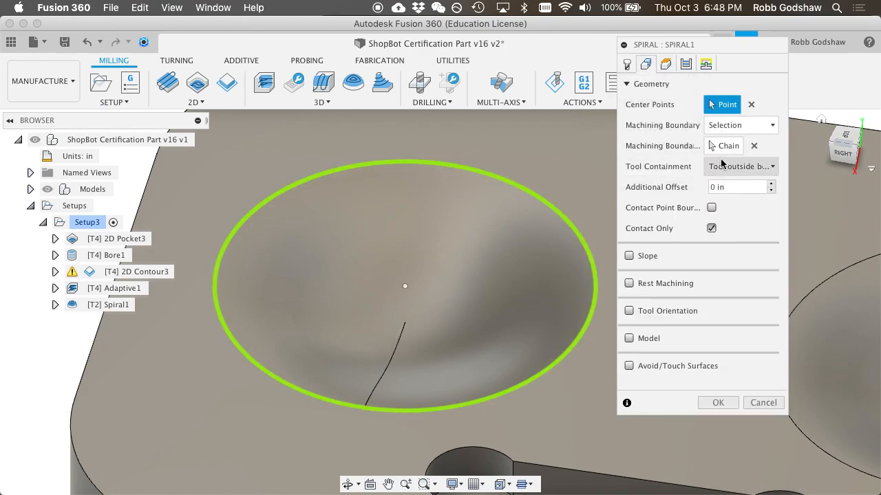
click(718, 402)
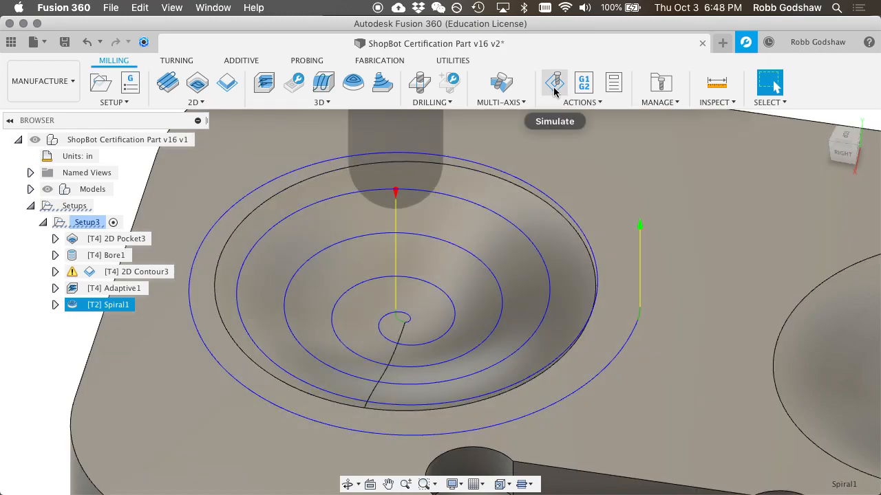
Step: Simulate the regenerated Spiral toolpath to check the cut at the bowl's rim, and close the simulation
click(554, 89)
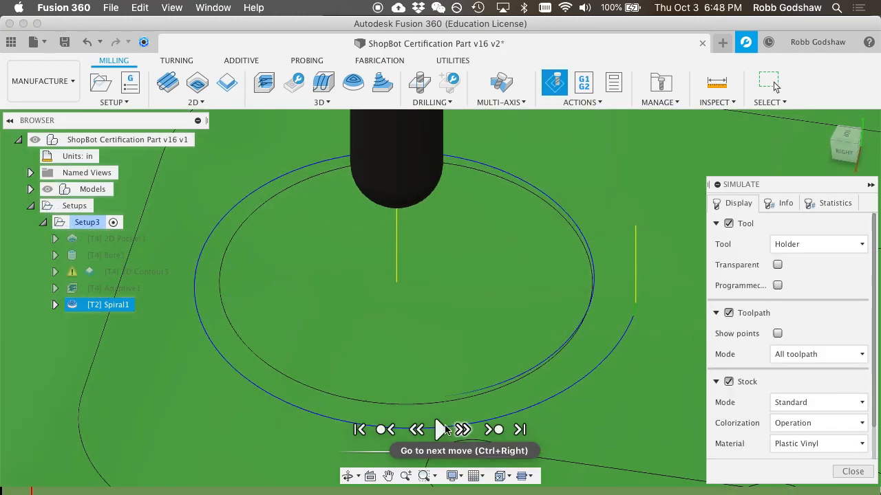
click(439, 429)
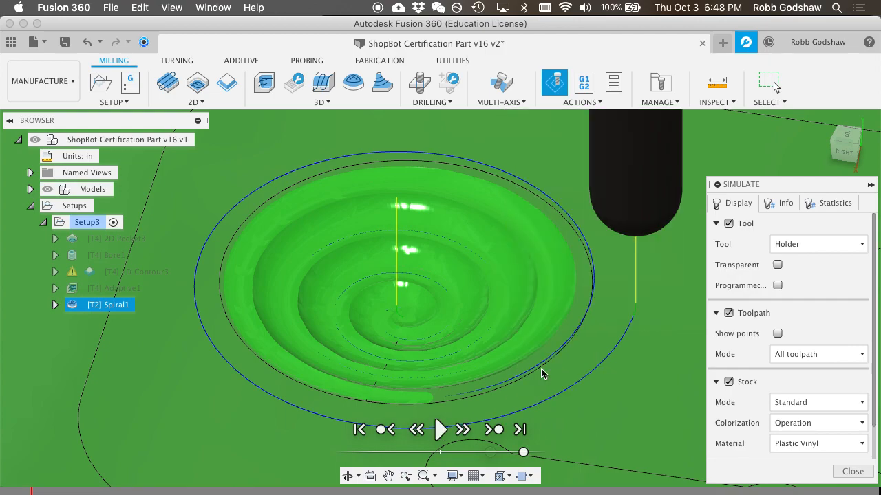
click(853, 471)
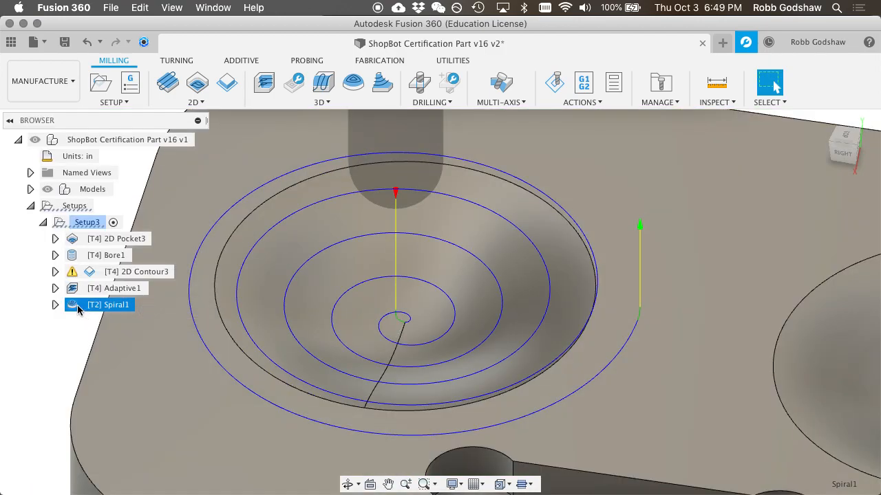
Step: Reopen the Spiral operation and examine its passes and linking settings, including stepover, direction and the up/down milling options
double_click(77, 305)
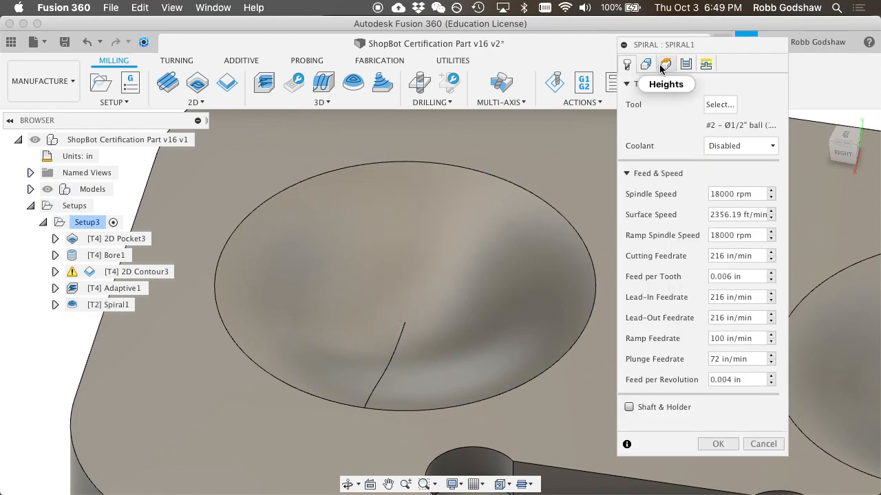
click(685, 65)
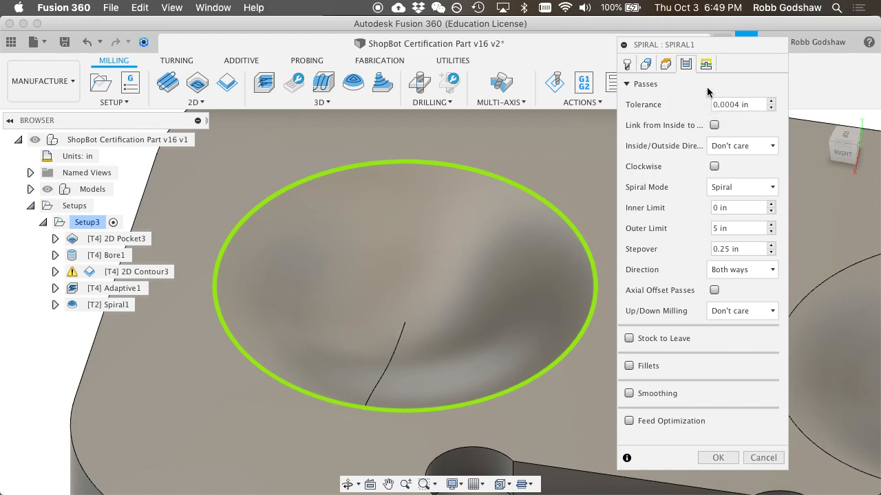
click(705, 64)
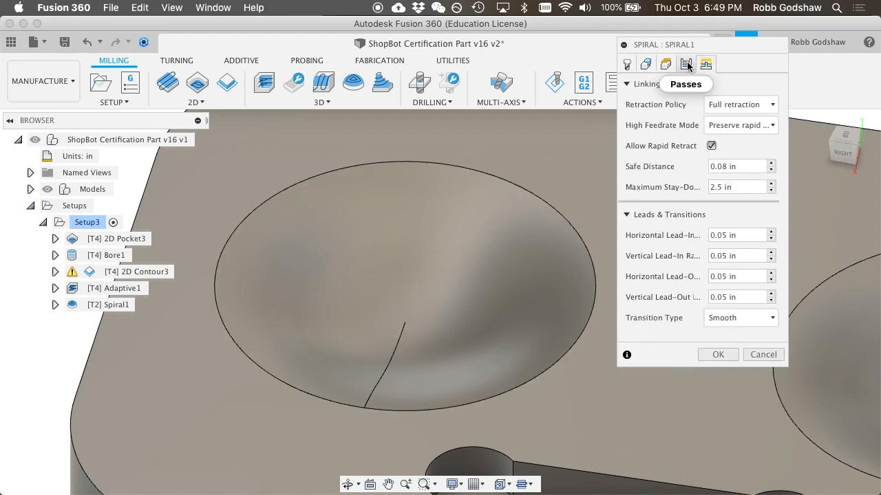
click(686, 64)
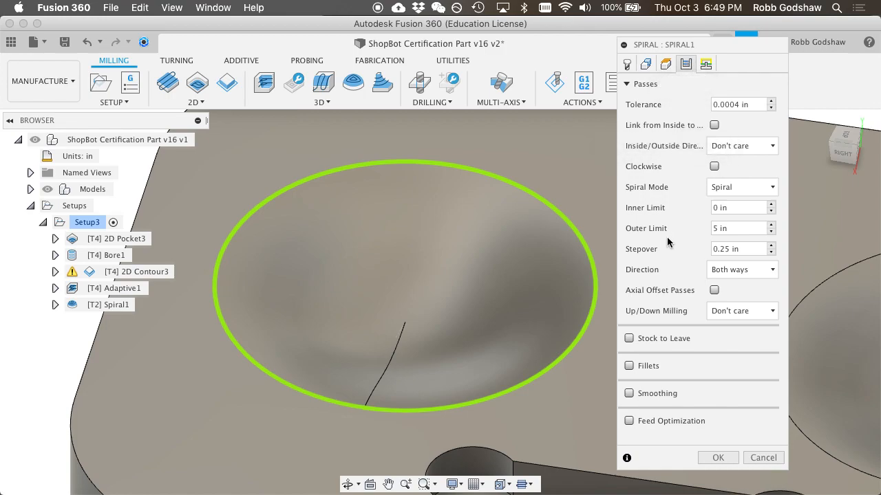
click(741, 249)
click(737, 273)
click(691, 268)
click(741, 316)
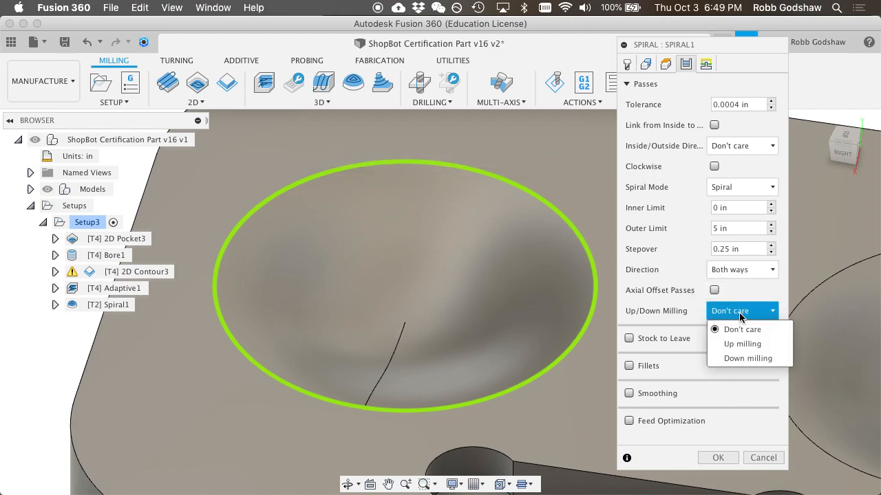
click(686, 315)
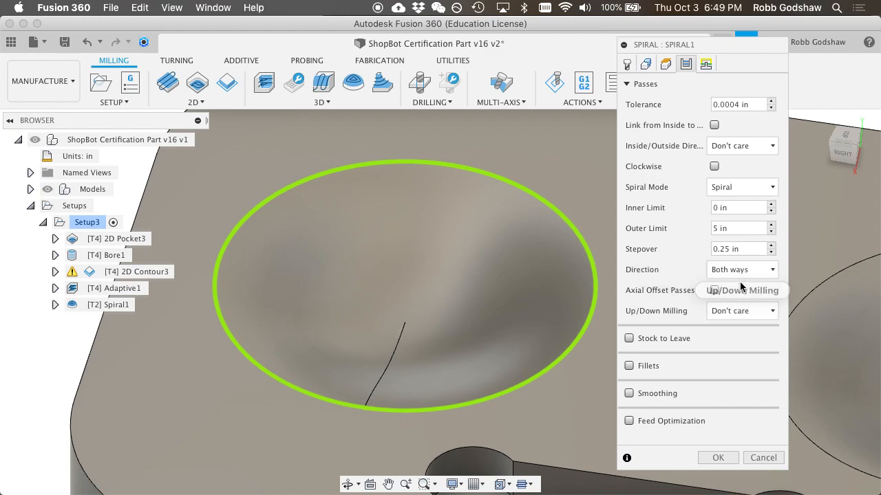
mouse_move(741, 276)
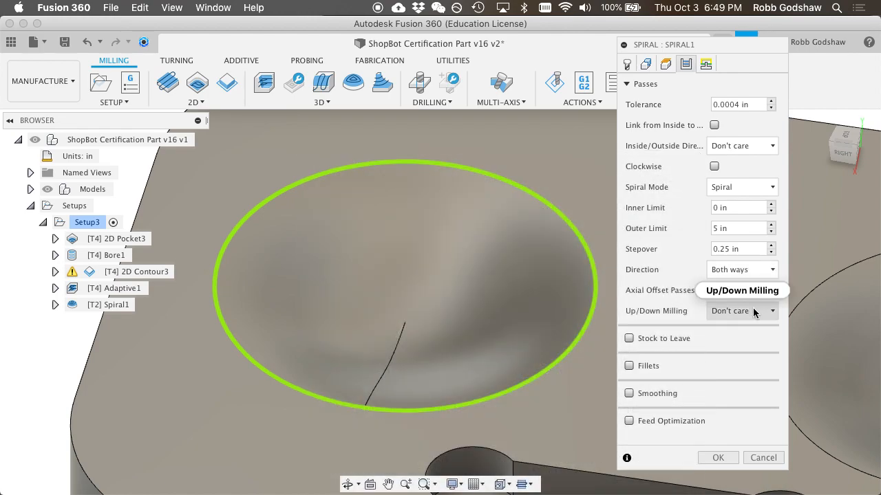
Step: Review the Spiral operation's up/down milling and linking settings, and accept the operation
mouse_move(755, 315)
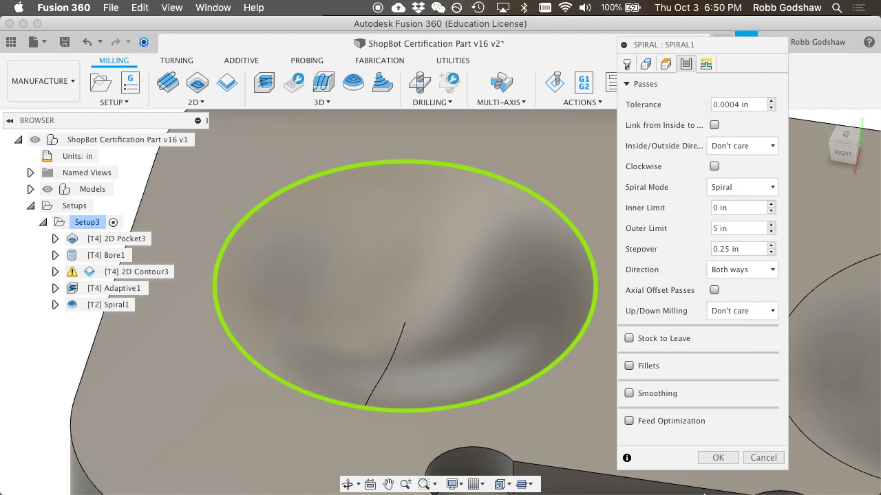
click(705, 64)
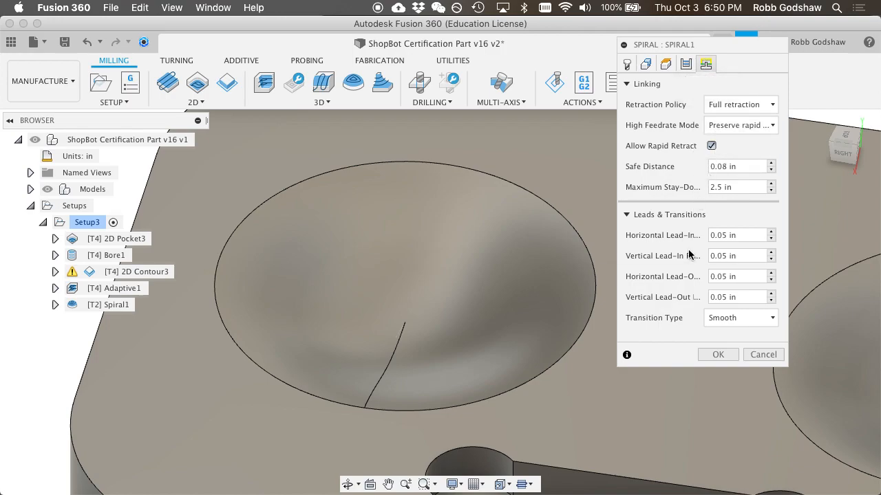
click(713, 356)
Step: Examine the Spiral toolpath around the first bowl from several angles, including its lead-in, lead-out and overrun at the rim
scroll(423, 296, up, 3)
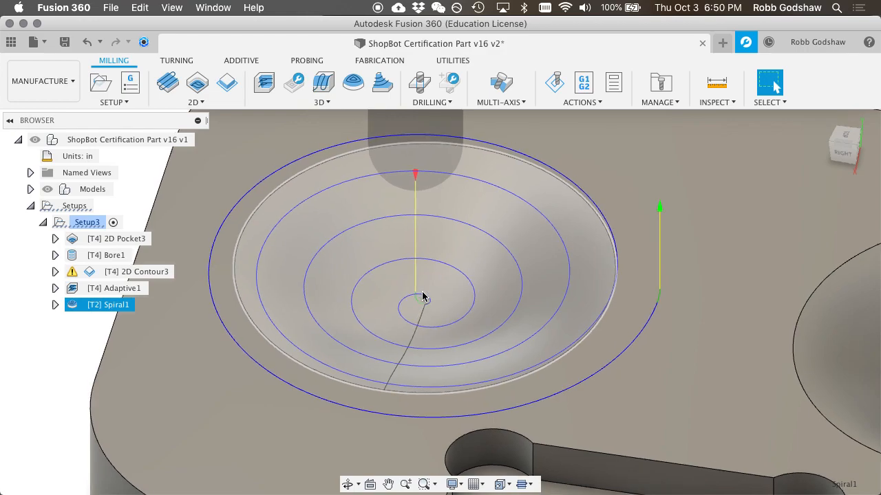
shift+scroll(422, 295, down, 5)
shift+scroll(422, 296, right, 10)
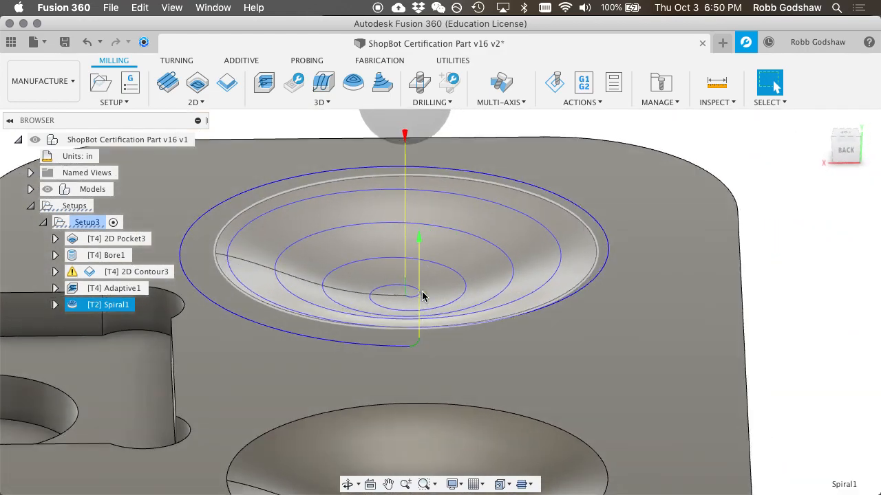
shift+scroll(423, 296, right, 3)
shift+scroll(423, 295, left, 8)
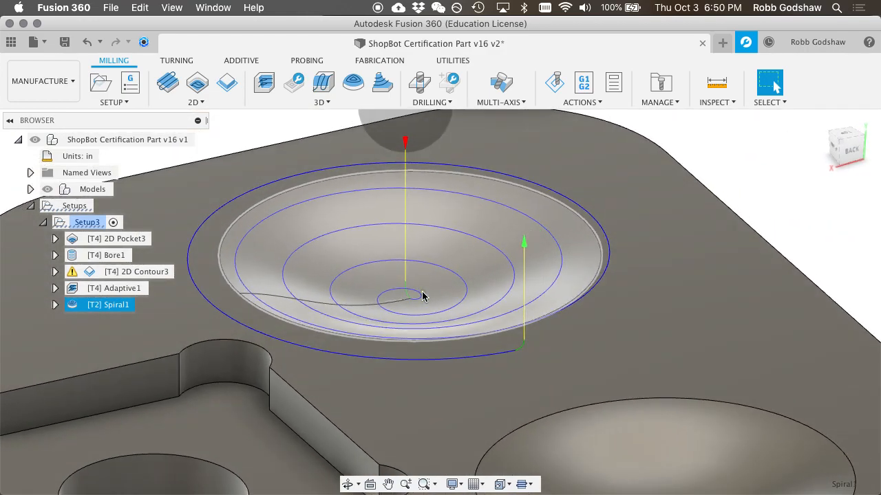
shift+scroll(423, 295, left, 2)
scroll(414, 307, down, 3)
shift+scroll(414, 307, left, 8)
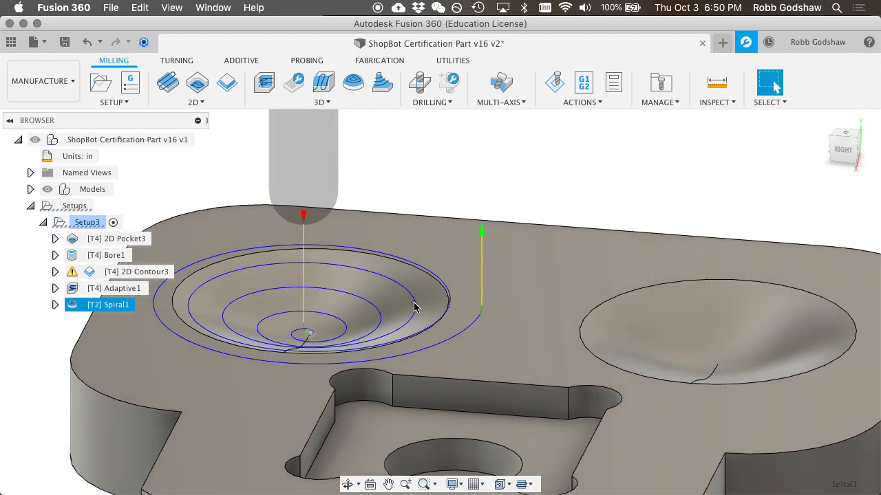
shift+scroll(414, 306, right, 5)
scroll(414, 307, right, 5)
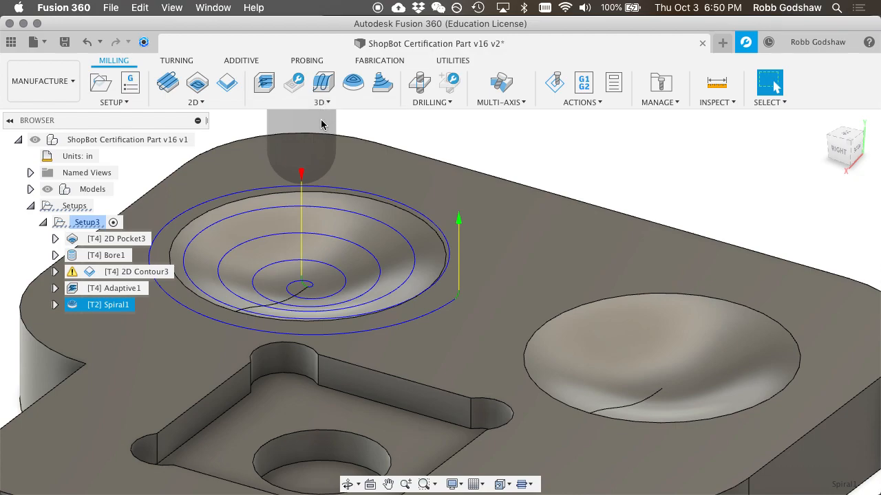
Step: Create a 3D Parallel operation with the 1/2" ball tool, using the second bowl's rim as the selected machining boundary
click(325, 103)
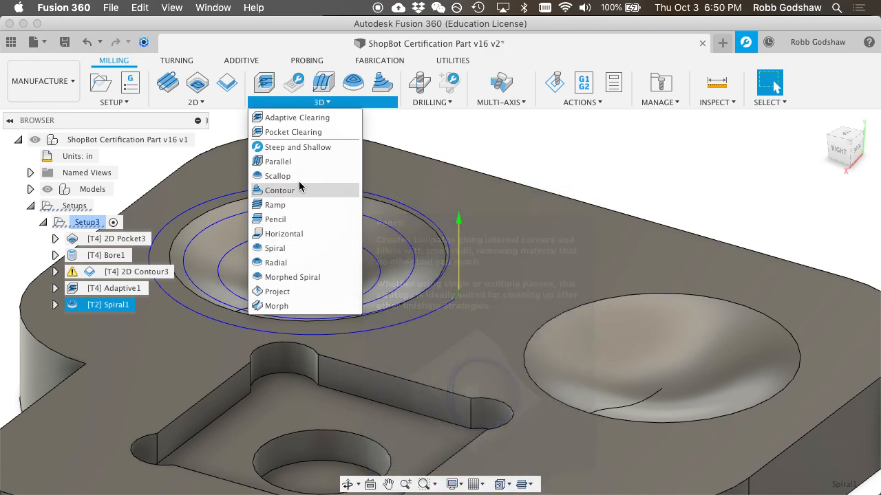
click(304, 160)
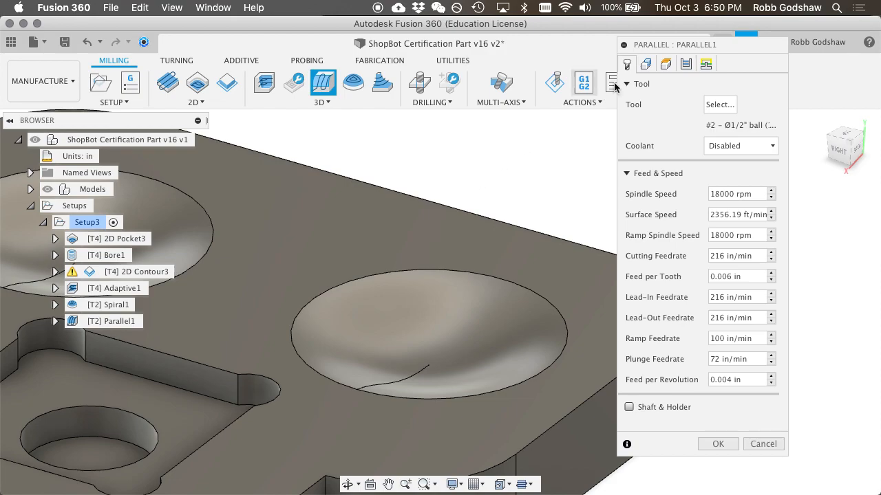
click(645, 65)
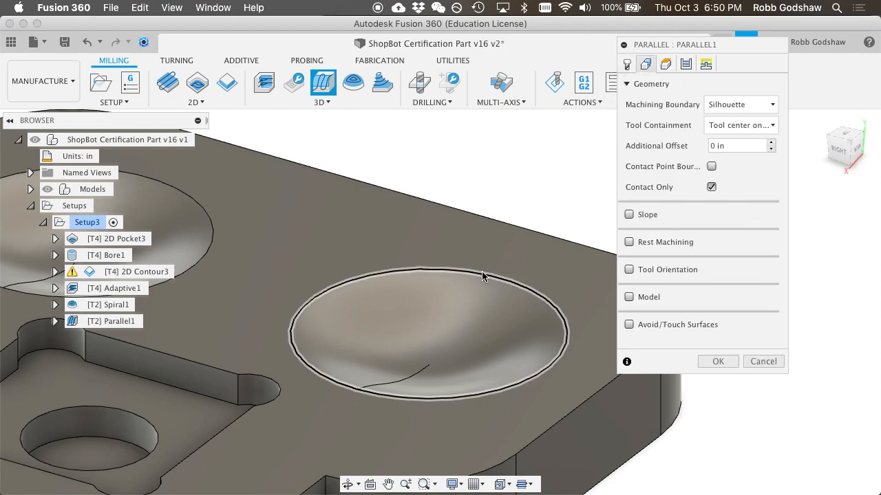
click(713, 104)
click(710, 114)
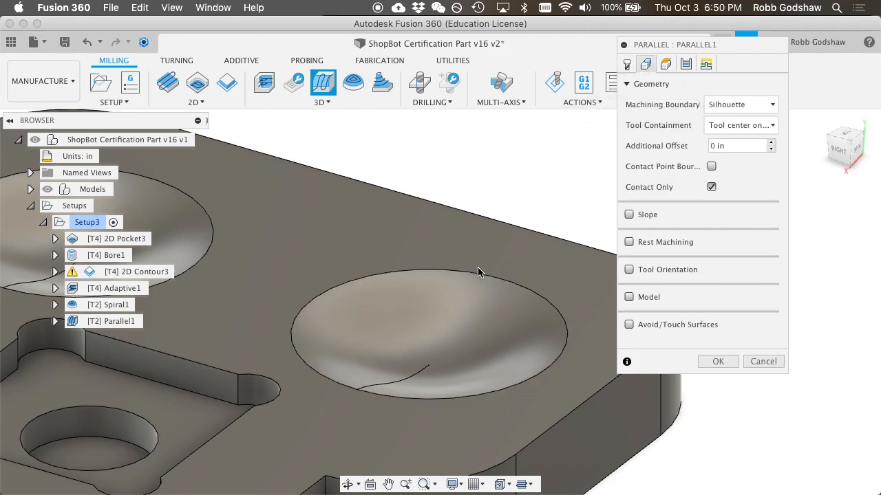
click(476, 273)
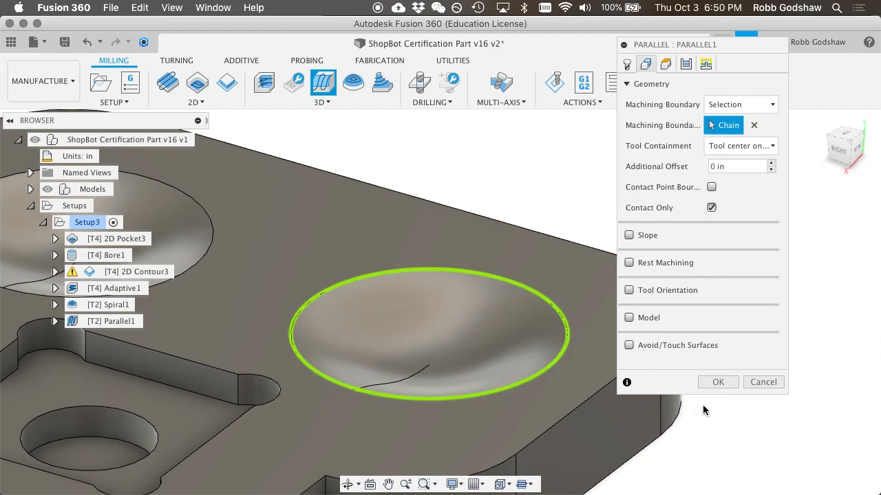
click(718, 383)
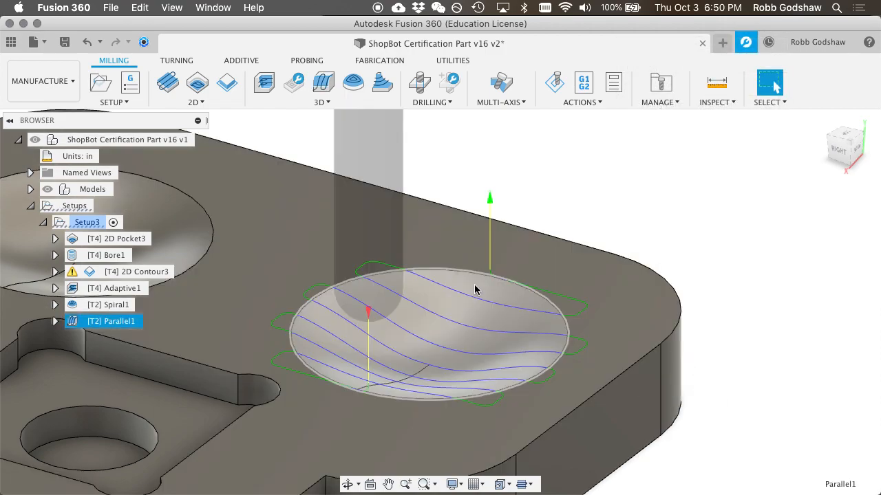
Step: Examine the Parallel toolpath from several angles, and review the operation's geometry, passes and linking settings
shift+scroll(475, 289, right, 10)
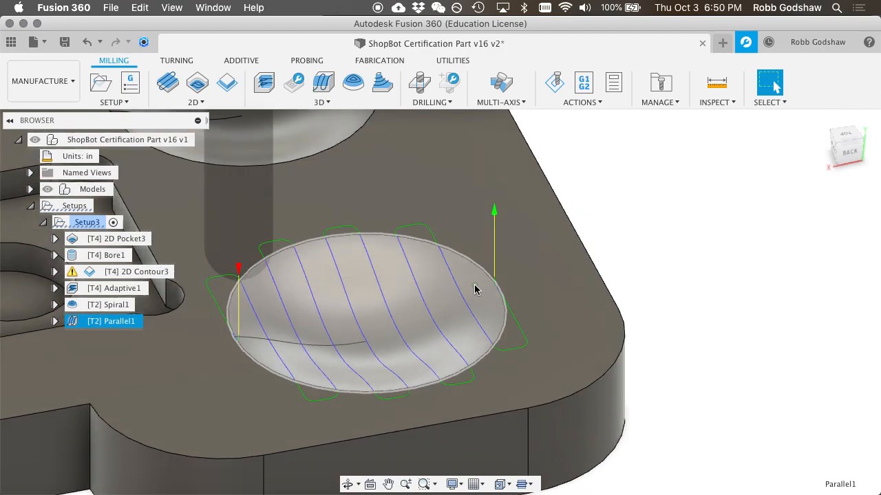
shift+scroll(474, 290, right, 10)
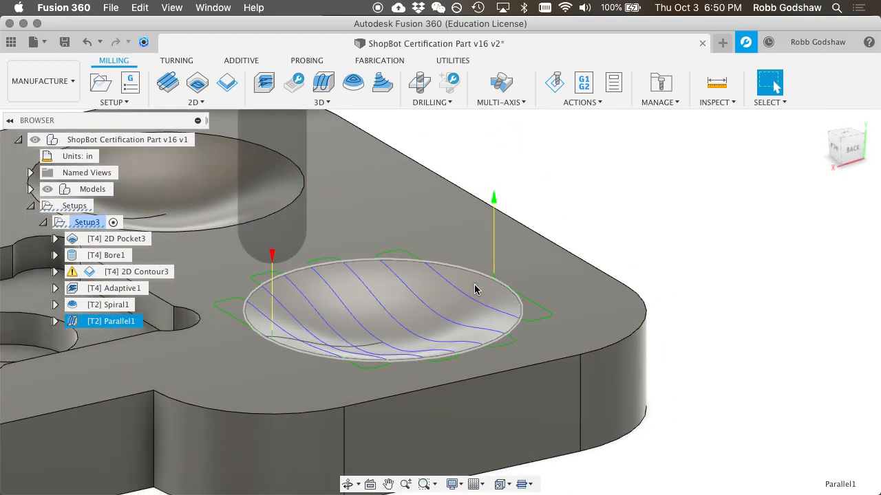
shift+scroll(474, 290, right, 10)
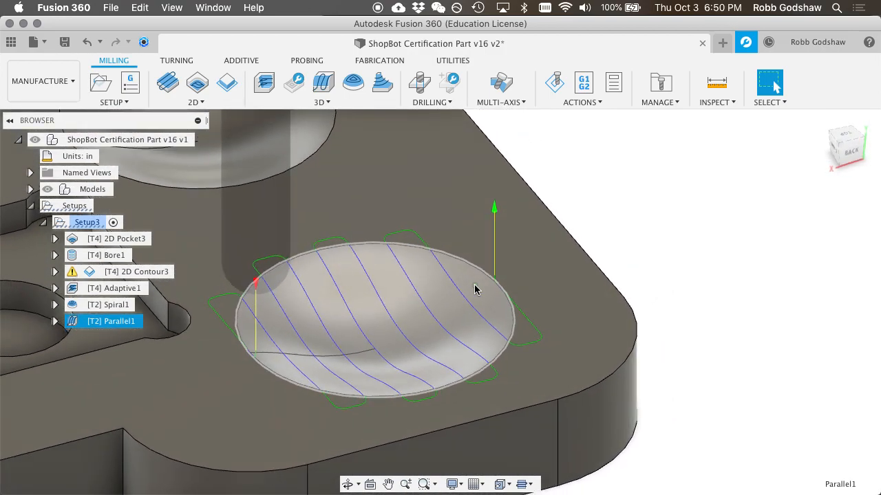
shift+scroll(474, 290, right, 4)
double_click(78, 327)
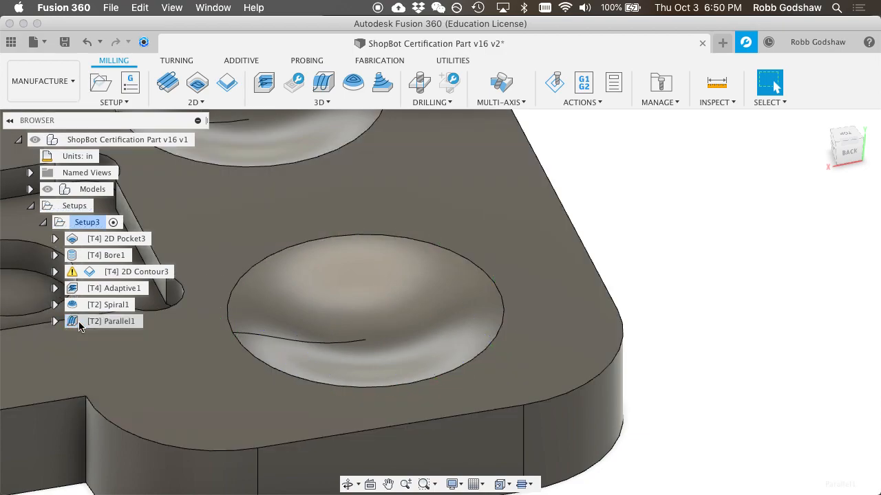
double_click(78, 327)
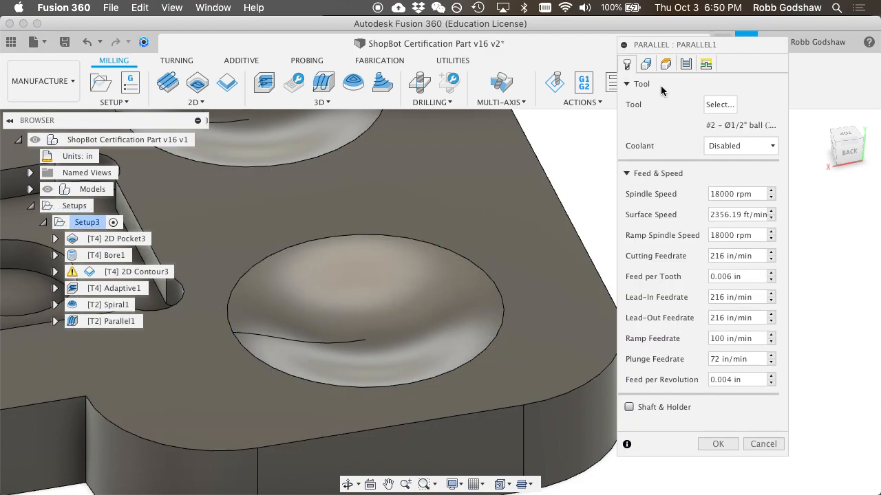
click(665, 65)
click(648, 64)
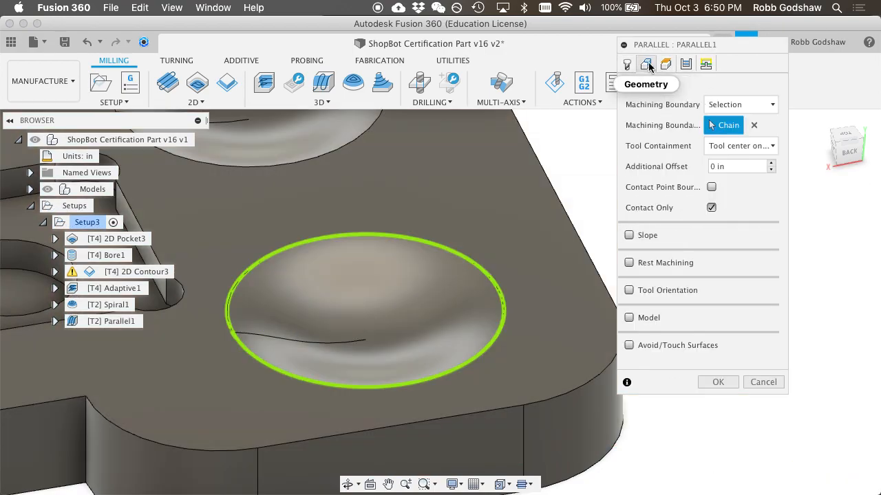
click(685, 64)
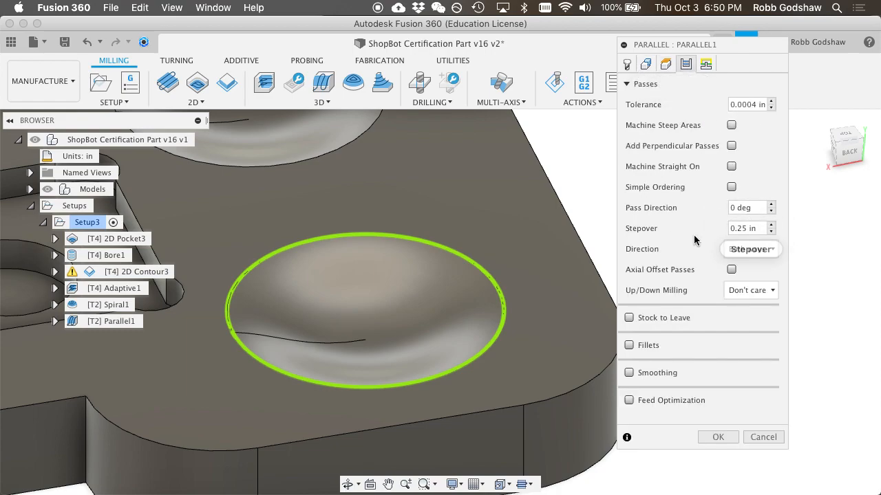
click(706, 64)
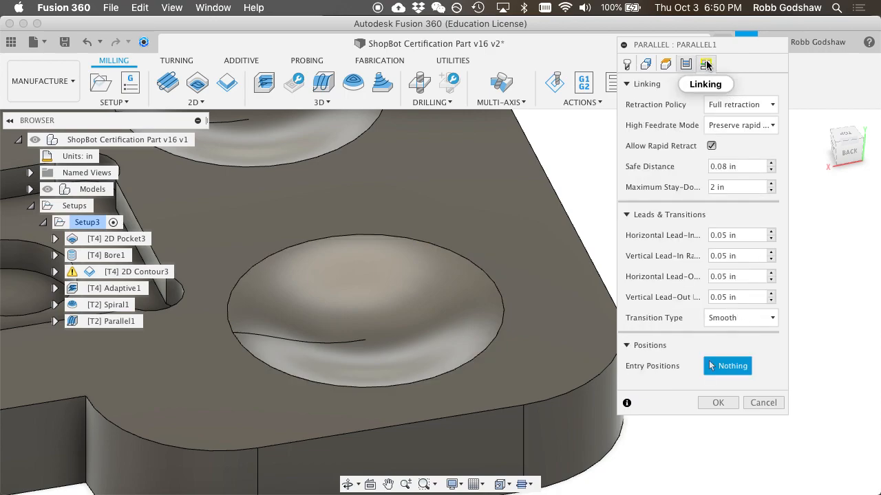
click(717, 404)
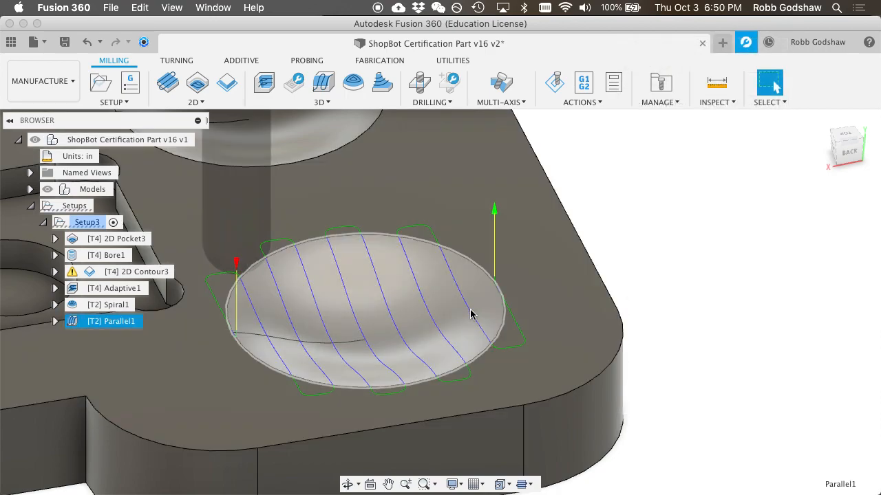
Step: Reorder Setup3 so the Adaptive1 roughing operation runs before 2D Contour3
shift+scroll(471, 314, left, 2)
shift+scroll(237, 313, left, 10)
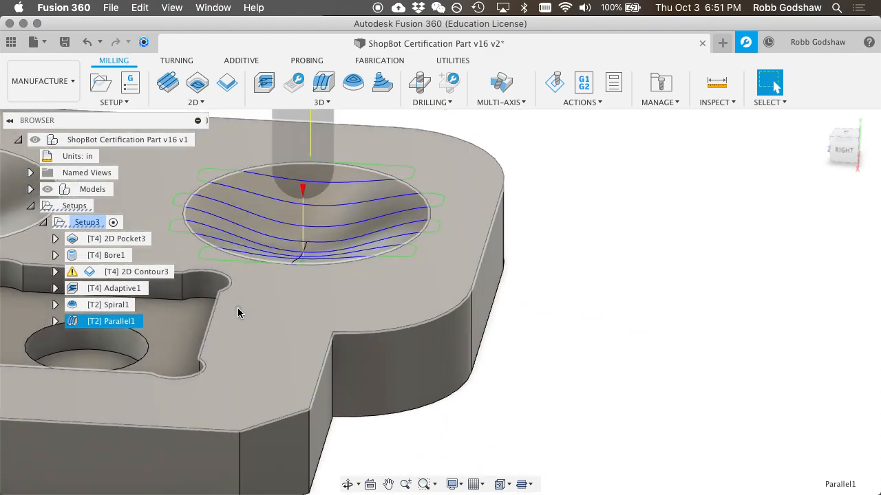
shift+scroll(237, 313, left, 10)
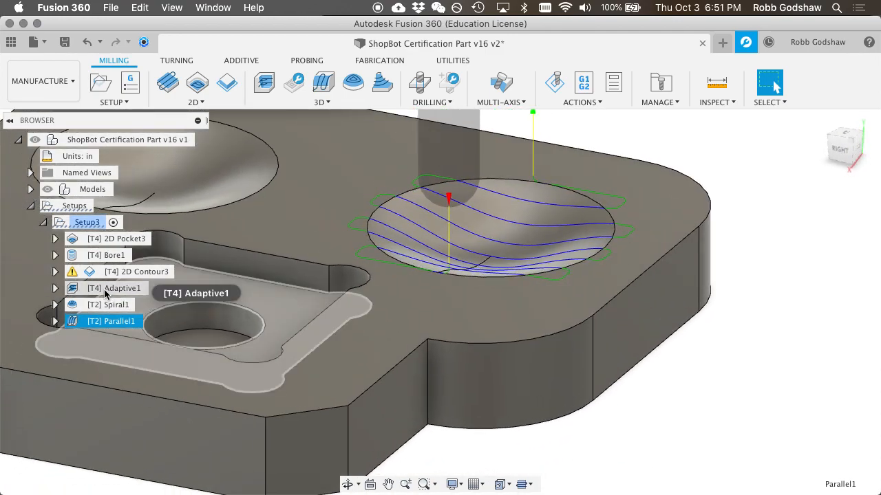
click(106, 294)
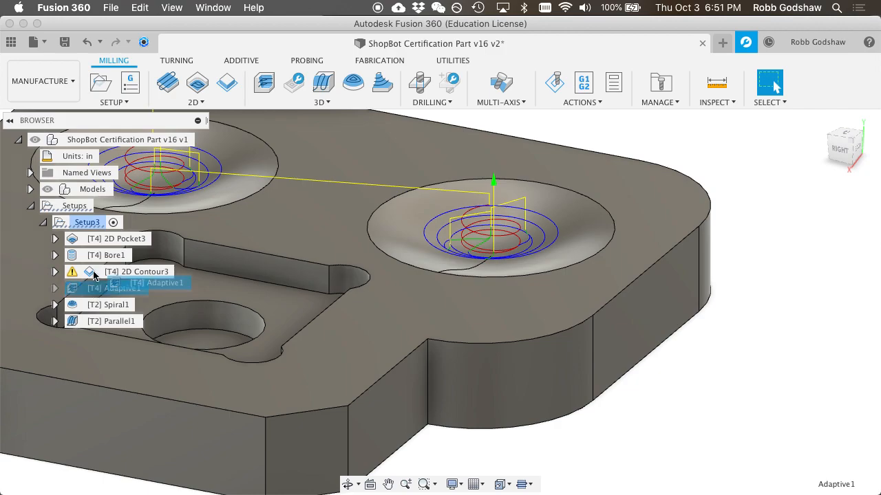
drag(94, 267, 97, 275)
Step: Display the 2D Contour3 toolpath, inspect it around the whole part, and clear the selection
click(98, 288)
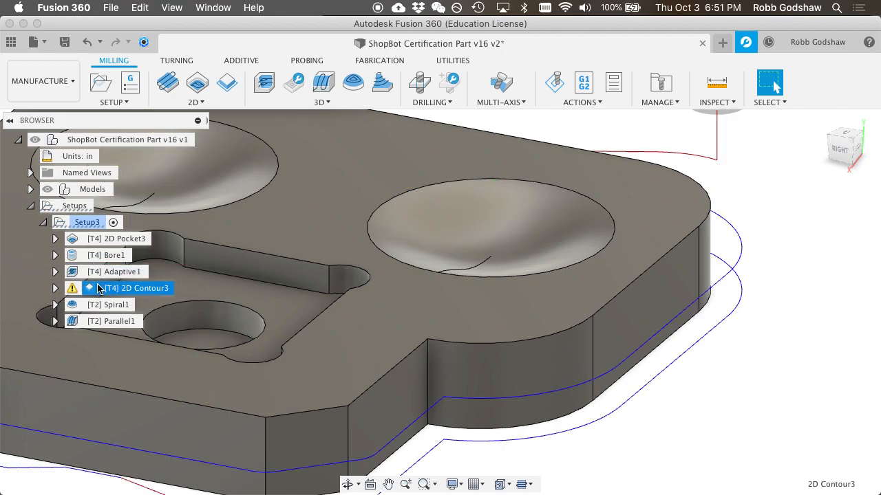
shift+scroll(318, 297, left, 10)
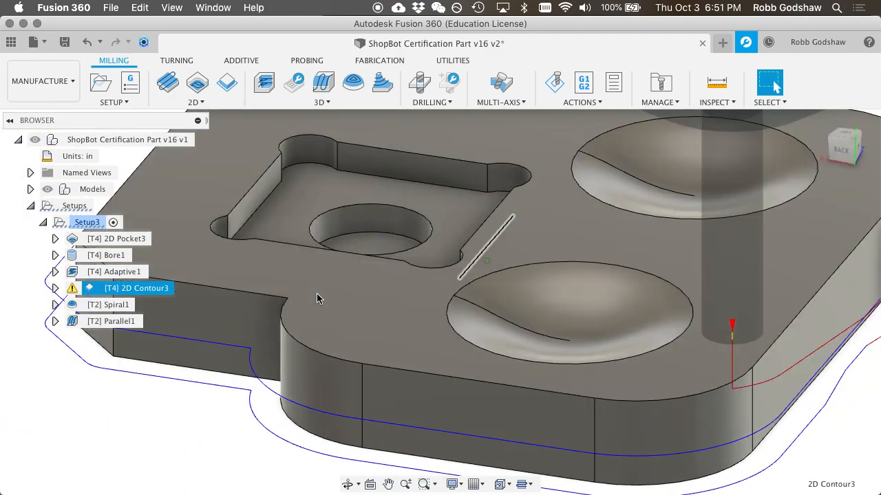
scroll(318, 296, down, 5)
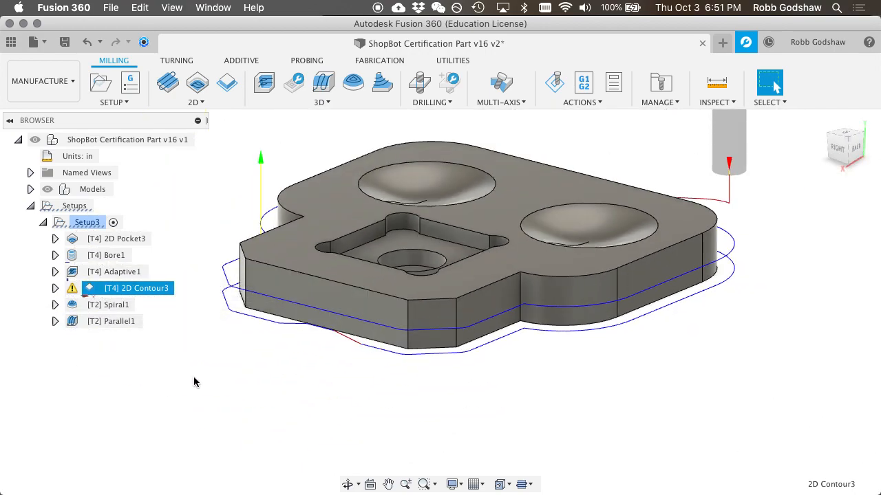
scroll(282, 294, right, 4)
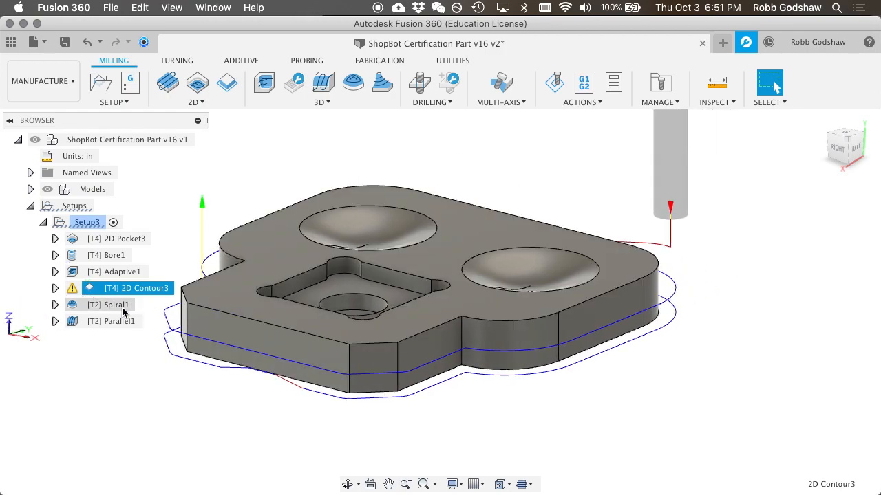
click(155, 371)
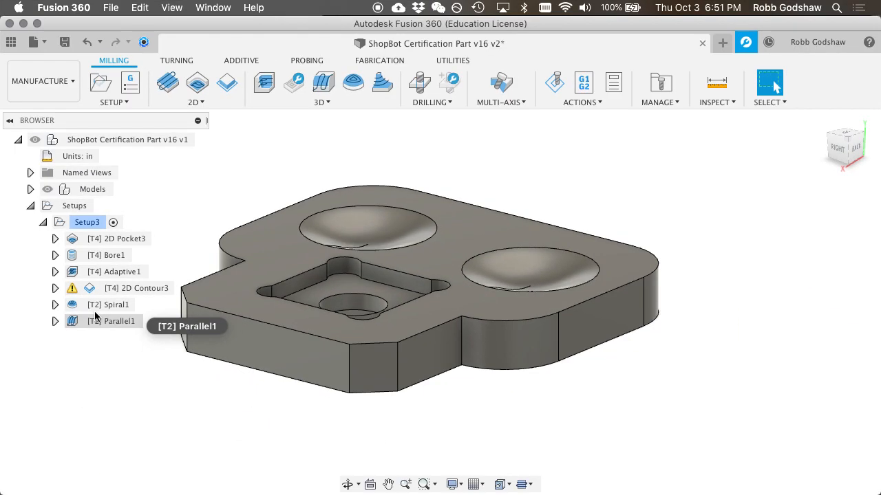
Step: Simulate all of Setup3's operations through to the end, and hide the toolpath lines to inspect the machined stock
click(88, 221)
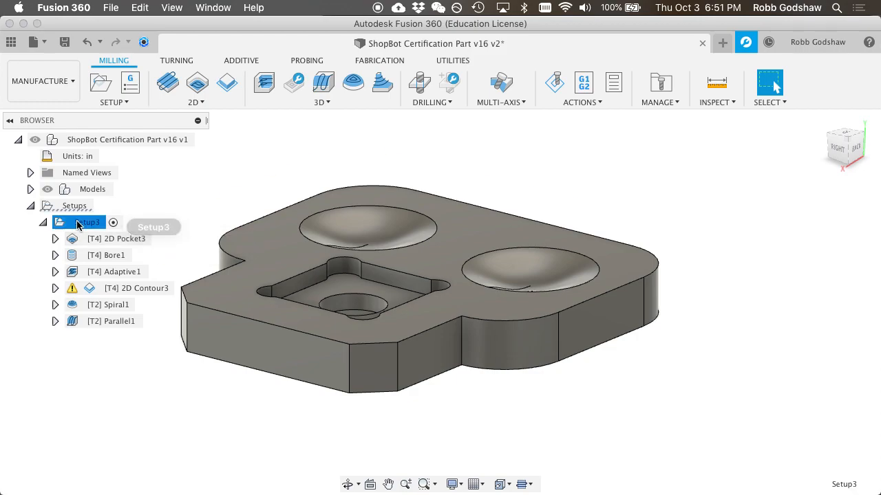
click(556, 82)
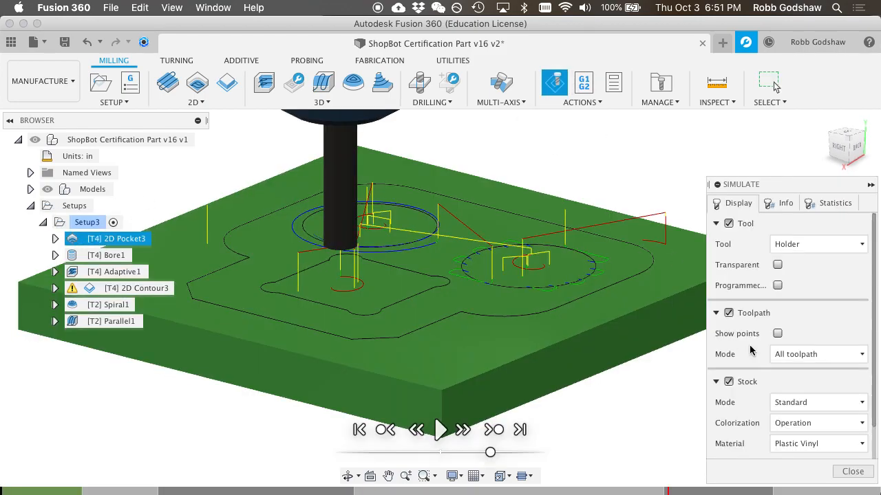
click(439, 430)
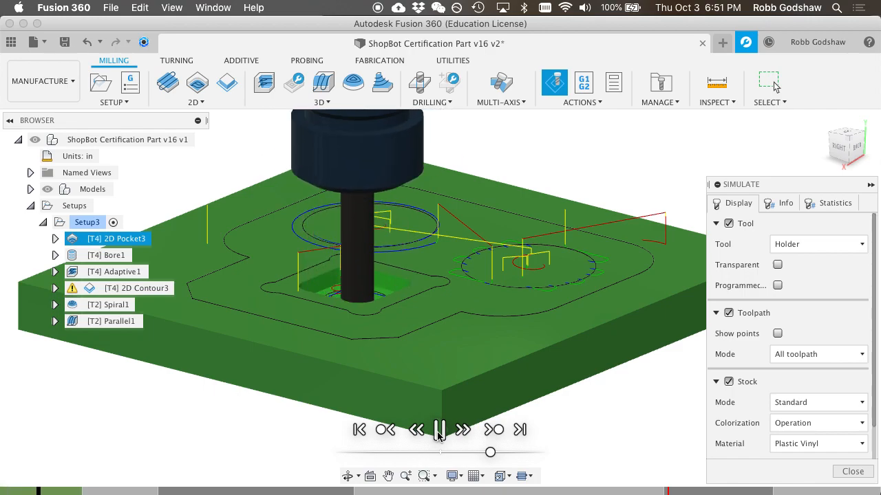
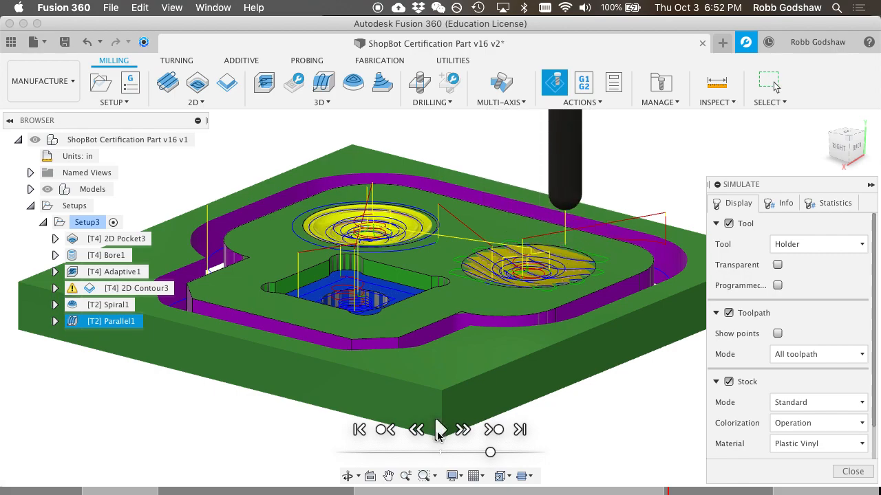
click(729, 313)
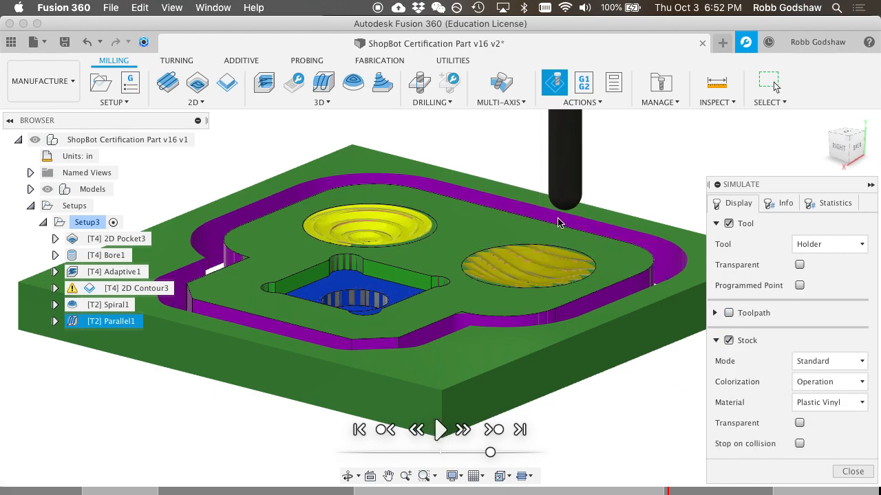
Step: Examine the simulated finish of the spiral and parallel bowls close up and from several angles around the part
scroll(557, 223, up, 5)
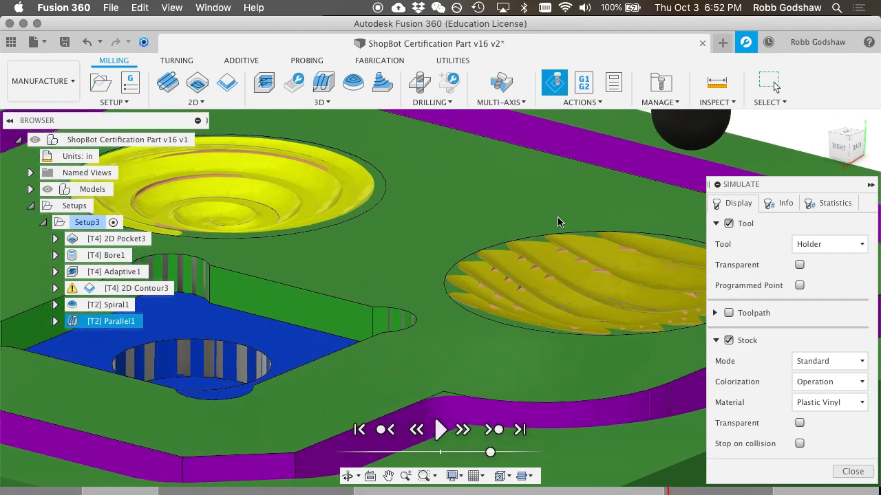
shift+scroll(557, 222, right, 10)
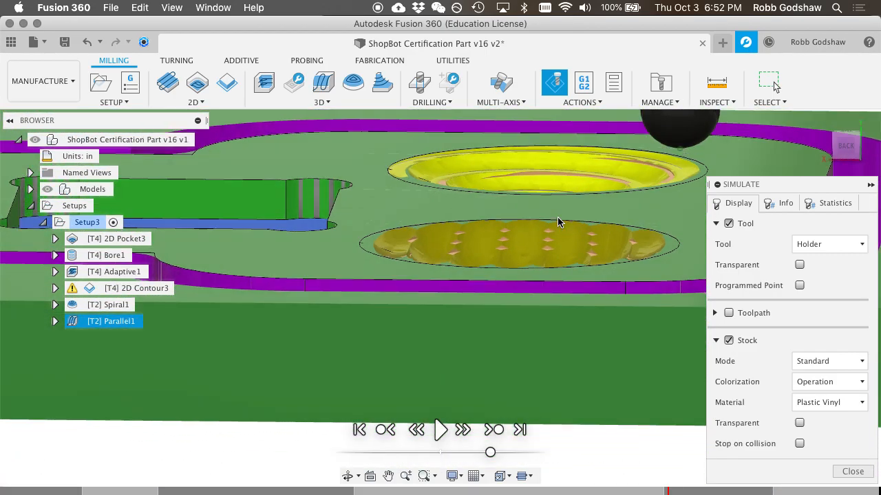
shift+scroll(557, 222, right, 10)
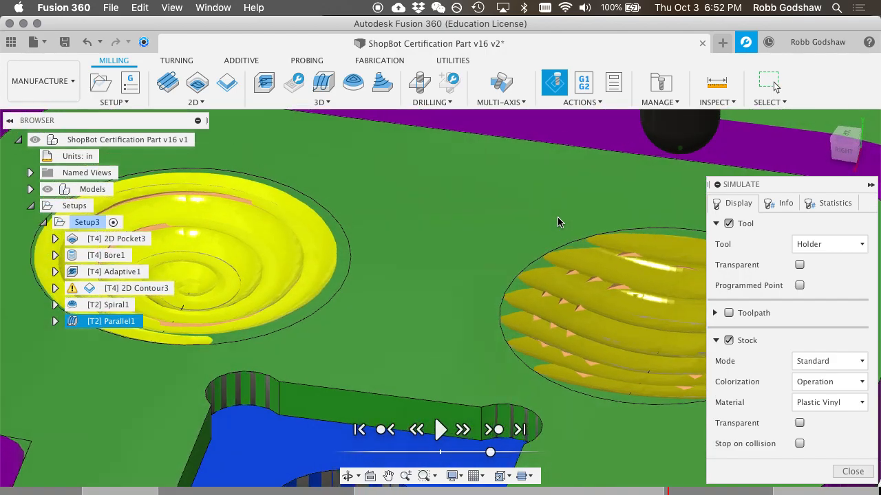
shift+scroll(558, 223, left, 10)
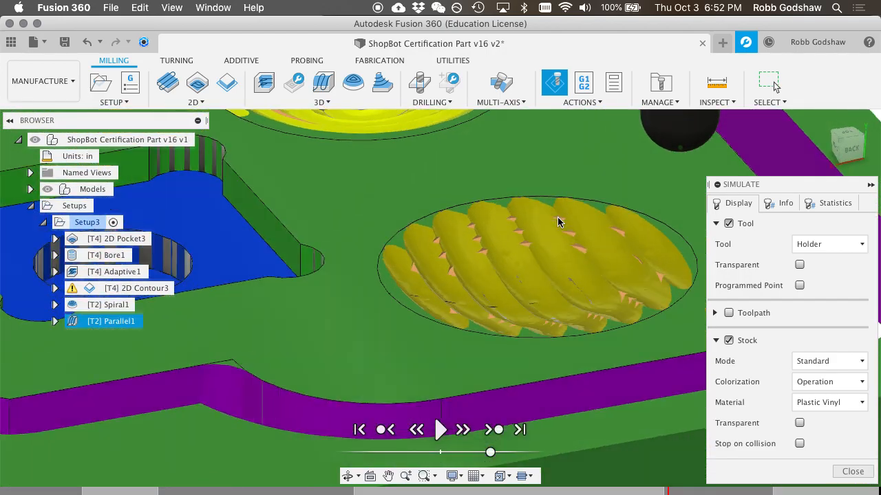
shift+scroll(557, 222, left, 5)
shift+scroll(557, 222, right, 5)
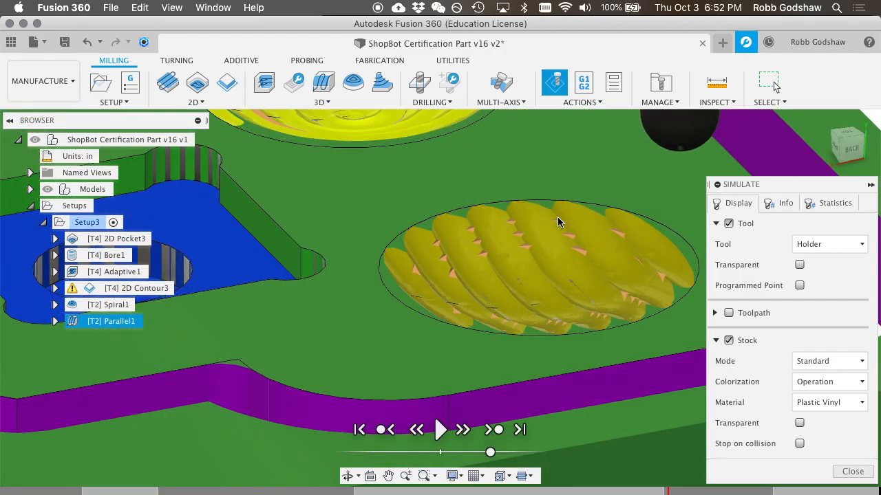
shift+scroll(557, 222, down, 5)
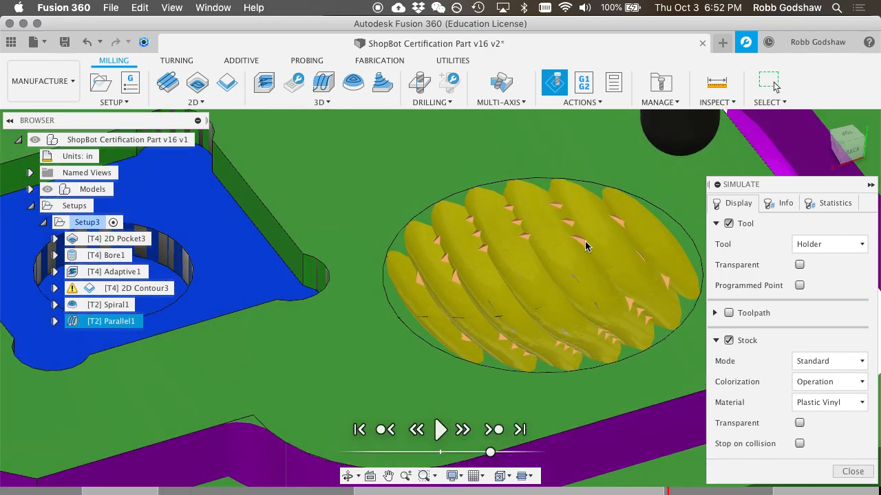
shift+scroll(584, 242, left, 5)
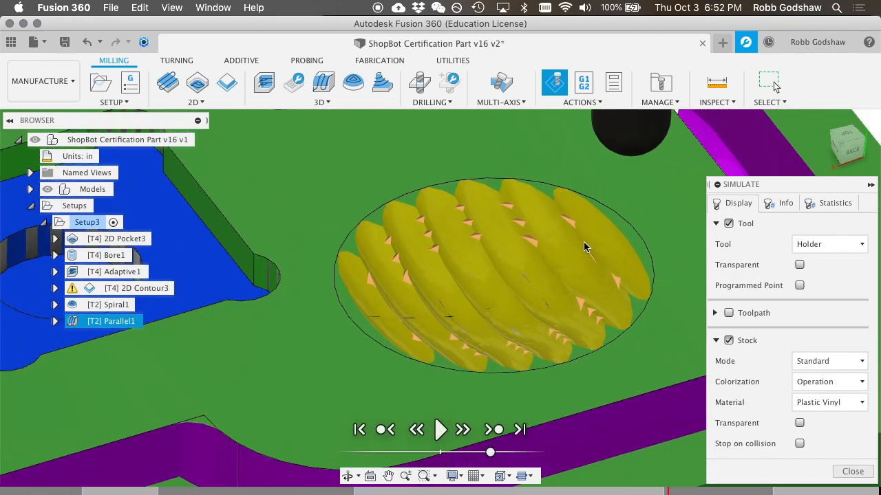
shift+scroll(508, 244, left, 10)
shift+scroll(508, 243, right, 10)
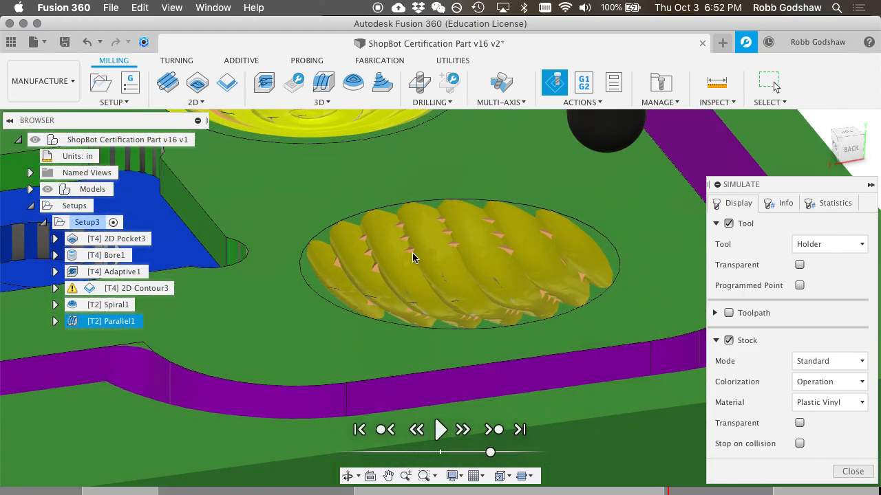
scroll(588, 267, down, 8)
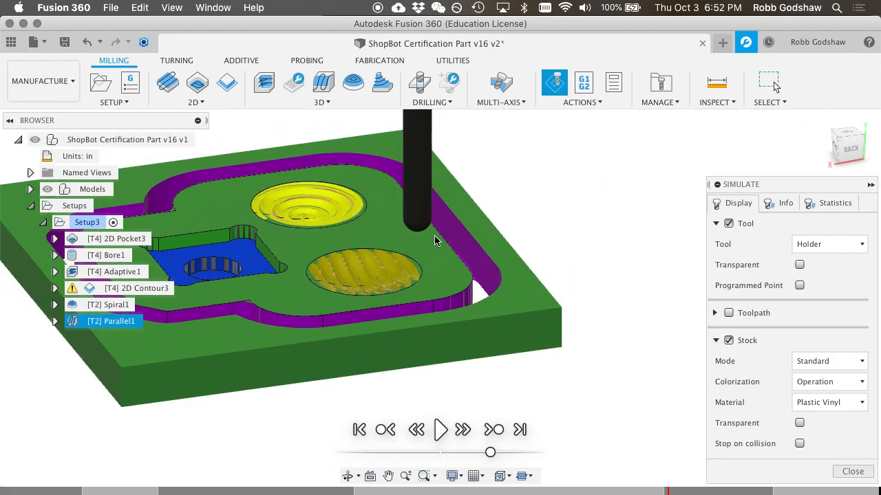
shift+scroll(437, 242, left, 10)
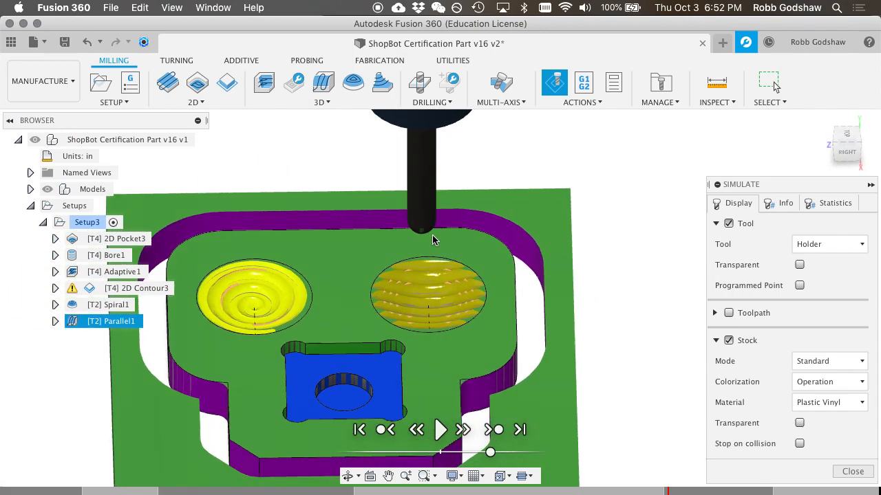
shift+scroll(432, 236, right, 8)
shift+scroll(432, 236, left, 3)
shift+scroll(432, 234, left, 5)
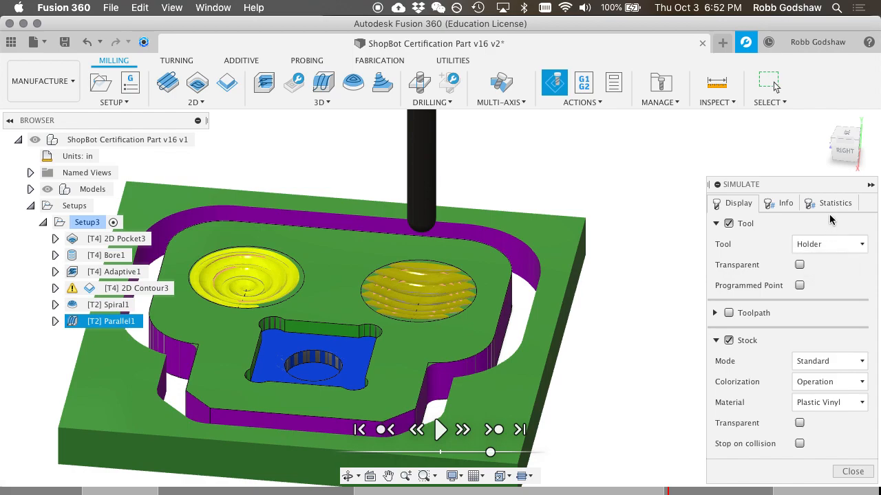
Step: Check the simulation's machining statistics, compare the scallops in both bowls, and close the simulation
click(833, 204)
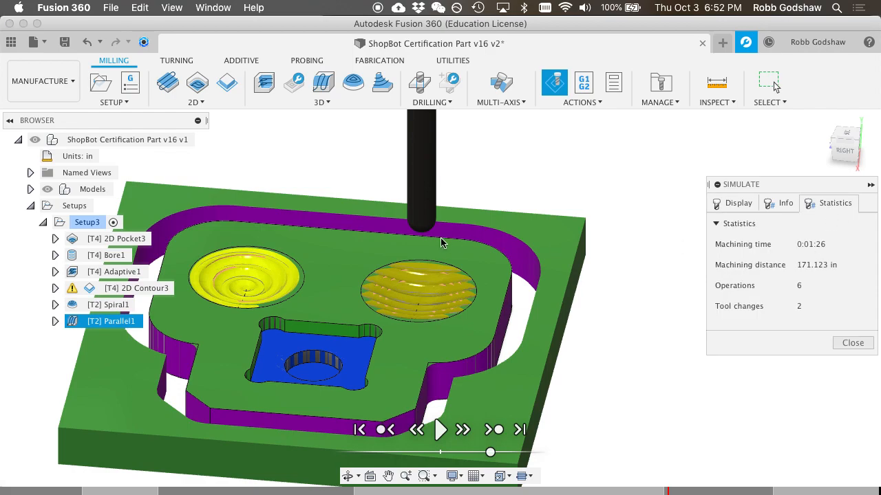
scroll(437, 238, up, 8)
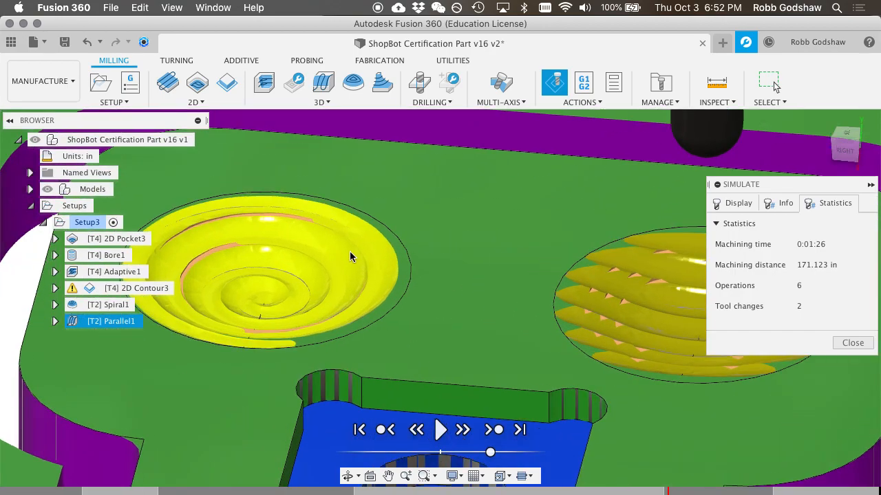
scroll(349, 252, right, 3)
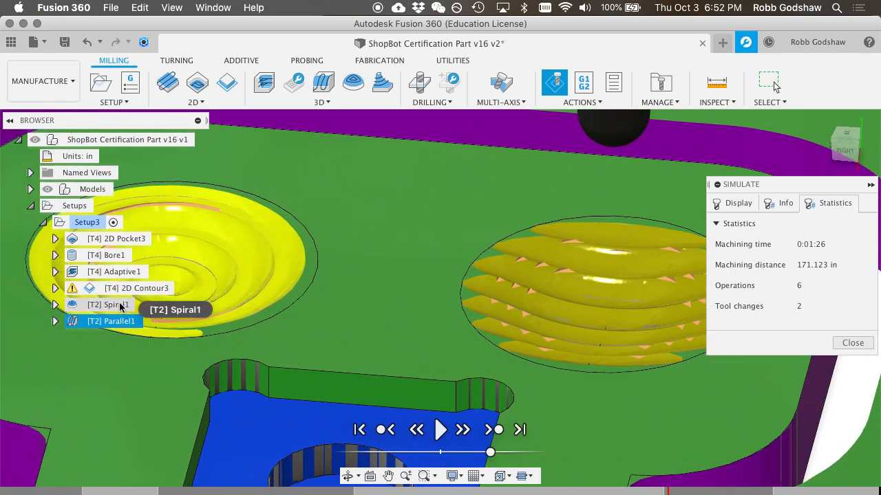
click(852, 342)
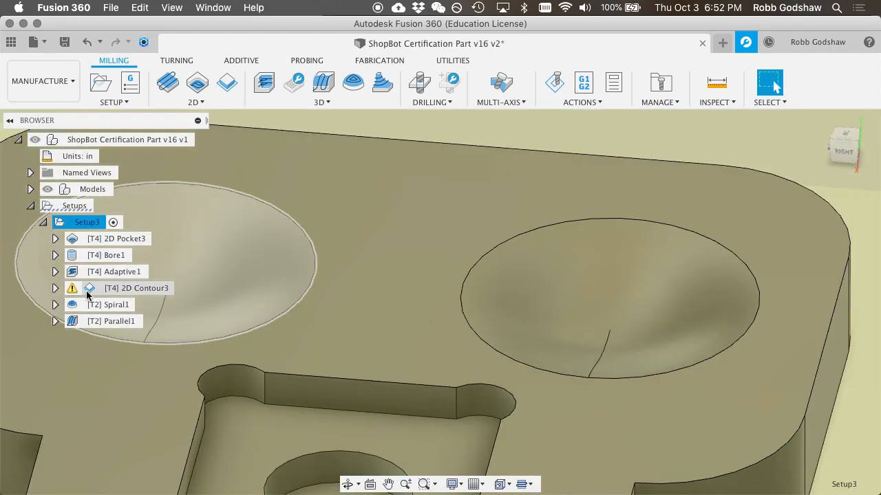
Step: Edit the Spiral1 operation, setting its stepover to 0.050 in, and regenerate the toolpath
click(93, 306)
double_click(93, 306)
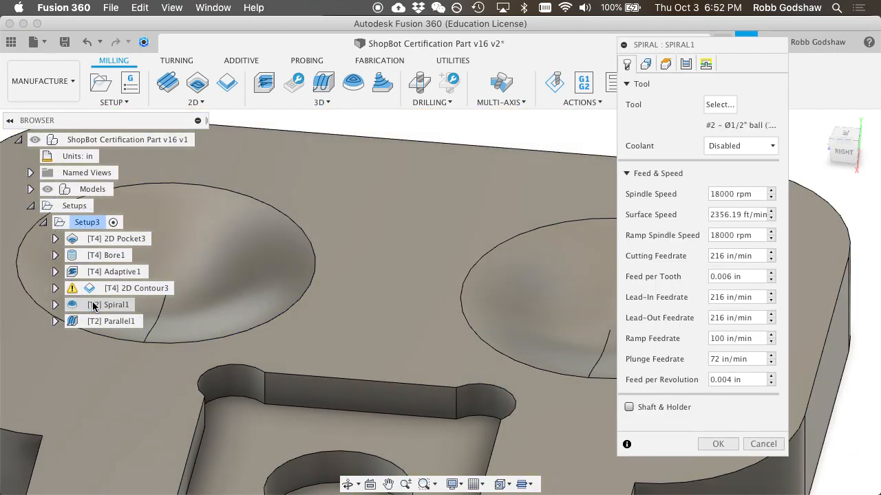
click(706, 65)
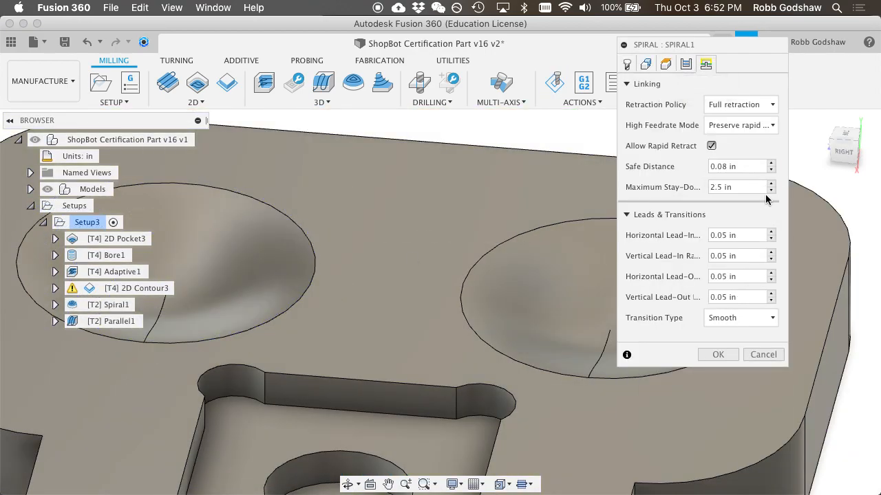
click(687, 64)
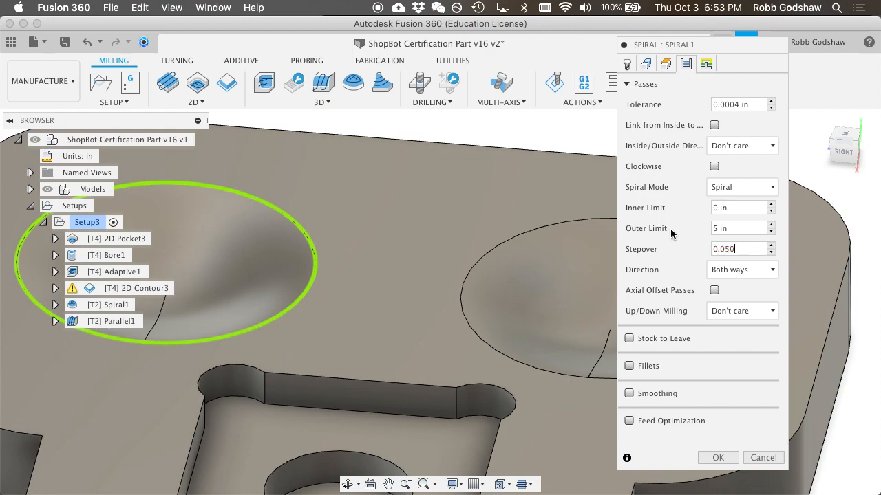
key(Return)
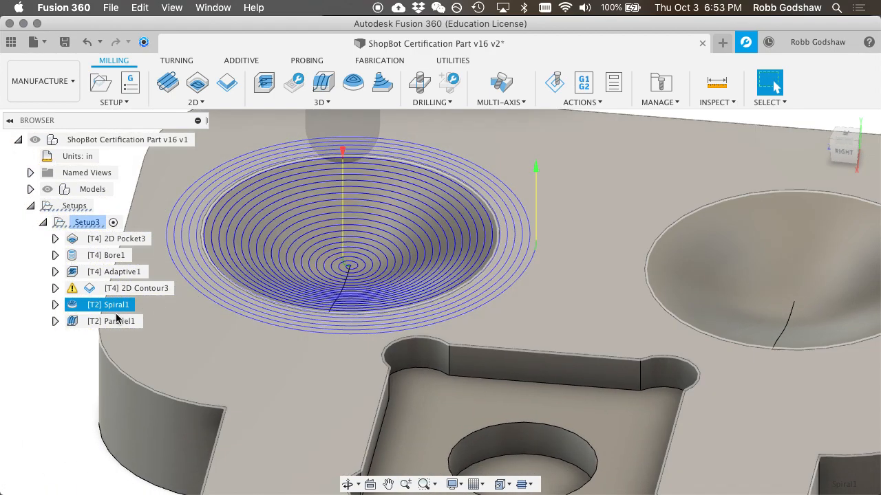
right_click(116, 320)
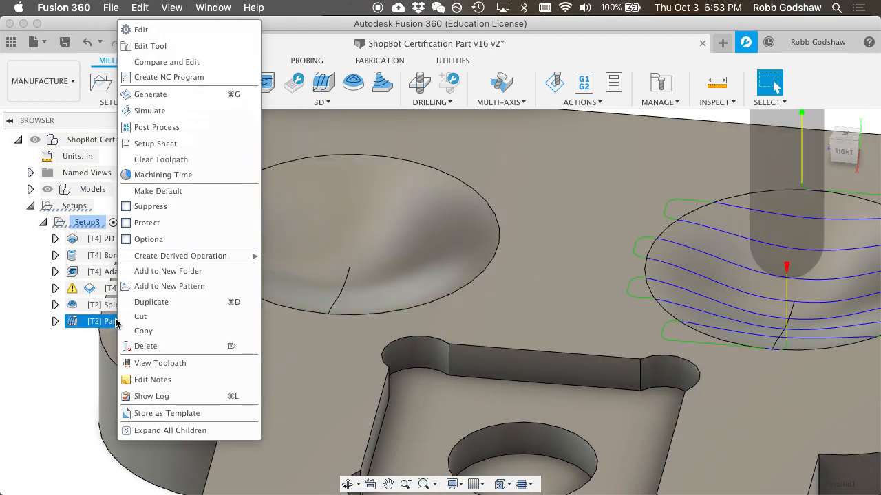
key(super+space)
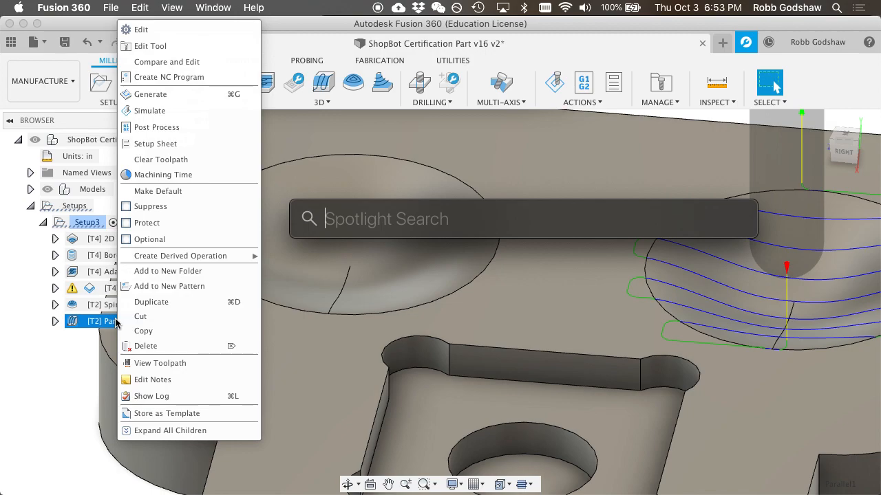
text(0.050)
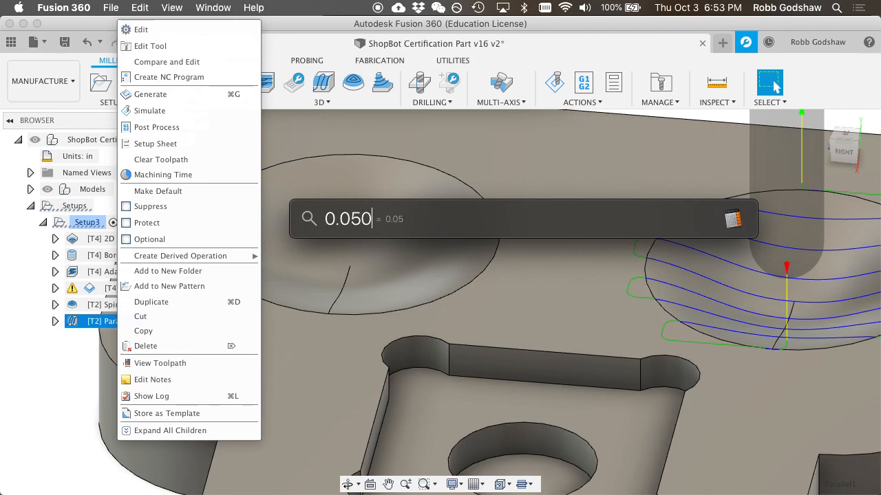
text(")
key(Escape)
key(Escape)
key(Escape)
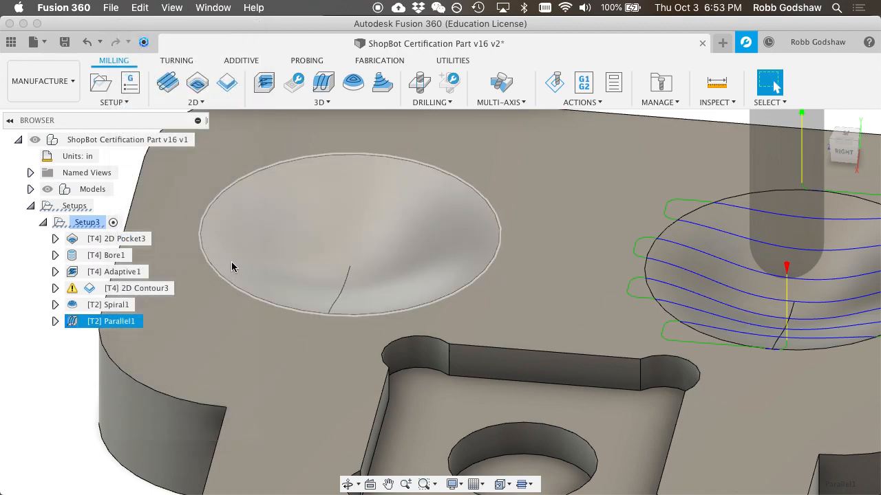
Step: Edit the Parallel1 operation to use a finer stepover between passes, and regenerate the toolpath
right_click(105, 322)
click(170, 30)
click(706, 64)
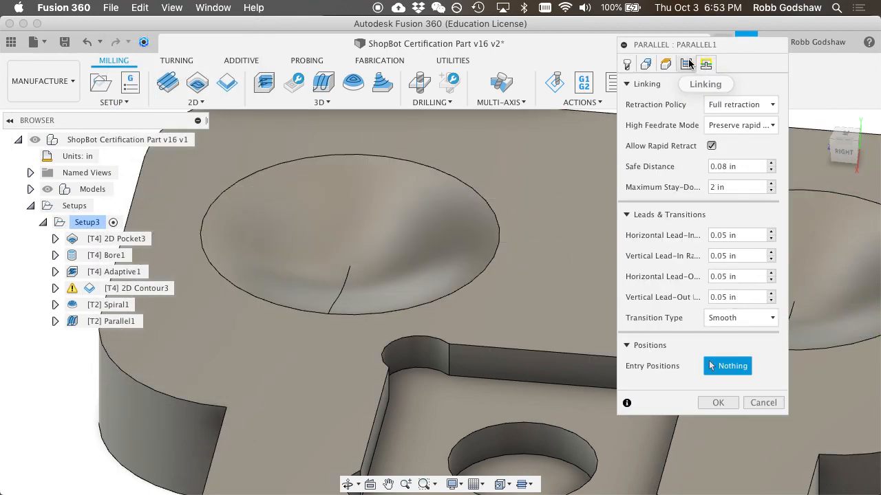
click(687, 64)
click(733, 229)
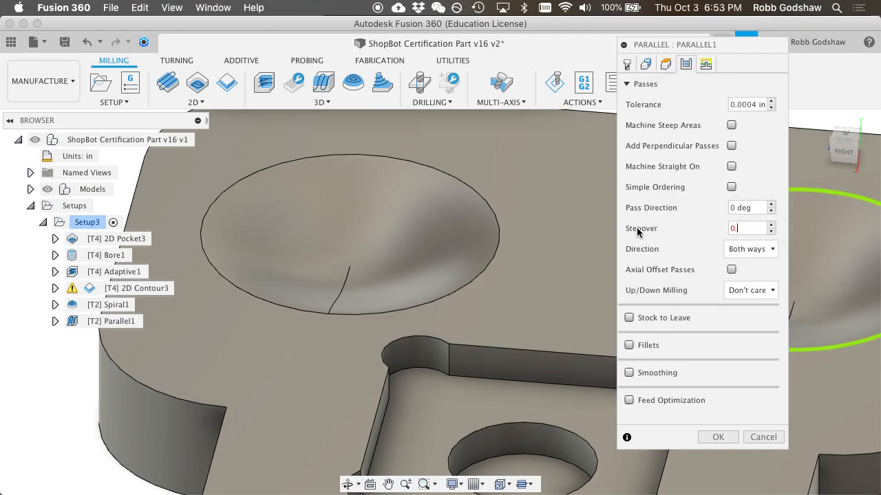
key(Return)
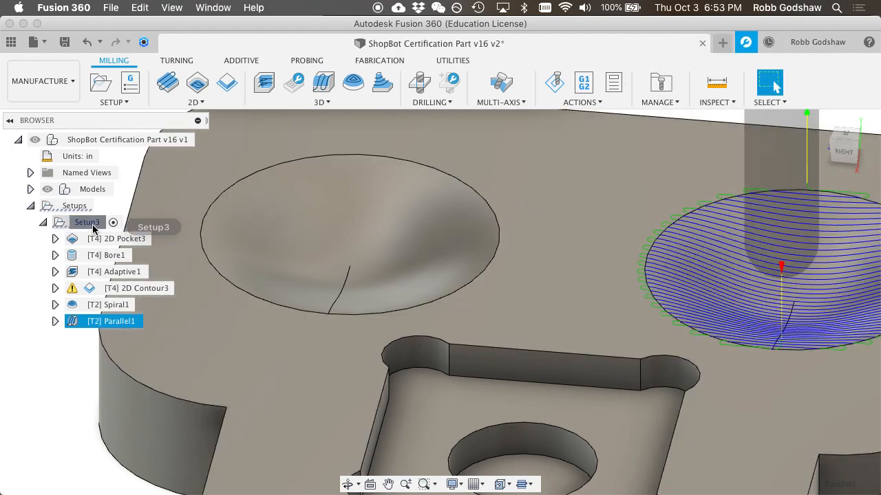
Step: Simulate Setup3 again with the refined bowl toolpaths and skip to the end of machining
click(92, 225)
click(562, 79)
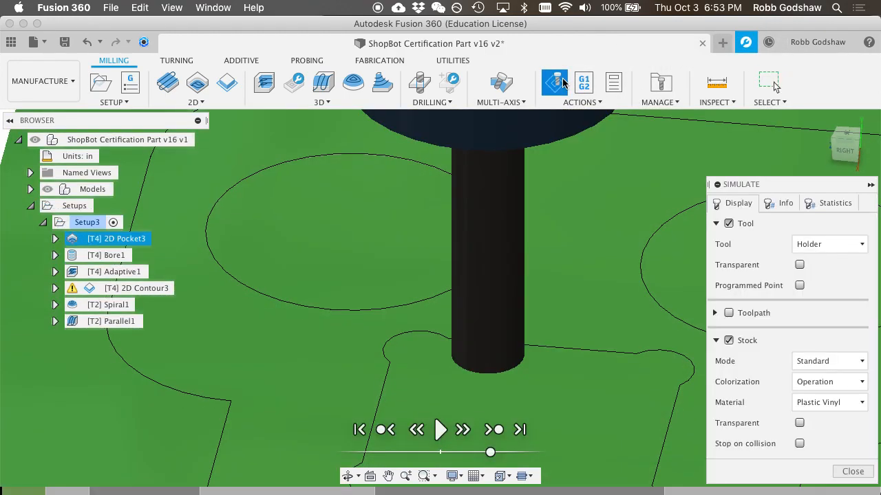
click(519, 429)
scroll(614, 346, right, 5)
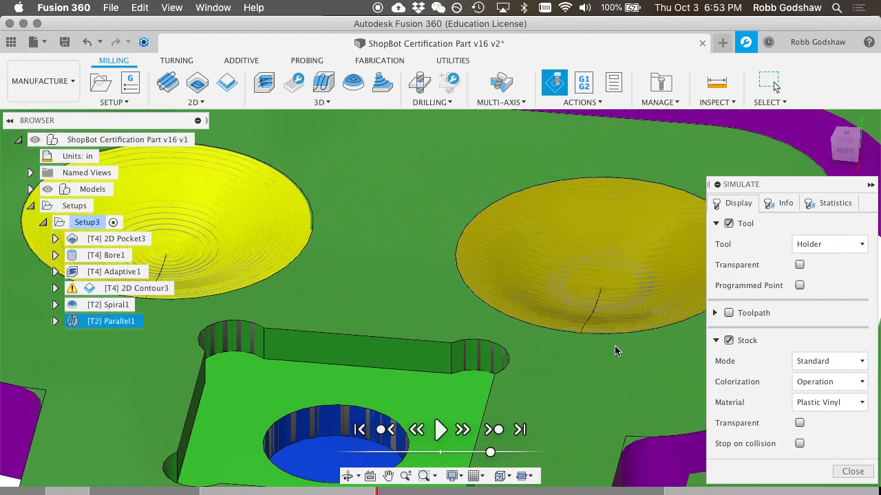
Step: Inspect the surface finish of both simulated bowls from different angles, and view the whole machined stock
shift+scroll(615, 345, right, 4)
shift+scroll(615, 345, left, 4)
shift+scroll(615, 345, right, 10)
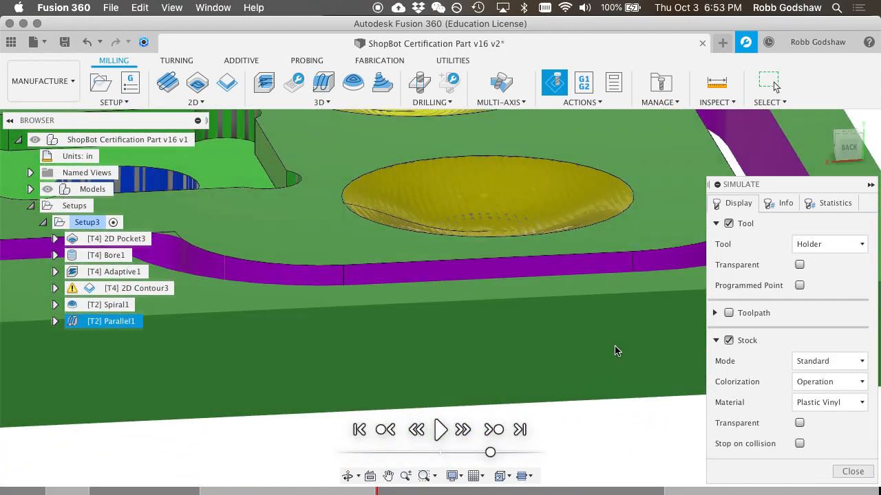
shift+scroll(614, 346, down, 5)
shift+scroll(614, 346, up, 10)
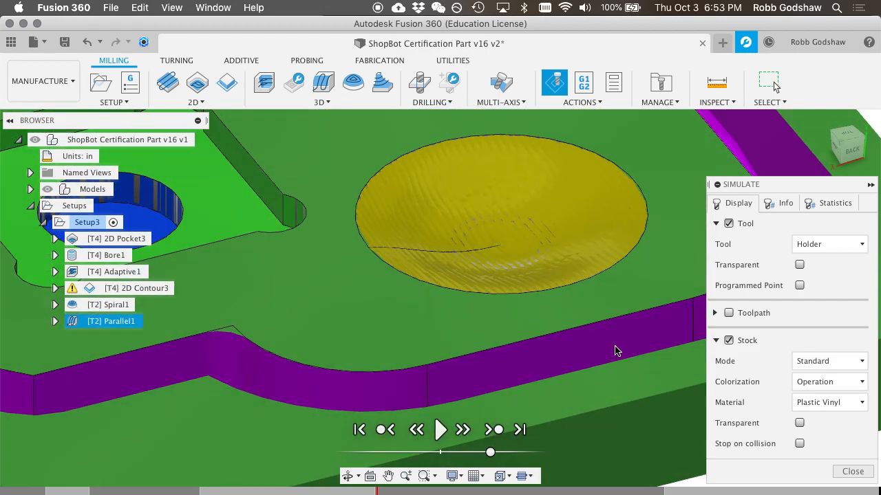
shift+scroll(614, 346, left, 8)
shift+scroll(614, 346, down, 5)
shift+scroll(615, 346, up, 4)
shift+scroll(614, 346, up, 3)
scroll(615, 346, down, 5)
shift+scroll(614, 346, down, 5)
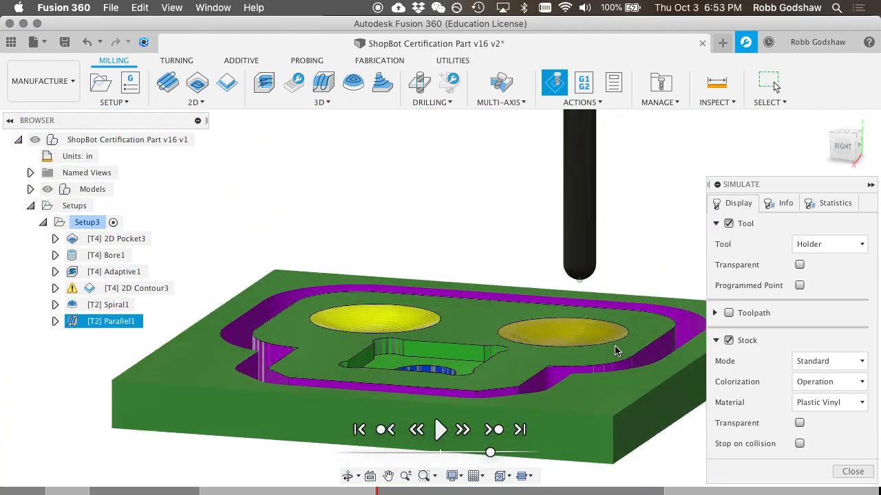
shift+scroll(615, 346, up, 5)
scroll(614, 346, down, 5)
scroll(614, 346, down, 1)
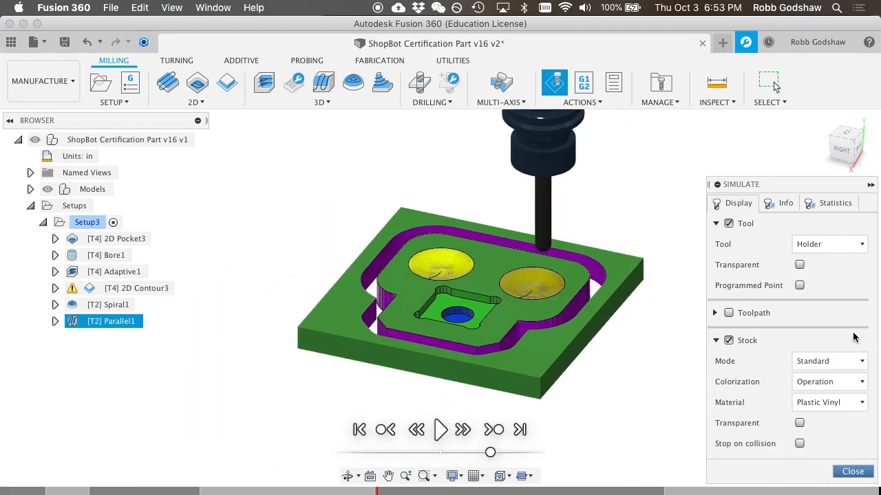
Step: Review the machining time and distance statistics for the updated setup, and exit the simulation
click(834, 205)
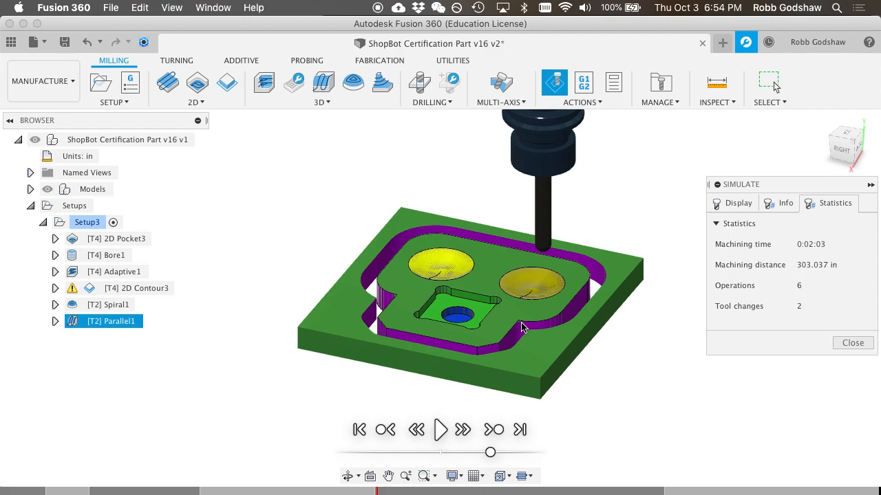
shift+scroll(471, 314, right, 5)
click(852, 342)
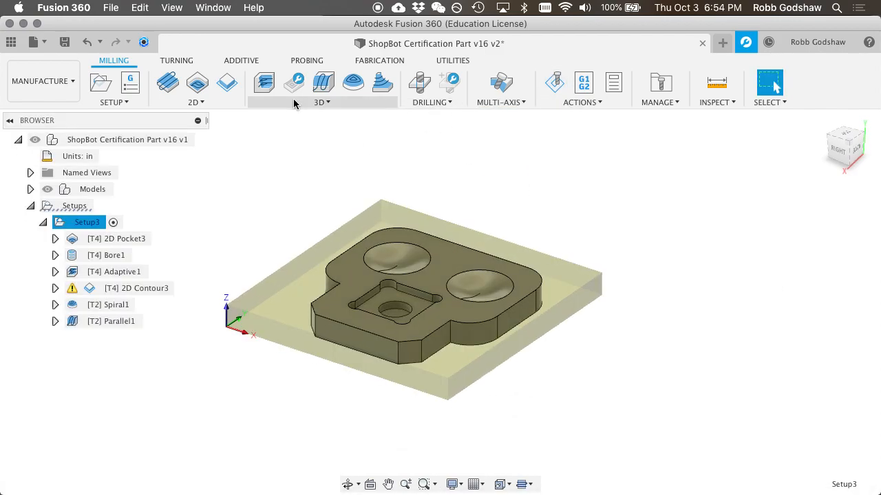
Step: Start post-processing Setup3 and choose ShopBot OpenSBP as the post processor from the generic posts
click(582, 102)
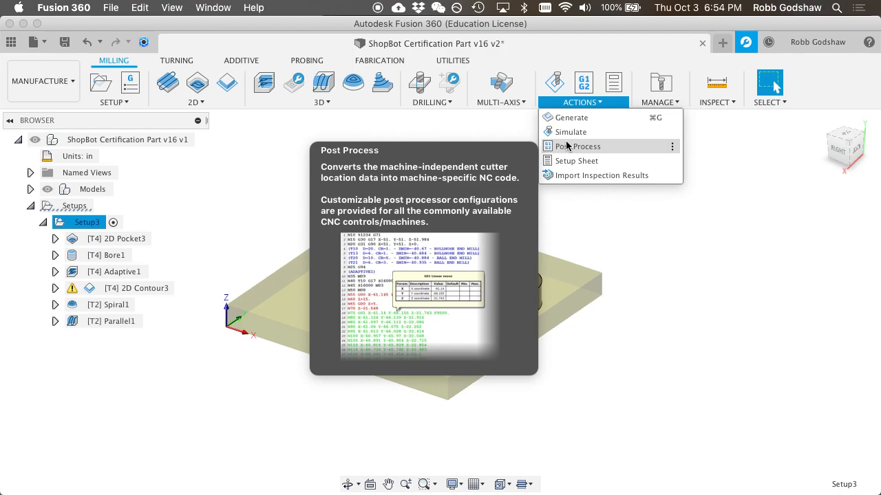
click(566, 146)
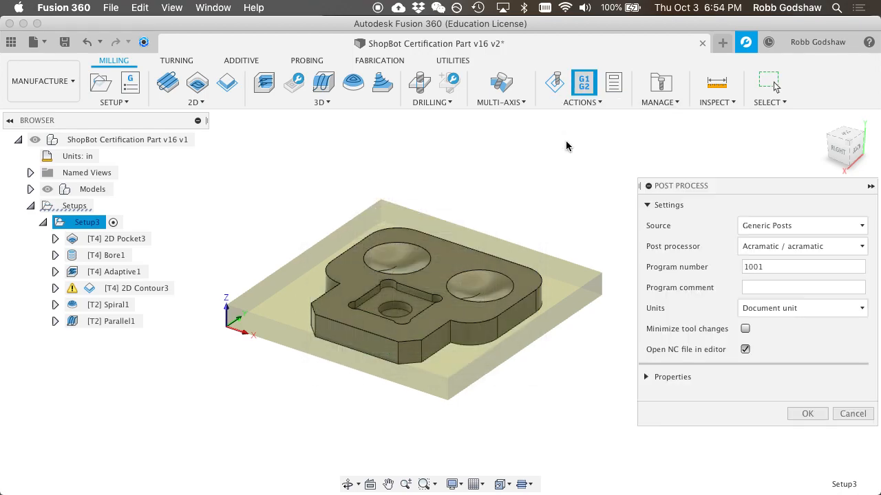
drag(721, 187, 591, 168)
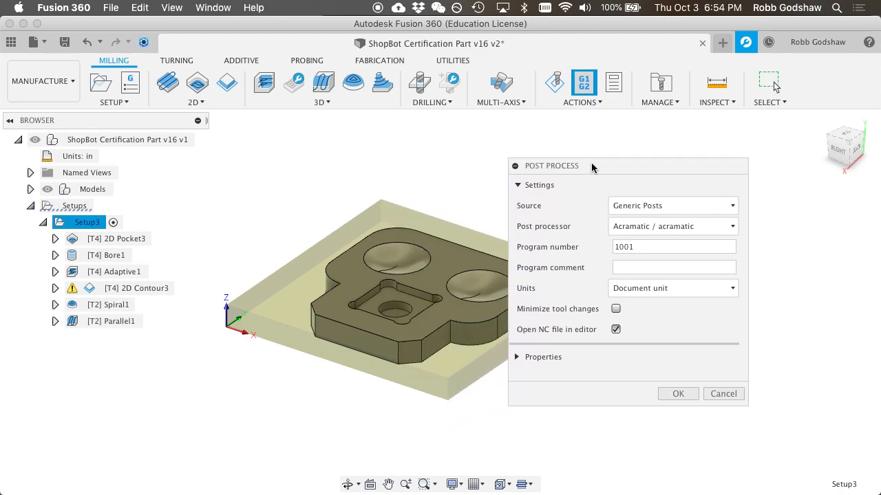
click(646, 226)
click(649, 278)
click(649, 229)
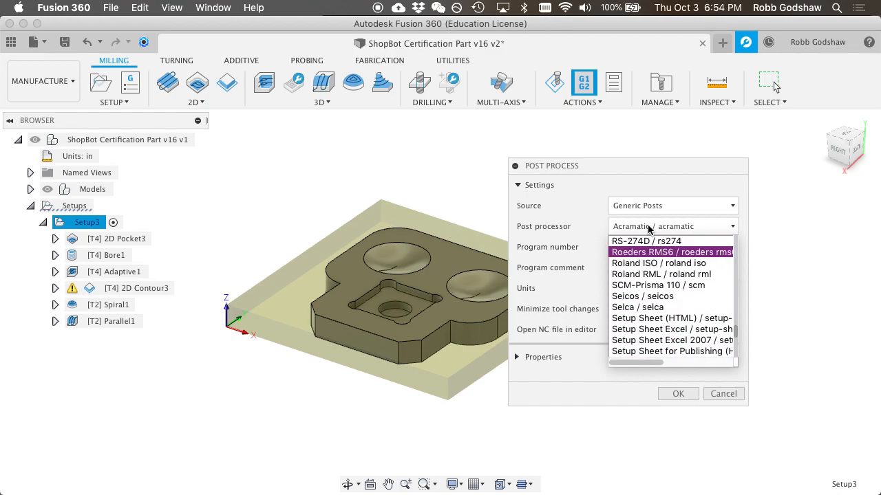
key(Down)
key(Down)
key(Down)
key(Down)
key(Down)
key(Down)
key(Down)
key(Down)
key(Down)
key(Down)
key(Down)
key(Up)
key(Up)
key(Up)
key(Up)
key(Up)
key(Up)
key(Up)
key(Up)
key(Up)
key(Up)
key(Up)
key(Up)
key(Up)
key(Up)
key(Up)
key(Up)
key(Up)
key(Up)
key(Down)
key(Down)
key(Down)
key(Down)
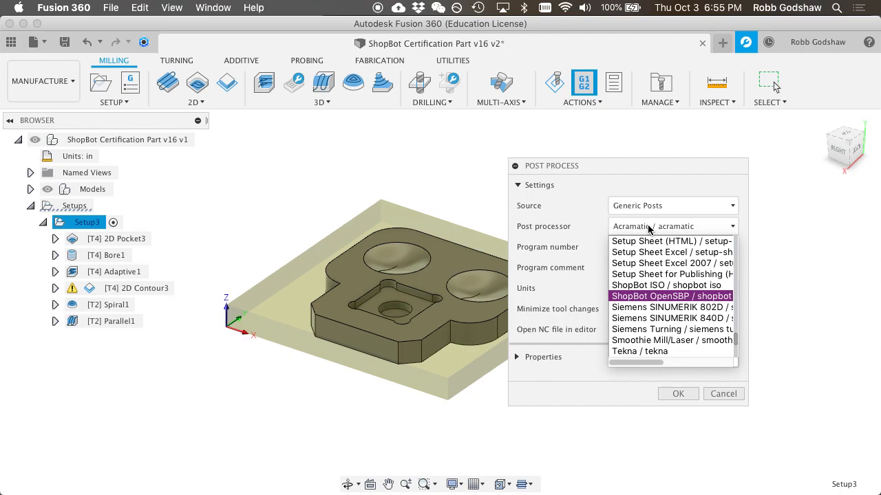
key(Down)
key(Up)
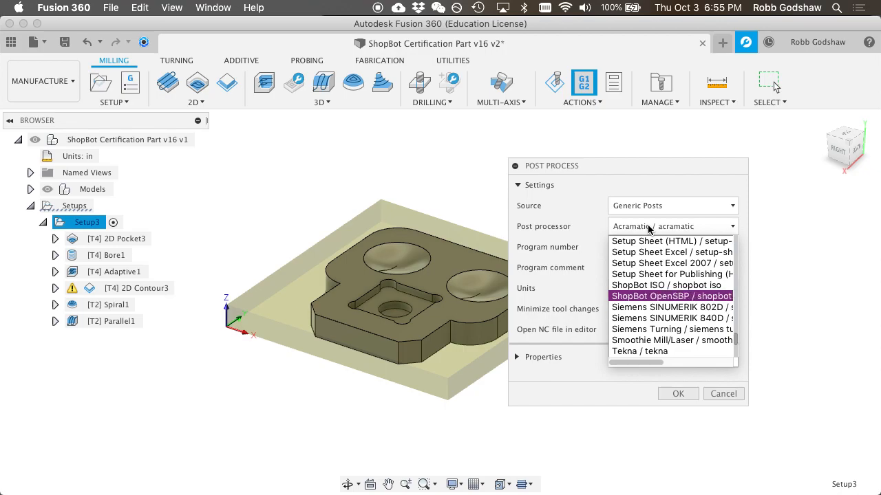
click(623, 295)
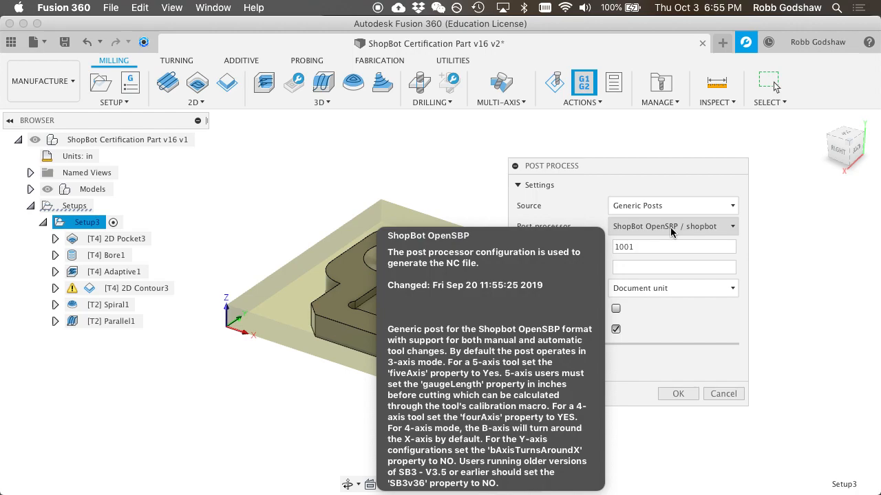
Step: Set the program number to "Ringo_paul" and the program comment to "Hey, can you read this?"
click(660, 247)
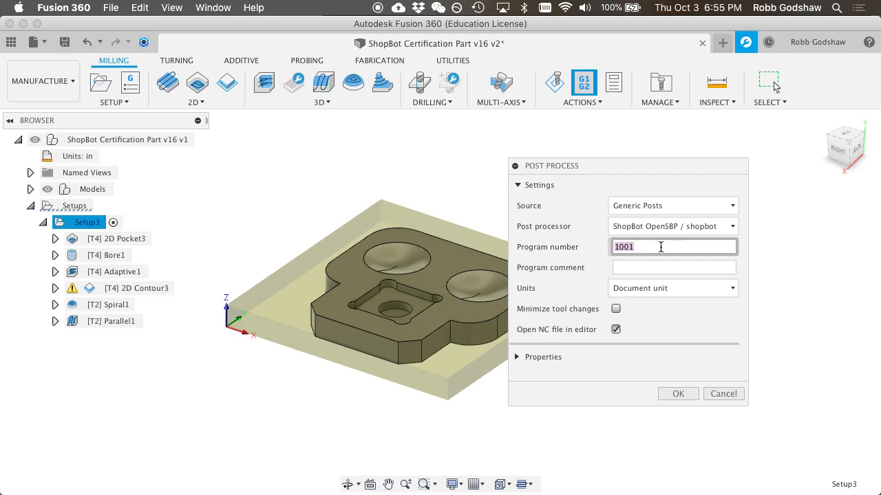
text(Paul)
key(BackSpace)
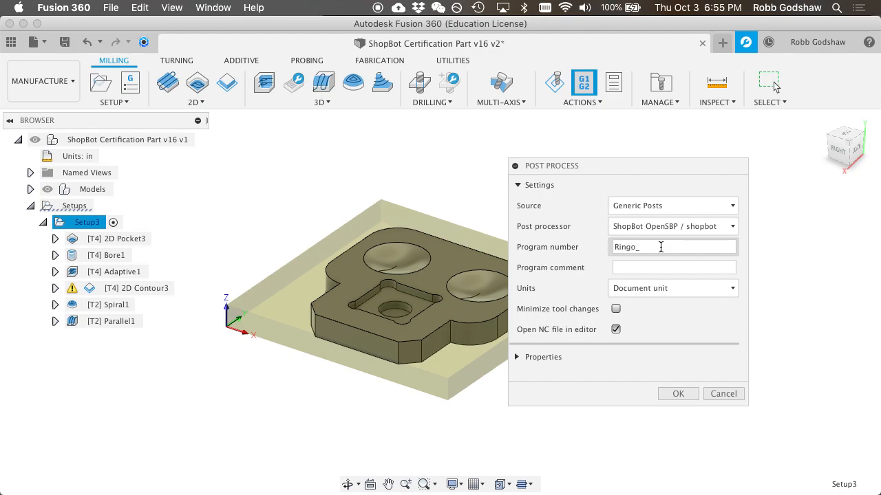
click(653, 270)
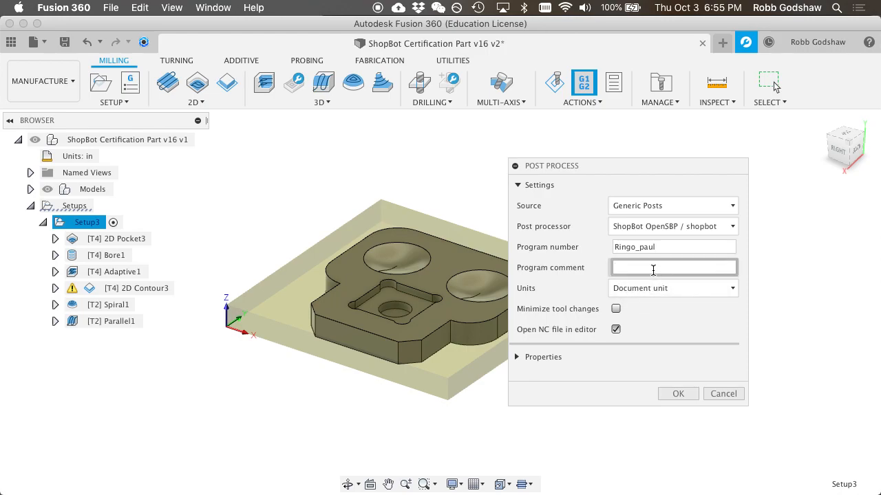
text(Hey, can you read this?)
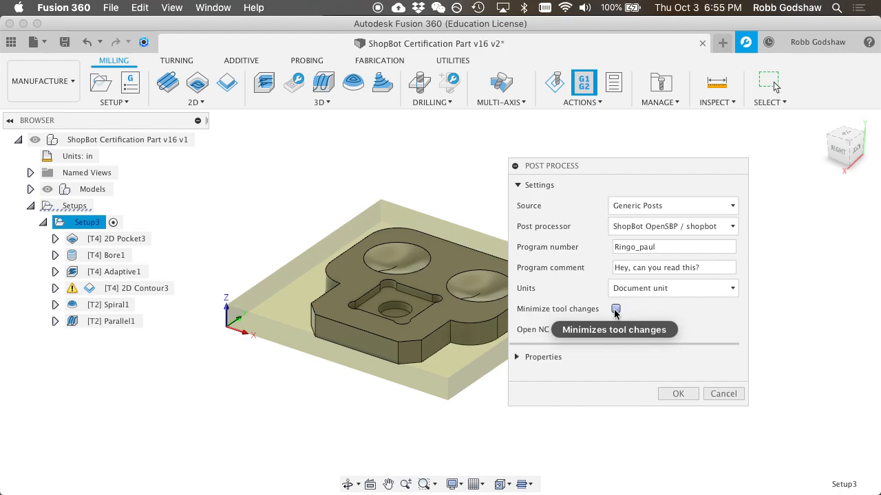
Step: Set the output units to inches, check the additional post properties, and accept the post-processing settings
click(650, 292)
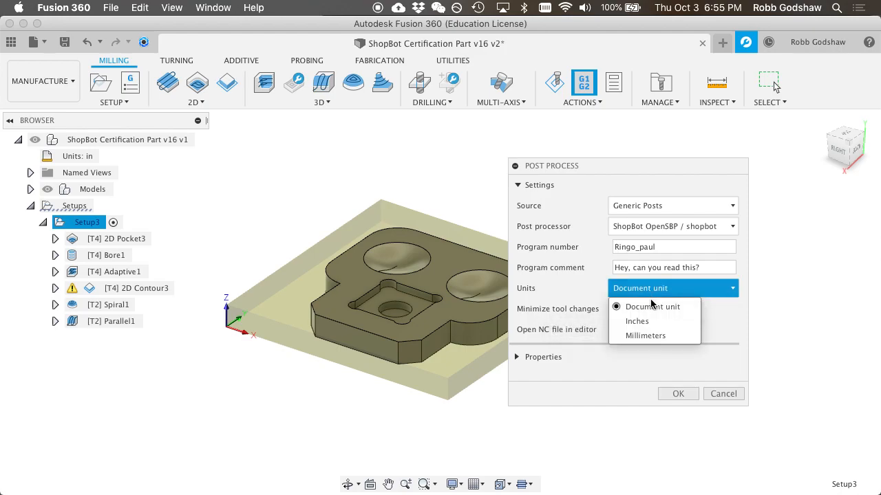
click(638, 322)
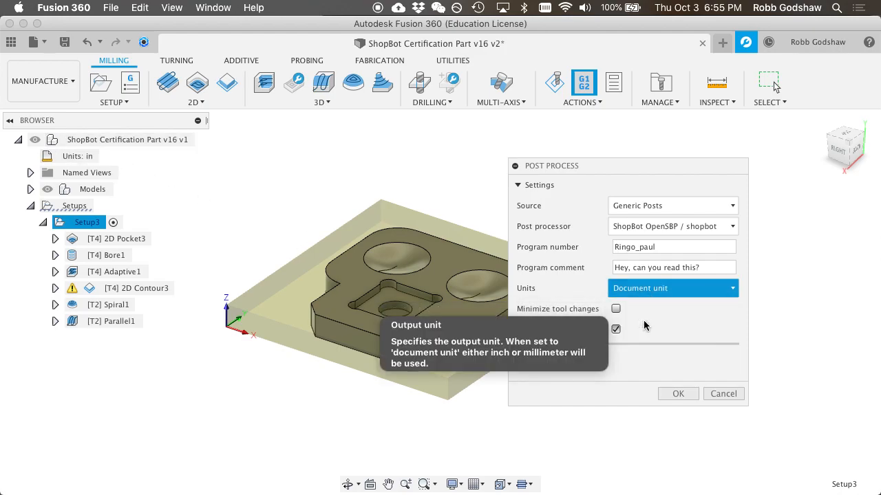
click(518, 358)
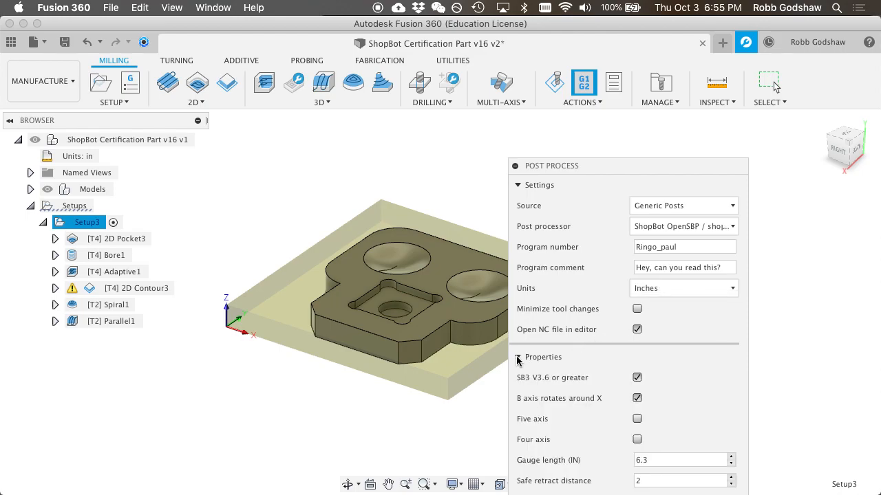
click(517, 357)
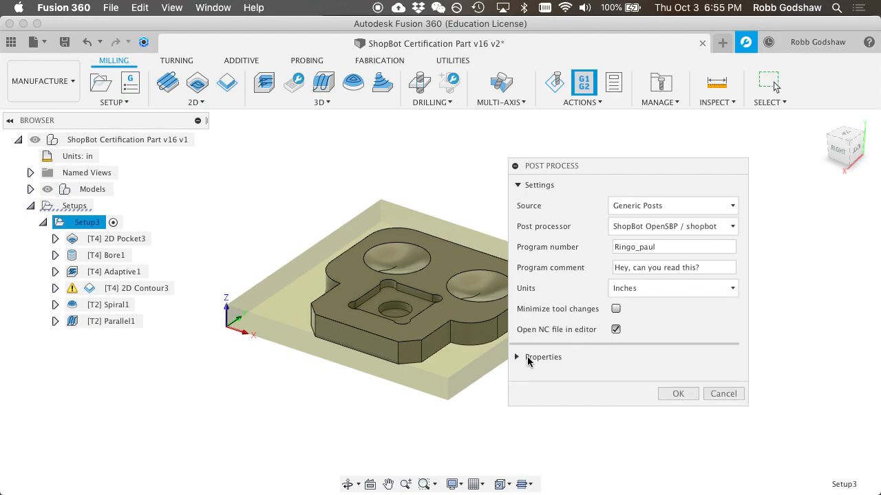
click(678, 393)
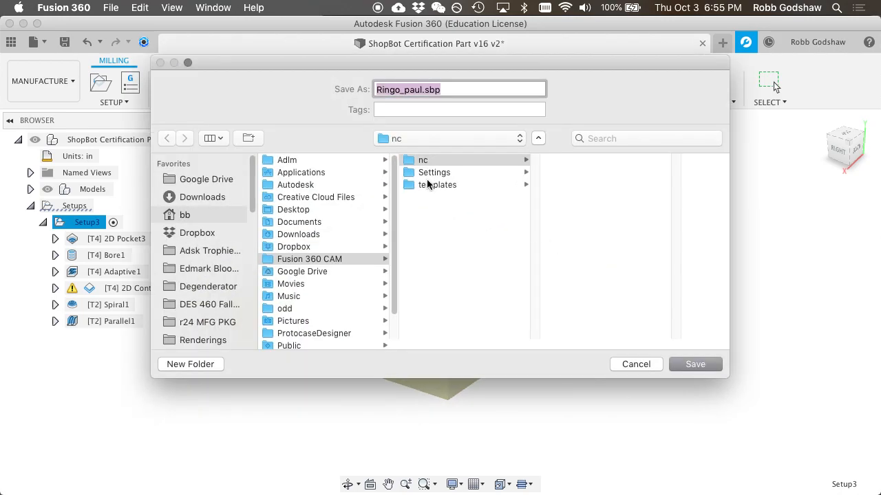
click(201, 199)
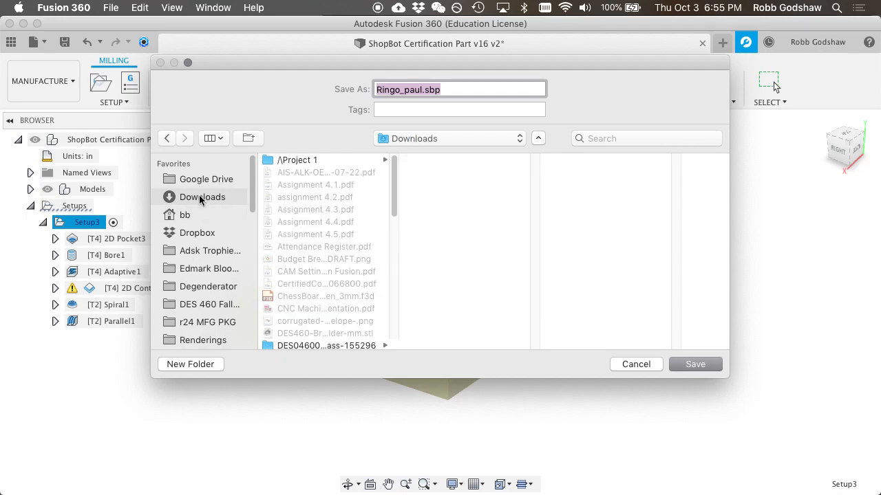
click(182, 364)
click(319, 195)
Step: Create a folder named GCode for the output in Dropbox under Current Projects, DES 460 Fall 19, ShopBot
click(207, 234)
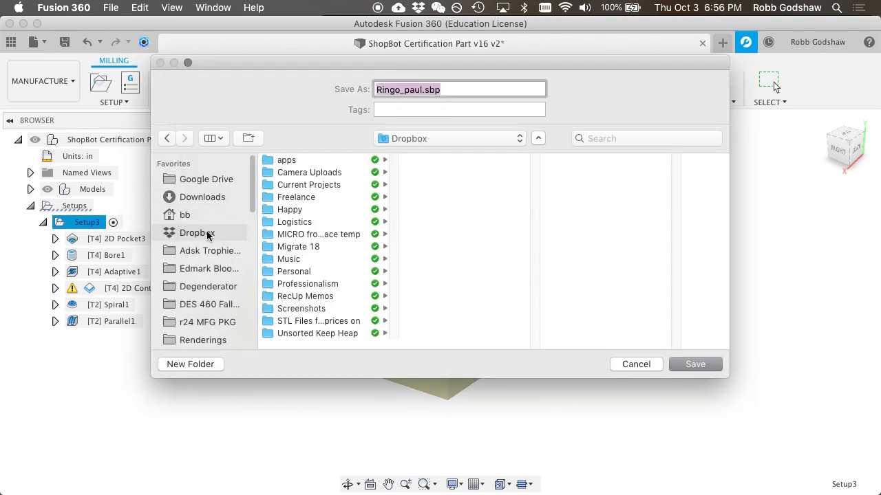
click(304, 185)
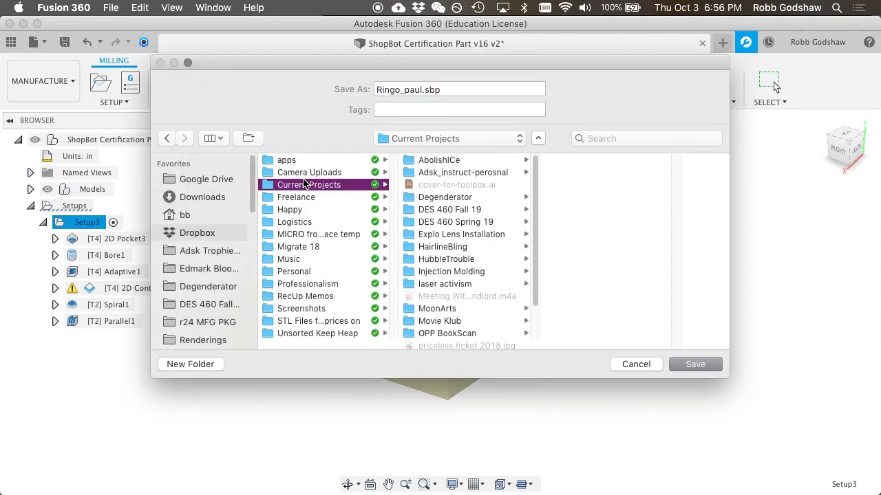
click(450, 210)
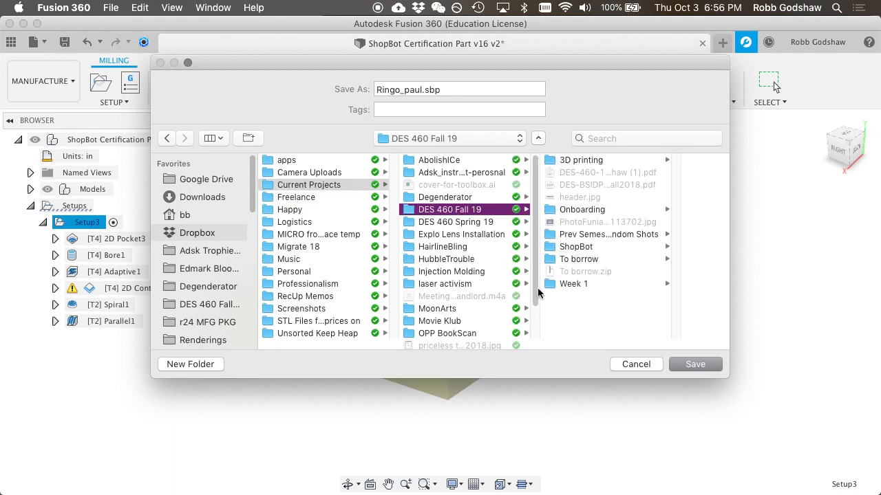
click(574, 246)
click(191, 363)
text(GCode)
key(Return)
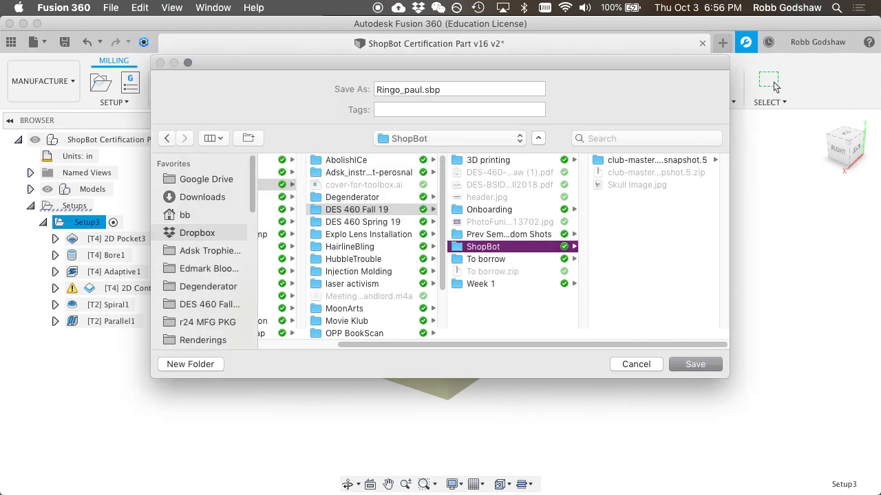
Step: Prefix the output file name with "Demo_" to make it Demo_Ringo_paul.sbp, and save it in the GCode folder
click(382, 89)
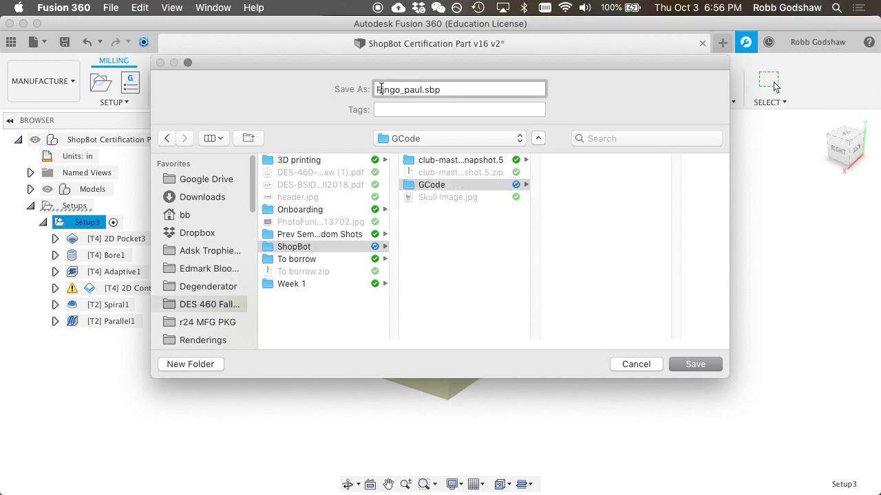
text(Demo)
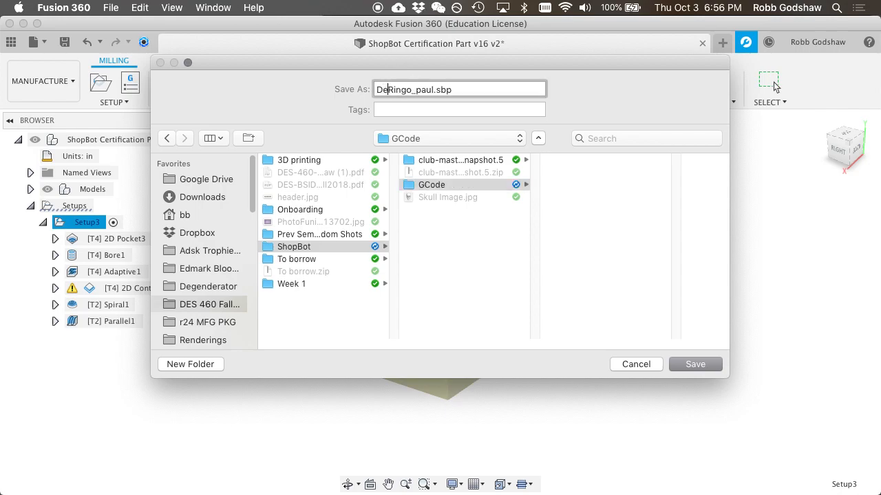
text(_)
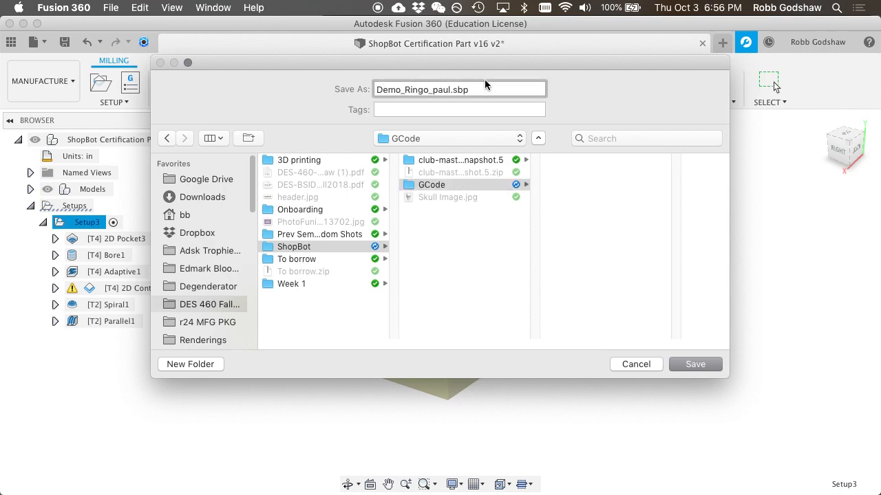
click(689, 366)
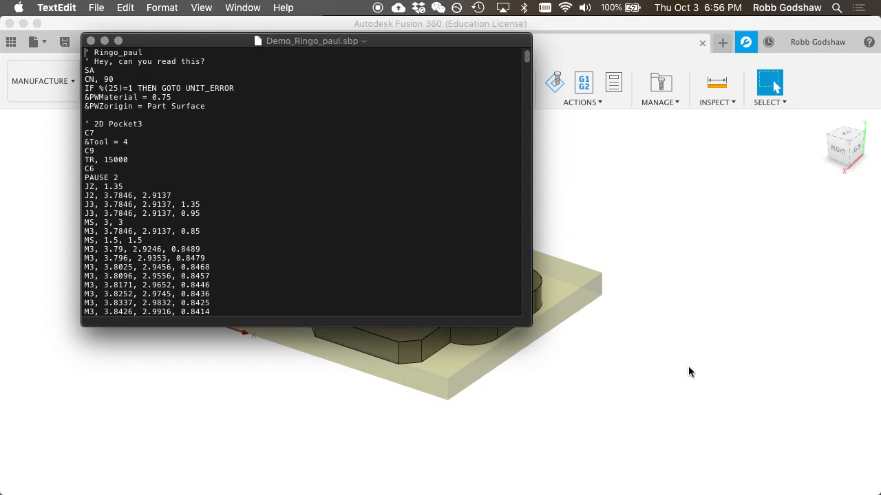
Step: Dismiss the message in Fusion 360, switch back to Demo_Ringo_paul.sbp in TextEdit, and enlarge its window
click(409, 211)
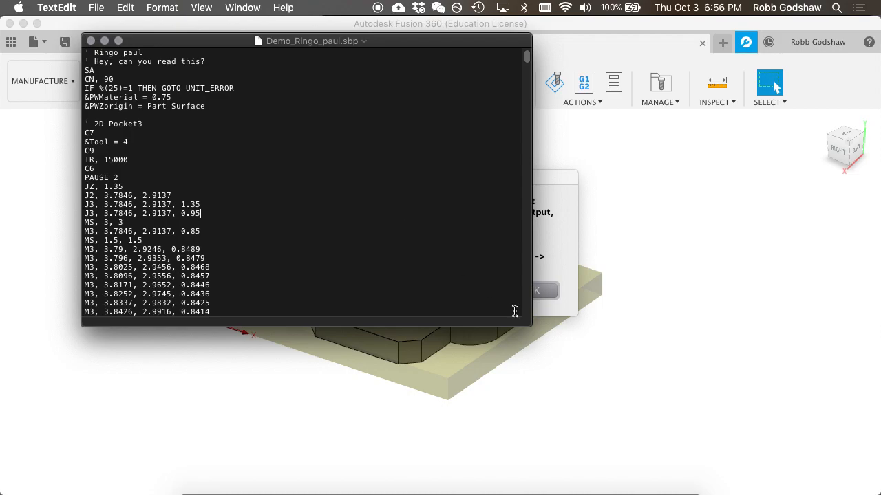
drag(526, 321, 416, 299)
click(530, 292)
key(ctrl+Up)
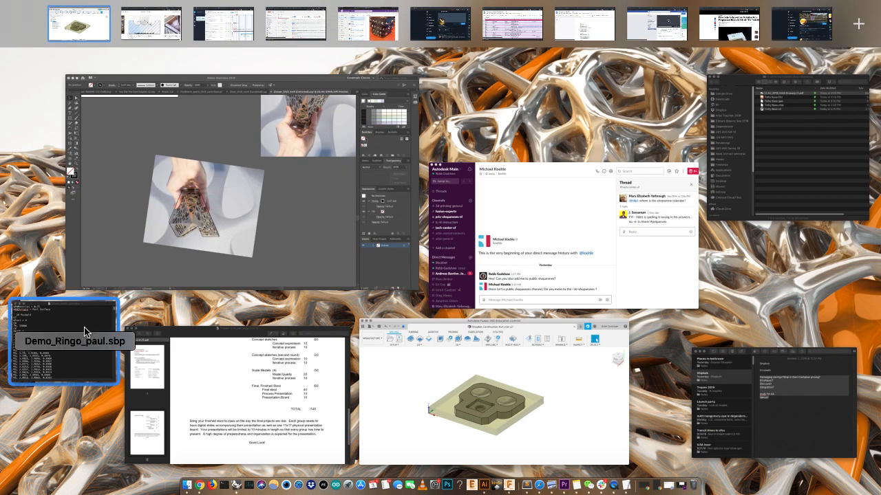
click(84, 332)
scroll(294, 124, up, 3)
drag(417, 295, 831, 494)
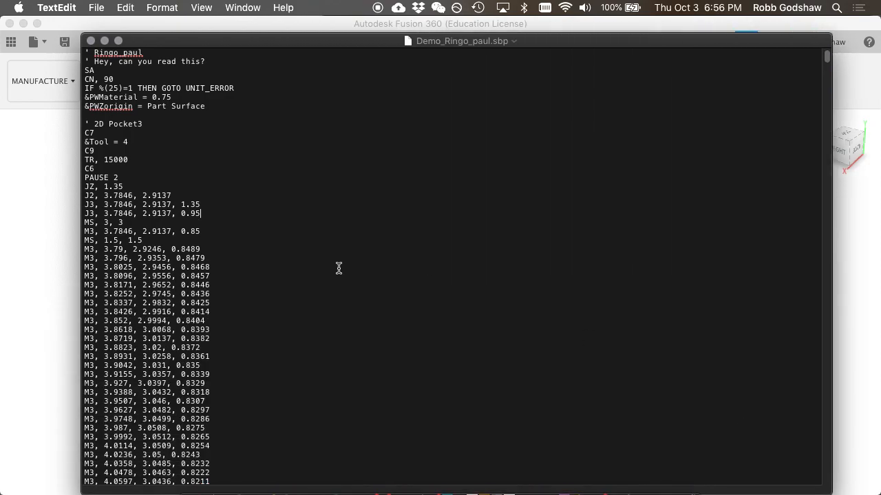
Step: Examine the program name, comment and header lines of the NC file, and the start of the 2D Pocket3 code
triple_click(108, 53)
triple_click(116, 61)
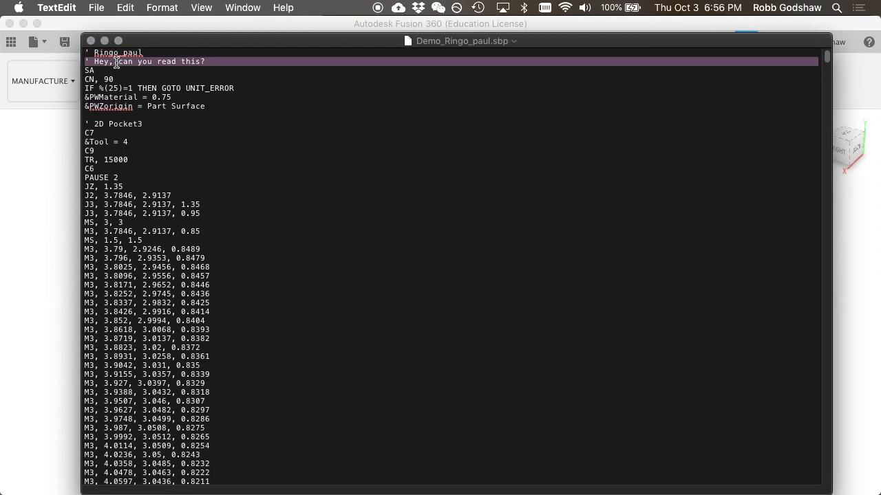
click(118, 69)
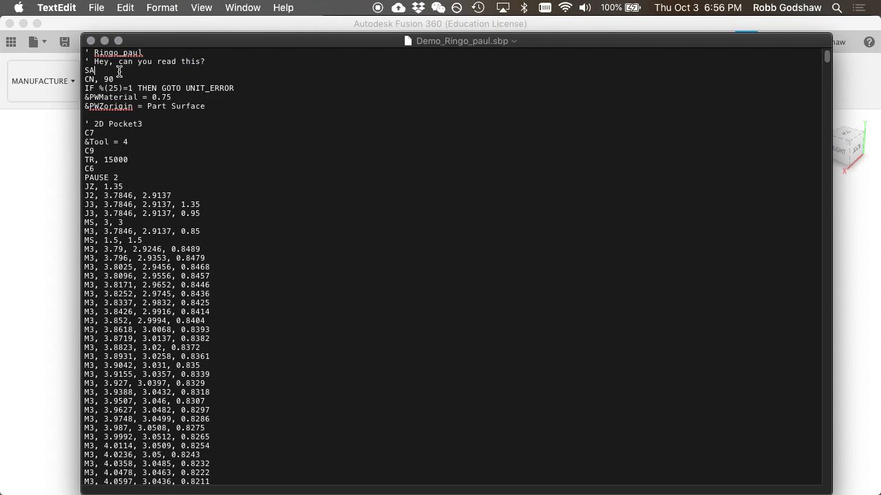
drag(209, 107, 83, 78)
scroll(120, 169, down, 5)
scroll(120, 172, up, 5)
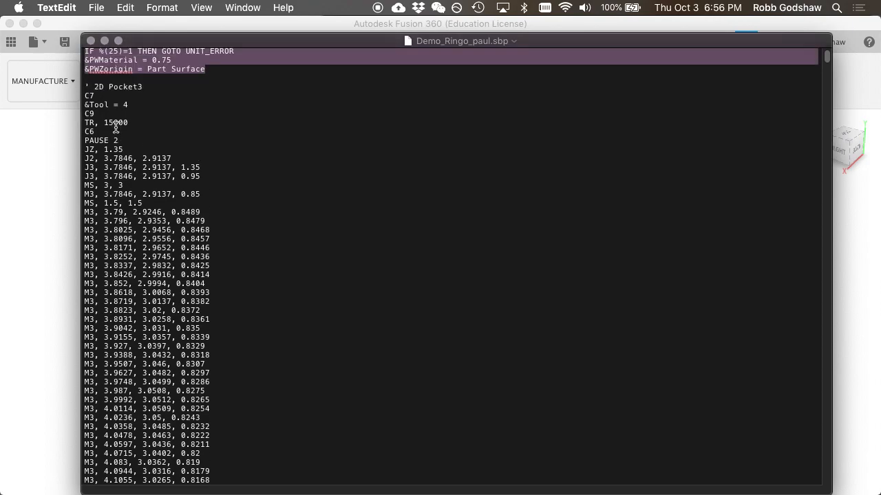
scroll(126, 183, down, 5)
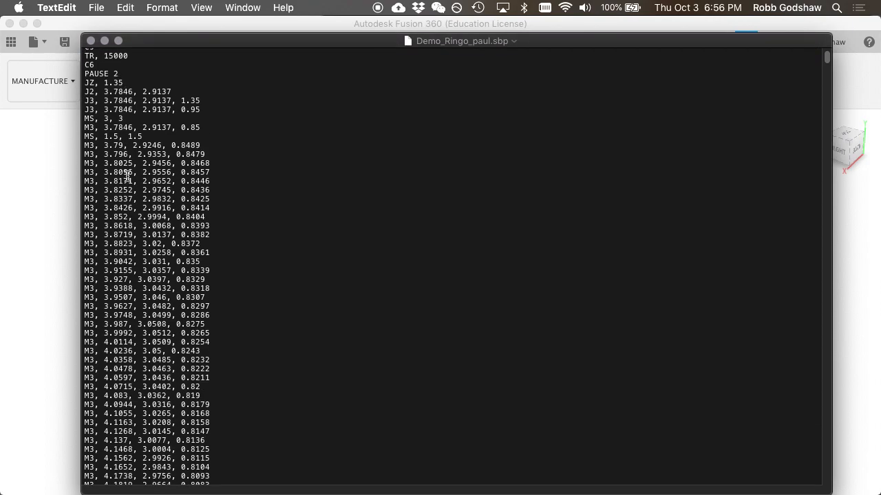
Step: Magnify the NC code text and examine the coordinate values in the 2D Pocket3 move commands
double_click(158, 164)
ctrl+scroll(160, 165, up, 5)
scroll(161, 163, left, 5)
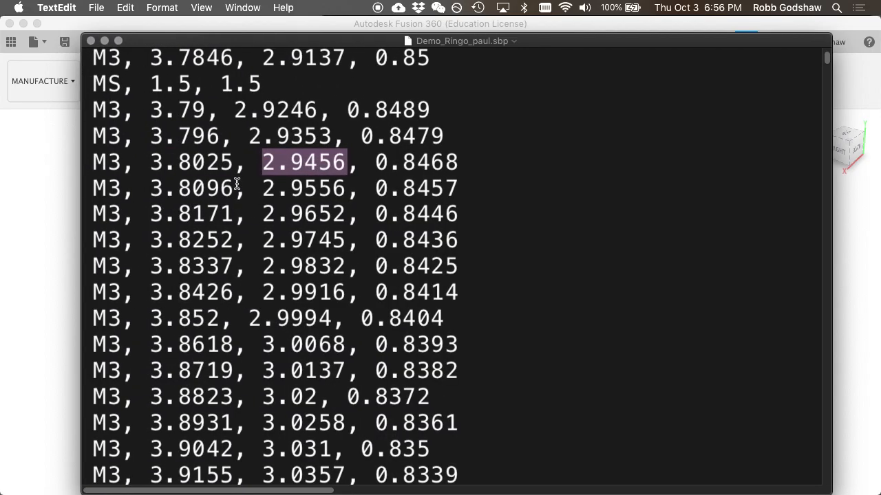
double_click(395, 170)
scroll(397, 175, down, 3)
scroll(398, 175, up, 8)
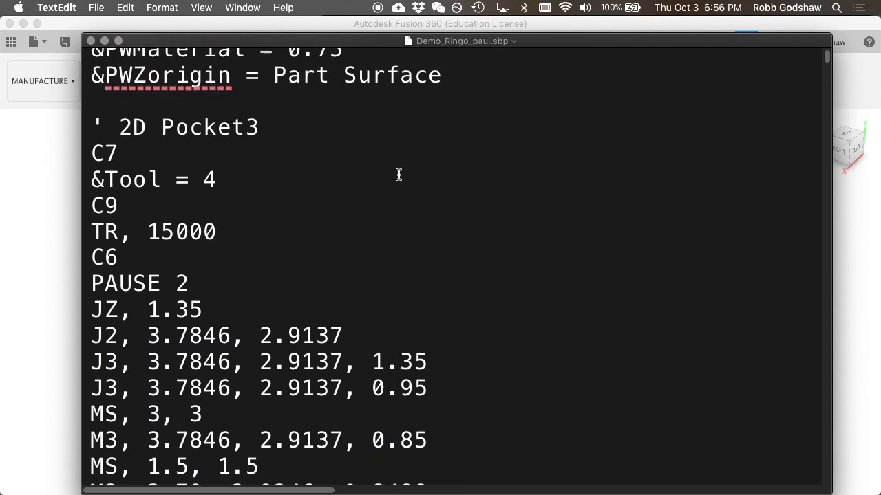
scroll(398, 175, up, 2)
scroll(398, 175, down, 12)
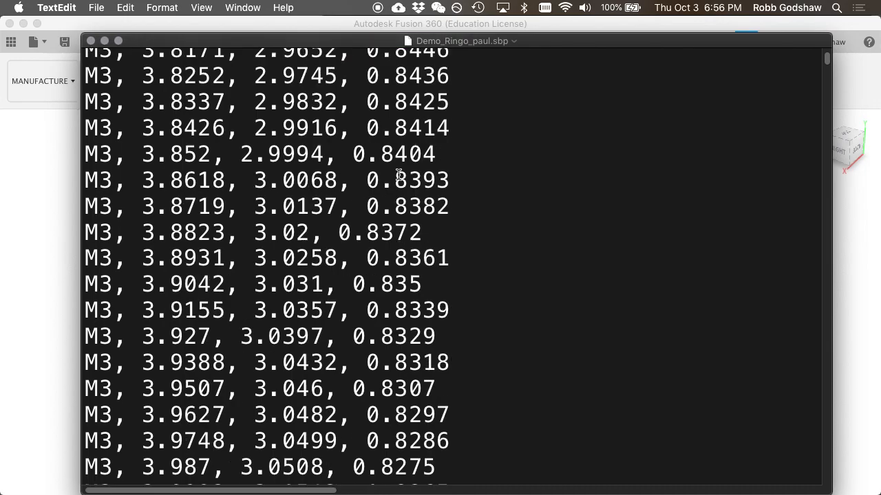
Step: Examine the M3 move and CG arc commands further through the NC code
scroll(398, 175, down, 15)
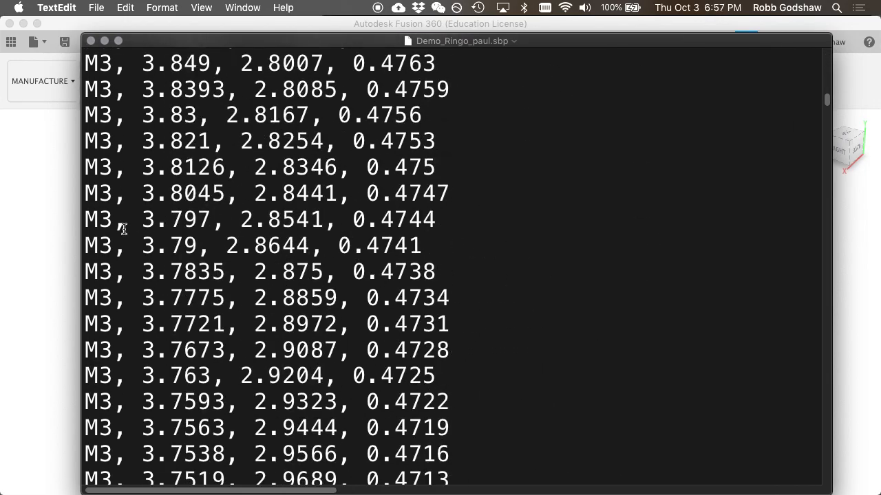
scroll(162, 298, down, 20)
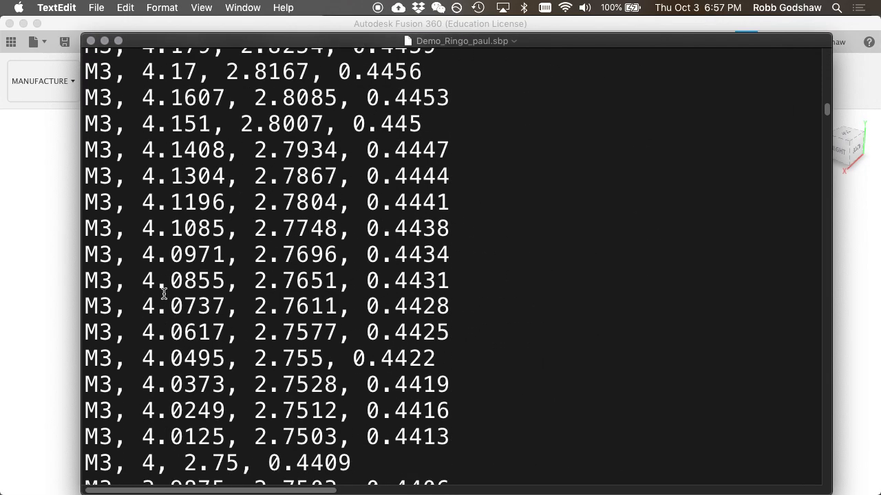
scroll(164, 294, down, 20)
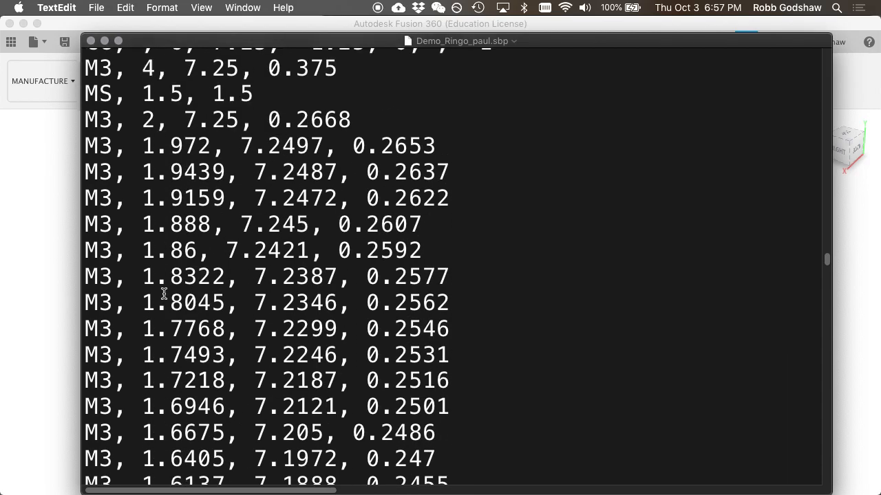
scroll(135, 269, up, 20)
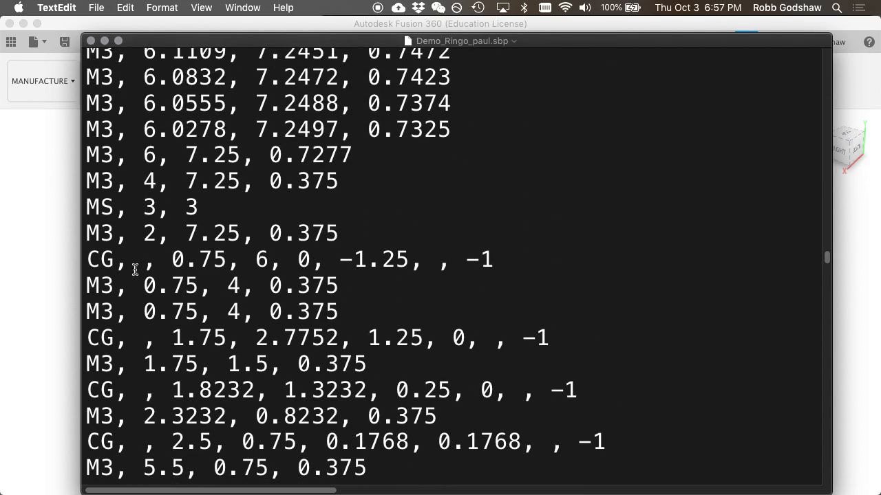
scroll(135, 269, down, 20)
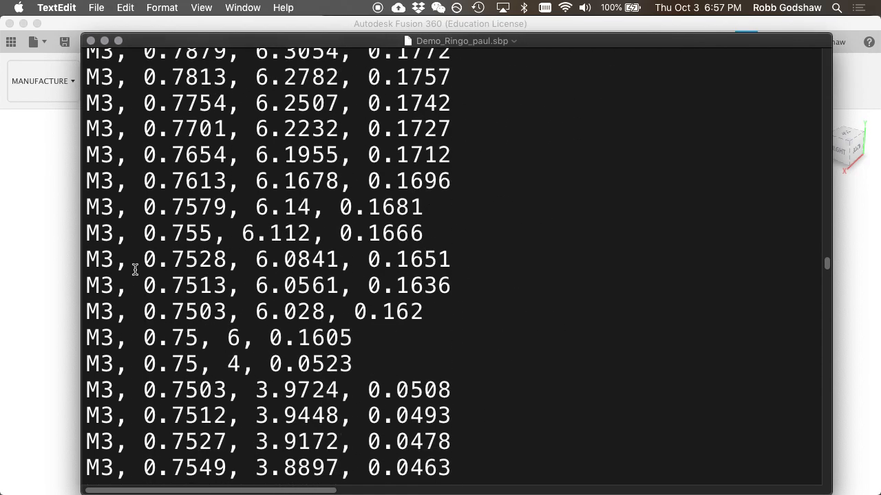
scroll(135, 269, down, 20)
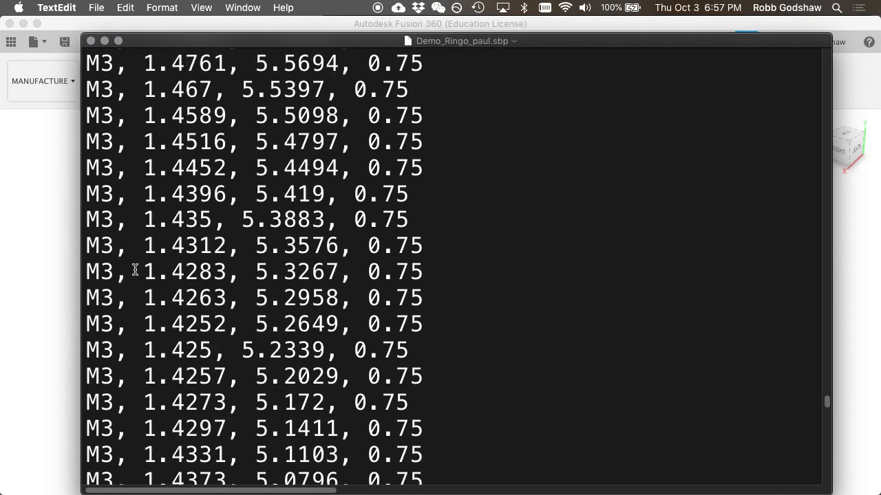
Step: Copy all of the NC code, switch to Sublime Text 2, and paste it into a new file
click(133, 269)
key(super+f)
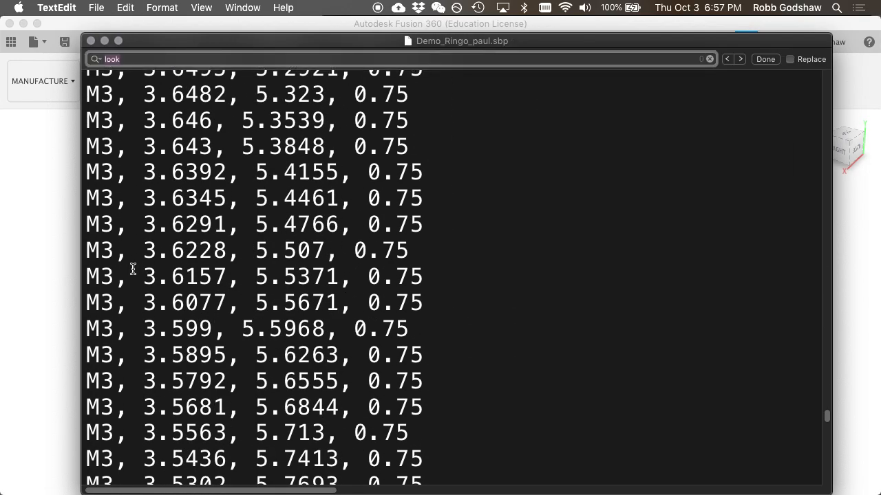
triple_click(242, 303)
key(super+a)
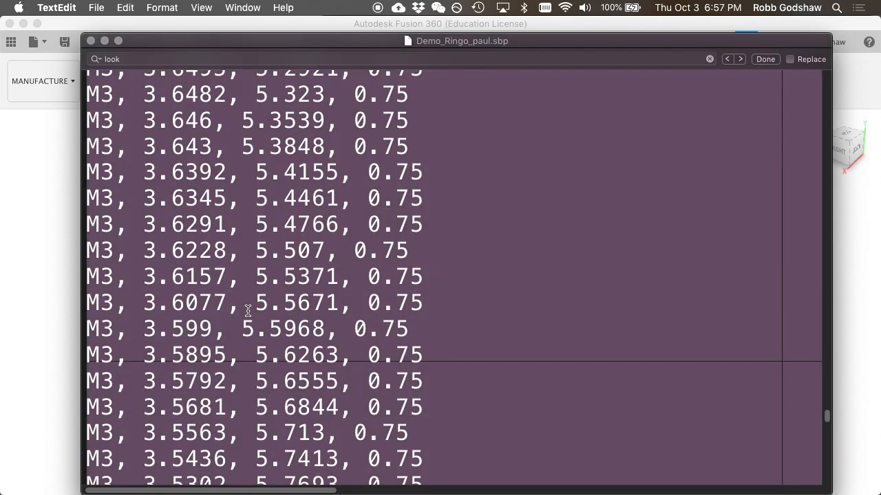
key(super+Tab)
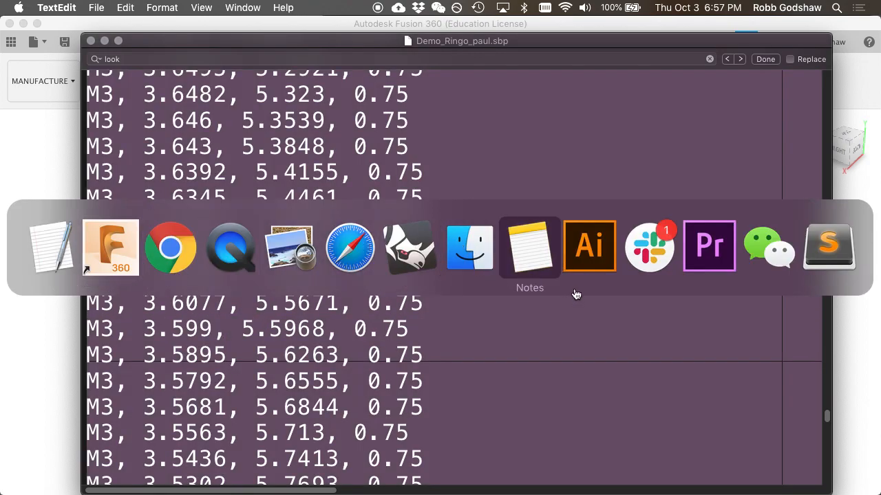
click(833, 245)
key(super+n)
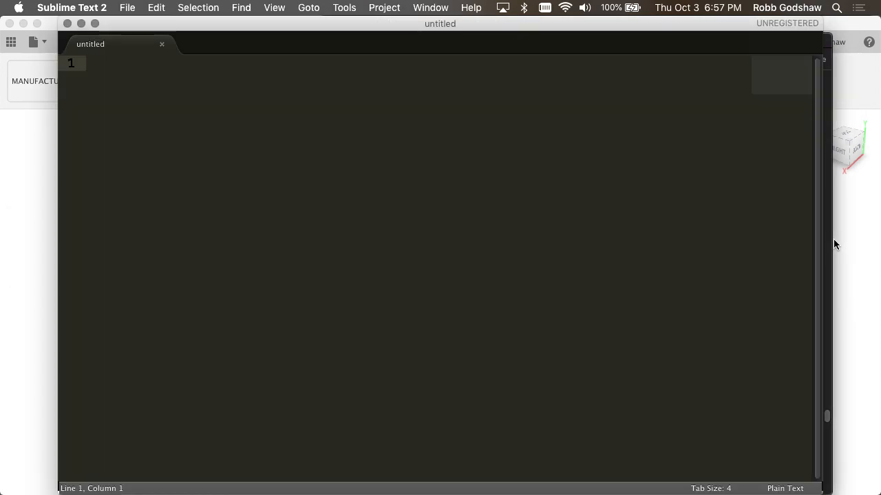
key(super+v)
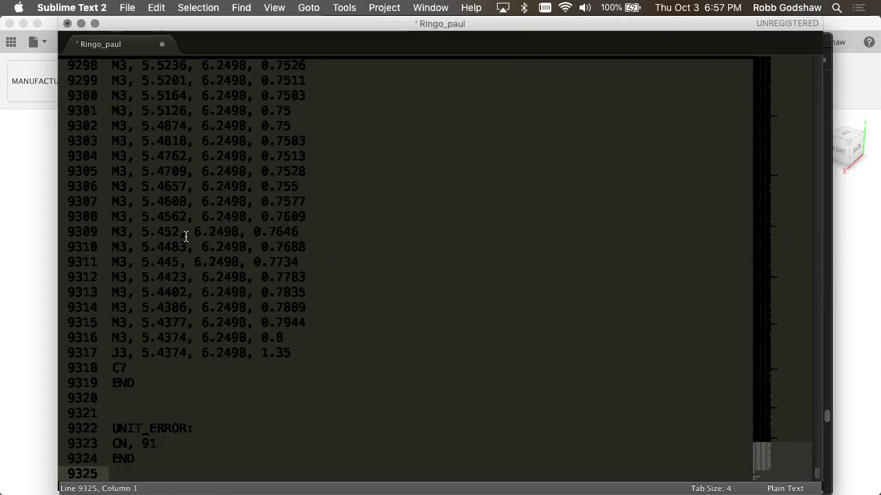
Step: Search the pasted code for M1, M2, M3 and M4 commands
key(super+f)
text(M1)
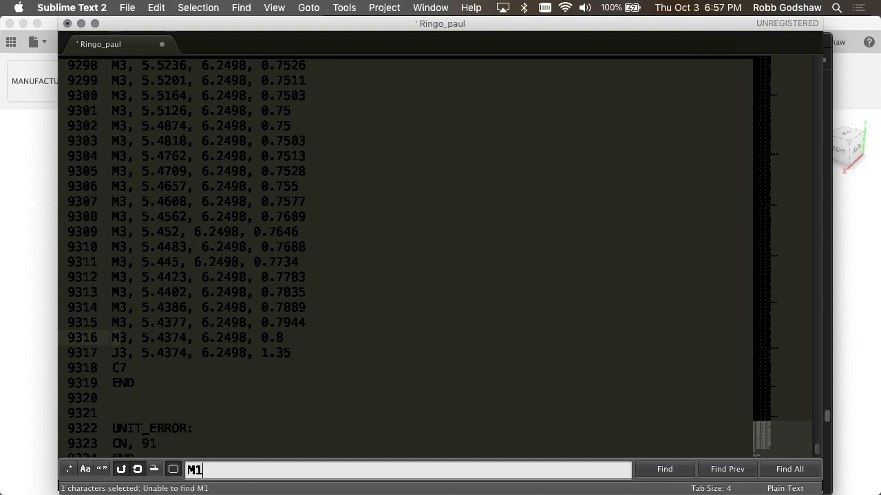
key(BackSpace)
text(2)
key(BackSpace)
text(3)
key(shift+Return)
key(shift+Return)
key(BackSpace)
text(4)
scroll(214, 283, up, 10)
scroll(214, 283, down, 1)
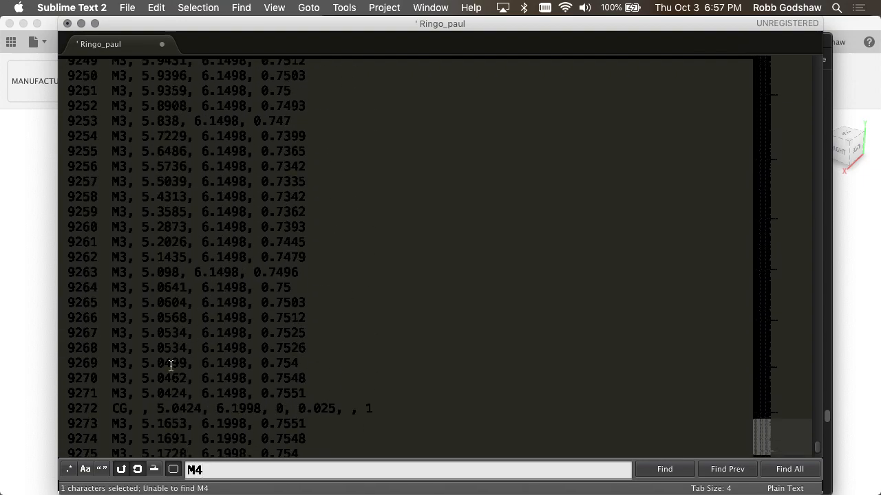
Step: Examine the numbered code lines from the end of the file back to its beginning
triple_click(195, 410)
scroll(203, 386, up, 1)
scroll(203, 385, up, 5)
triple_click(205, 366)
scroll(207, 251, up, 8)
scroll(207, 251, up, 14)
scroll(207, 252, up, 20)
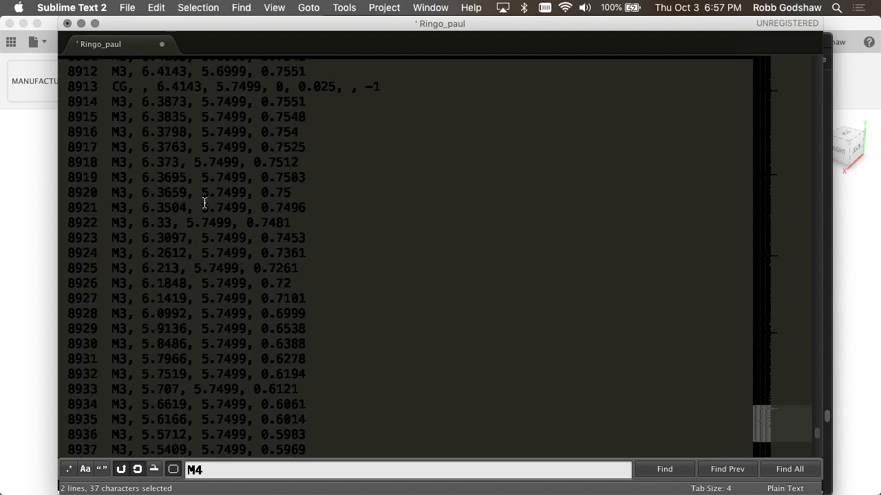
scroll(227, 153, up, 5)
scroll(229, 151, down, 3)
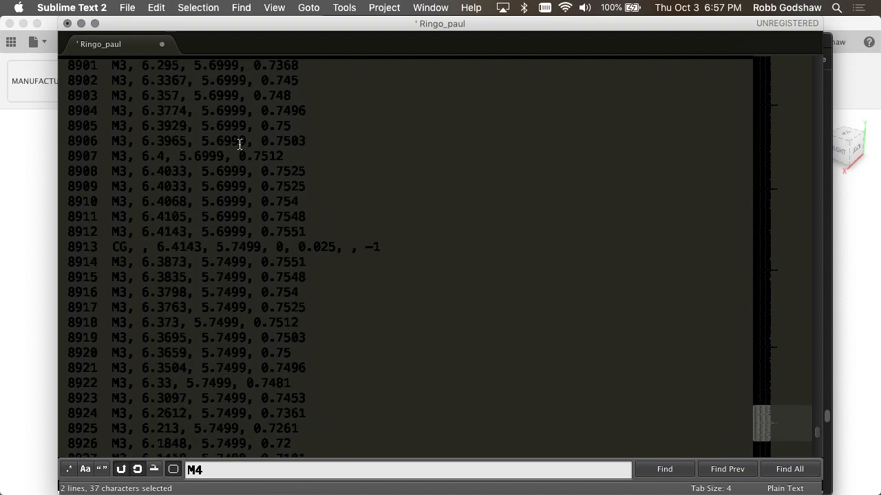
scroll(317, 218, up, 11)
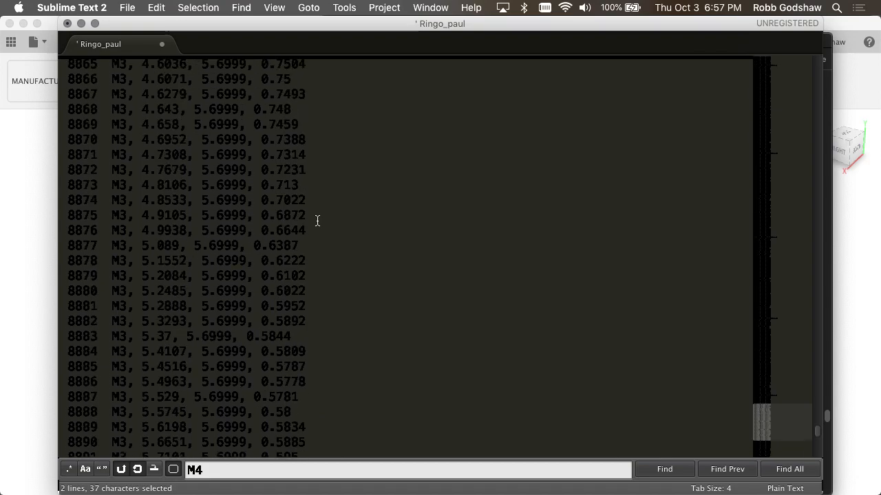
scroll(317, 220, up, 14)
scroll(317, 220, down, 3)
scroll(317, 220, up, 20)
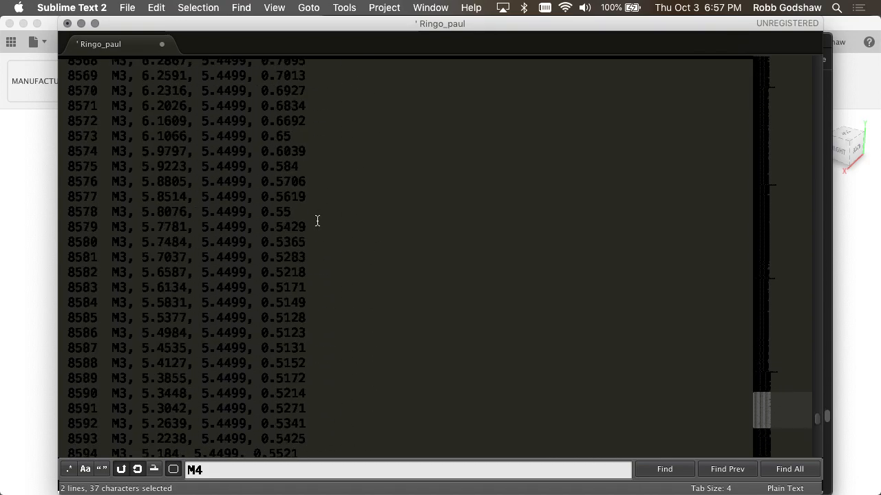
scroll(318, 220, up, 20)
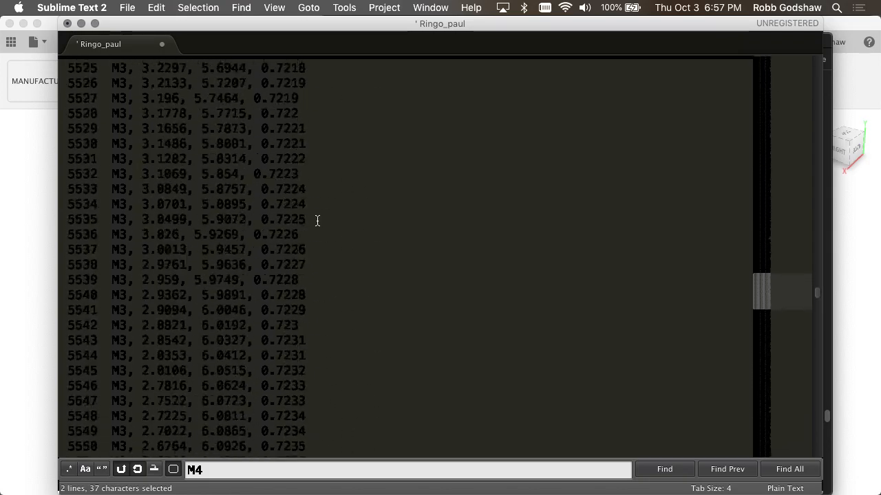
scroll(317, 220, up, 20)
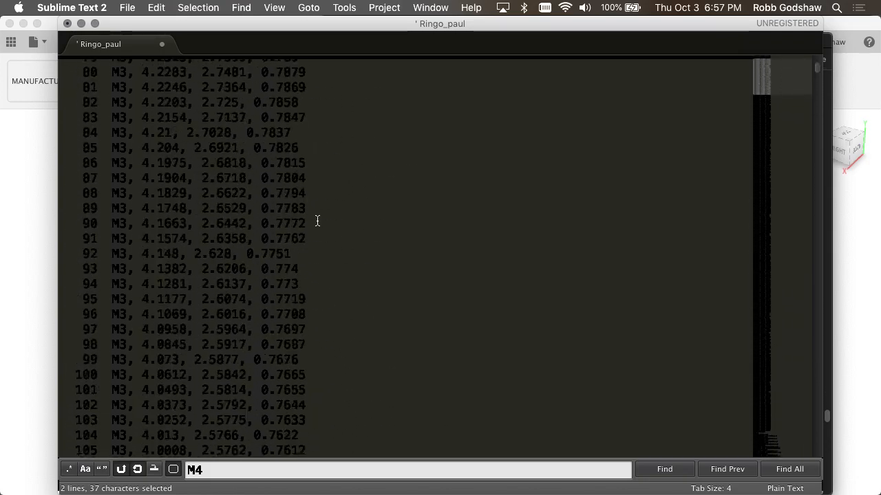
scroll(317, 220, down, 11)
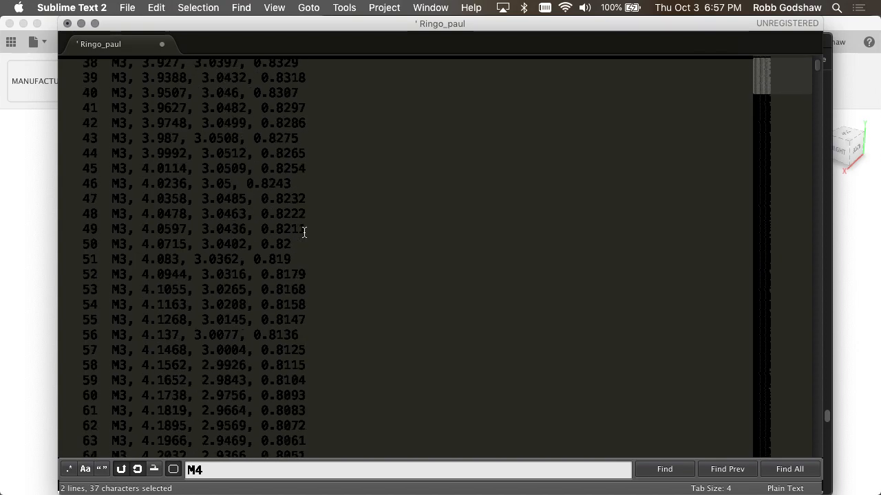
Step: Switch back to Fusion 360, display the 2D Contour3 toolpath, and inspect it squarely from the back
click(39, 151)
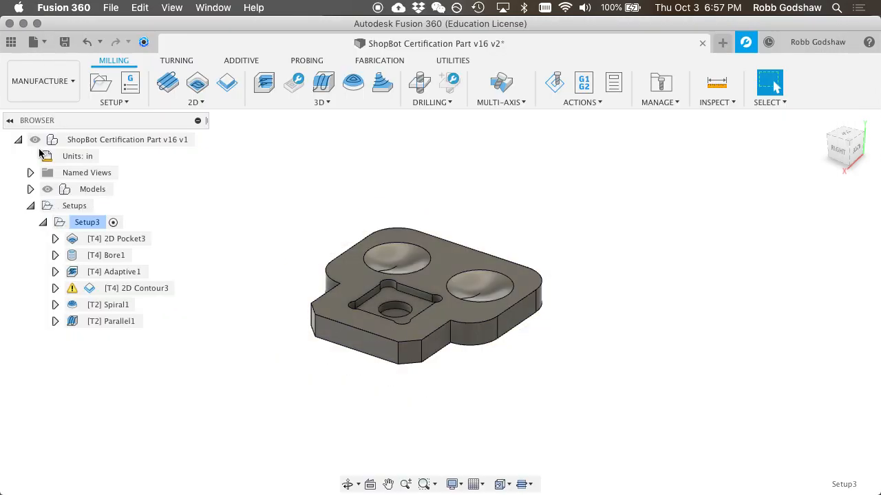
click(109, 293)
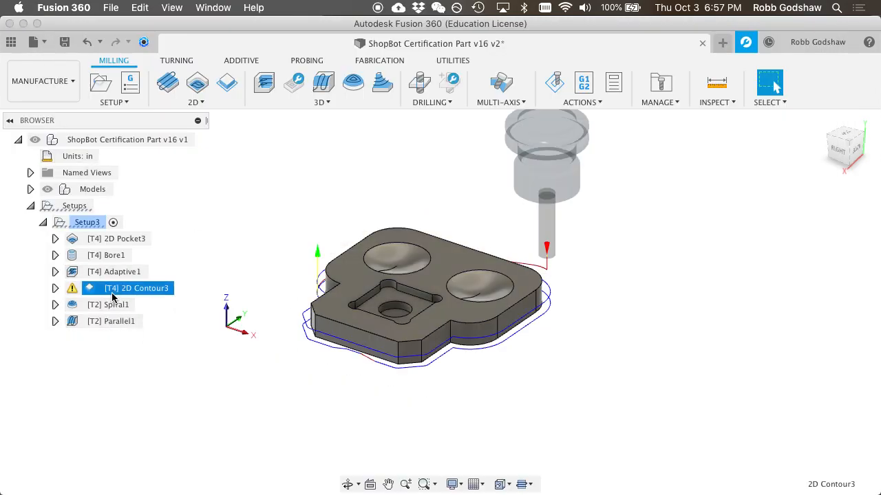
scroll(325, 370, up, 4)
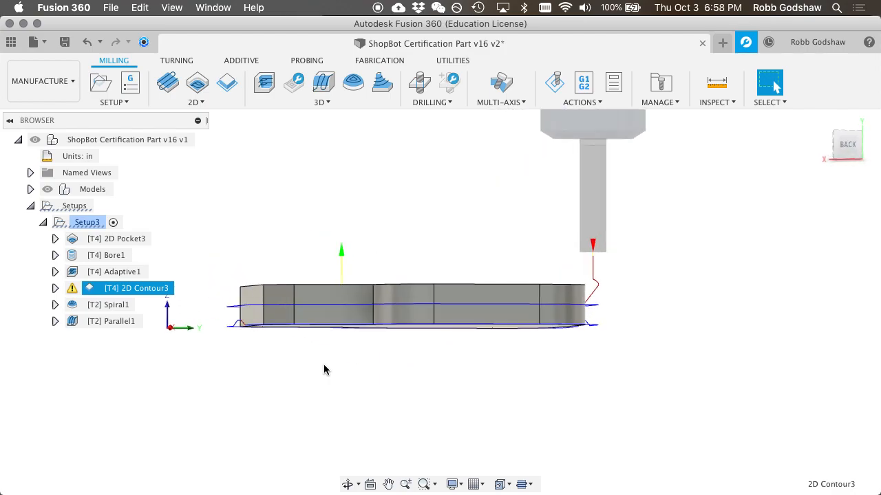
shift+scroll(324, 370, up, 3)
click(841, 142)
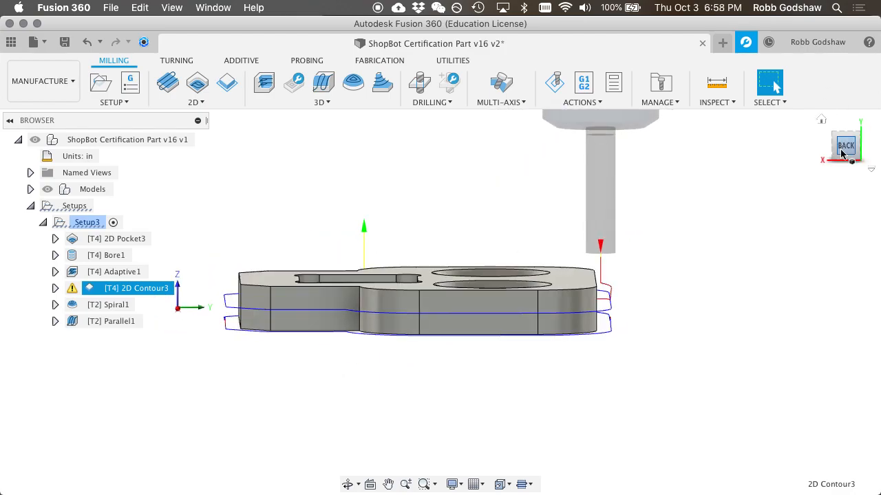
scroll(491, 255, up, 2)
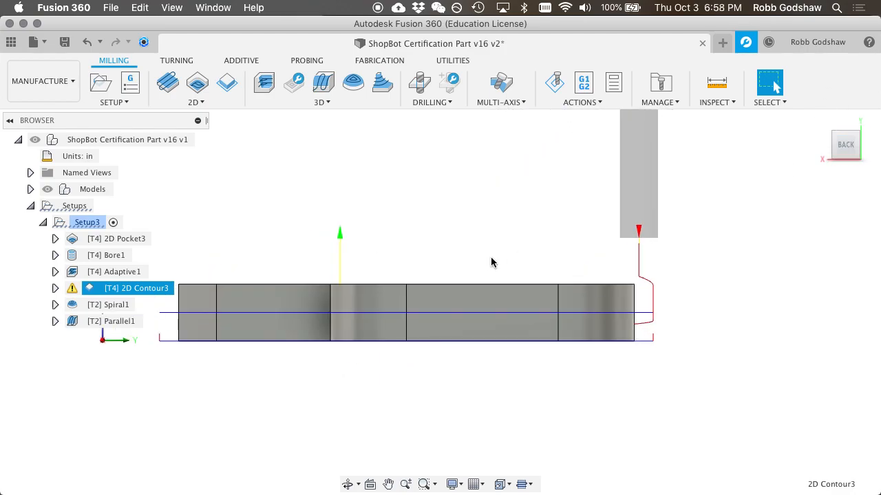
Step: Set 2D Contour3's bottom height offset to -0.015 in, look up 0.015" in millimetres with Spotlight, and accept the operation's changes
click(108, 289)
double_click(97, 289)
double_click(97, 289)
click(665, 64)
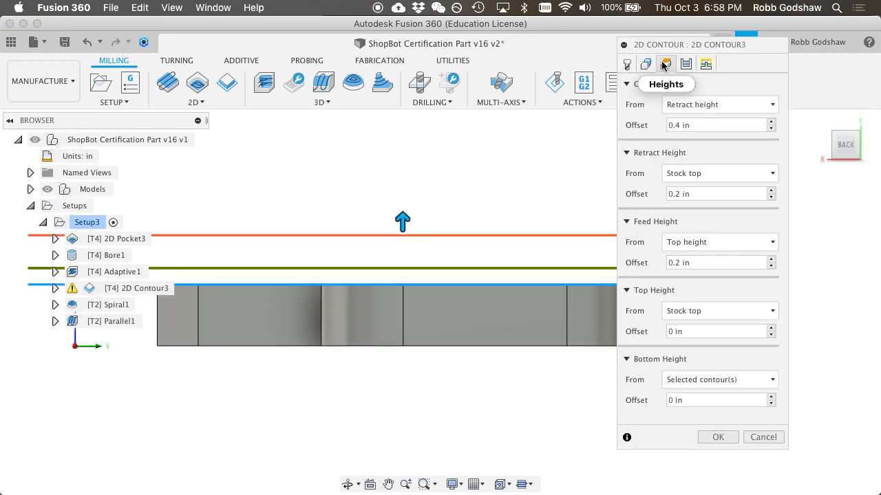
click(700, 397)
text(-0.015)
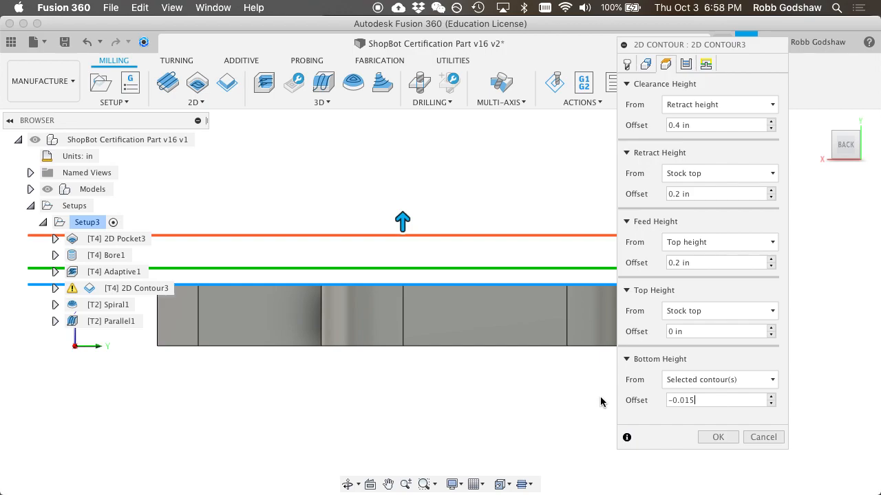
key(super+space)
text(0.015")
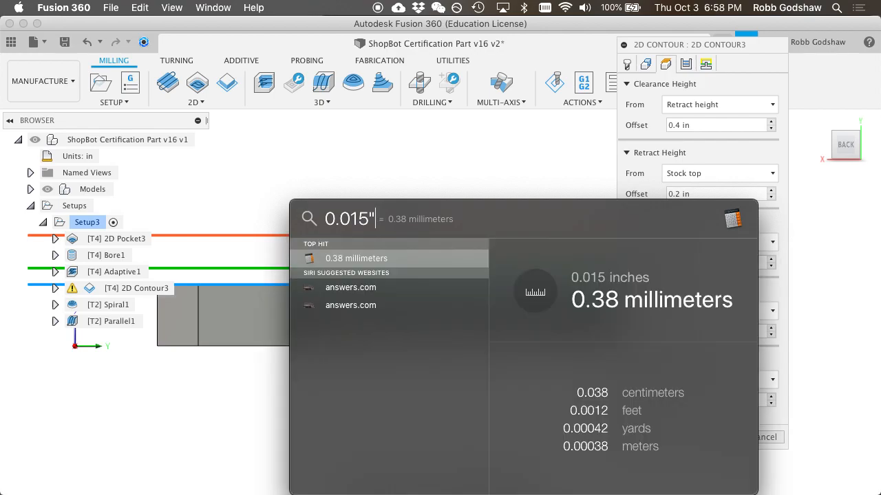
key(Escape)
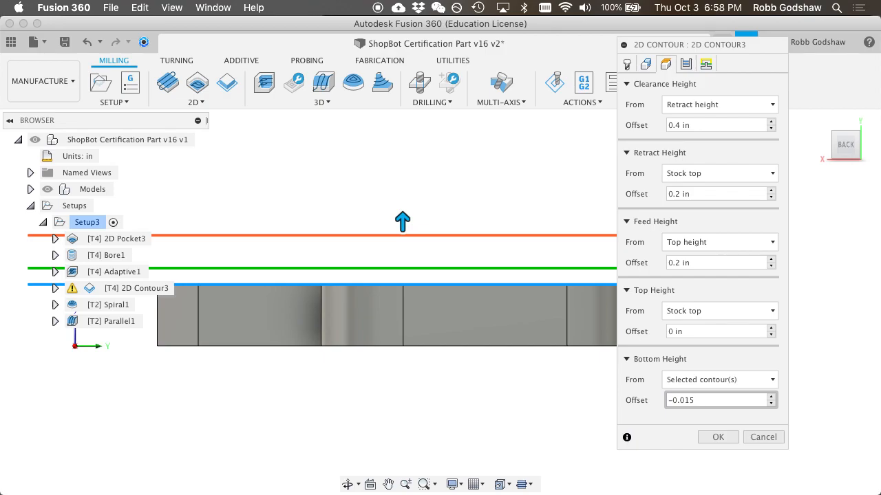
click(719, 437)
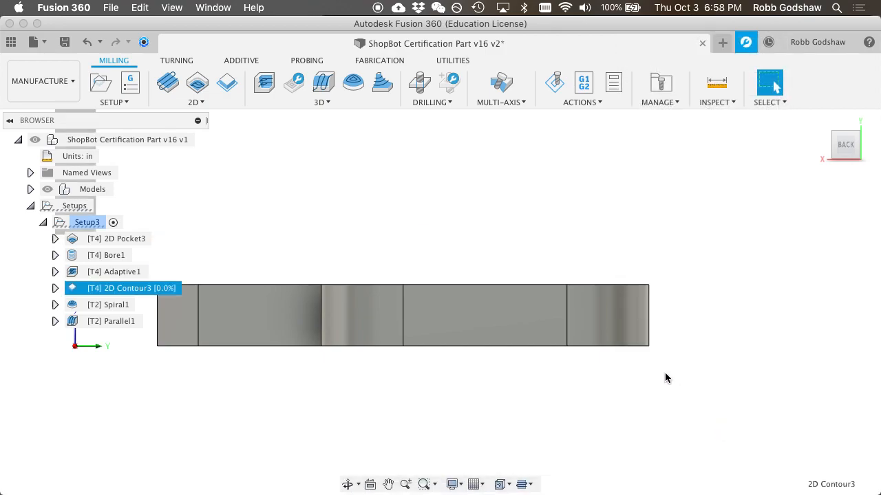
Step: Inspect 2D Contour3's toolpath up close at the part's lower edge to see how far it runs below the underside
click(633, 347)
scroll(633, 350, up, 3)
click(93, 288)
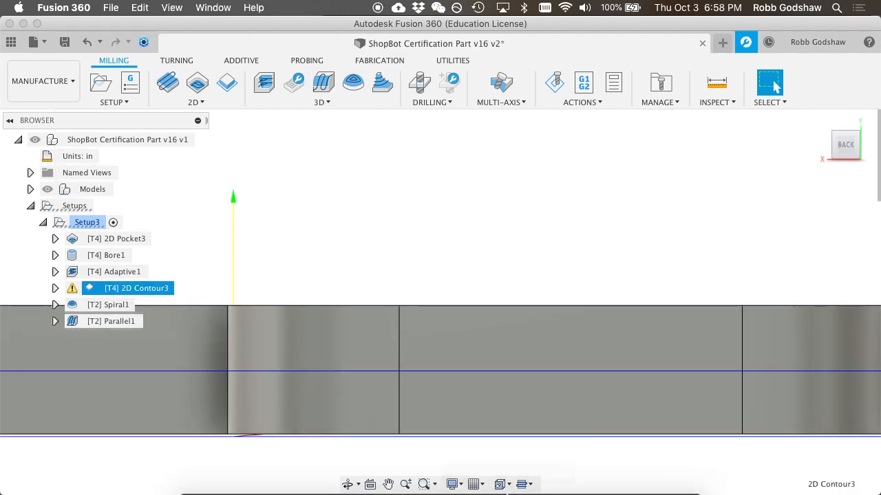
scroll(564, 460, up, 2)
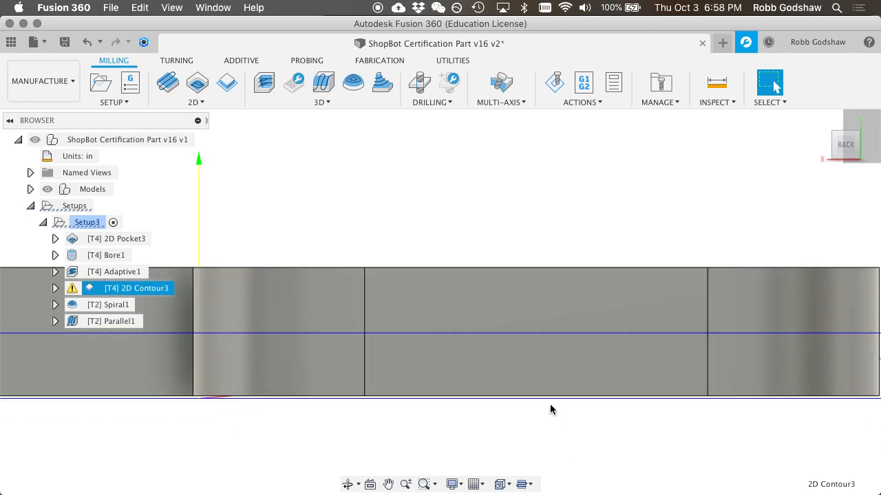
scroll(550, 409, up, 3)
scroll(550, 409, up, 1)
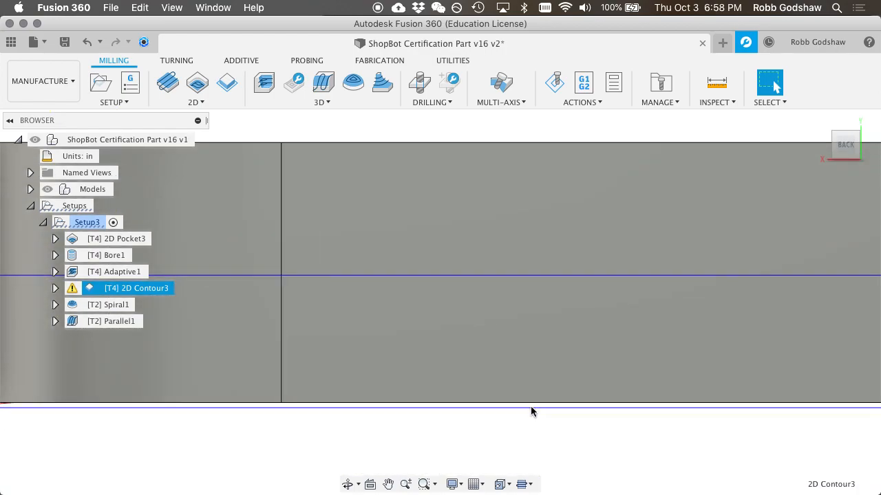
scroll(532, 411, up, 2)
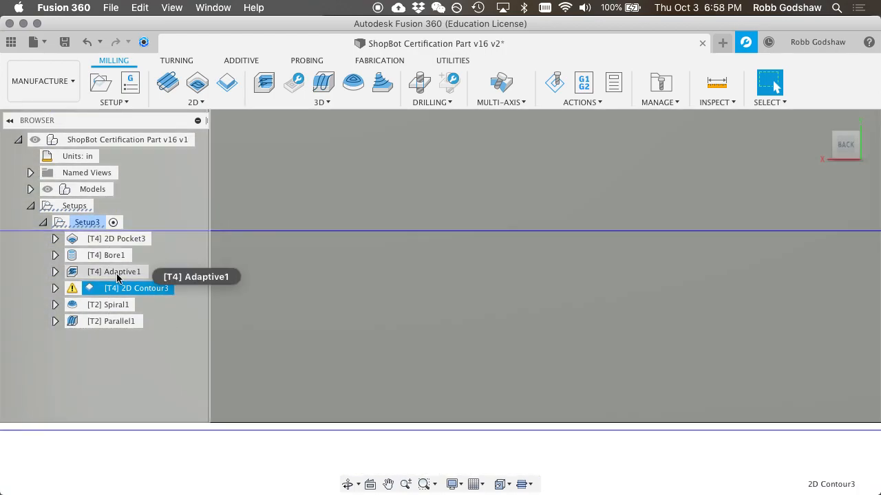
right_click(95, 291)
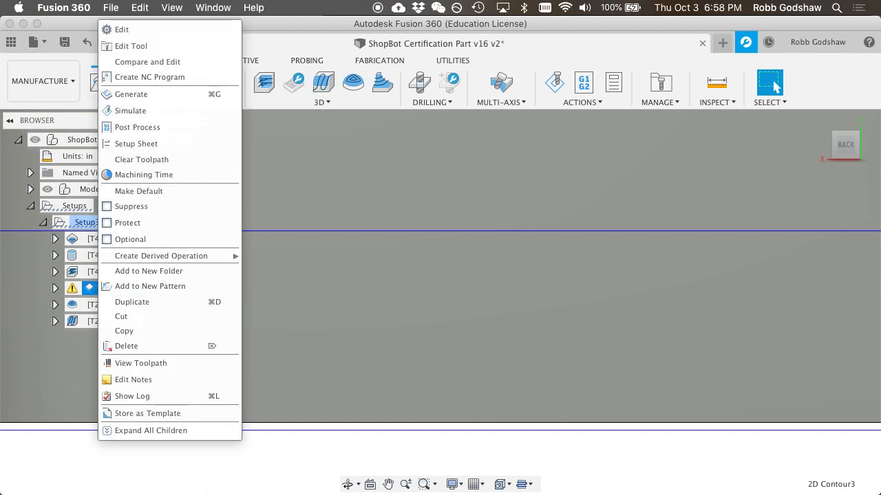
click(81, 444)
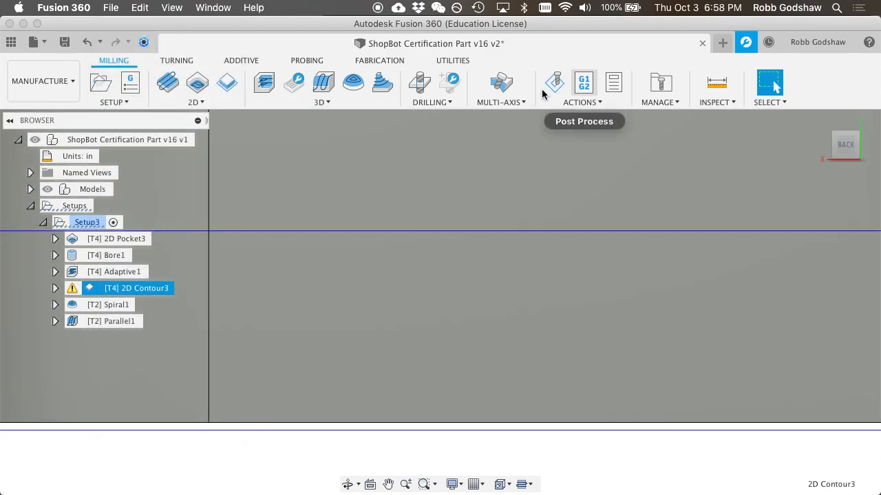
Step: Post-process Setup3 with the program number Demo_Ringo_paul_r2 and save the NC file in the GCode folder
click(89, 222)
click(583, 83)
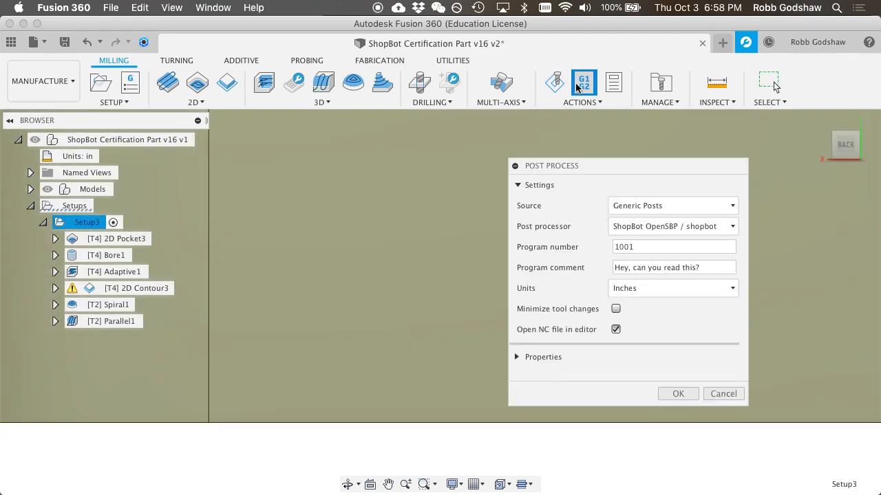
double_click(653, 245)
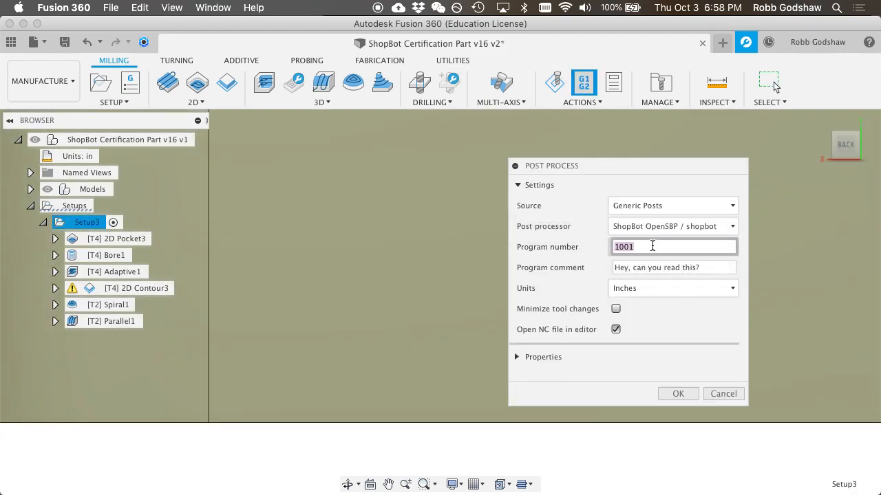
text(Demo_Ringo_paul_r2)
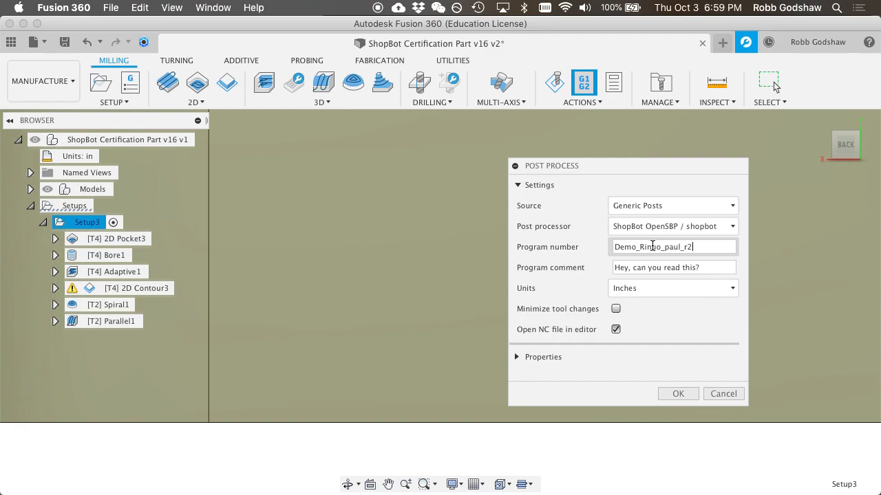
key(Return)
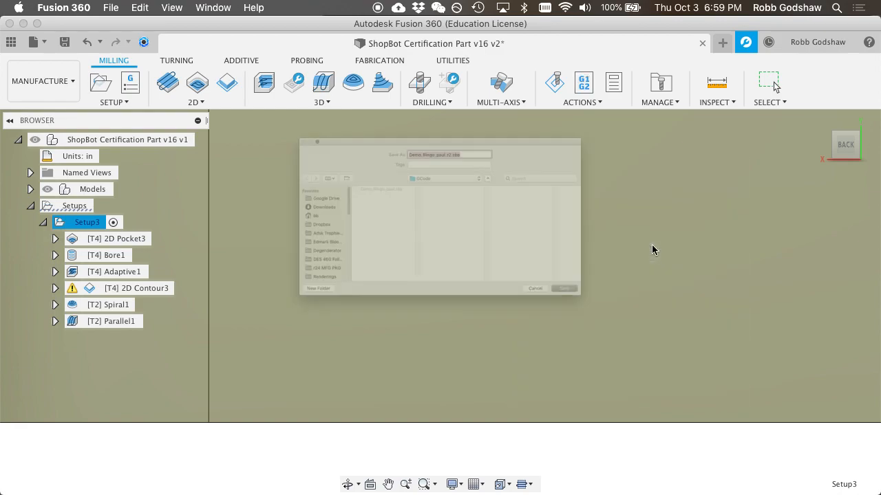
key(Return)
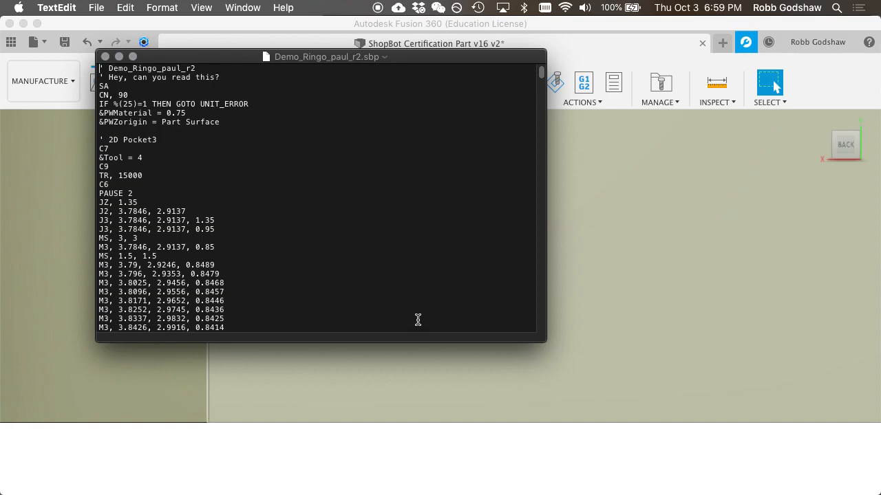
Step: Search the Demo_Ringo_paul_r2.sbp code for minus signs and step through the first matches
scroll(255, 214, down, 15)
scroll(229, 230, down, 20)
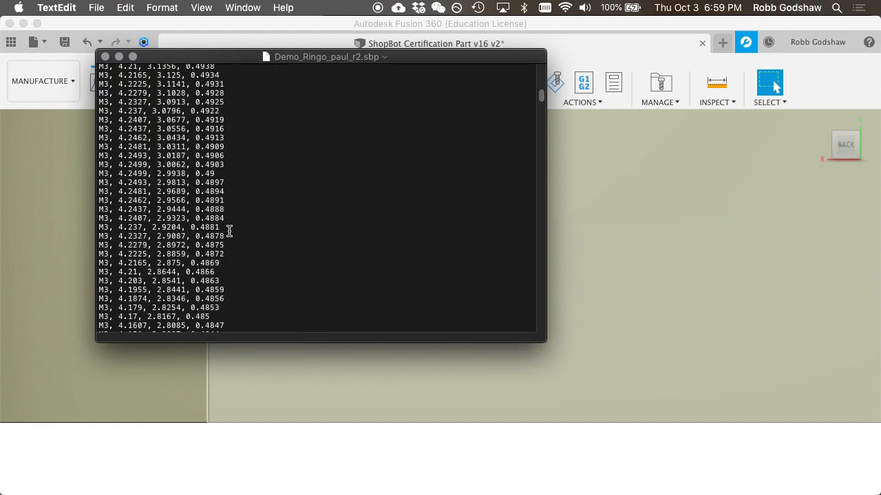
key(super+f)
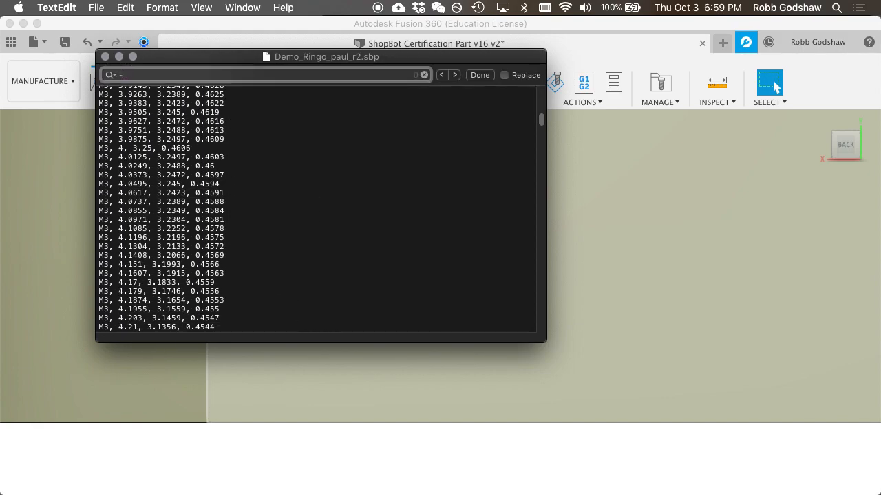
text(-)
key(Return)
key(Return)
key(Return)
key(Return)
key(Return)
key(Return)
key(Return)
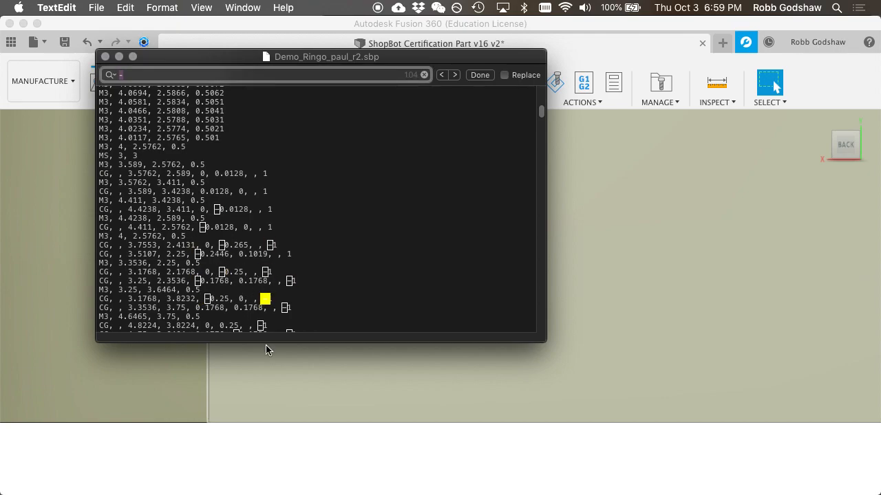
Step: Narrow the search in the NC code to -0.01 and go to the matches among the contour moves
scroll(275, 271, down, 15)
scroll(276, 271, down, 20)
scroll(275, 271, down, 20)
scroll(275, 271, down, 20)
text(-)
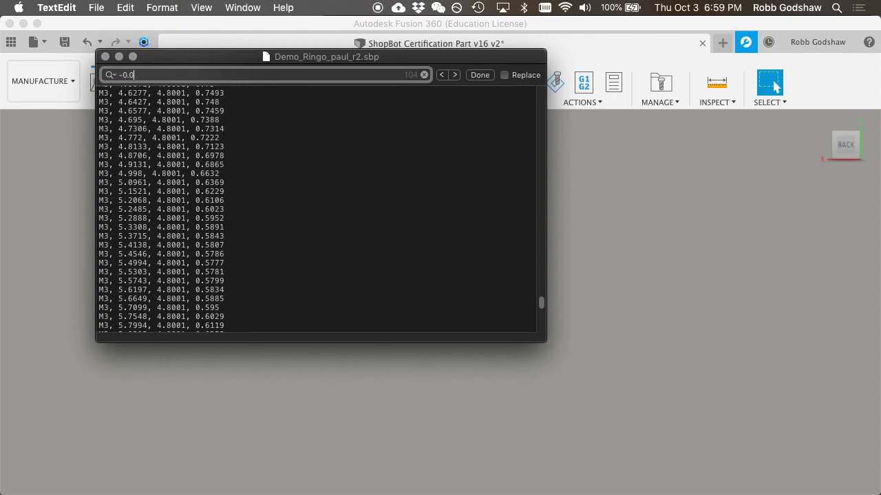
key(Return)
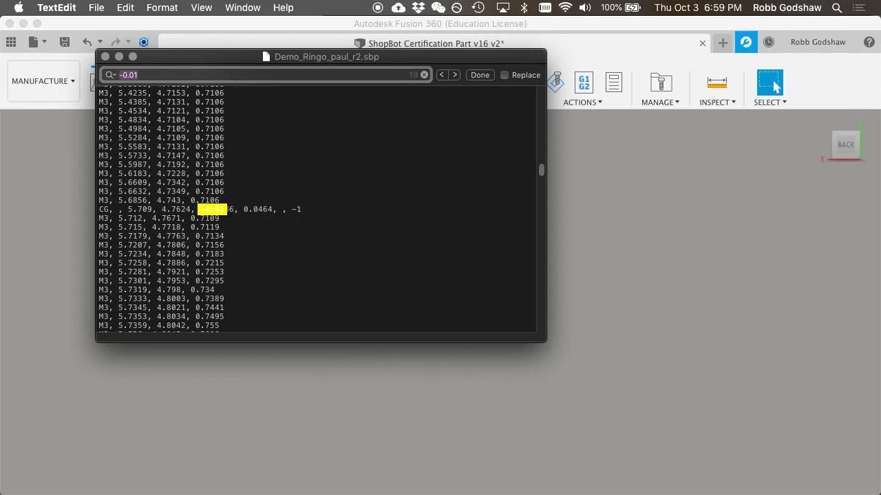
key(Return)
click(286, 219)
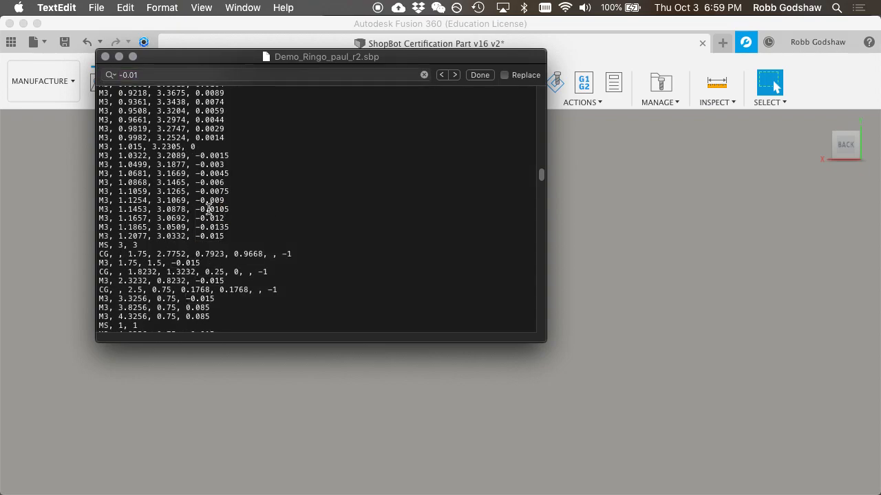
Step: Enlarge the code text, repeat the -0.01 search, and examine the M3 lines with negative Z values
ctrl+scroll(224, 195, up, 5)
scroll(226, 195, down, 2)
scroll(226, 196, down, 6)
click(128, 74)
key(Return)
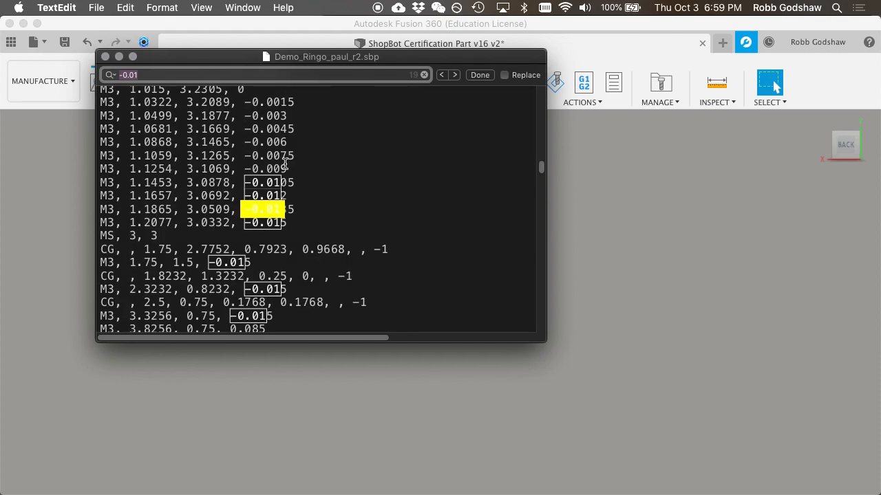
scroll(285, 165, down, 1)
click(286, 166)
scroll(285, 167, up, 2)
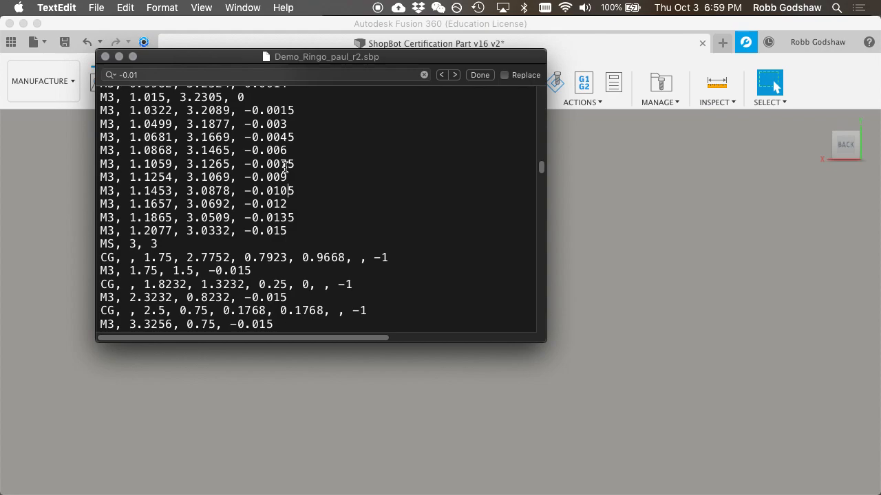
Step: Shrink the code text and highlight the direction value and the coordinates in the CG line following the ramp moves
scroll(275, 164, down, 5)
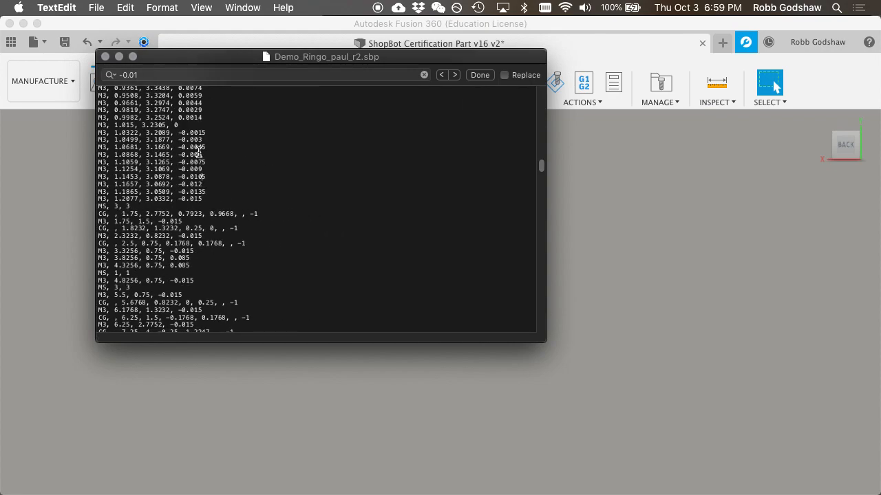
drag(258, 214, 249, 214)
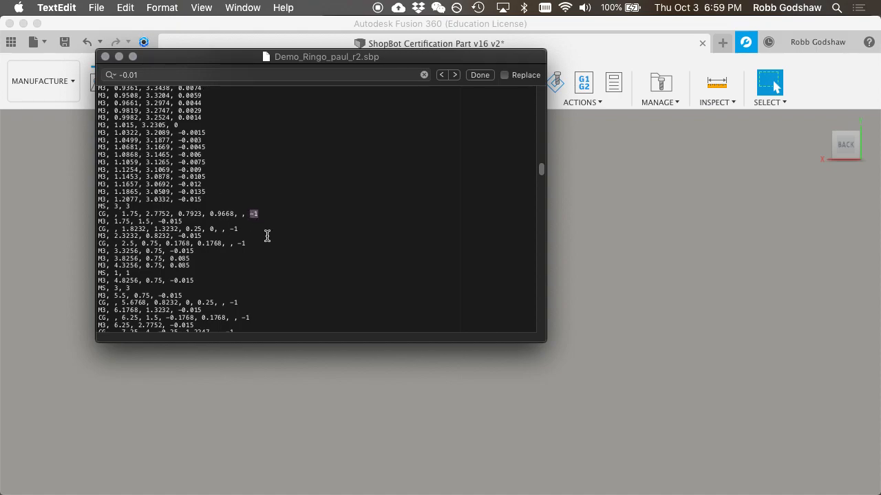
drag(125, 213, 237, 214)
Step: Close the Demo_Ringo_paul_r2.sbp file and switch to the Notes window
click(104, 56)
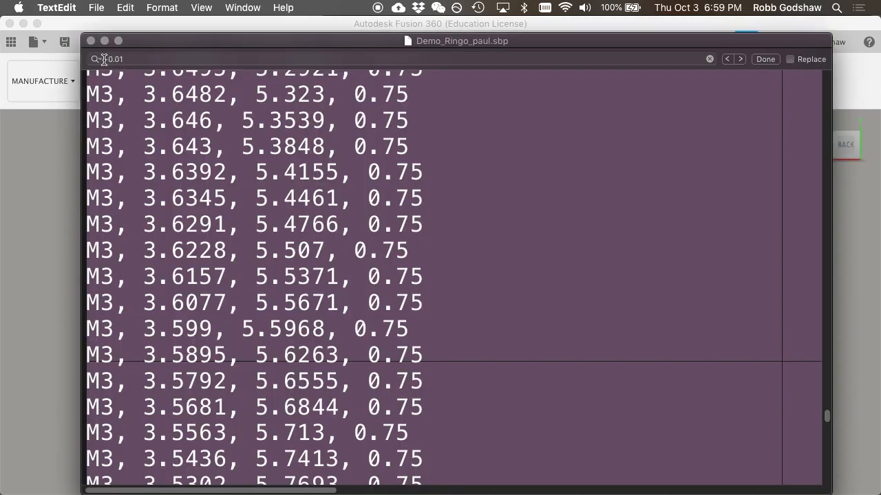
key(ctrl+Up)
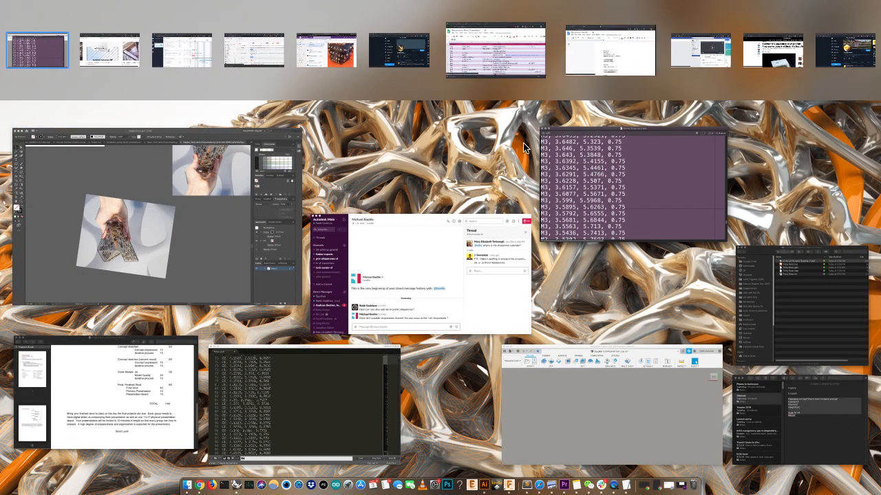
click(806, 393)
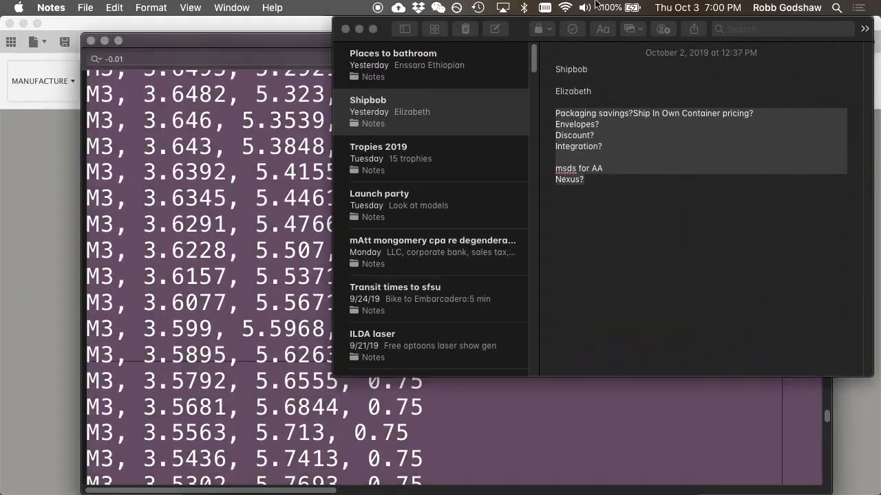